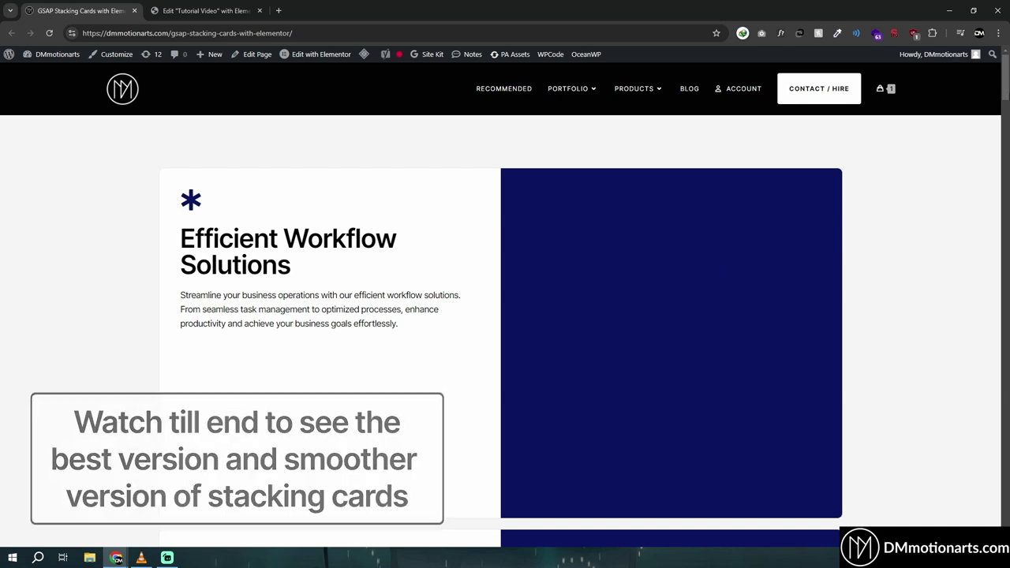
Preview the stacking cards demo page from the first card down to the last stack and return to its start.
scroll(726, 273, "down", 5)
scroll(501, 316, "down", 5)
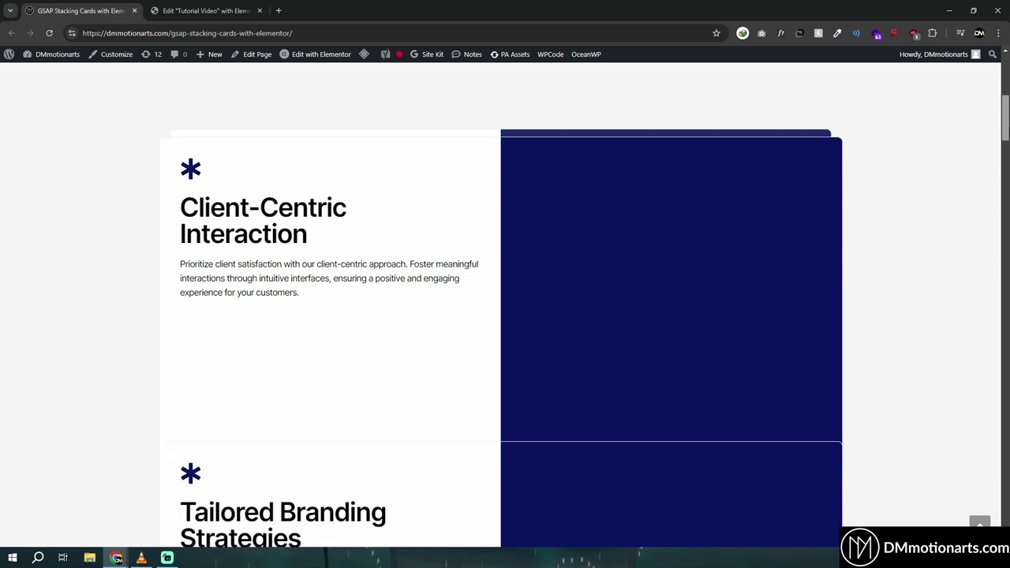
scroll(501, 316, "down", 5)
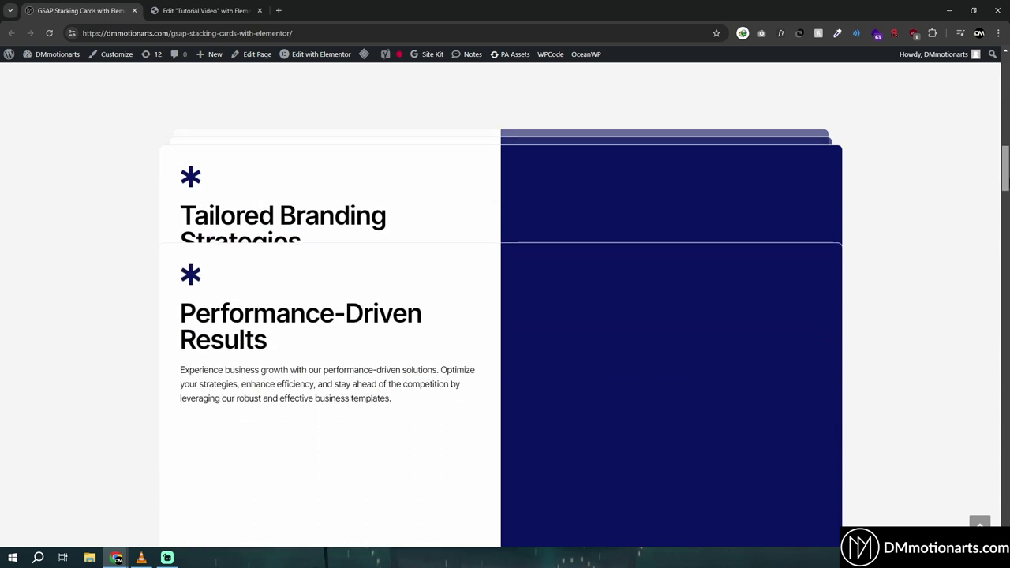
scroll(1007, 276, "down", 5)
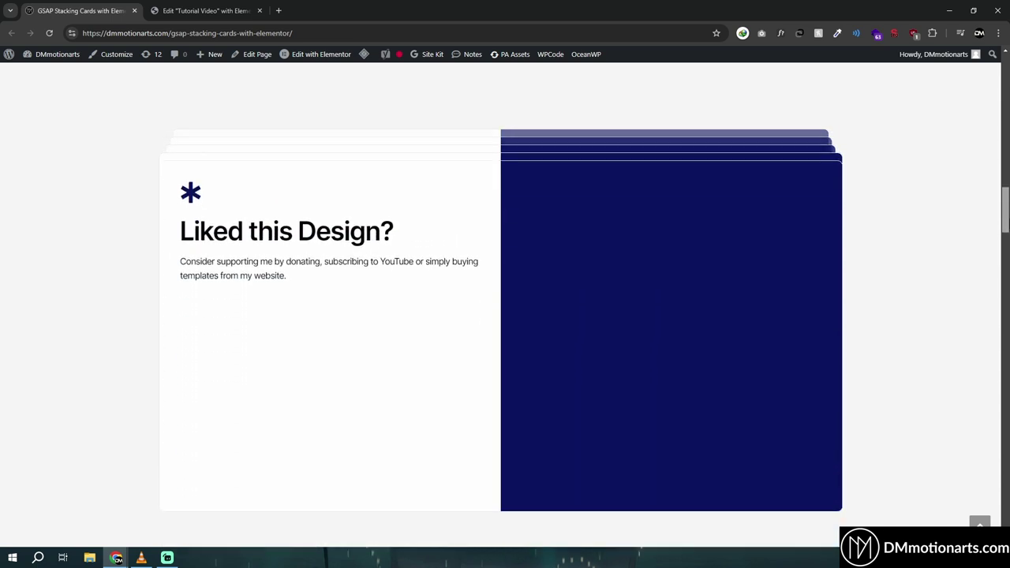
left_click_drag(1007, 277, 1007, 443)
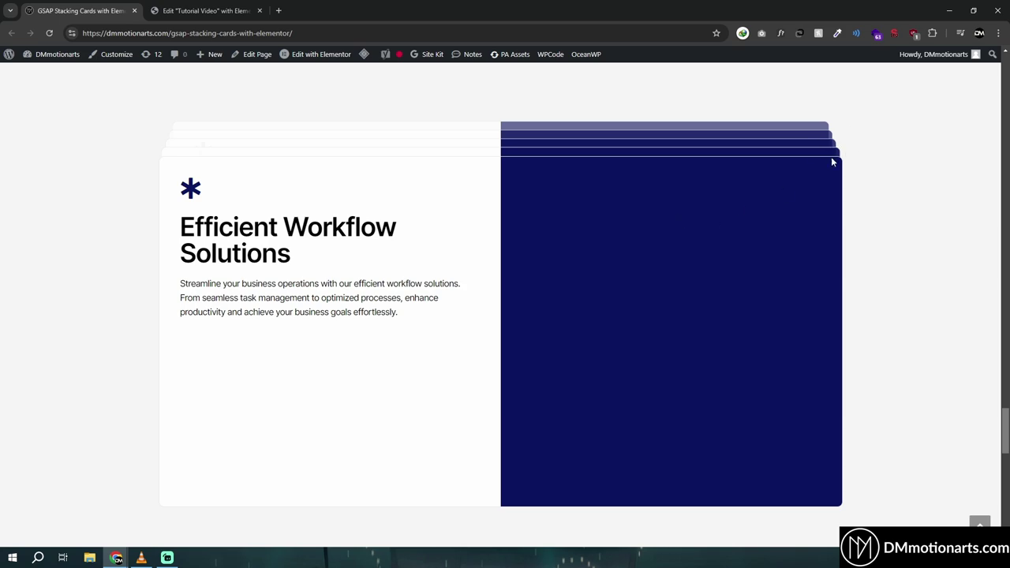
left_click_drag(1008, 442, 1005, 75)
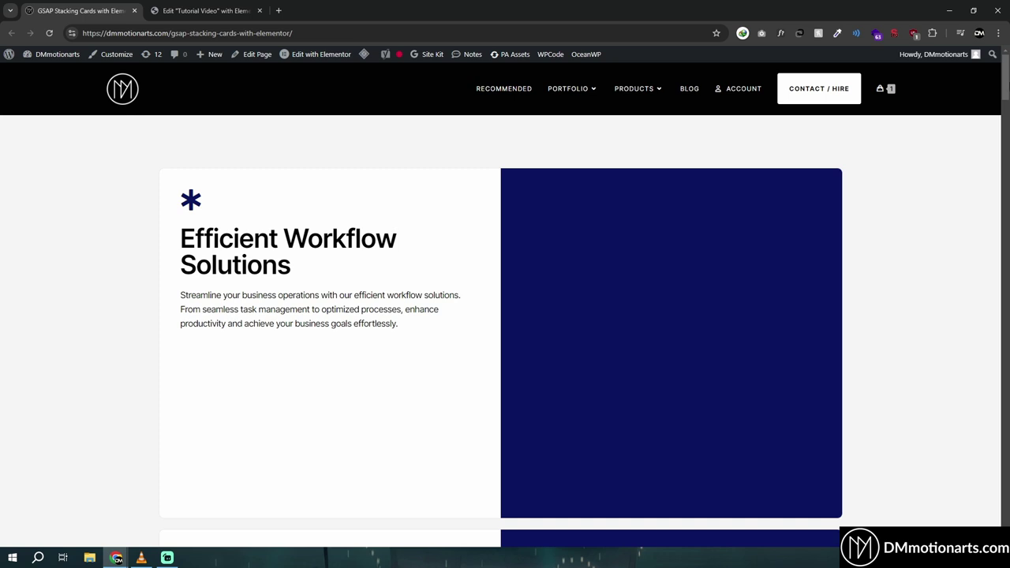
Examine how each card on the demo page pins, shrinks and fades as the following cards stack over it.
scroll(505, 316, "down", 5)
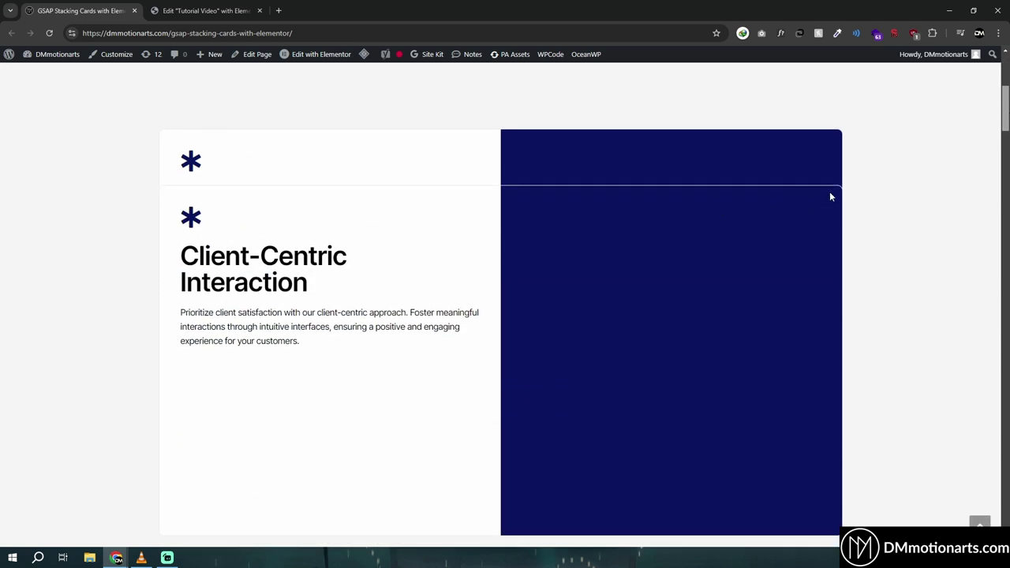
scroll(830, 197, "down", 2)
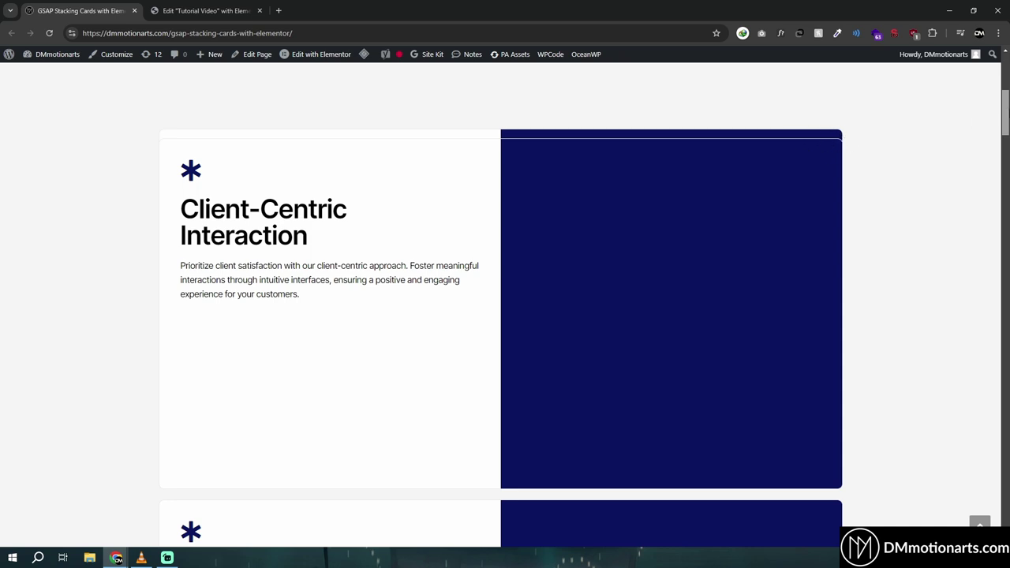
scroll(831, 135, "down", 1)
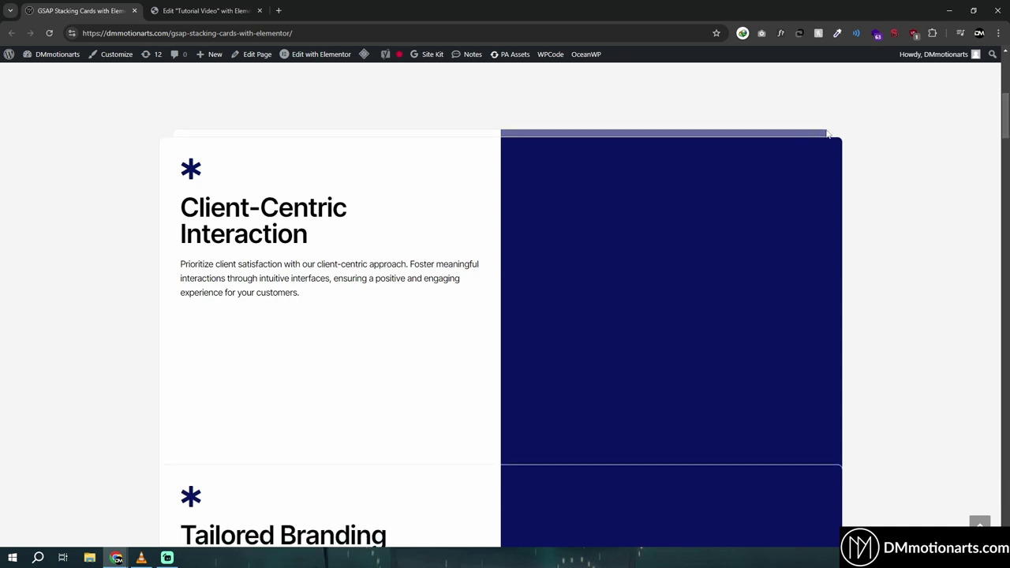
left_click_drag(1007, 115, 1007, 132)
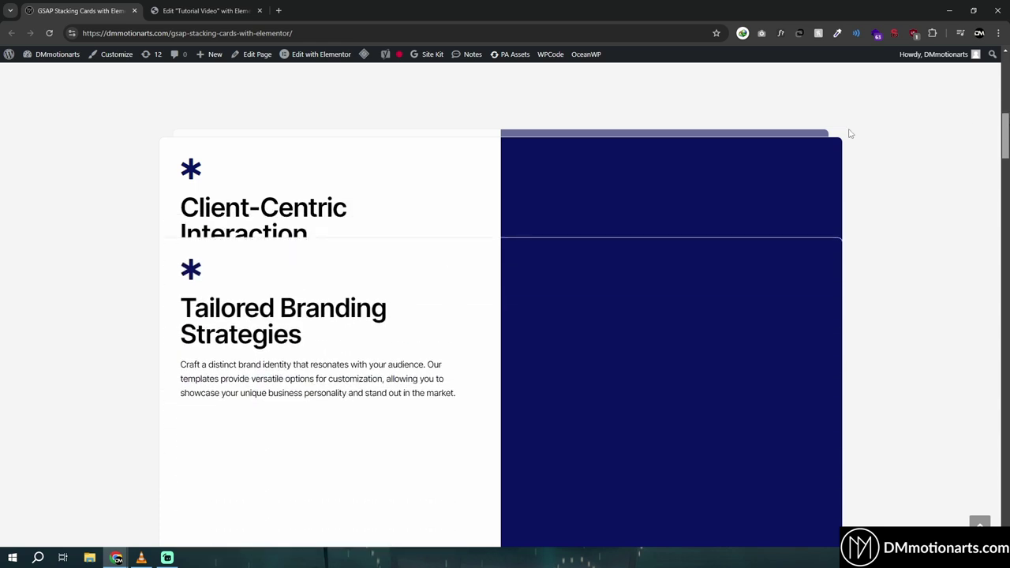
scroll(859, 146, "down", 1)
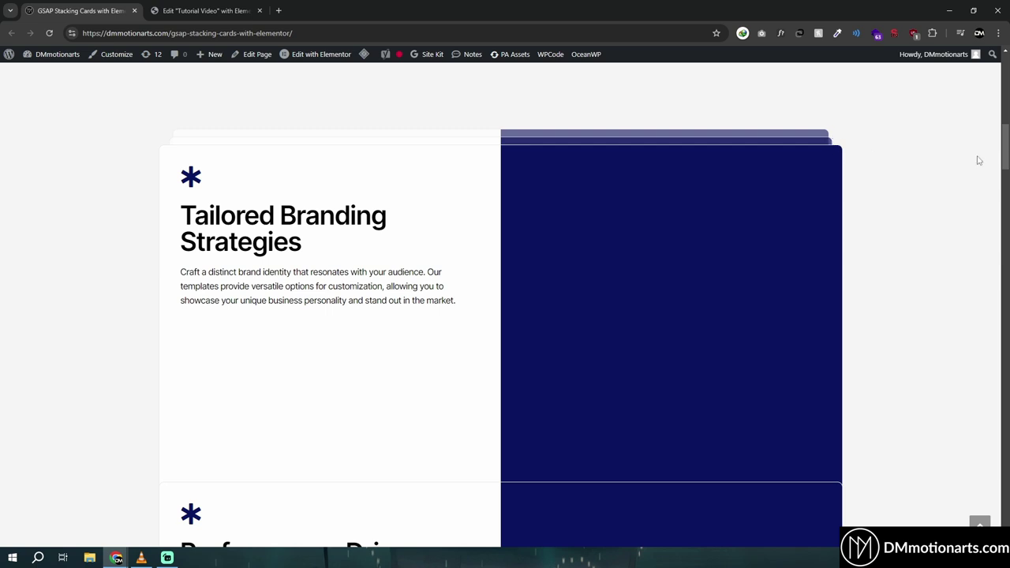
left_click_drag(1007, 158, 1006, 336)
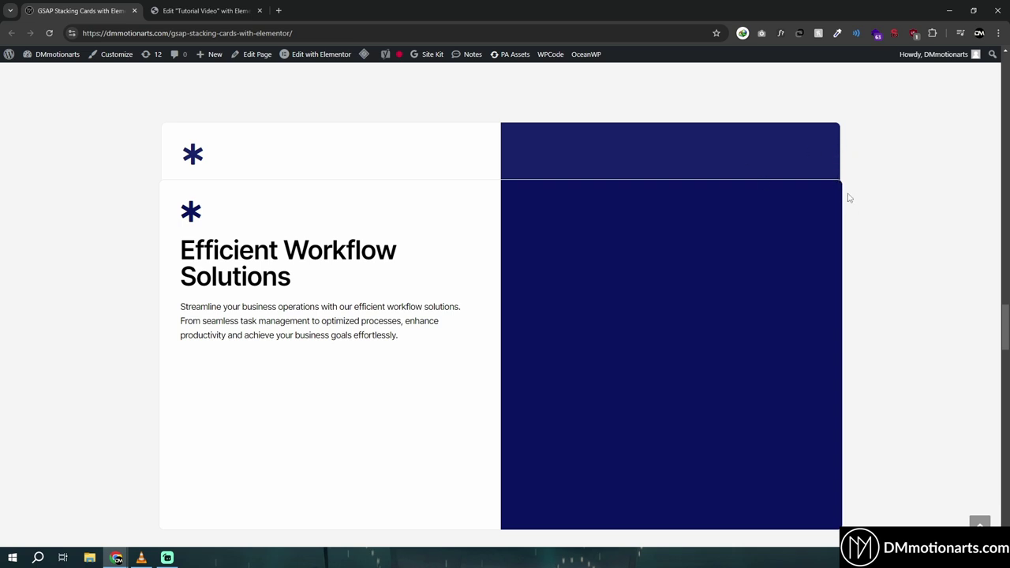
mouse_move(1006, 311)
left_mouse_down()
mouse_move(1006, 293)
mouse_move(1006, 316)
left_mouse_up()
scroll(505, 316, "down", 5)
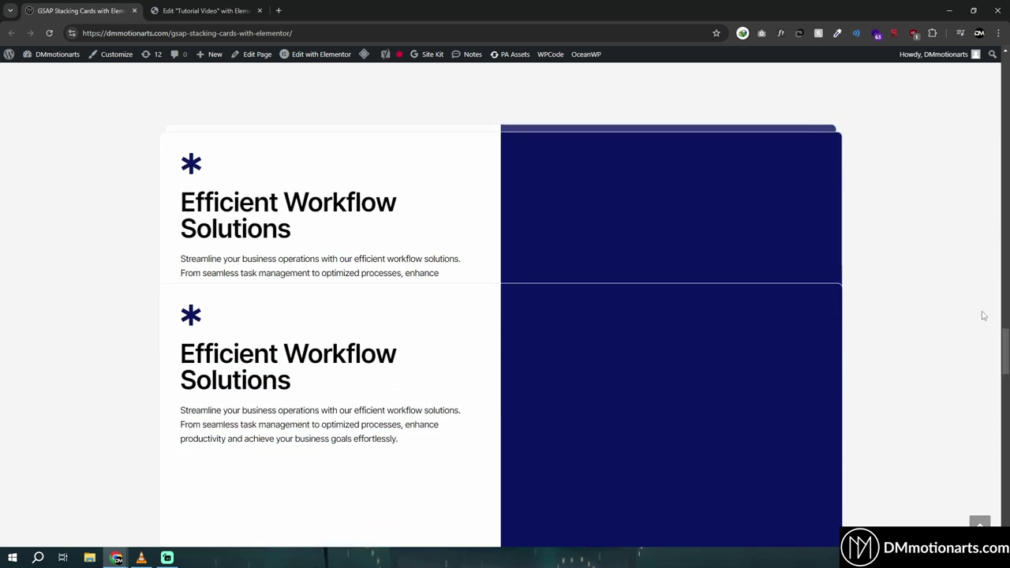
scroll(983, 316, "down", 5)
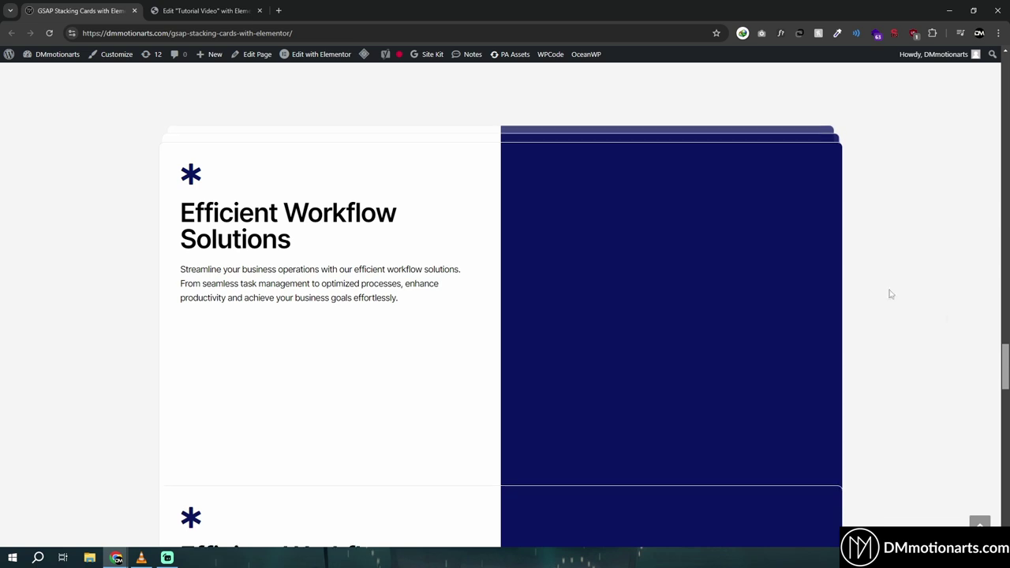
scroll(506, 316, "down", 5)
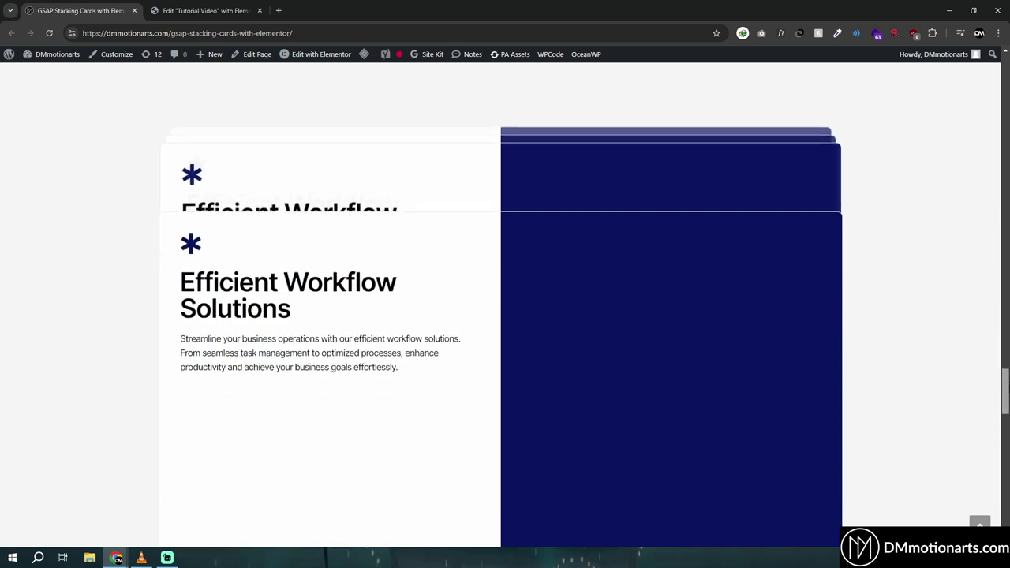
scroll(506, 316, "down", 2)
scroll(506, 316, "up", 4)
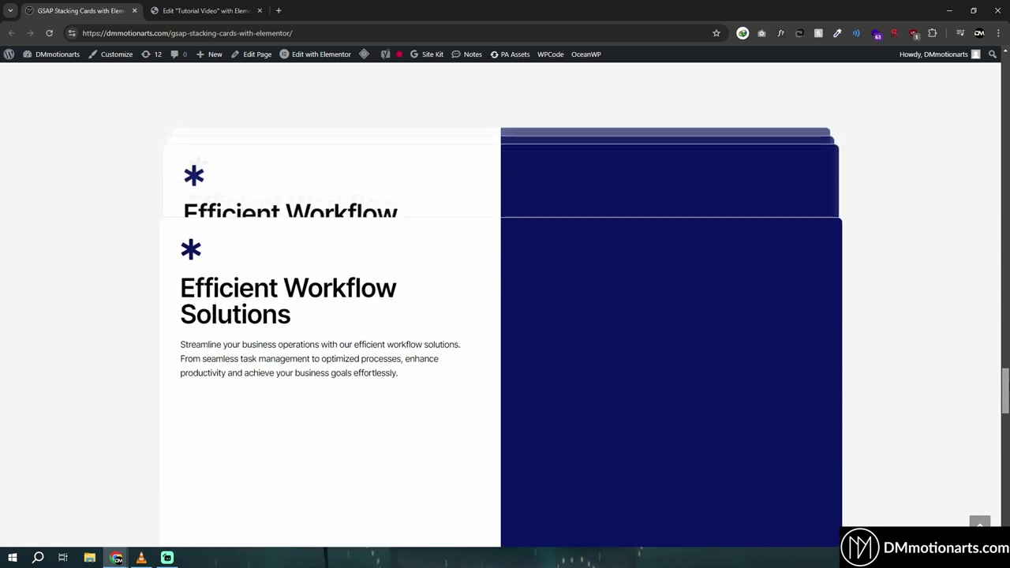
scroll(803, 159, "down", 3)
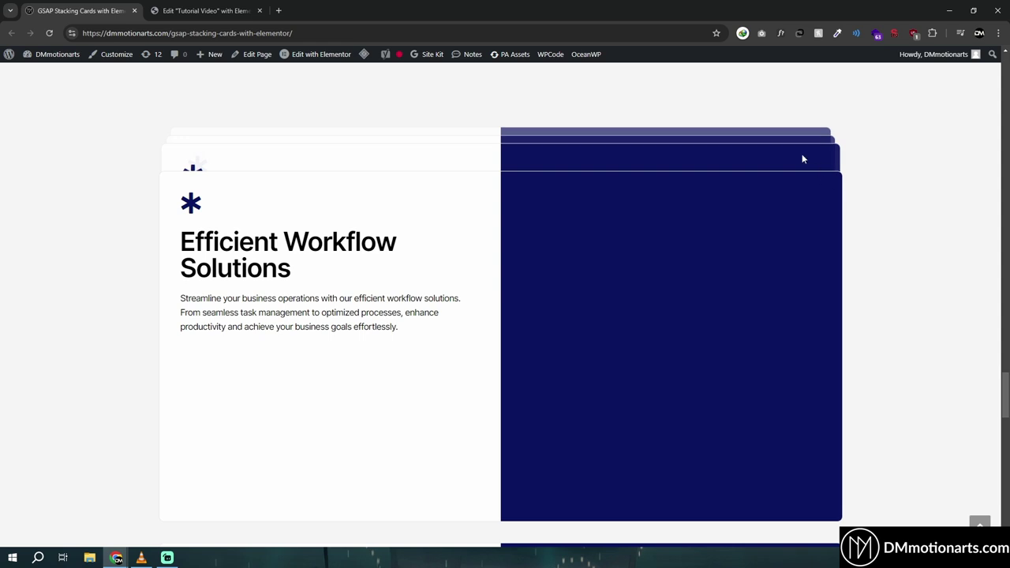
scroll(505, 316, "down", 5)
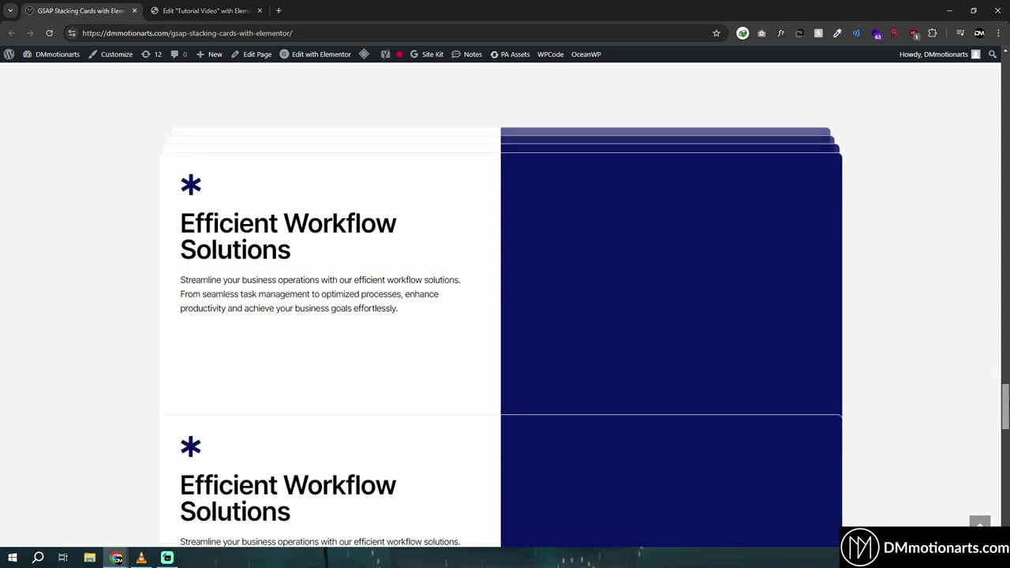
scroll(712, 173, "up", 10)
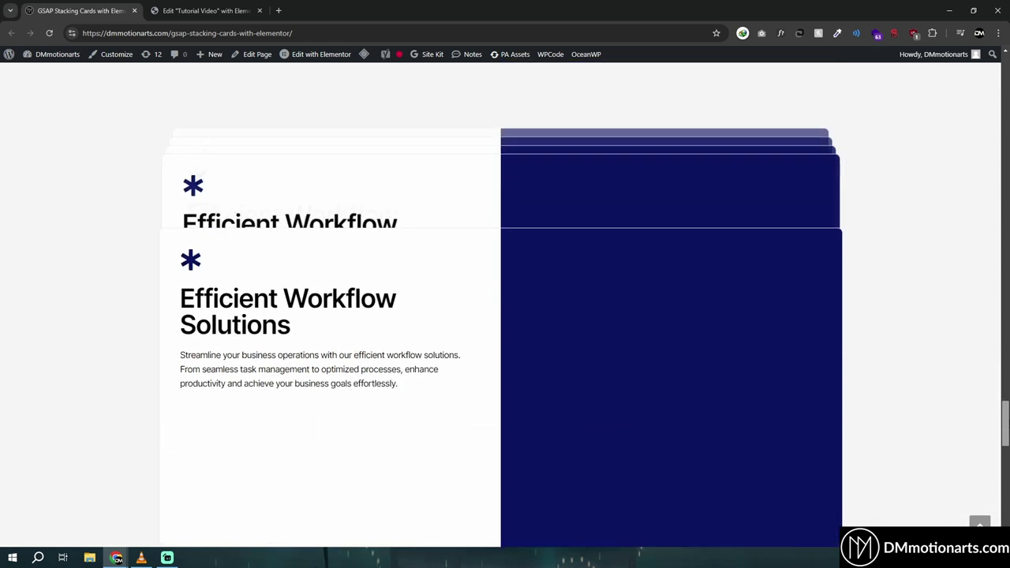
left_click(194, 10)
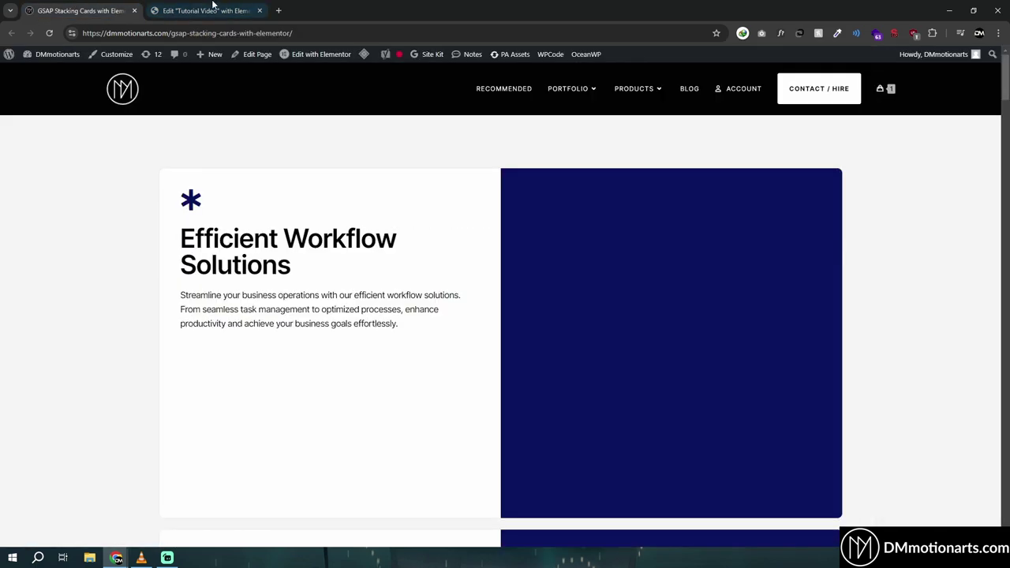
left_click(213, 6)
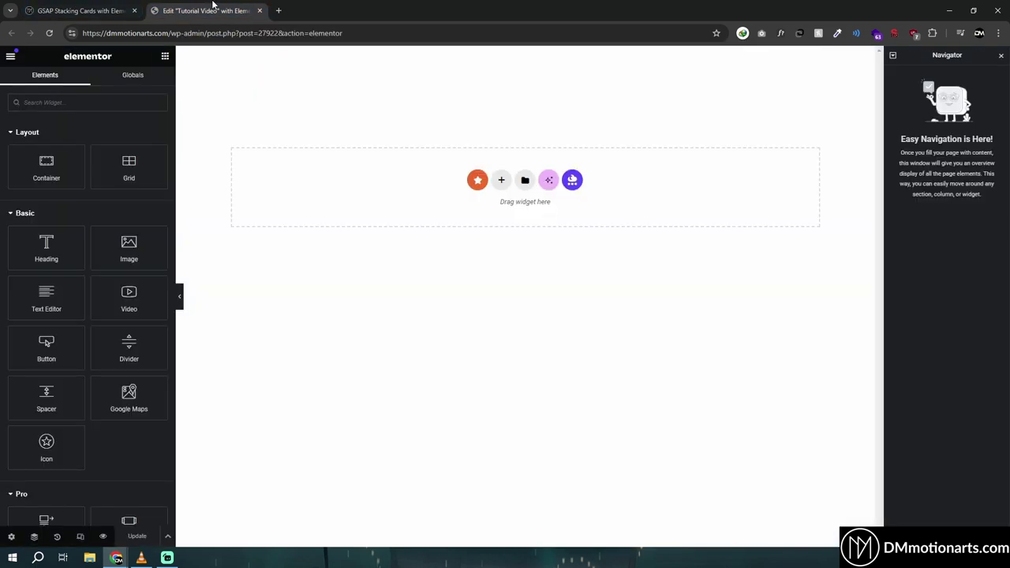
left_click(115, 6)
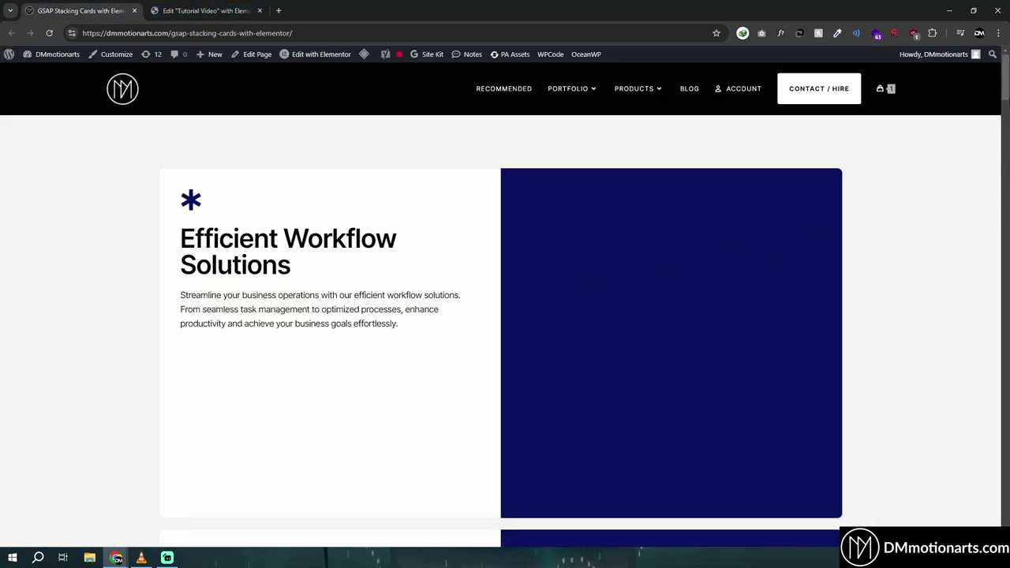
scroll(790, 142, "down", 5)
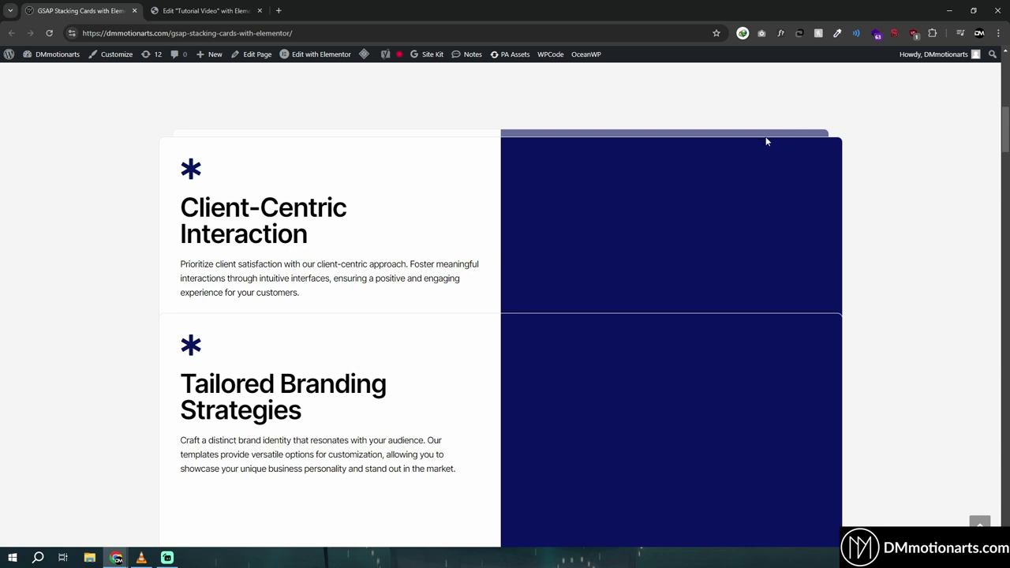
Switch to the Tutorial Video page editor and add a single flexbox container with column direction.
left_click(229, 11)
left_click(501, 176)
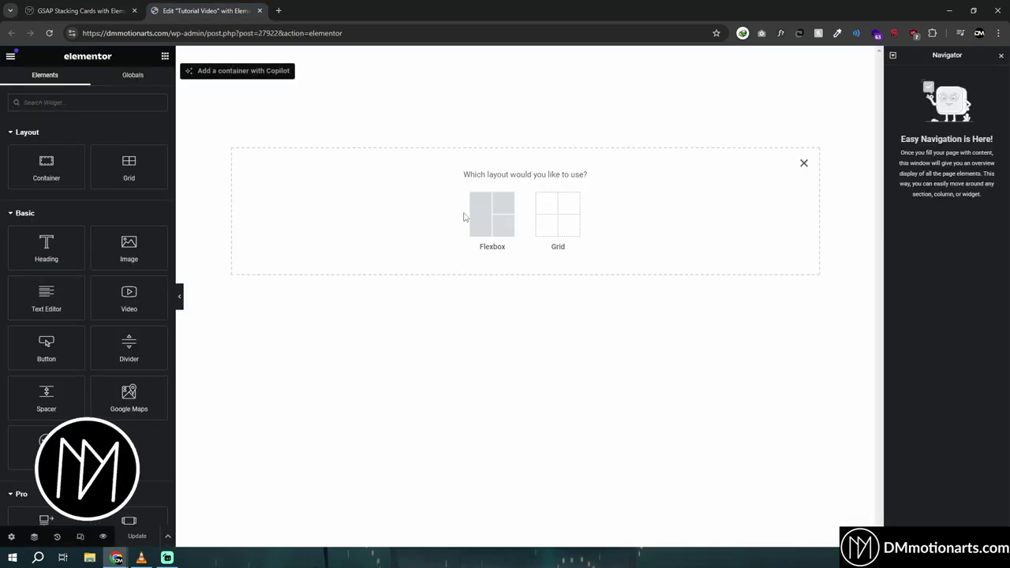
left_click(481, 211)
left_click(376, 199)
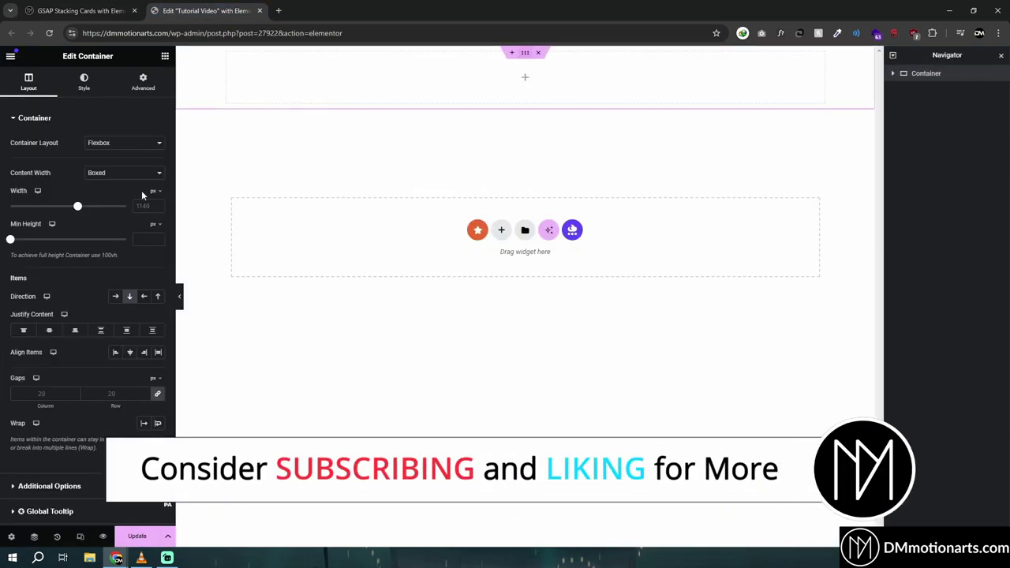
Set the boxed content width of the outer container to 1300 px.
left_click(147, 206)
type("1300")
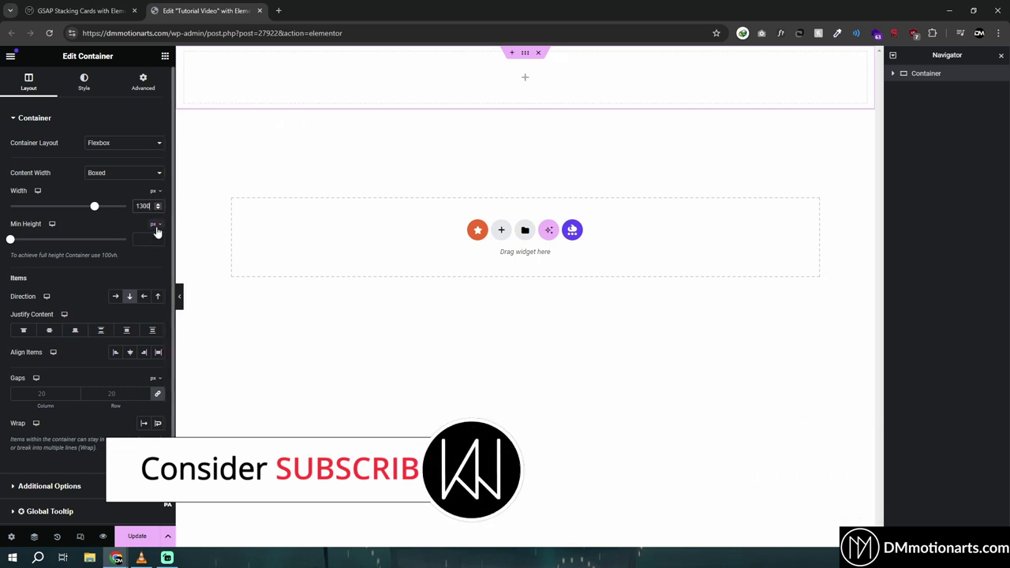
left_click(144, 77)
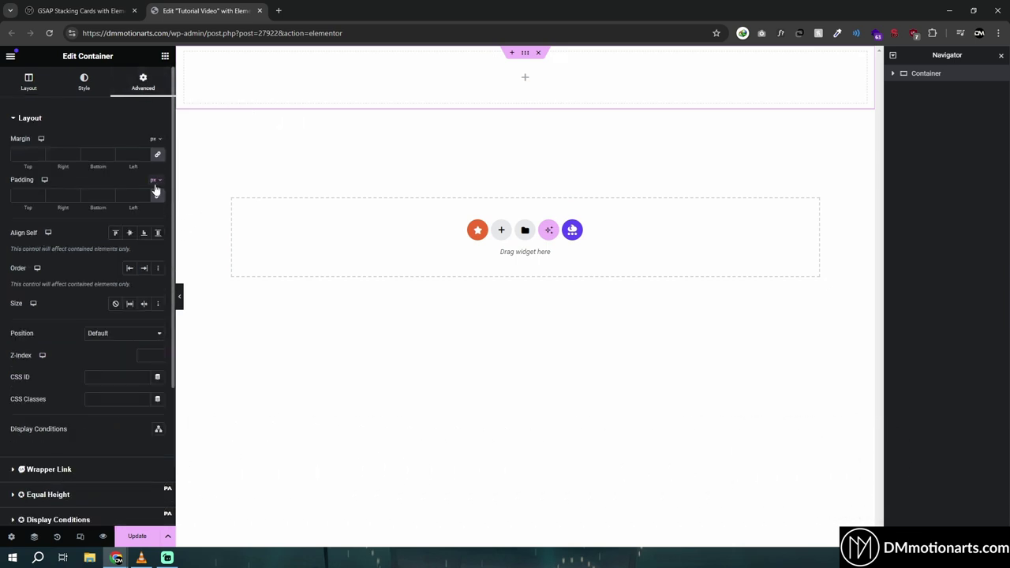
Nest a new container inside the outer container.
left_click(165, 56)
left_click_drag(39, 169, 462, 80)
left_click_drag(440, 128, 440, 128)
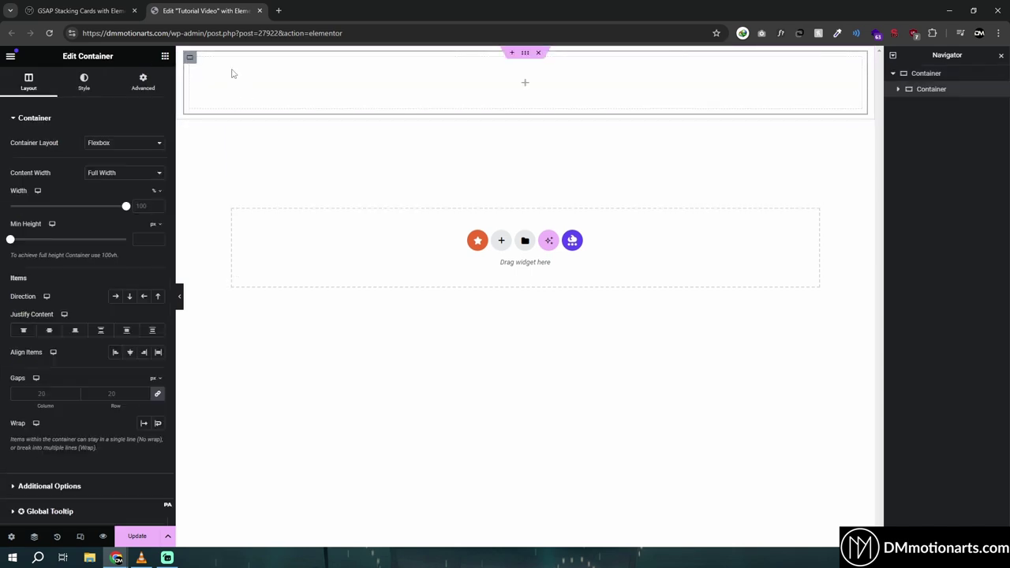
Clear the outer container's custom width to restore the default boxed width.
left_click(526, 53)
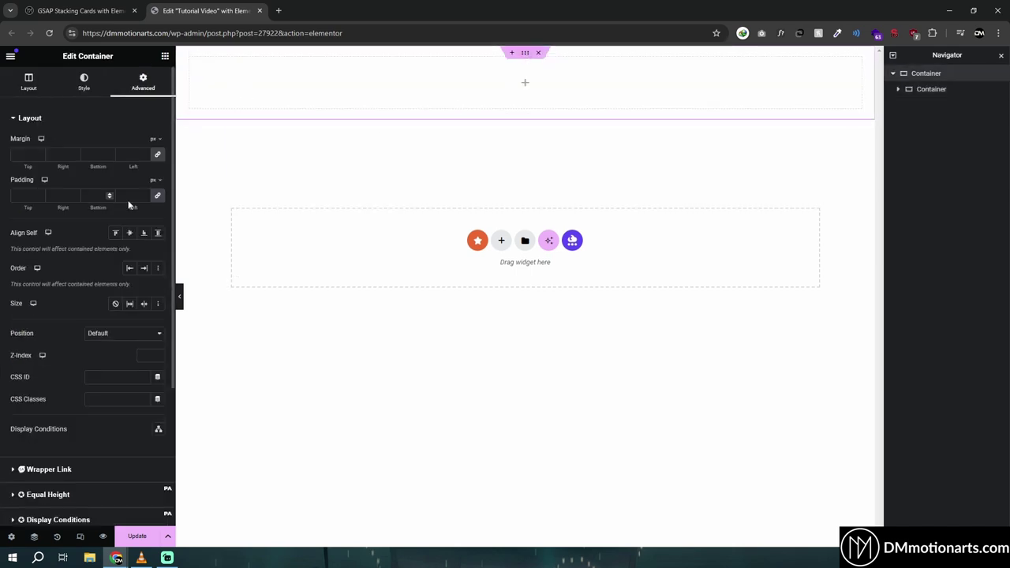
left_click(29, 82)
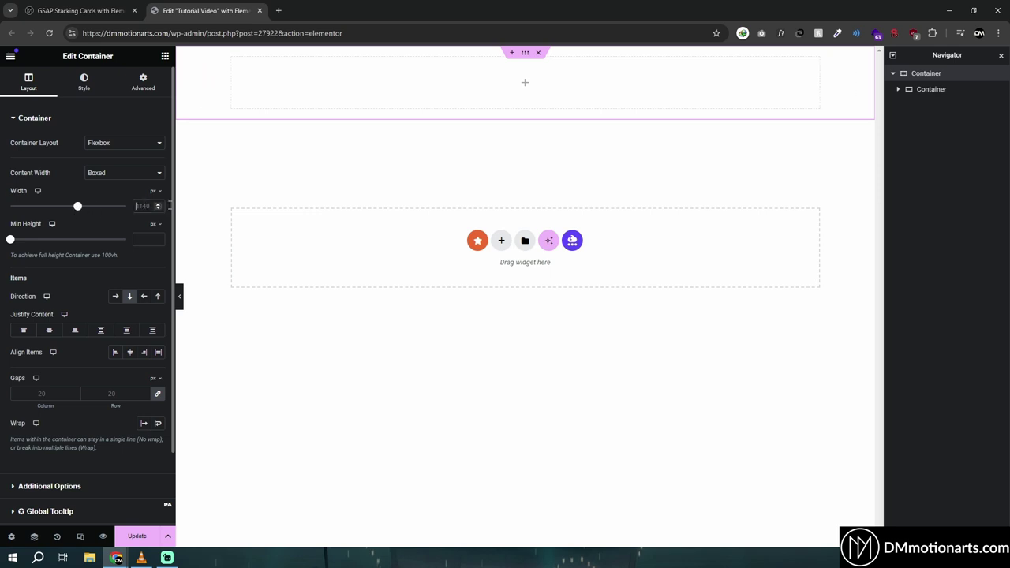
Give the inner container a classic pink background colour, #FF8A8A.
left_click(231, 61)
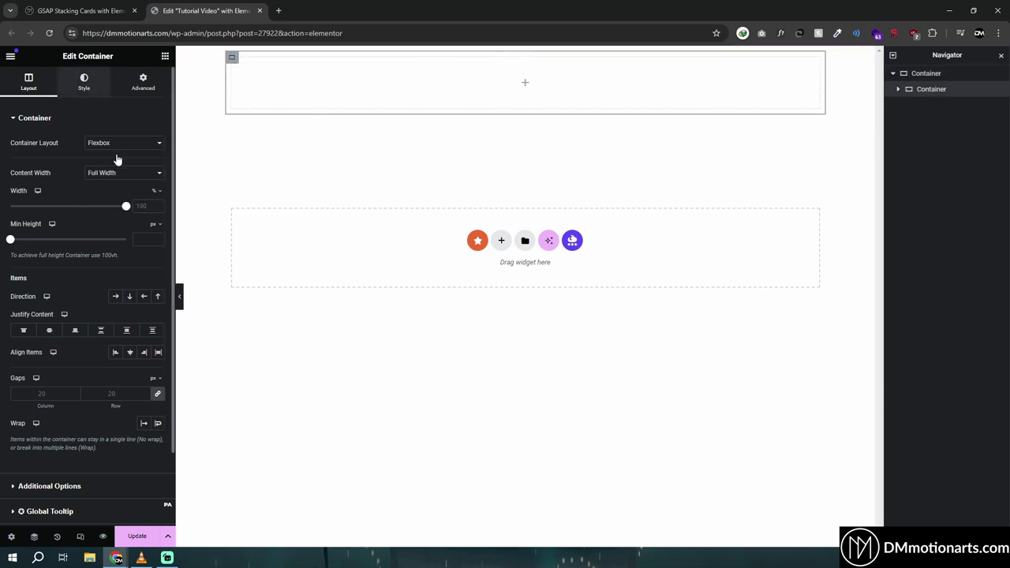
left_click(84, 82)
left_click(116, 165)
left_click(159, 187)
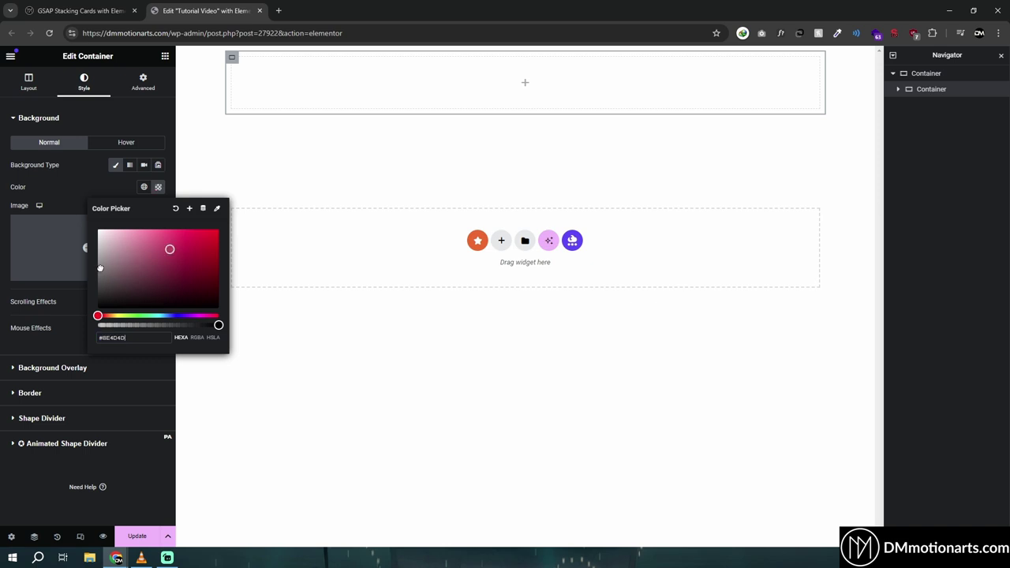
left_click_drag(145, 262, 152, 228)
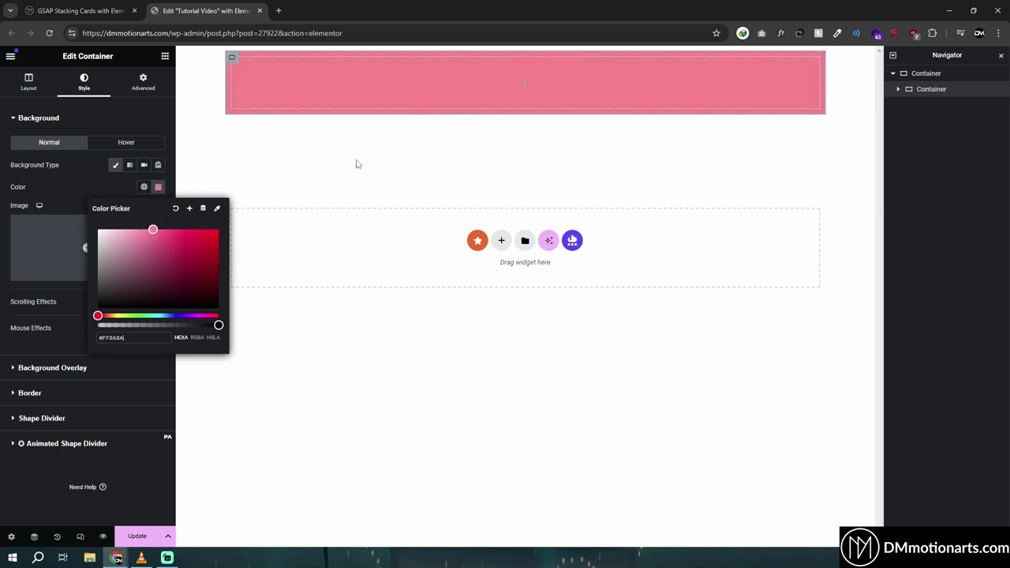
Set the inner container's minimum height to 100 vh.
left_click(232, 61)
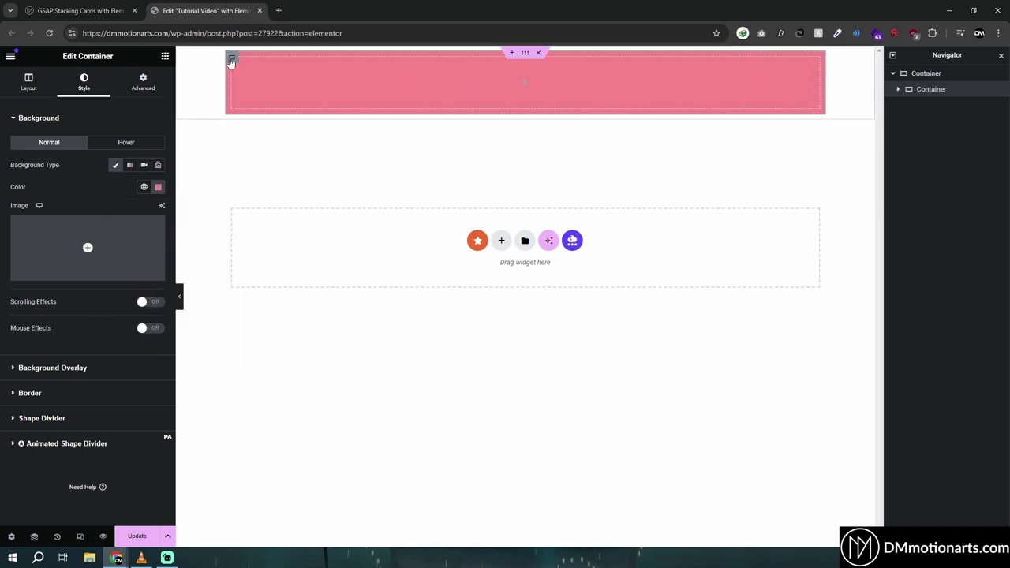
left_click(28, 83)
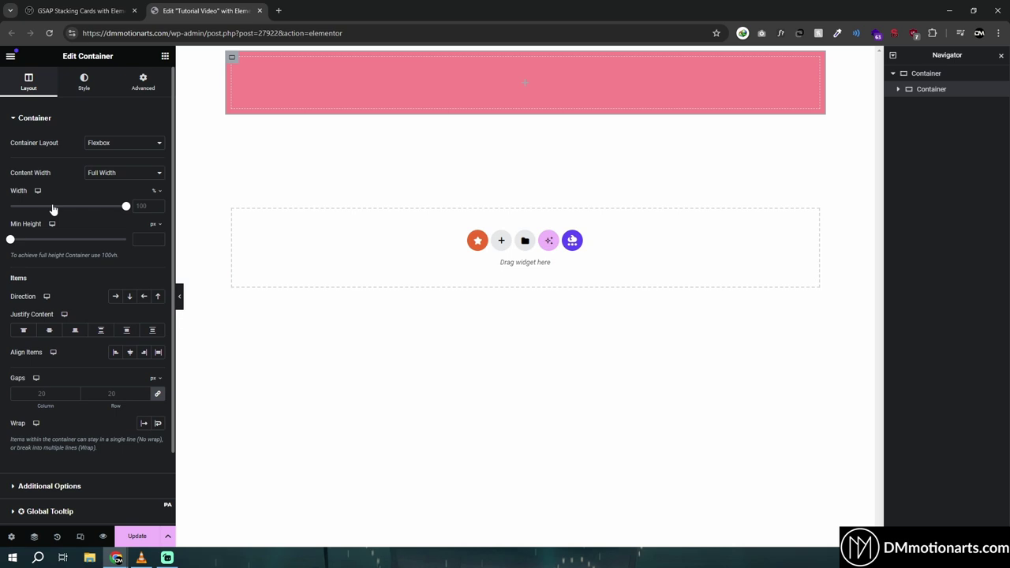
left_click(156, 226)
left_click(156, 273)
type("100")
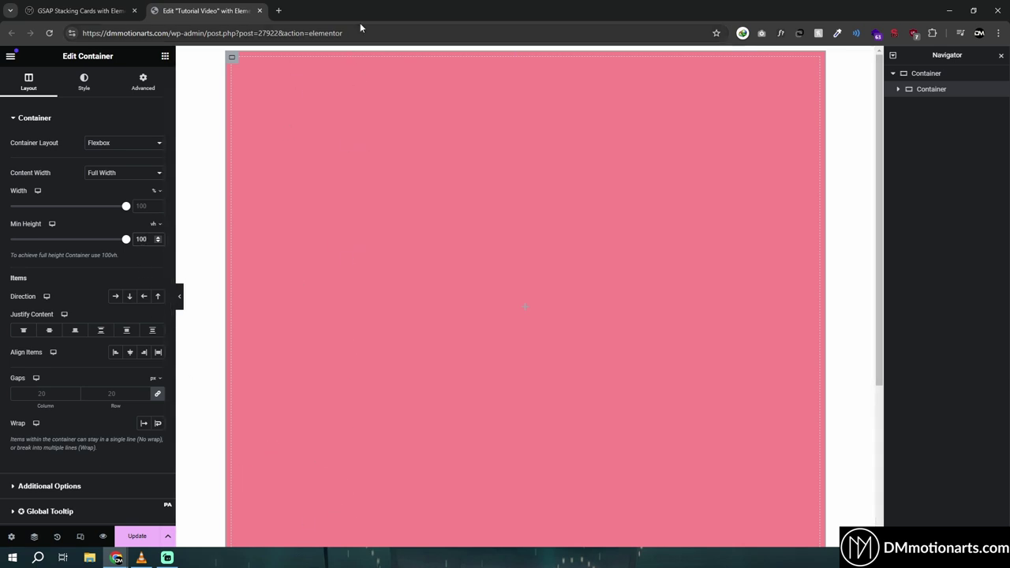
Set the pink container's minimum height to 50 vh and duplicate the container.
double_click(137, 240)
type("50")
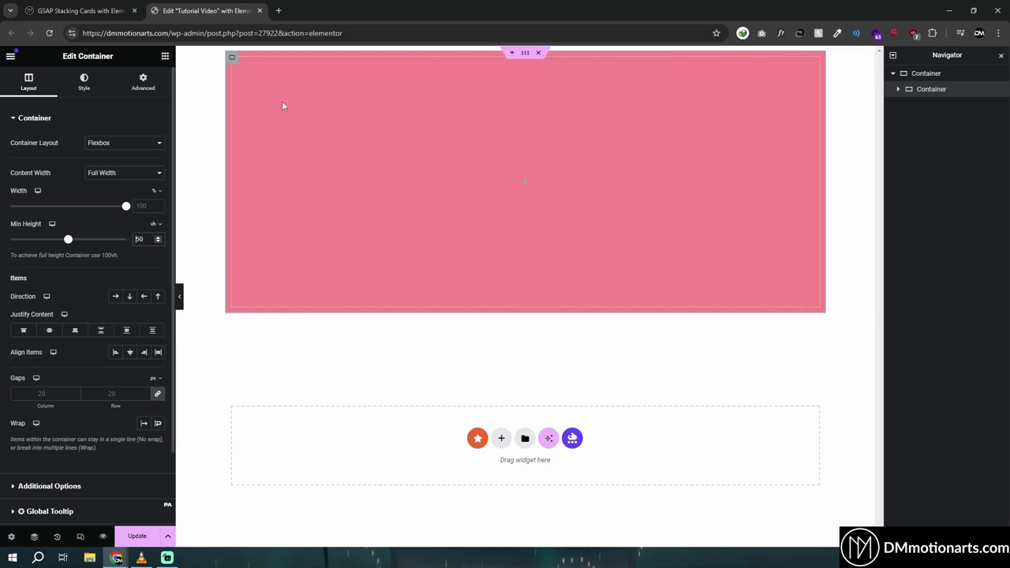
right_click(231, 64)
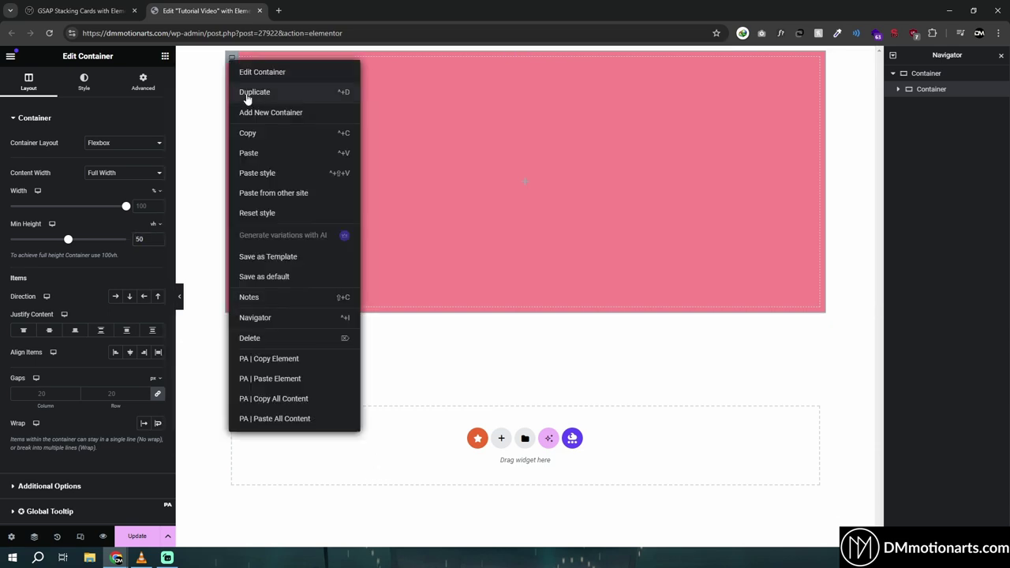
left_click(246, 93)
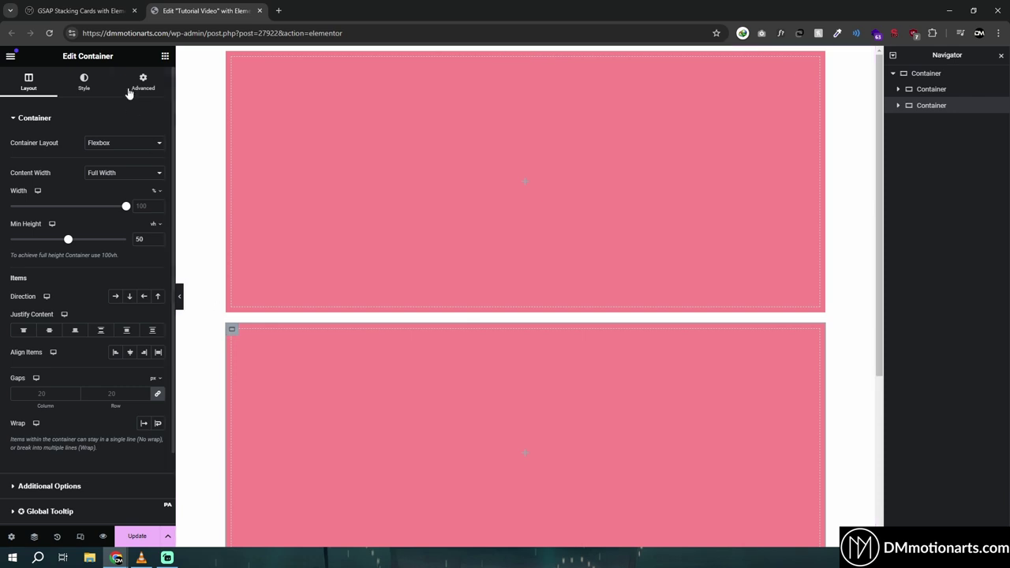
Change the second card container's background colour to light green.
scroll(251, 312, "down", 1)
scroll(251, 313, "down", 1)
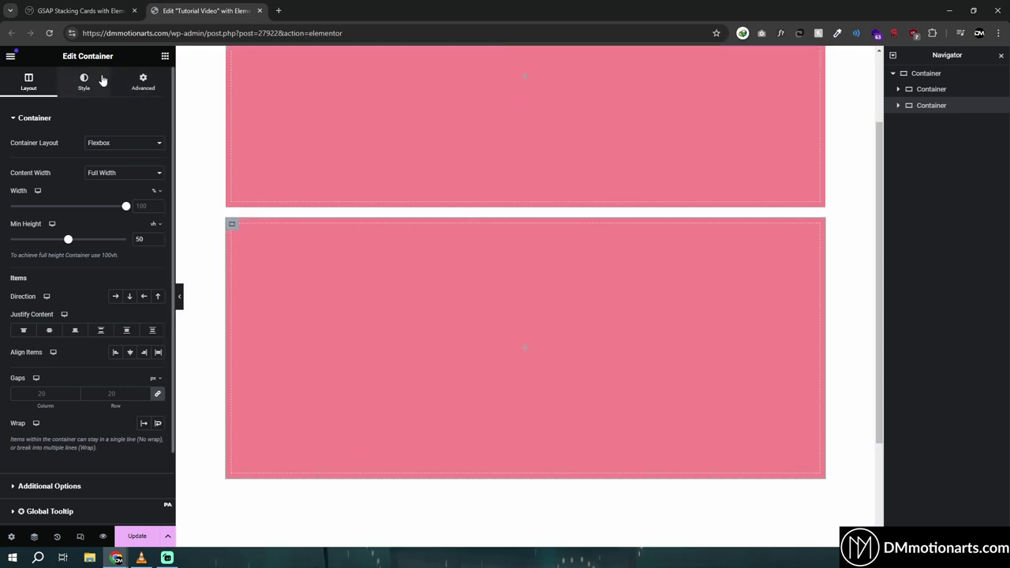
left_click(83, 82)
left_click(158, 187)
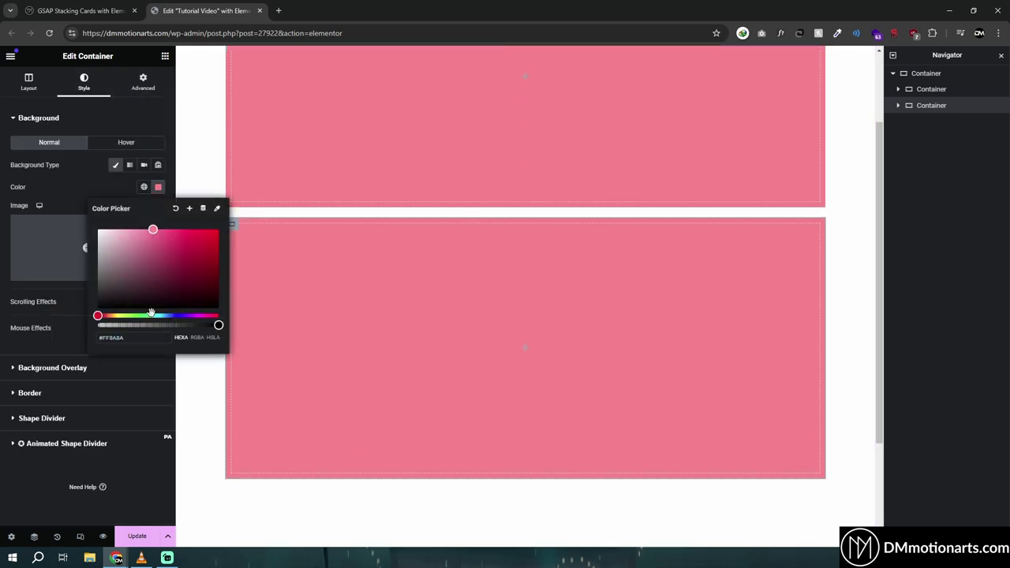
left_click(145, 316)
Duplicate the green container and give the copy a light blue background, #8AE5FF.
right_click(232, 225)
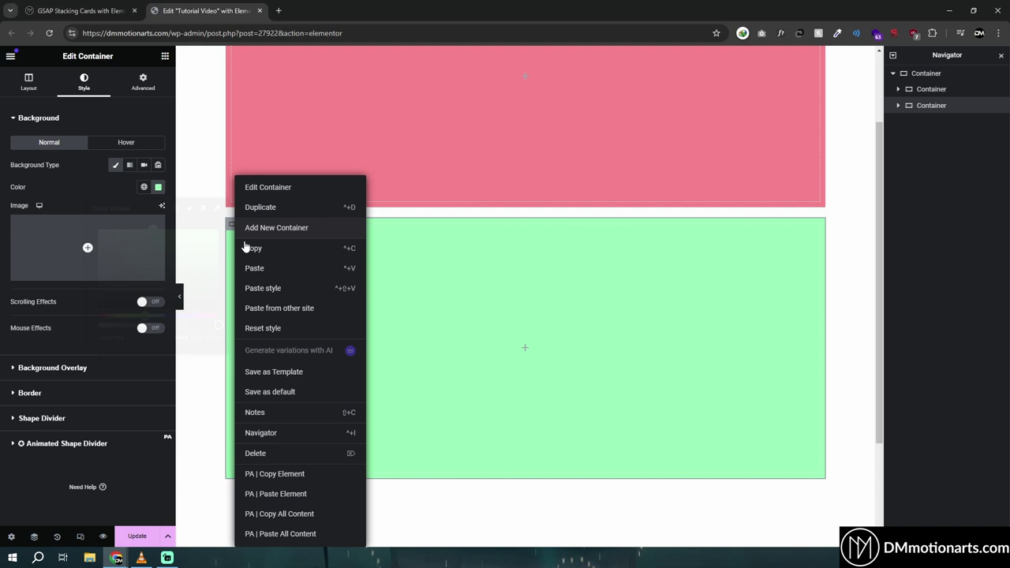
left_click(269, 211)
scroll(426, 260, "down", 5)
left_click(87, 83)
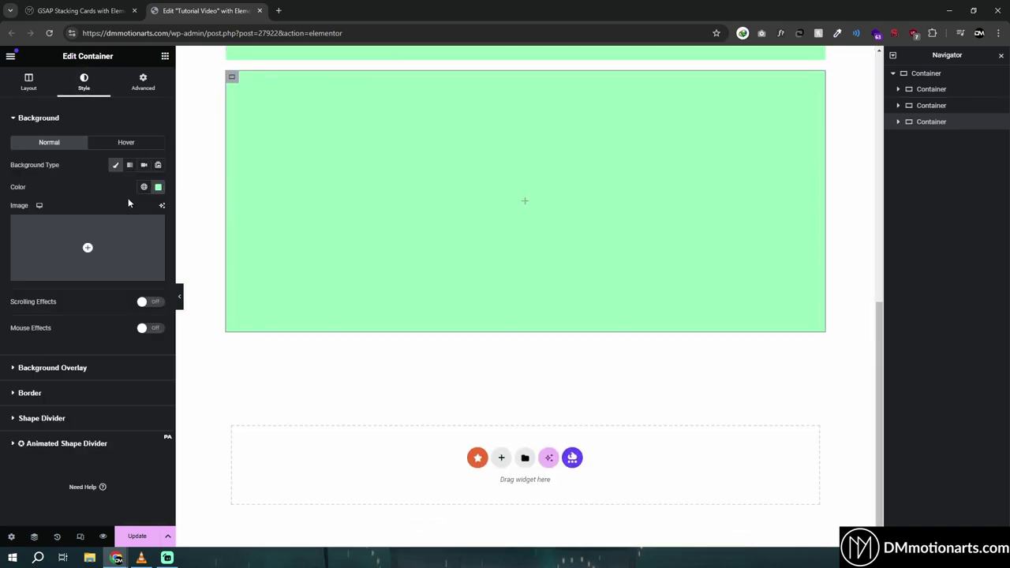
left_click(158, 187)
left_click(162, 316)
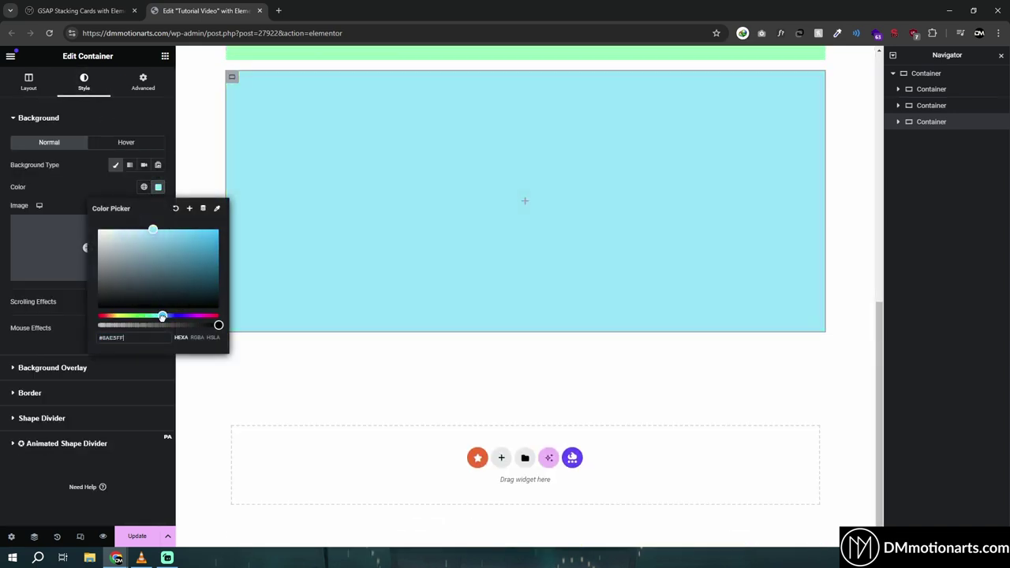
scroll(411, 263, "up", 1)
scroll(411, 260, "up", 5)
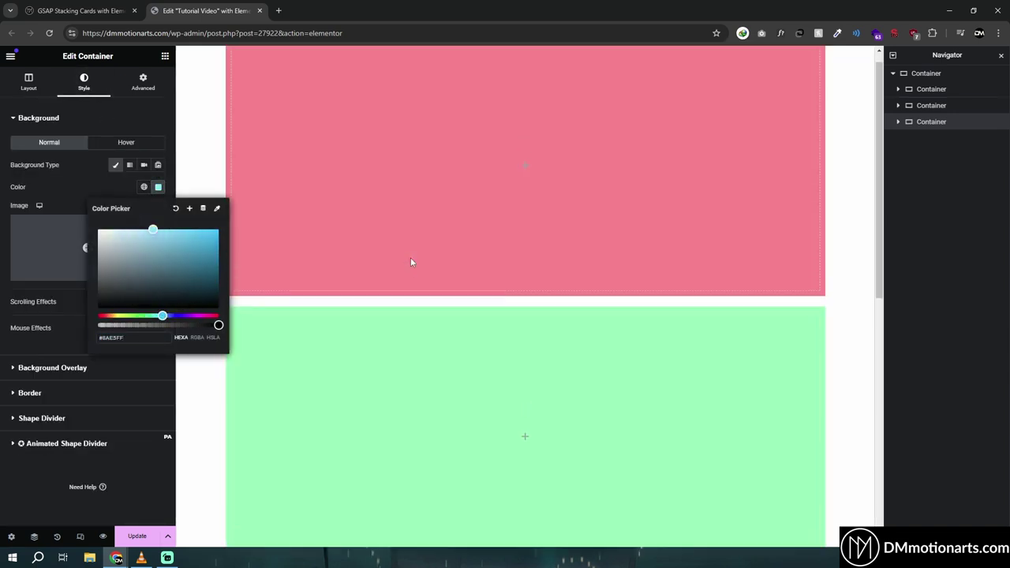
left_click(925, 79)
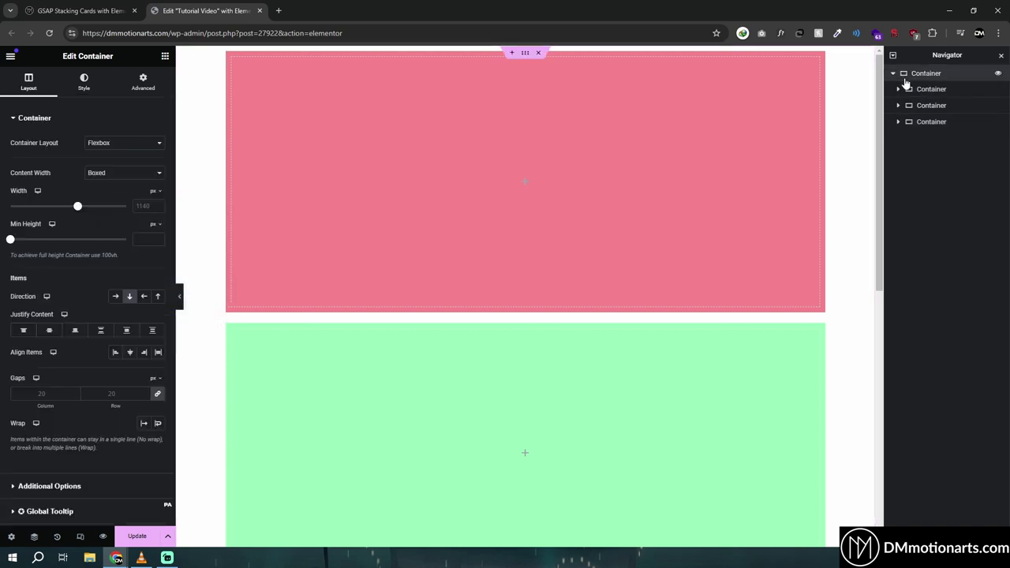
left_click(165, 57)
type("html")
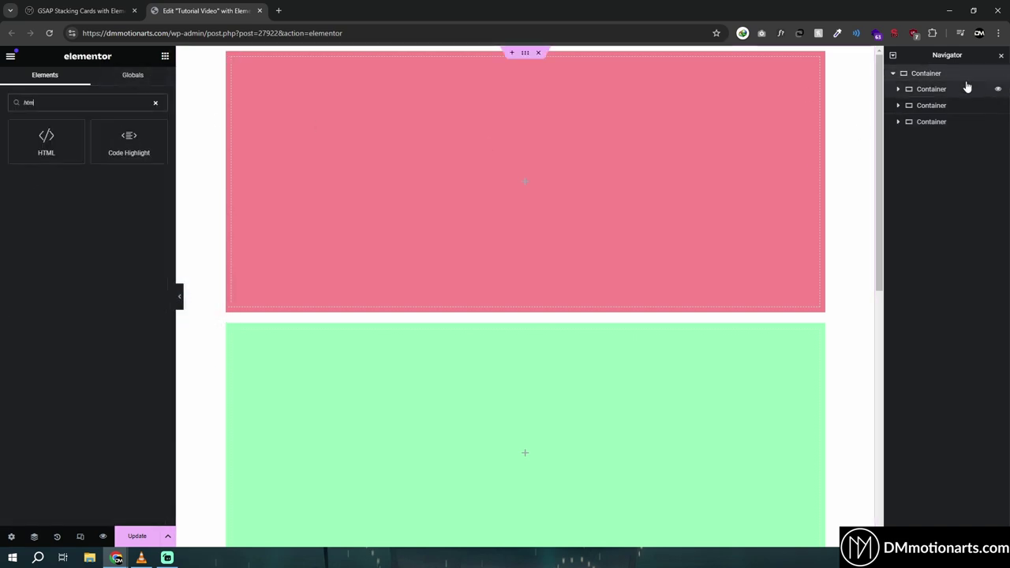
Open the outer container's Custom CSS section to look at where custom code can go.
left_click(944, 74)
left_click(145, 83)
scroll(9, 494, "down", 5)
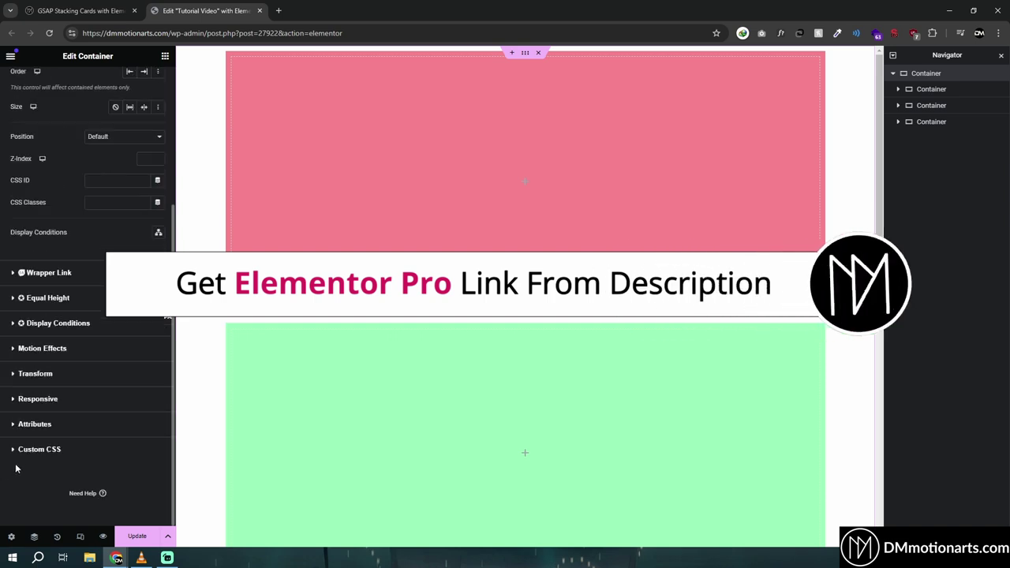
left_click(47, 420)
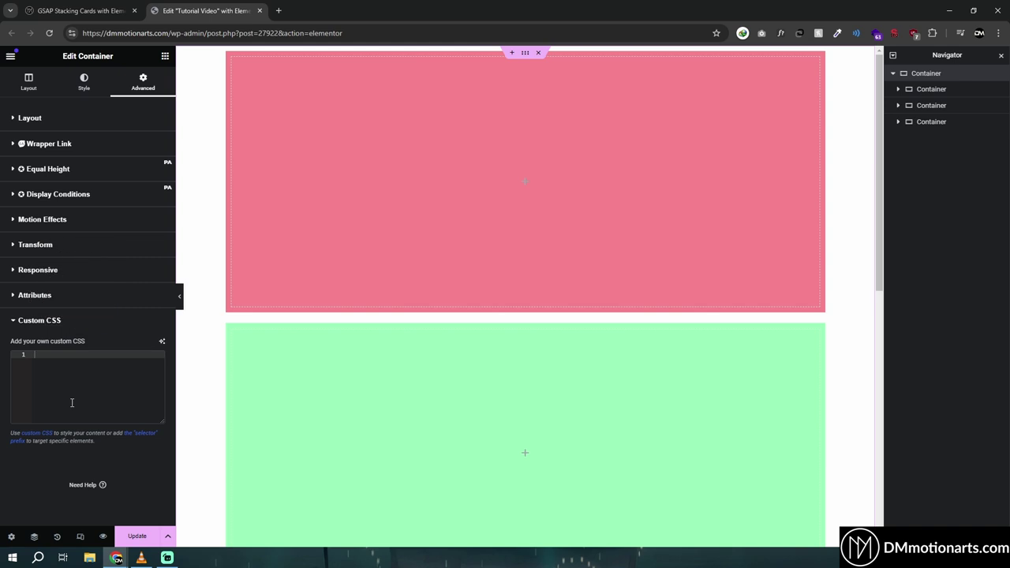
left_click(513, 53)
left_click(526, 92)
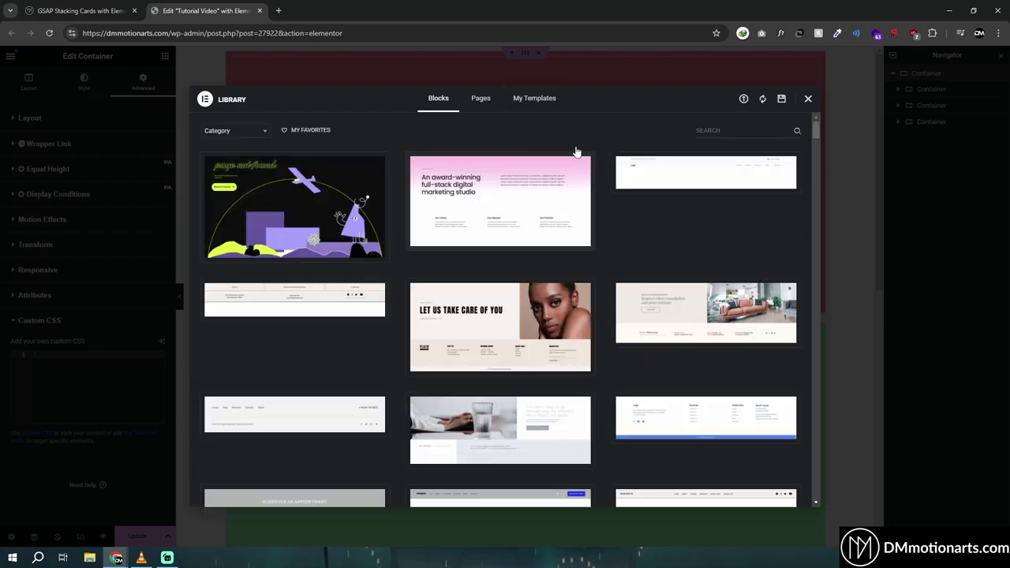
left_click(809, 100)
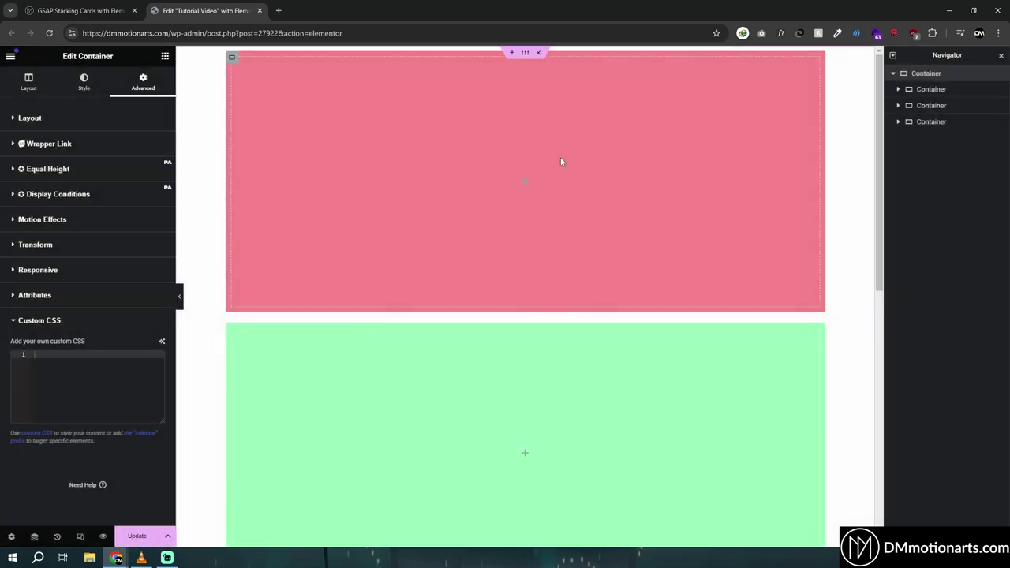
Find the HTML widget and add it inside the outer container, below the three card containers.
left_click(233, 74)
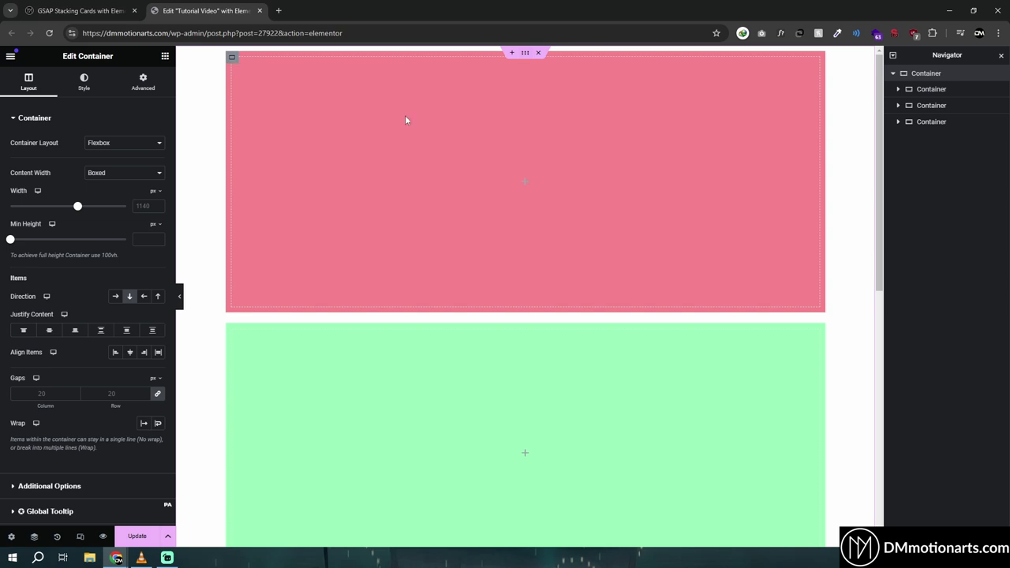
left_click(165, 56)
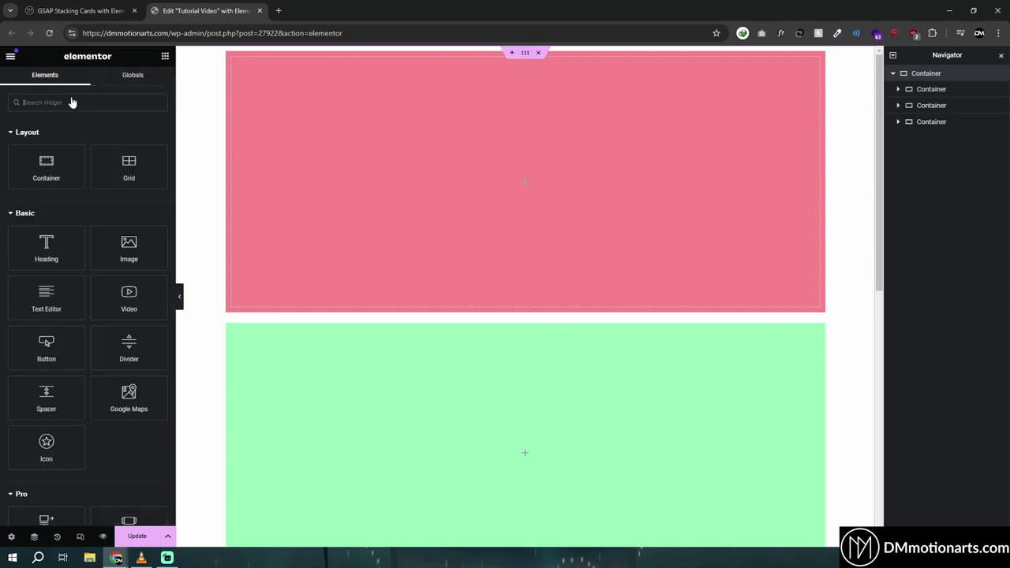
type("im")
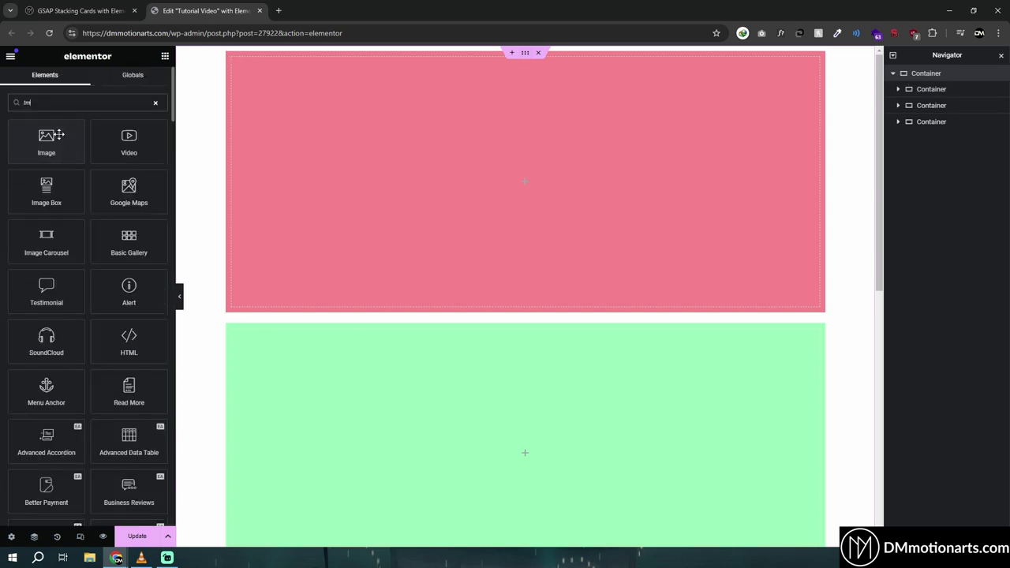
key("BackSpace")
key("BackSpace")
type("html")
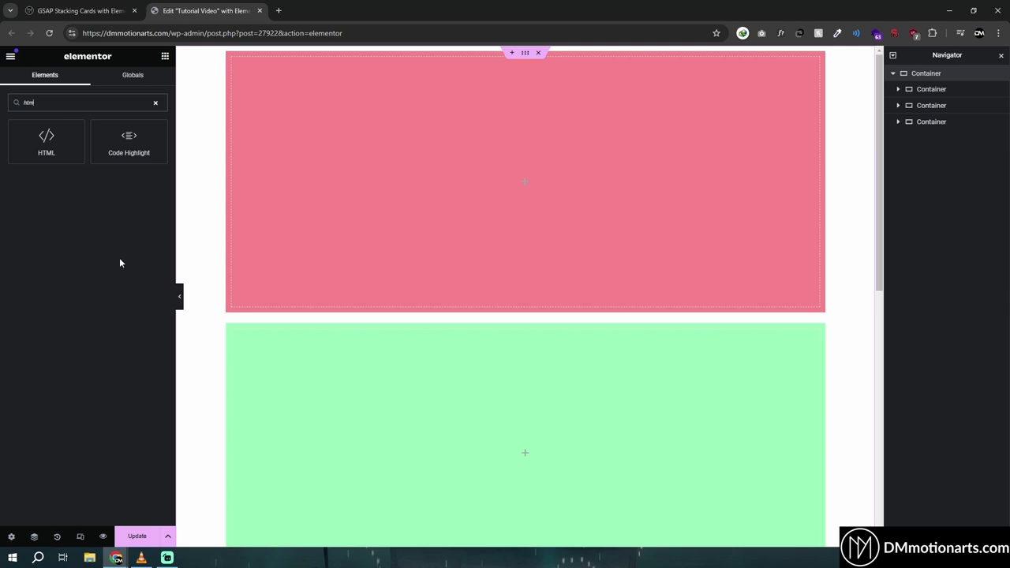
left_click(65, 157)
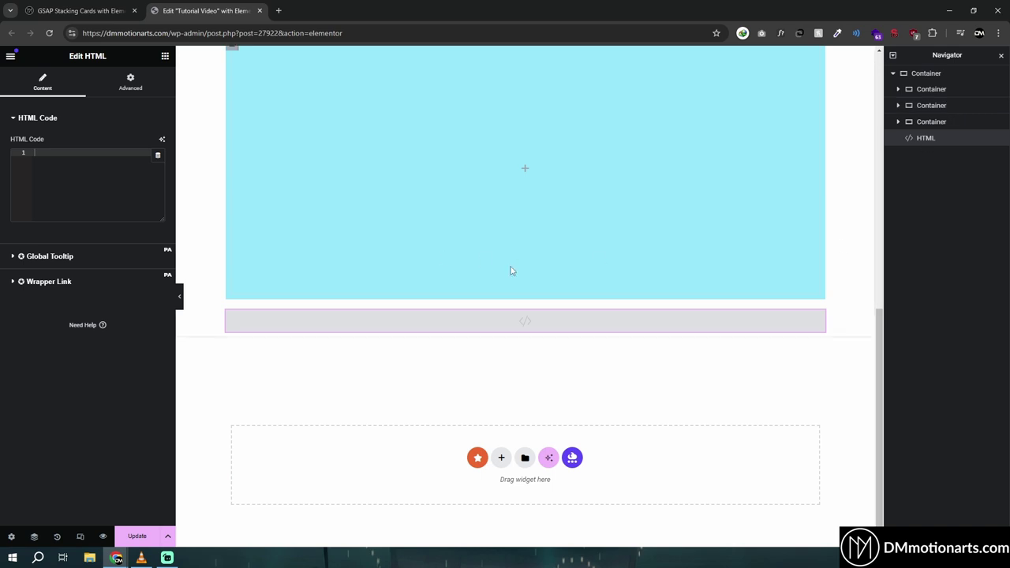
Add an opening and closing style tag to the HTML widget's code, with blank lines between them.
scroll(510, 273, "up", 1)
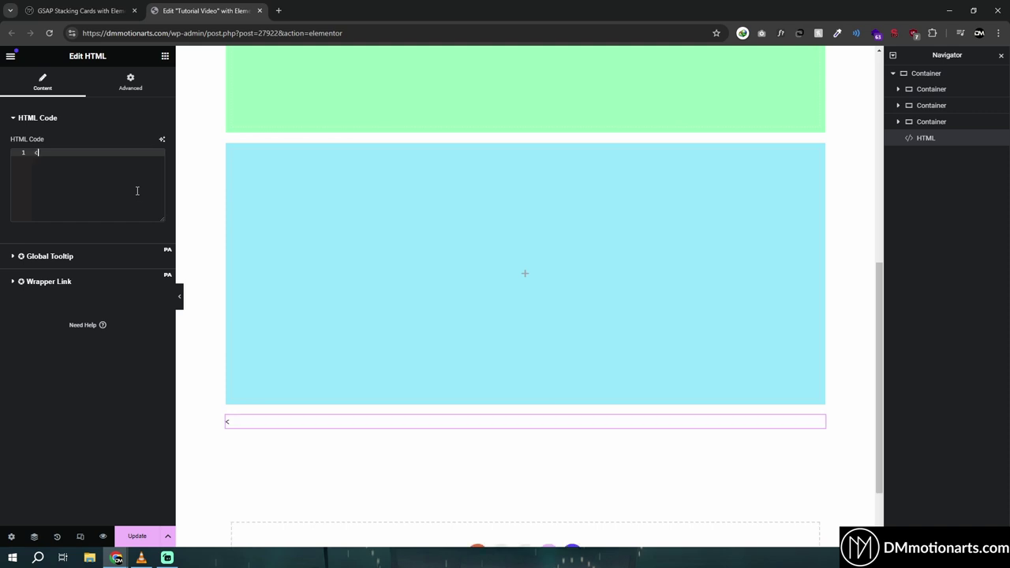
type("<style>")
key("Return")
key("Return")
key("Return")
key("Return")
key("Up")
key("Up")
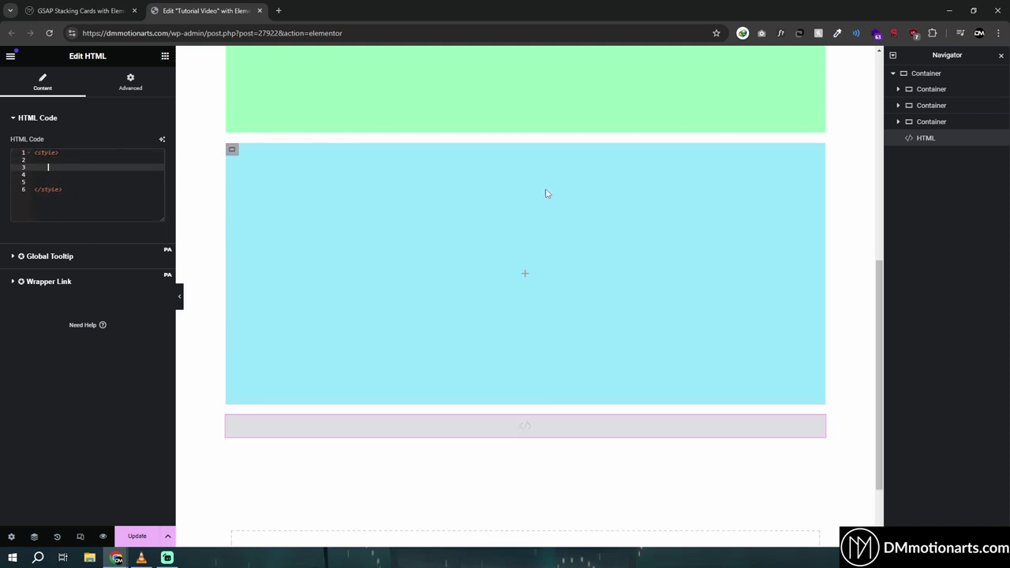
Give the pink card container the CSS class dm-stack-card and copy the class name.
left_click(920, 89)
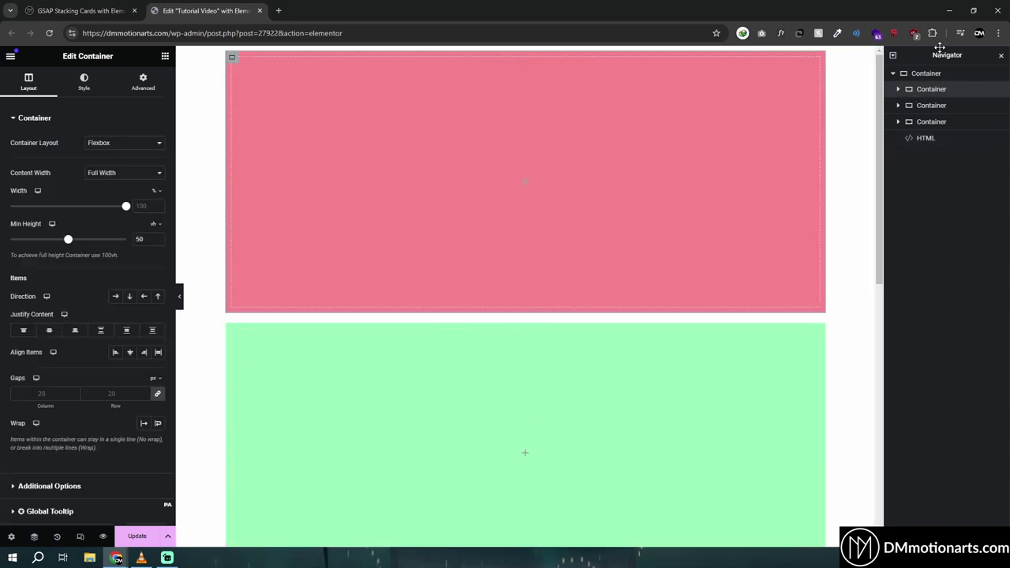
left_click(143, 82)
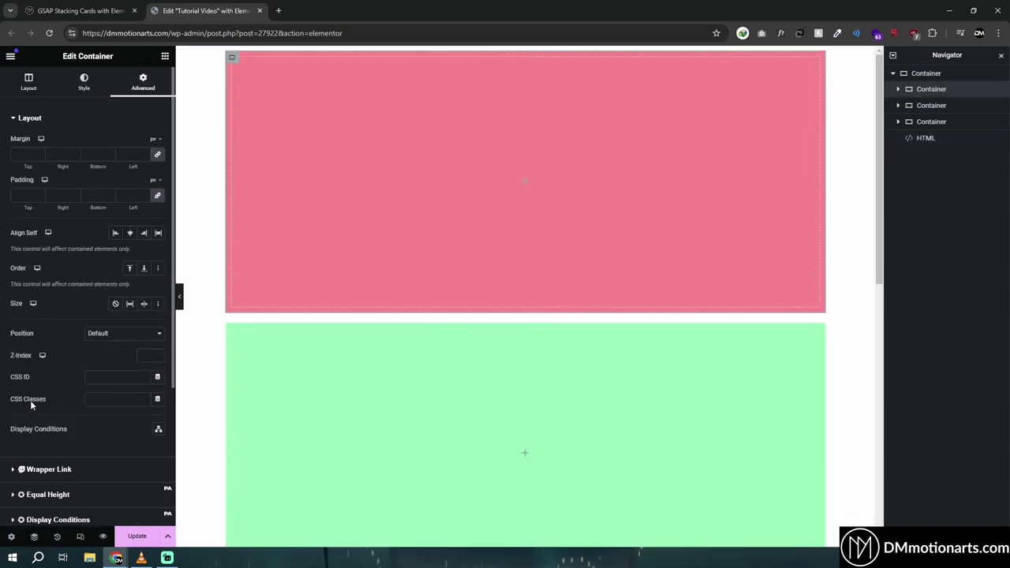
left_click(98, 400)
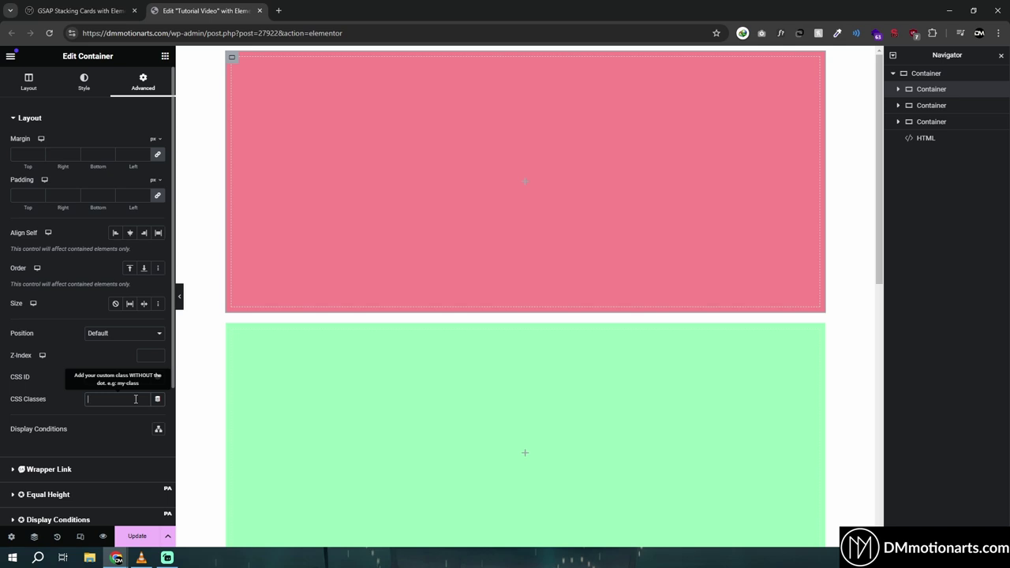
type("dm-")
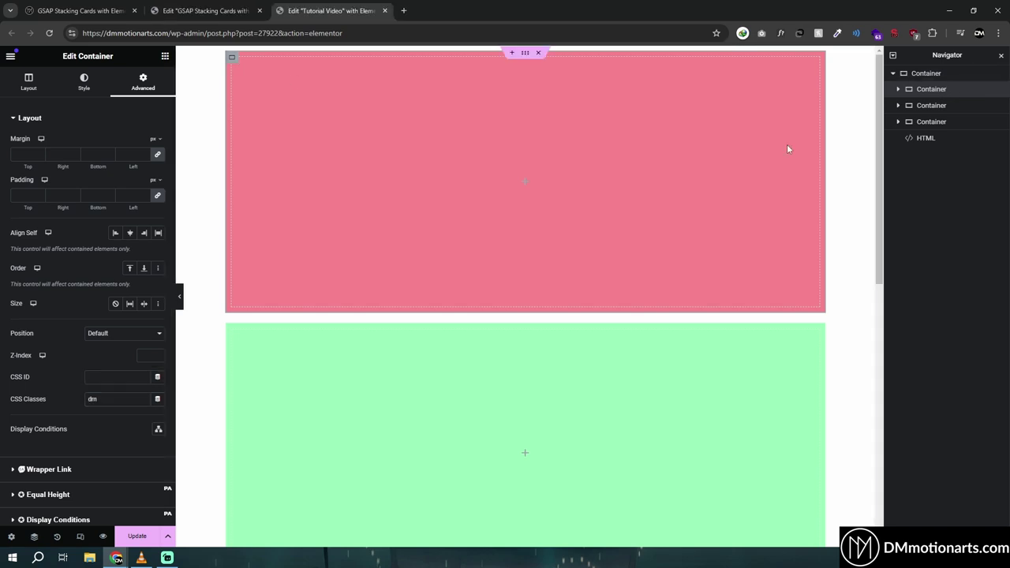
double_click(107, 399)
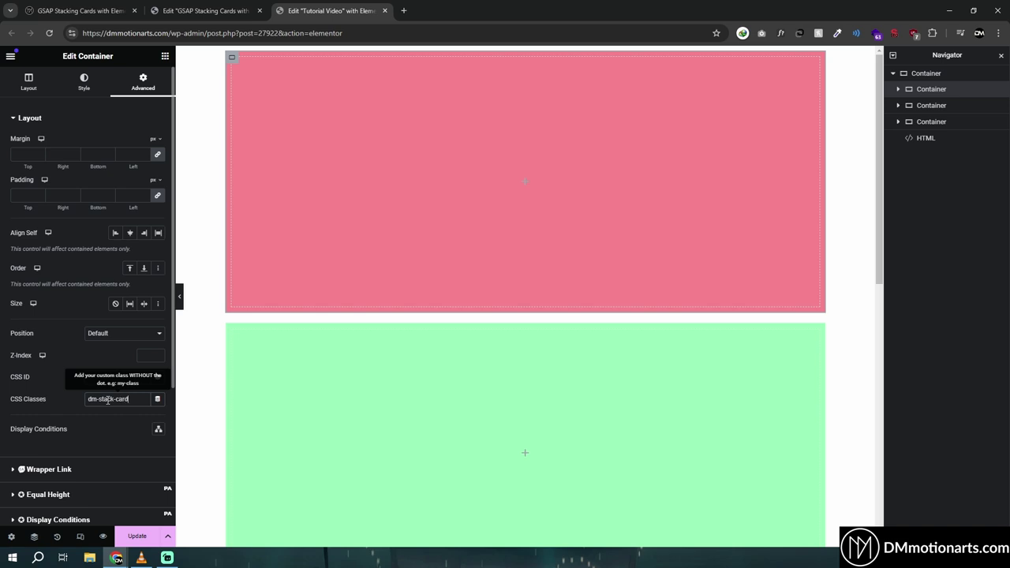
type("stack-card")
triple_click(107, 399)
key("ctrl+c")
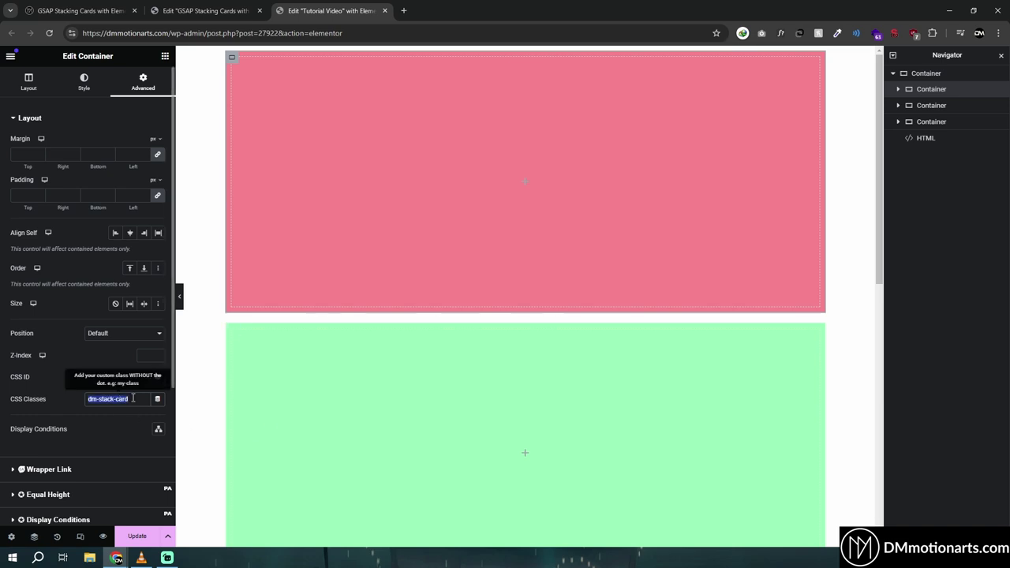
Assign the copied CSS class dm-stack-card to the green card container.
left_click(931, 105)
left_click(143, 81)
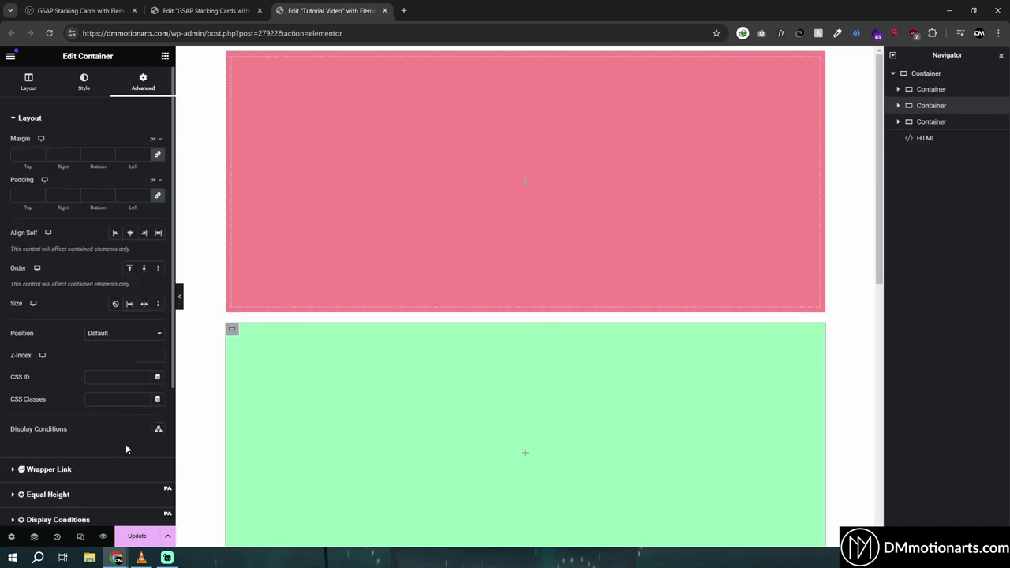
left_click(120, 400)
key("ctrl+v")
Assign the copied CSS class dm-stack-card to the blue card container.
left_click(945, 124)
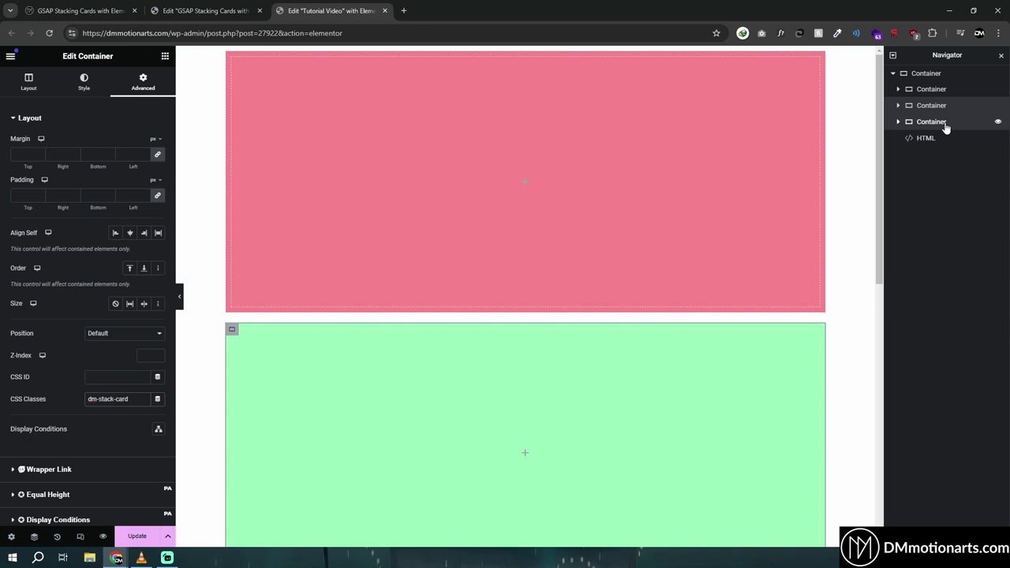
left_click(143, 82)
left_click(118, 399)
key("ctrl+v")
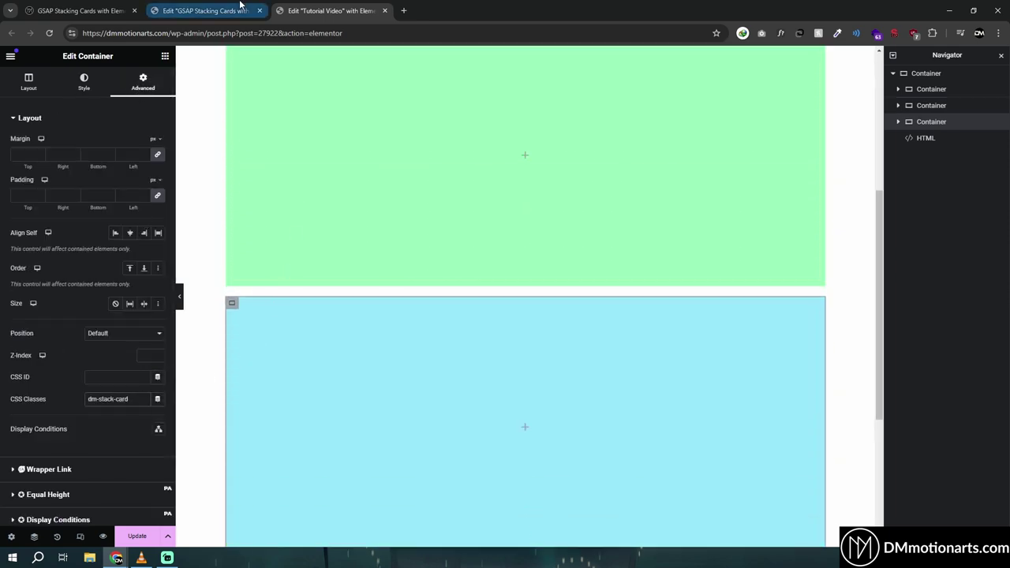
View the finished GSAP stacking cards demo page, and return to the Tutorial Video page editor.
left_click(240, 6)
left_click(55, 5)
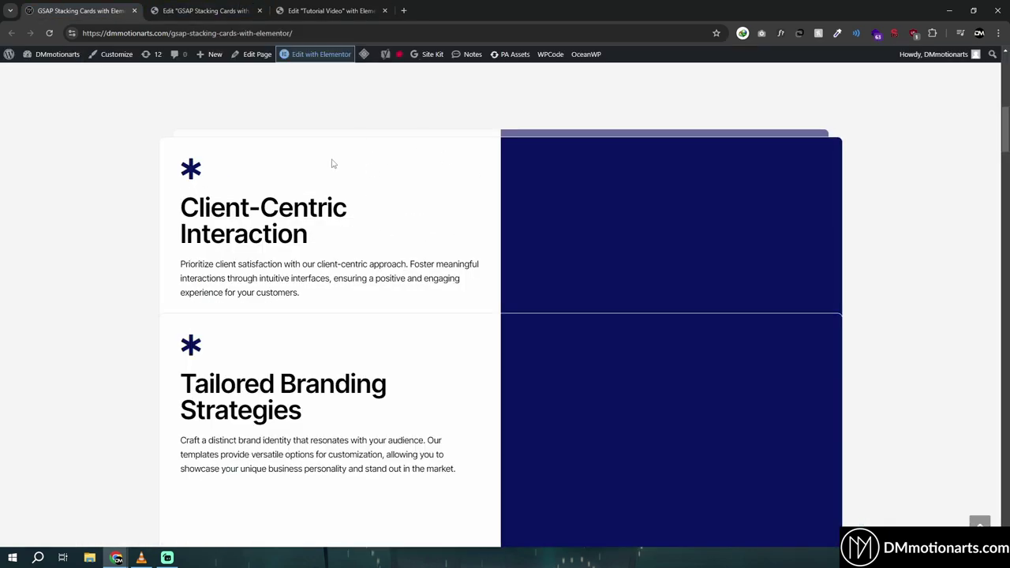
key("ctrl+shift+Tab")
key("ctrl+Tab")
left_click(315, 7)
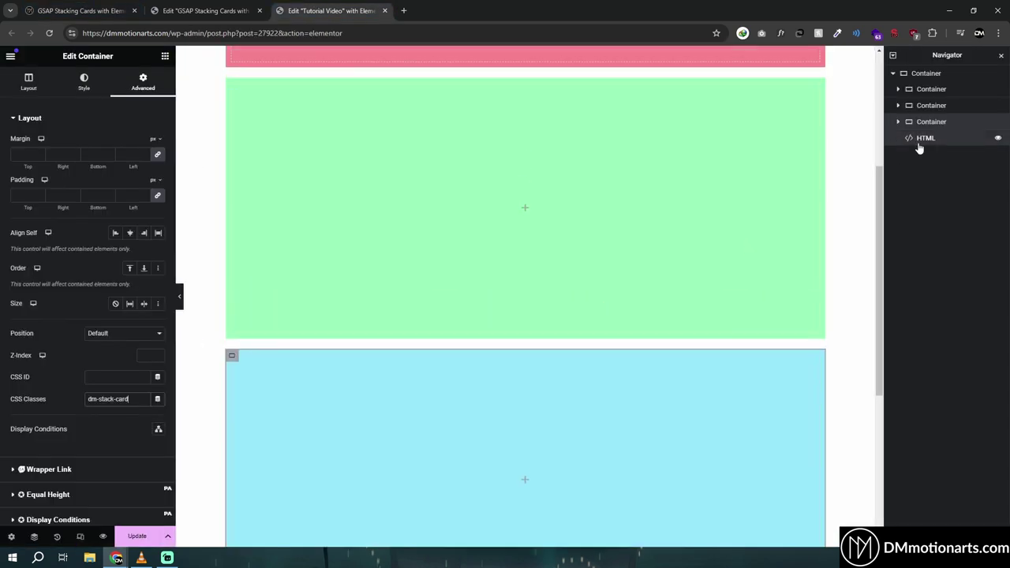
Add a .dm-stack-card rule with position: sticky; inside the style tags of the HTML widget's code.
left_click(930, 142)
left_click(62, 169)
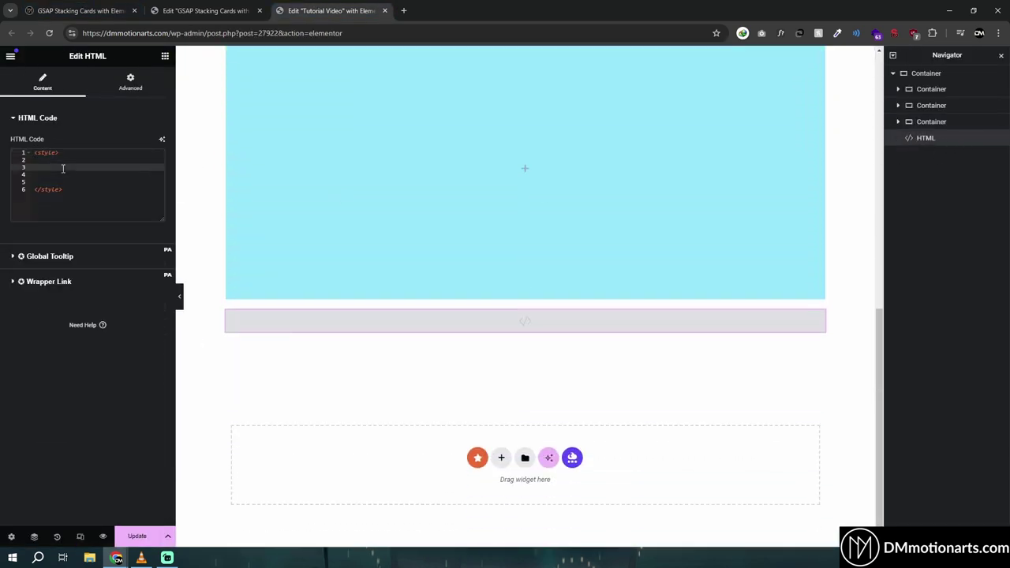
key("Tab")
type(".dm-stack-card {")
key("Return")
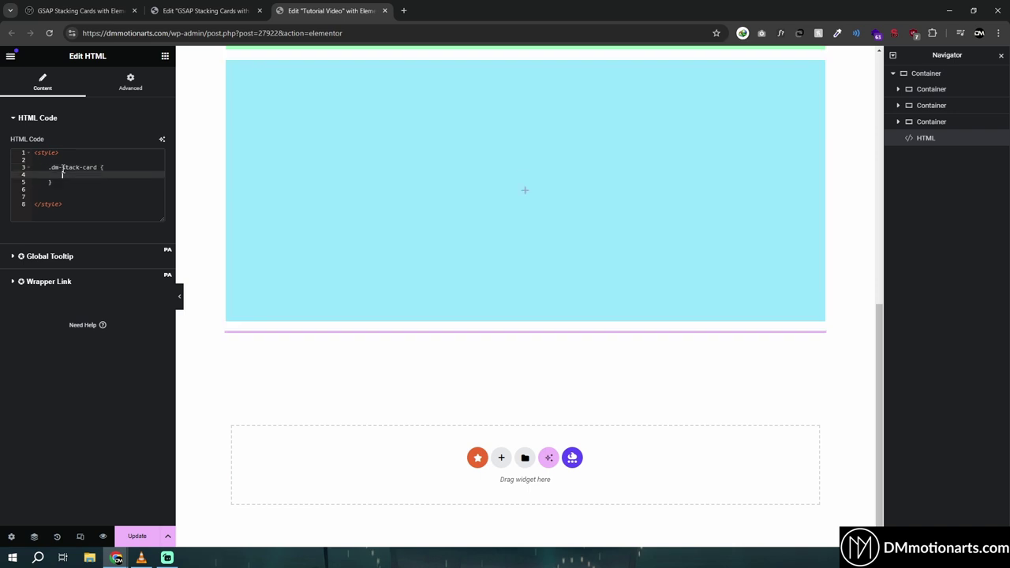
key("Return")
key("Return")
key("Up")
type("position: ")
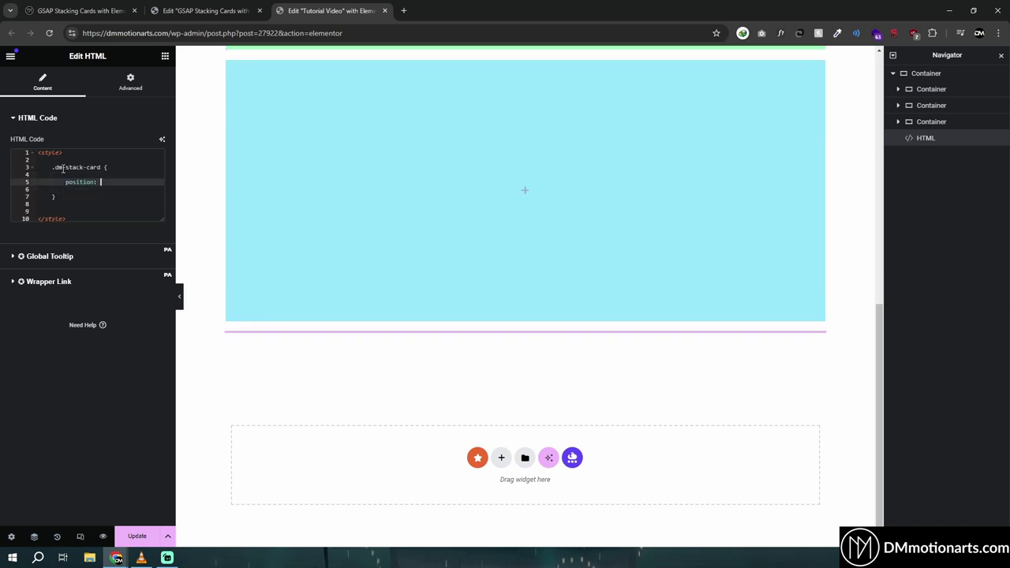
type("sticky;")
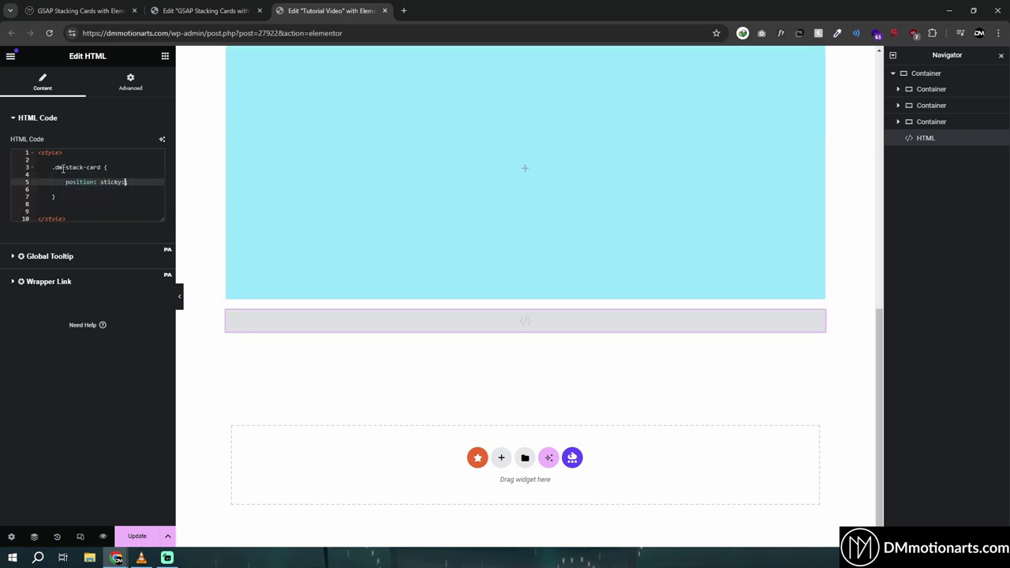
key("BackSpace")
Inspect the Sticky options in the blue card container's motion effects, leaving Sticky set to None.
left_click(947, 124)
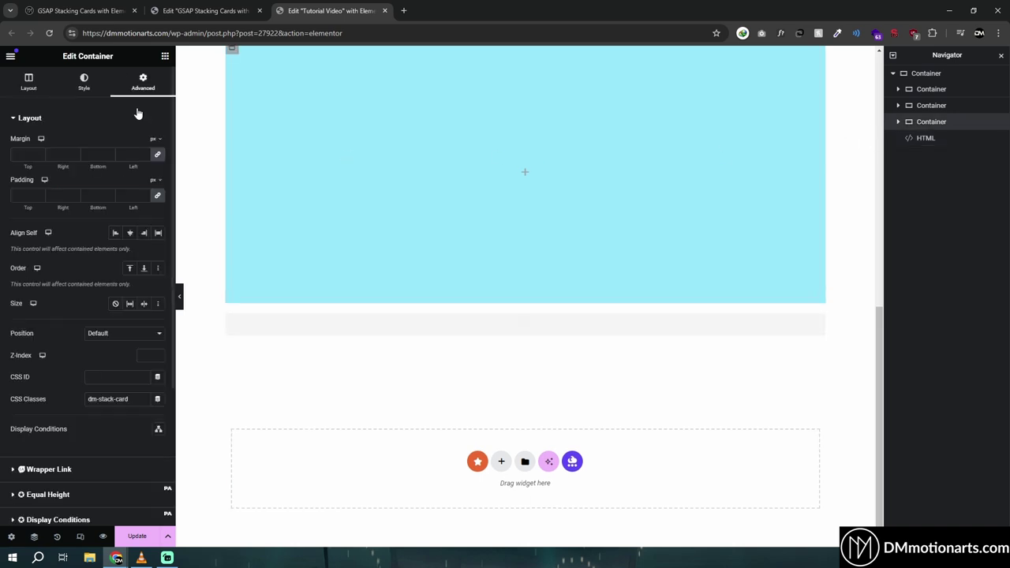
scroll(8, 394, "down", 4)
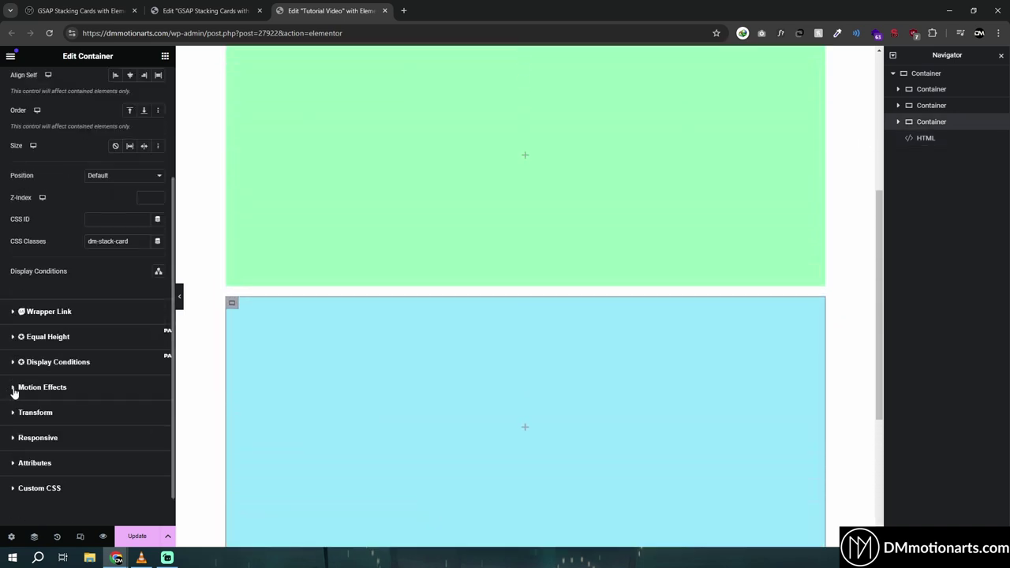
left_click(14, 389)
left_click(110, 296)
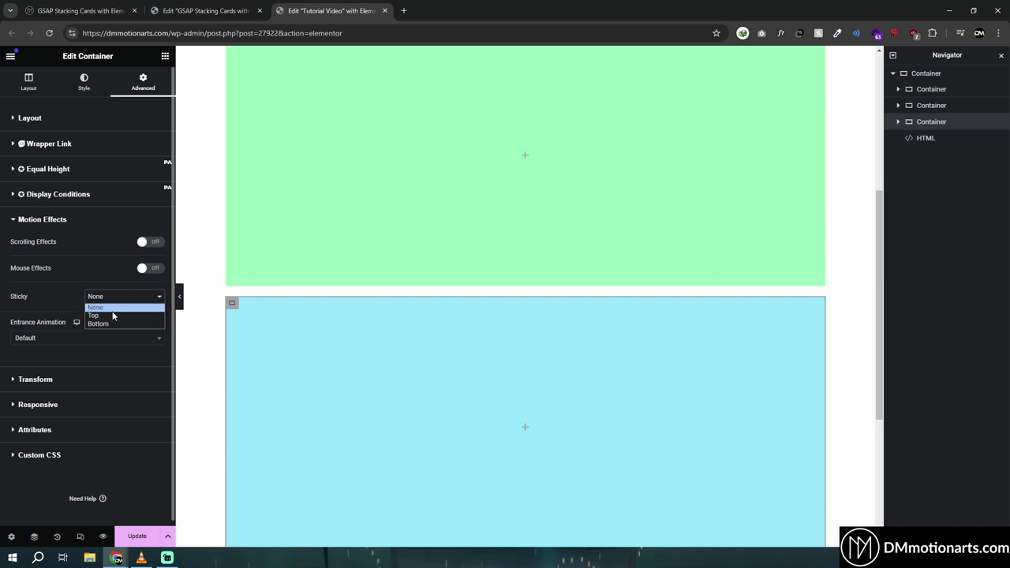
left_click(96, 307)
left_click(118, 297)
left_click(120, 307)
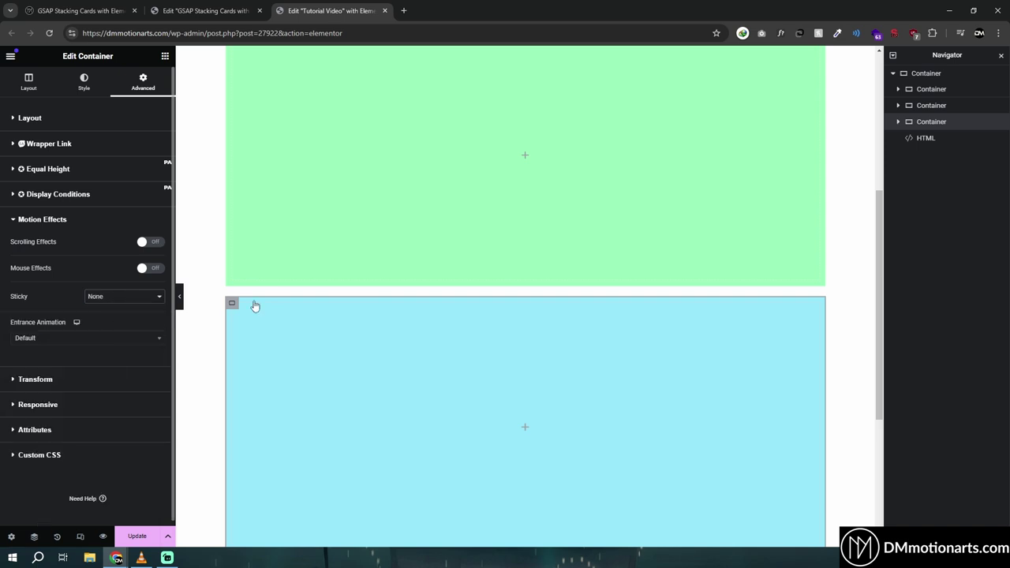
Add top:100px; below the position declaration in the HTML widget's .dm-stack-card rule.
left_click(926, 138)
scroll(640, 166, "down", 3)
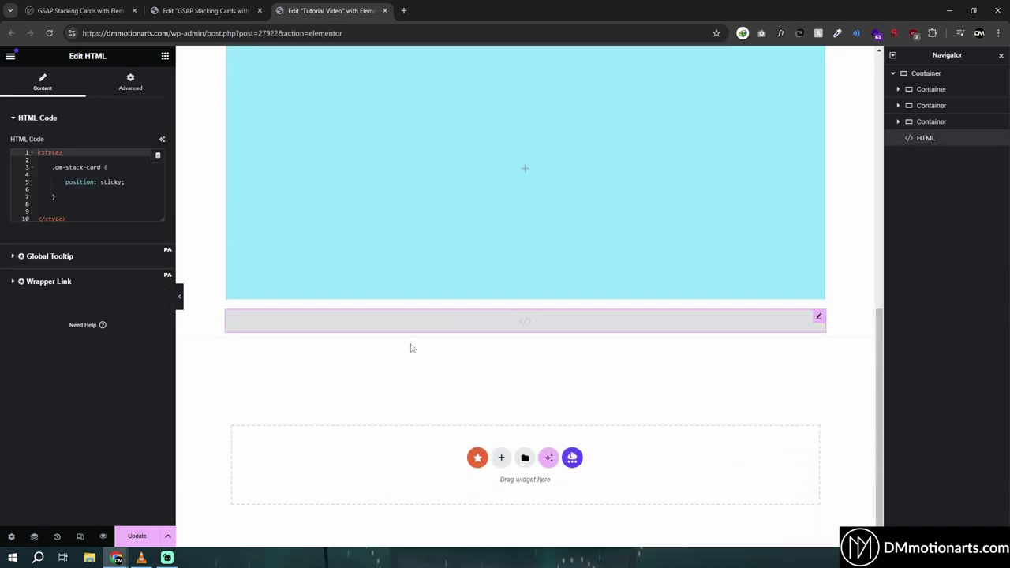
scroll(387, 363, "up", 7)
scroll(348, 364, "up", 1)
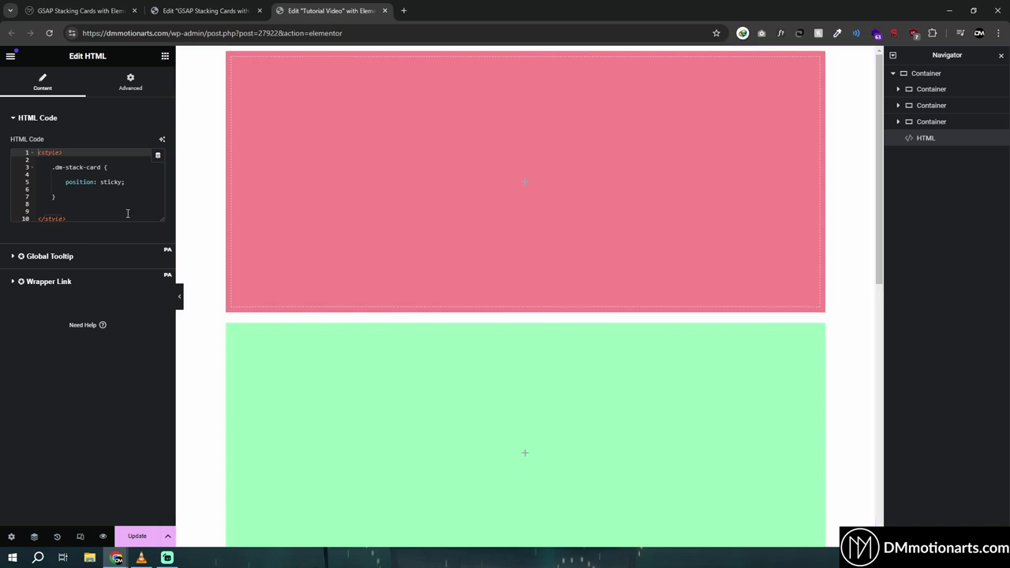
left_click_drag(66, 181, 126, 187)
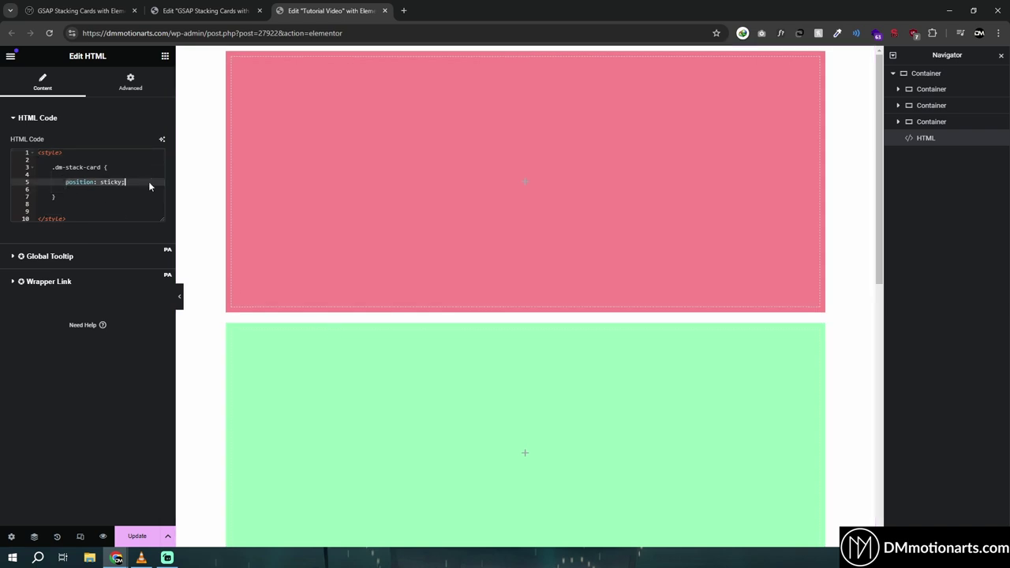
left_click(150, 184)
key("Return")
type("top:100px;")
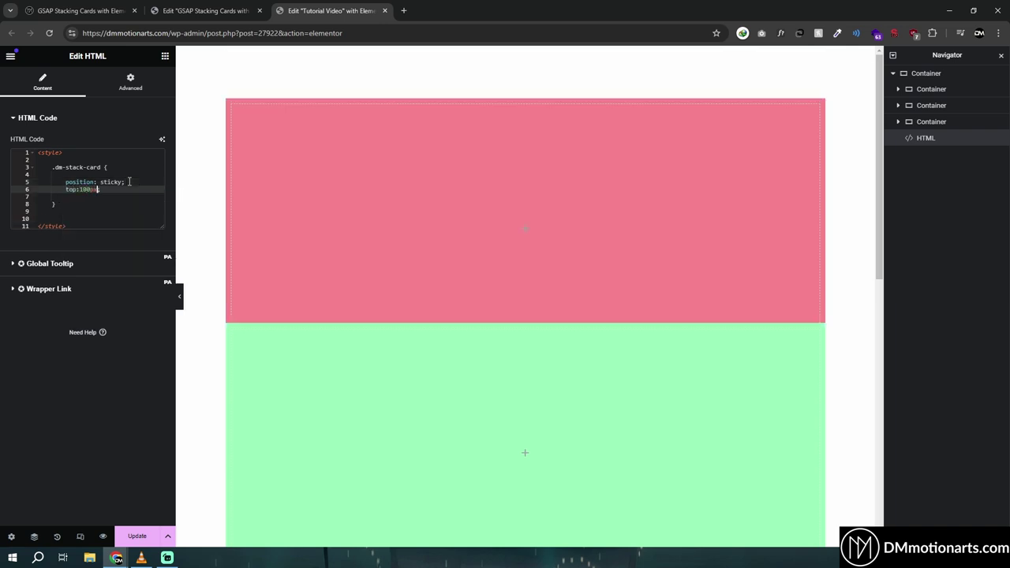
Check how the sticky cards stack in the editor canvas and in the page preview, and return to the editor.
scroll(297, 213, "down", 2)
scroll(305, 252, "down", 5)
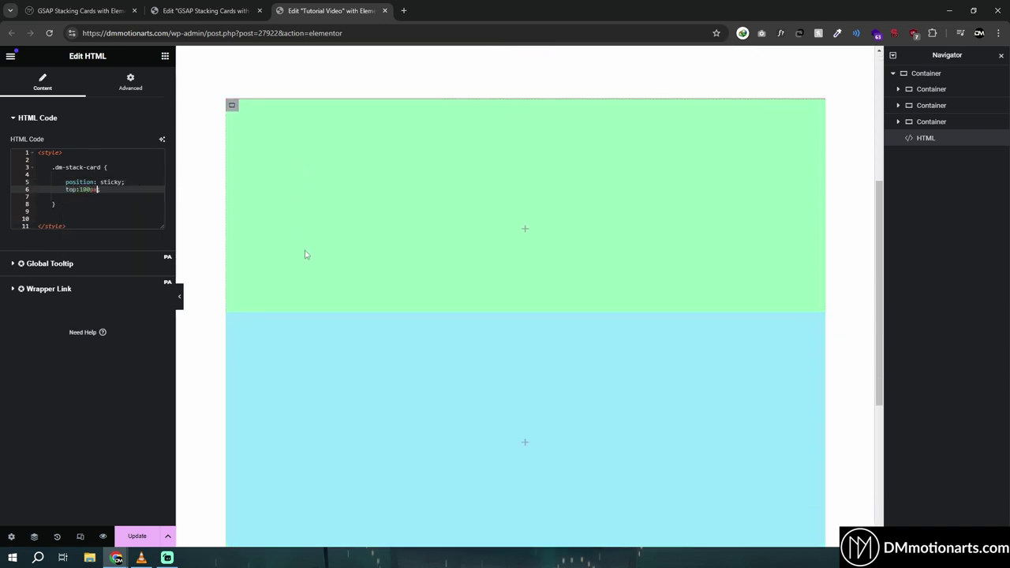
scroll(313, 280, "up", 3)
scroll(313, 278, "up", 3)
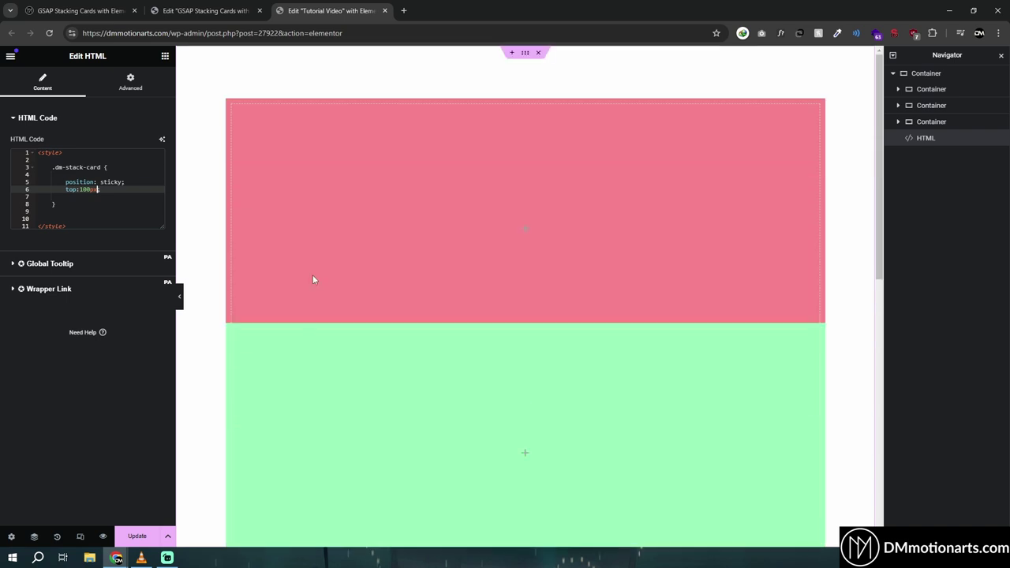
scroll(312, 277, "down", 1)
scroll(212, 390, "up", 1)
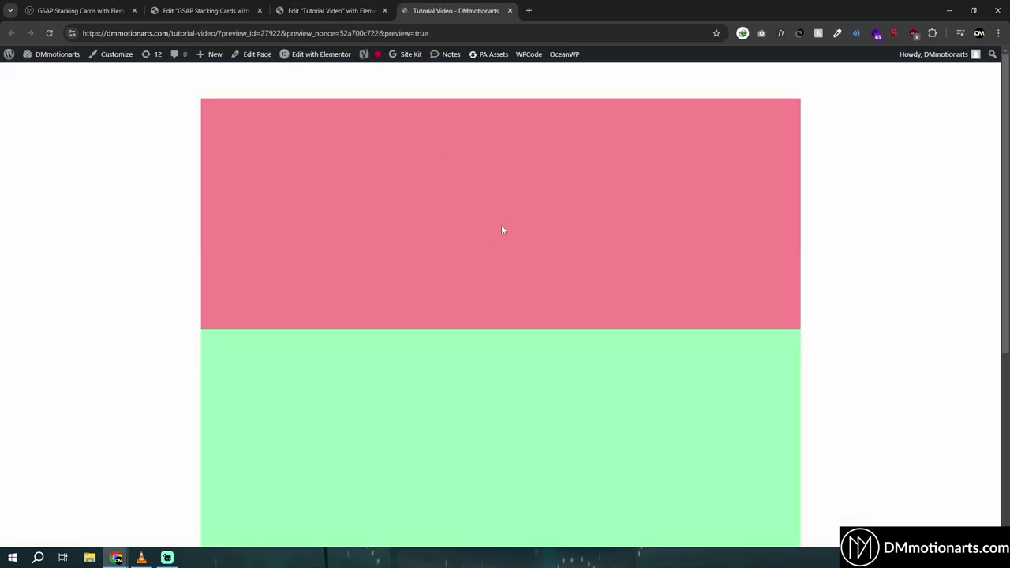
key("ctrl+shift+Tab")
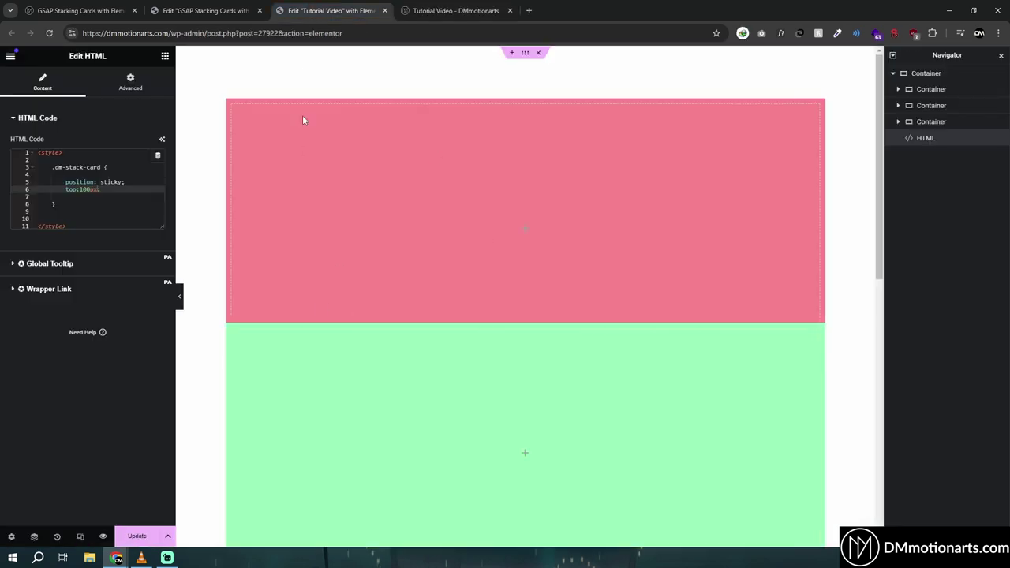
Insert an empty single-column flexbox container above the cards section and set its minimum height to about 817 px.
left_click(512, 53)
left_click(476, 93)
left_click(492, 130)
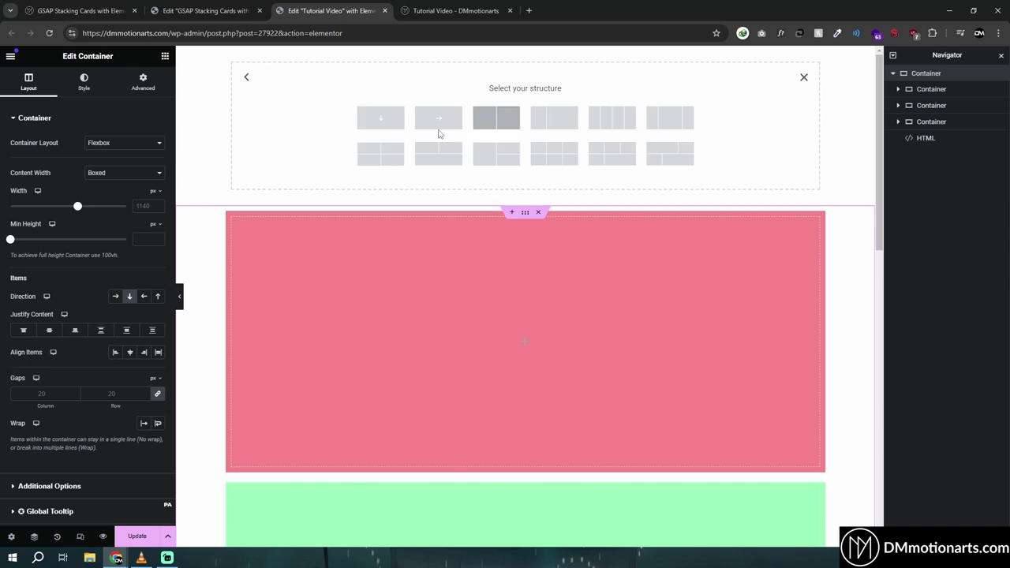
left_click_drag(11, 239, 76, 257)
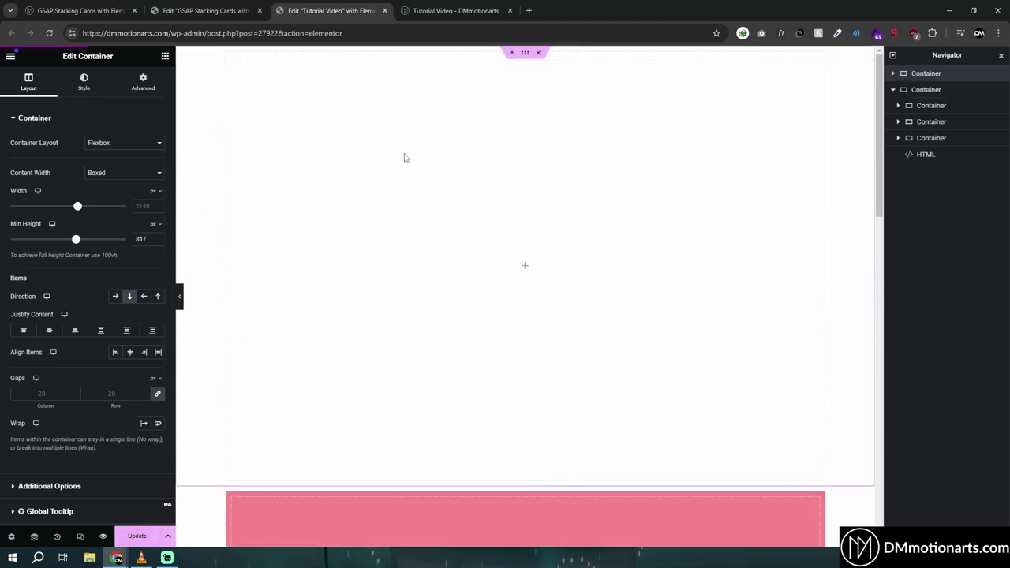
Examine in the Tutorial Video page preview how the pink, green and blue cards stick and overlap.
key("ctrl+Tab")
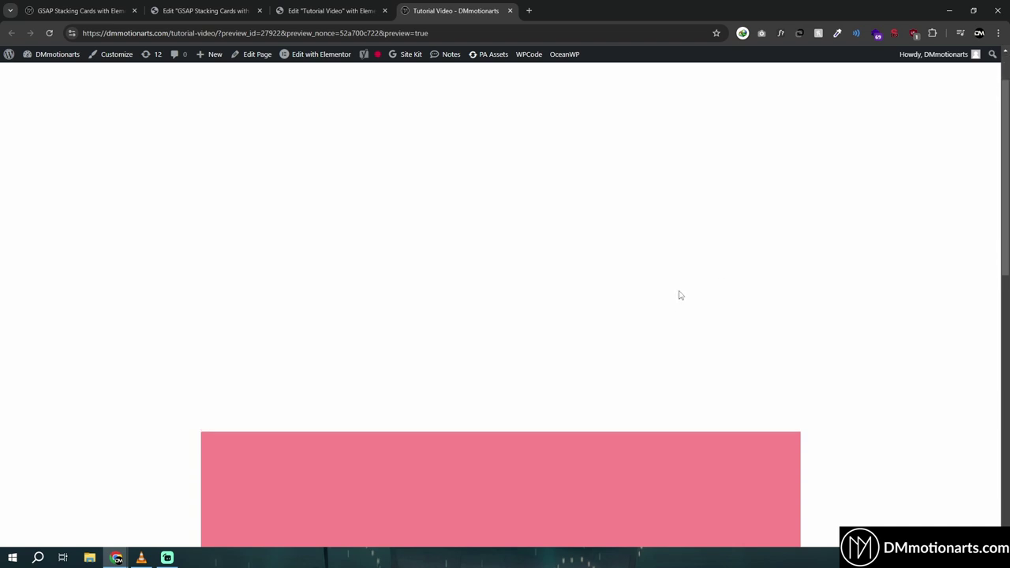
scroll(681, 296, "down", 4)
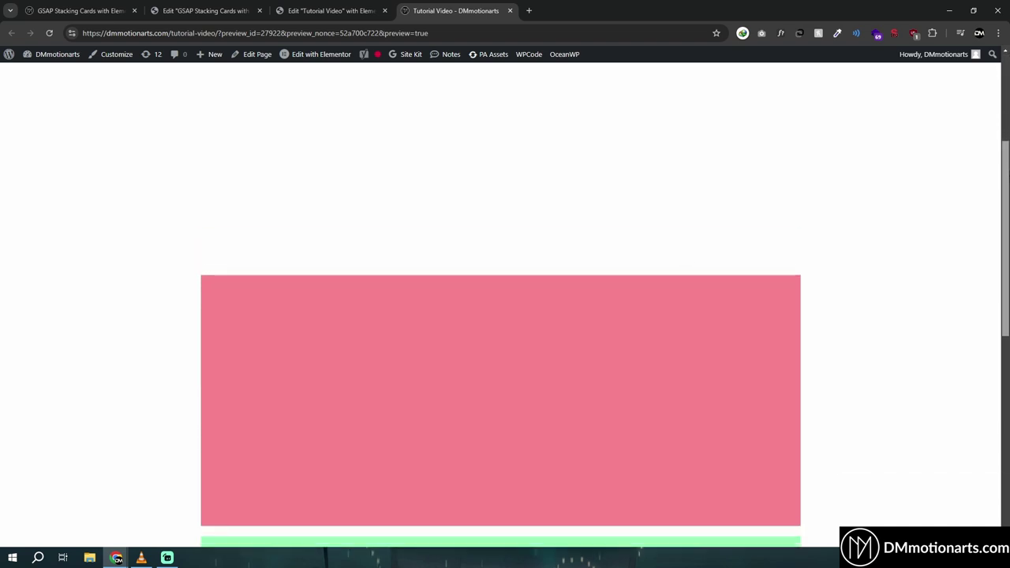
scroll(584, 107, "down", 2)
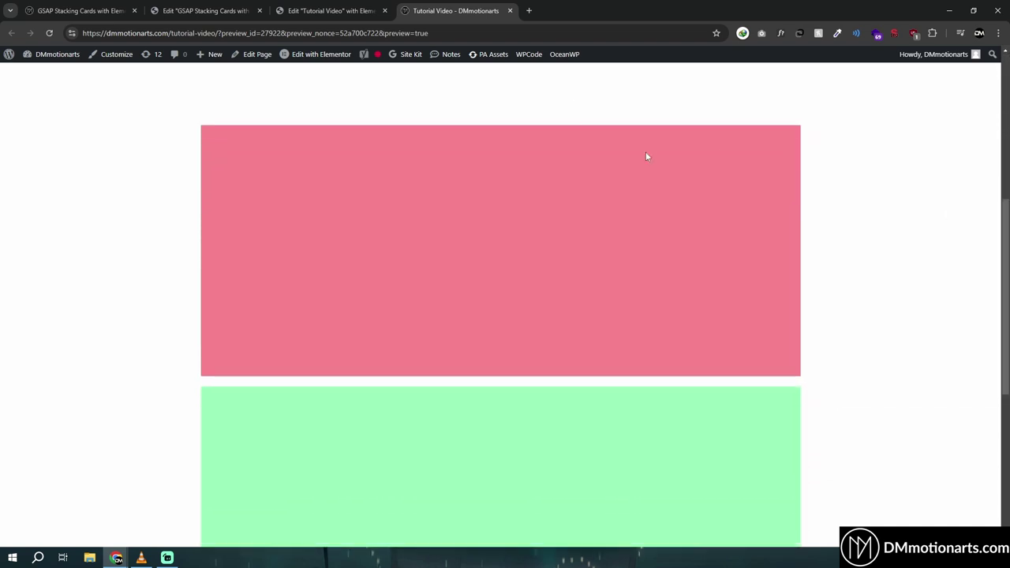
scroll(646, 156, "down", 5)
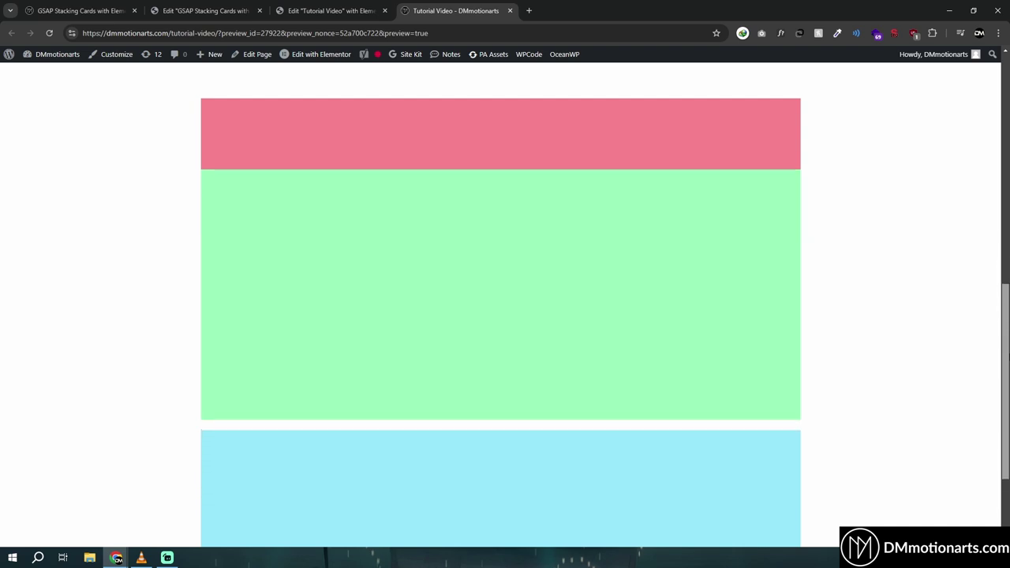
scroll(500, 316, "down", 5)
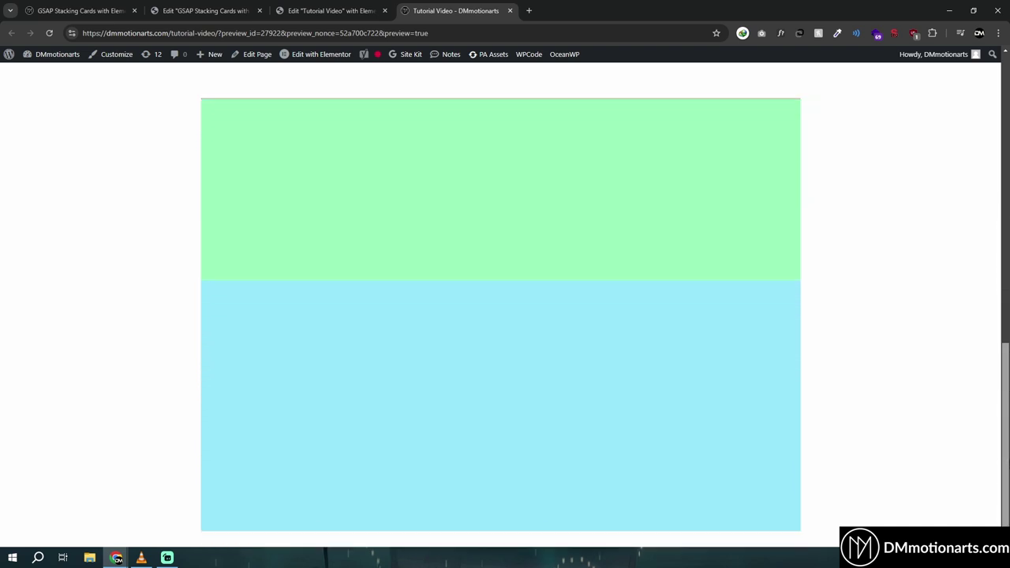
scroll(501, 316, "up", 2)
scroll(500, 315, "down", 2)
scroll(501, 315, "up", 1)
scroll(501, 316, "down", 1)
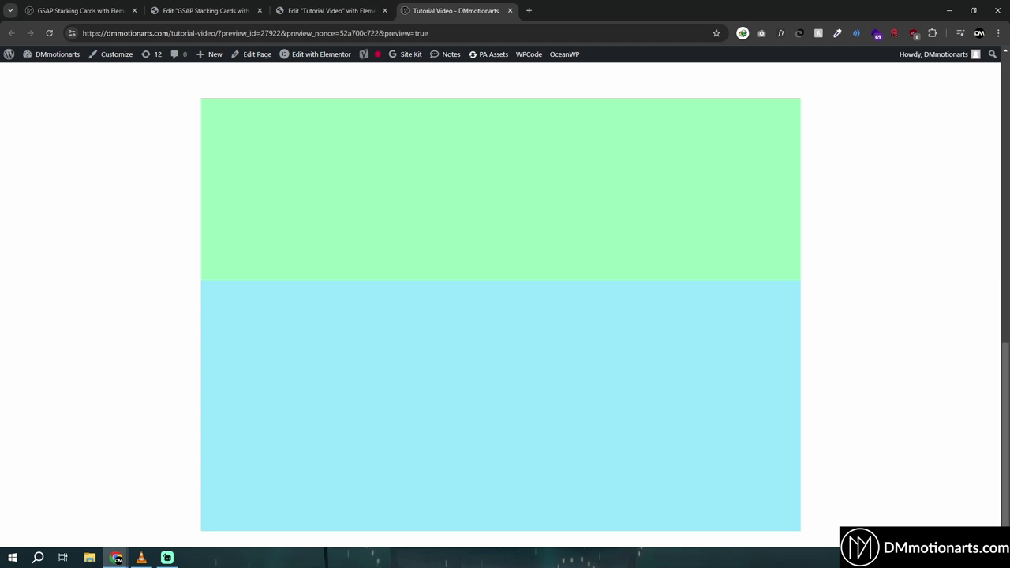
Back in the editor, add an empty single-column flexbox container below the cards section with a minimum height of about 1275 px.
left_click(355, 11)
scroll(618, 395, "down", 10)
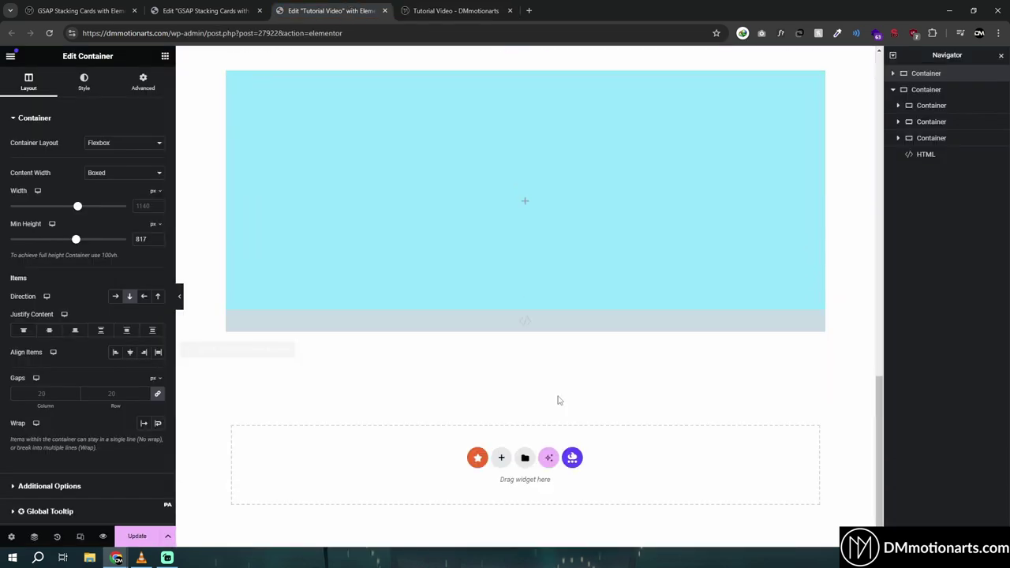
left_click(501, 458)
left_click(491, 487)
left_click(381, 481)
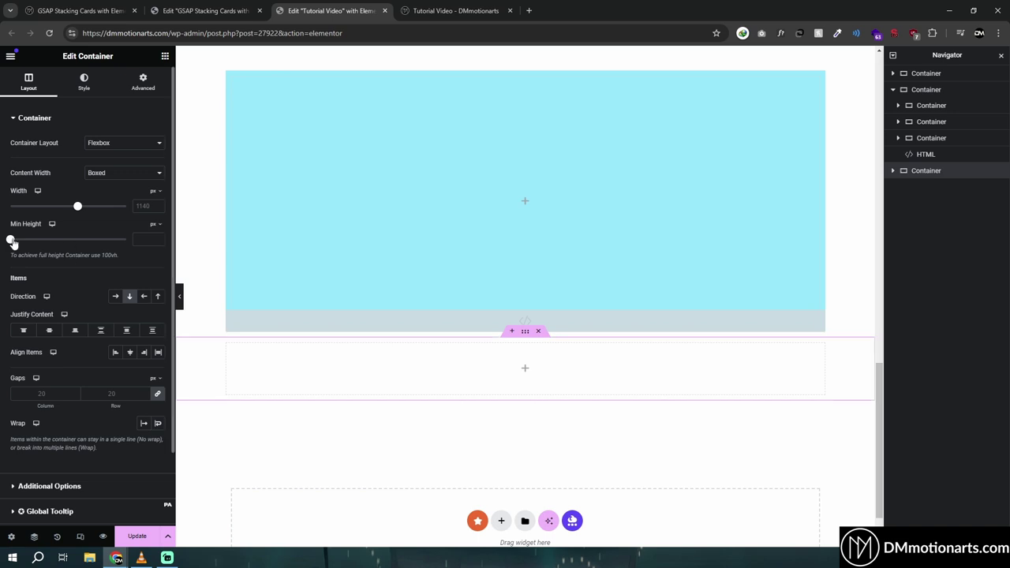
left_click_drag(10, 240, 113, 239)
left_click_drag(882, 355, 882, 153)
Check in the page preview where the pink card comes to rest relative to the viewport.
left_click(456, 5)
scroll(632, 195, "up", 8)
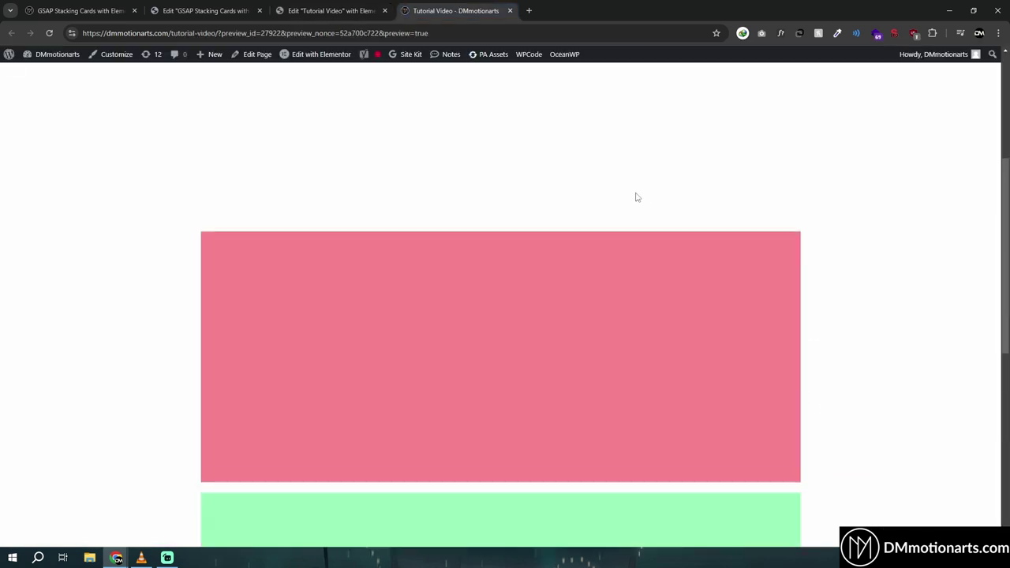
scroll(571, 166, "down", 3)
scroll(426, 124, "up", 3)
scroll(489, 251, "down", 4)
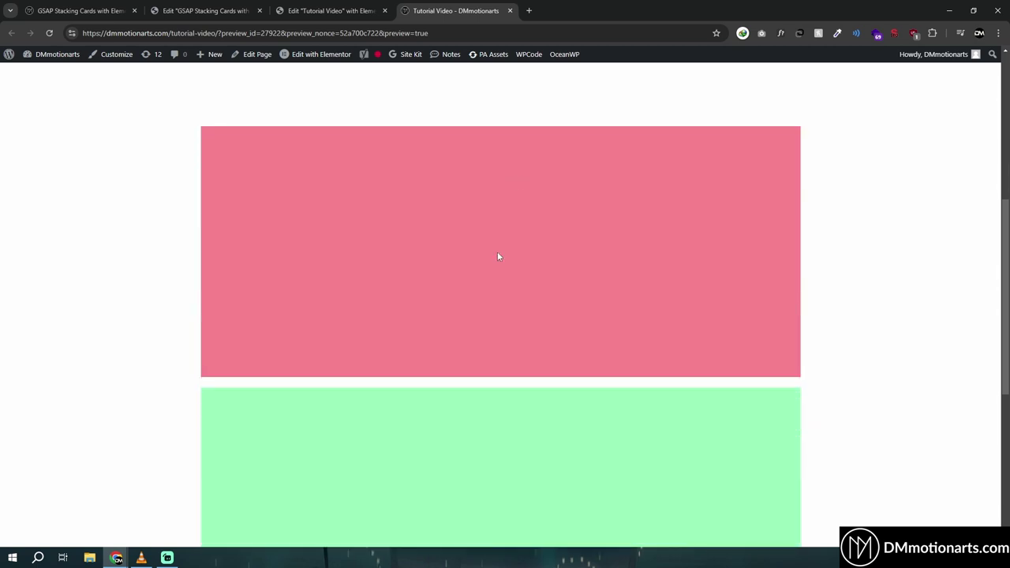
Look up the pink card container's minimum height in the editor, and return to the page preview.
key("ctrl+shift+Tab")
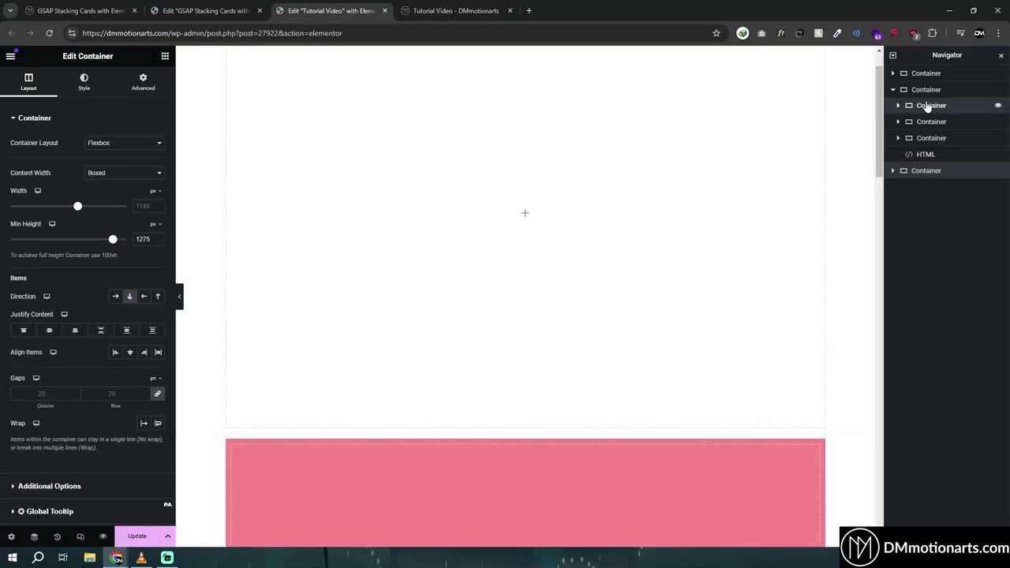
left_click(29, 82)
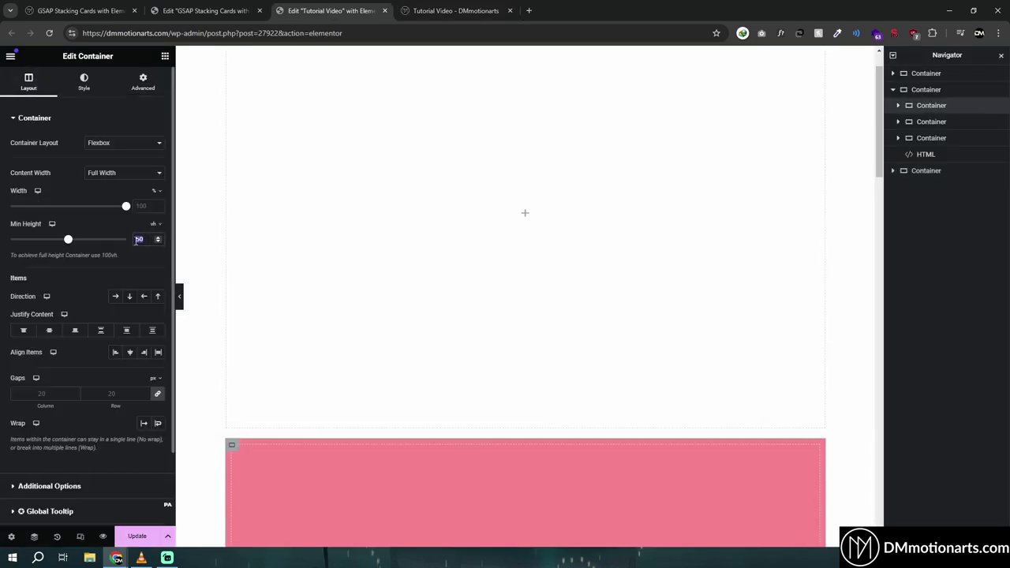
left_click(454, 10)
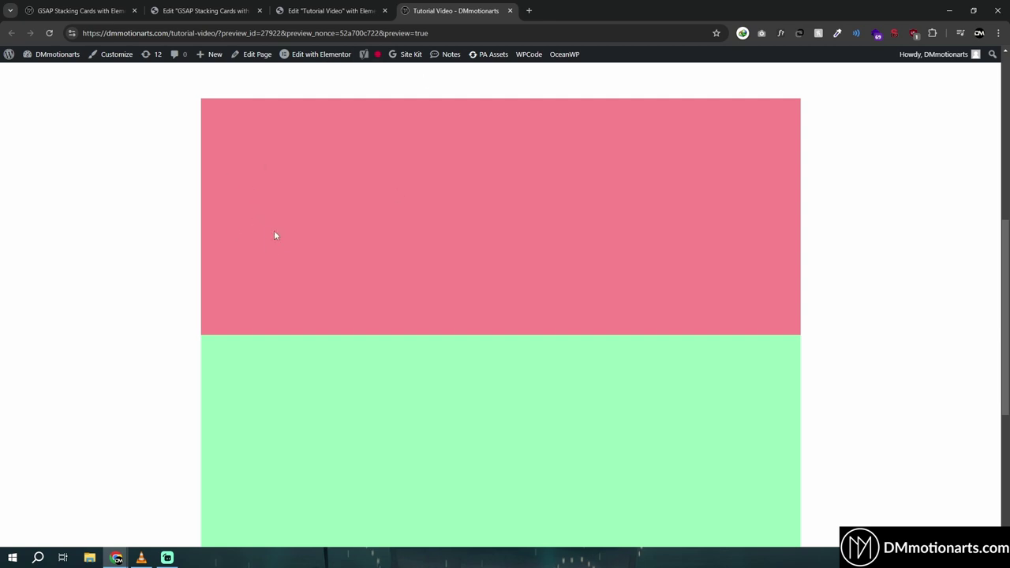
Open Paint and draw a black rectangle about 810 × 462 px with a smaller red rectangle centred inside it.
left_click(12, 558)
type("pa")
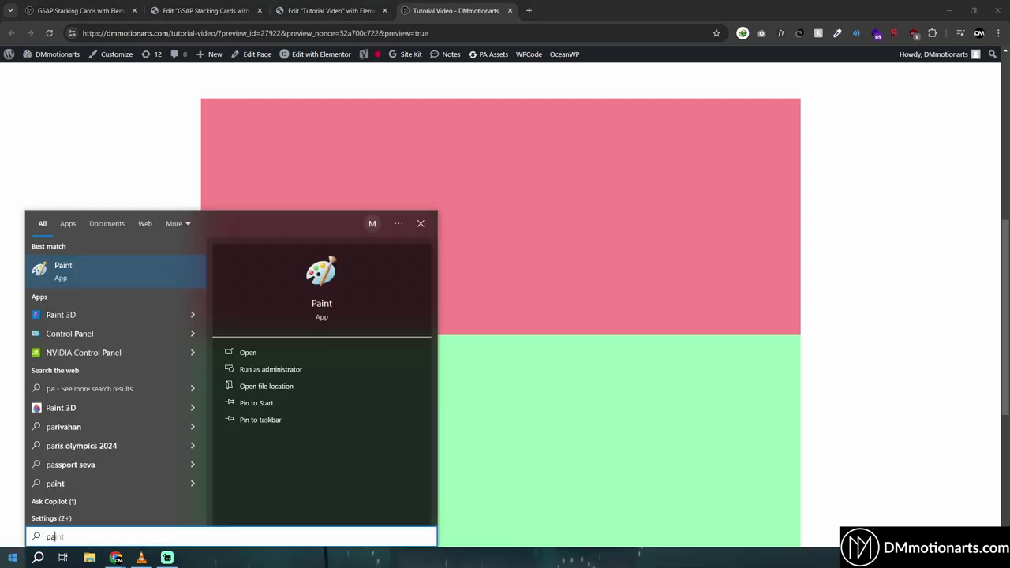
key("Return")
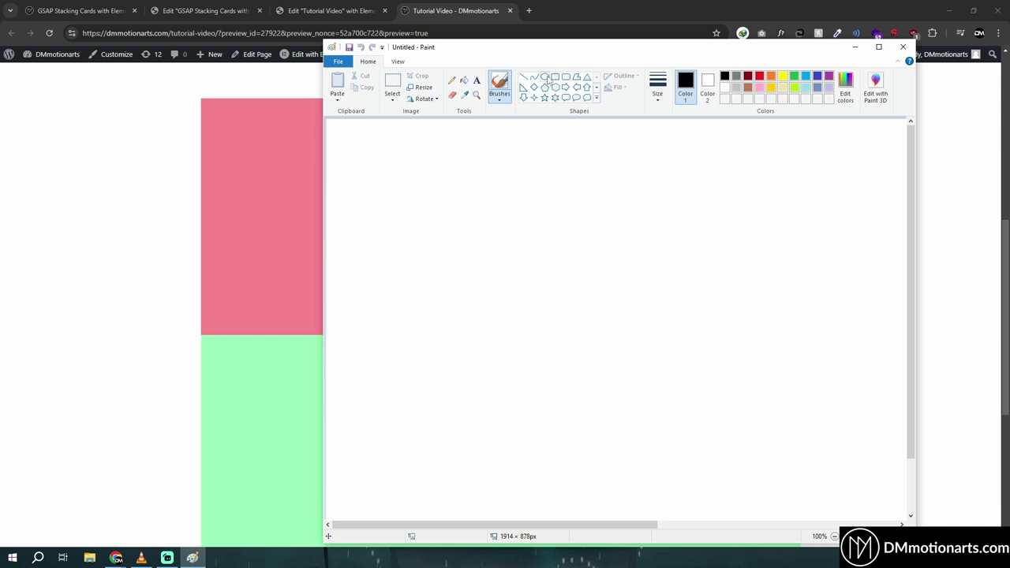
left_click(556, 76)
mouse_move(380, 194)
left_mouse_down()
mouse_move(756, 413)
mouse_move(806, 426)
mouse_move(806, 436)
left_mouse_up()
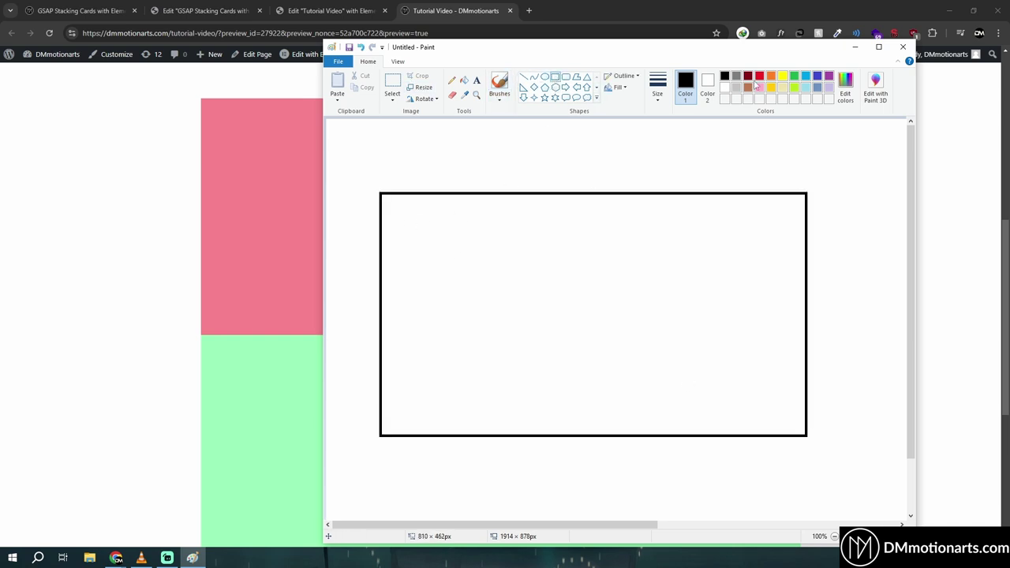
left_click(760, 77)
left_click_drag(476, 268, 695, 368)
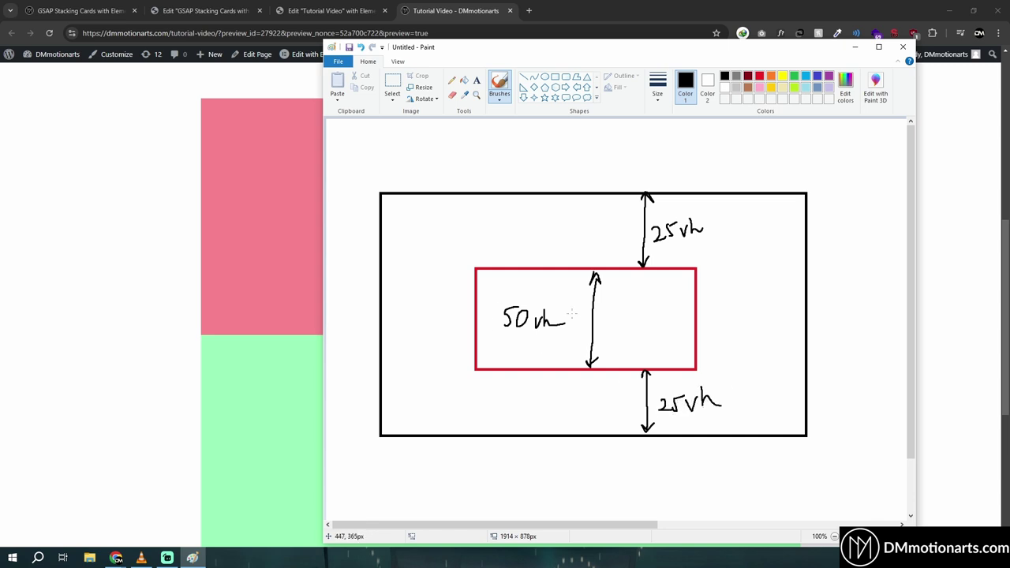
Back in the Tutorial Video editor, set the top value of .dm-stack-card to 25vh in the HTML widget's CSS.
left_click(335, 11)
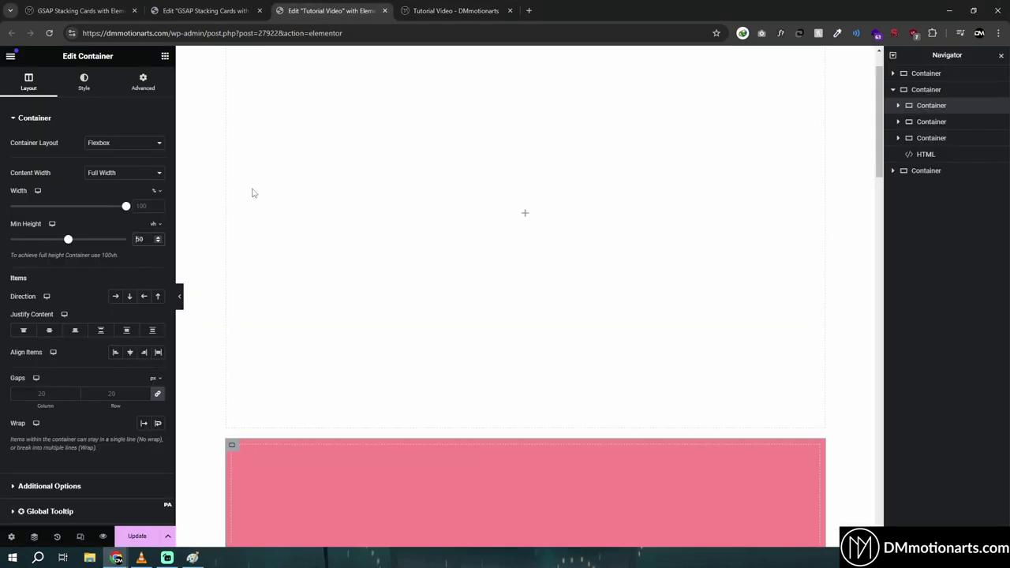
left_click(927, 154)
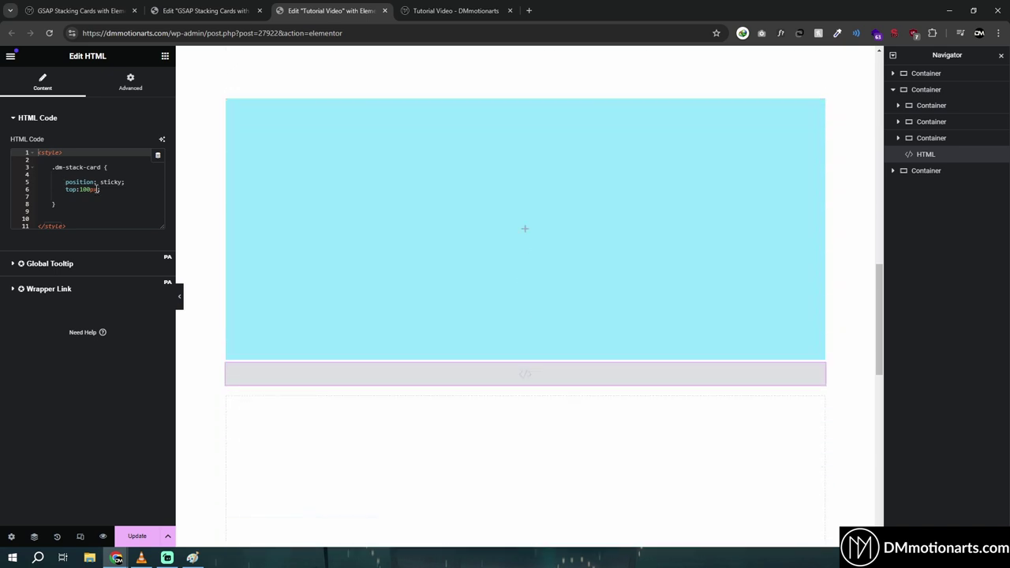
left_click(144, 198)
type("52vh")
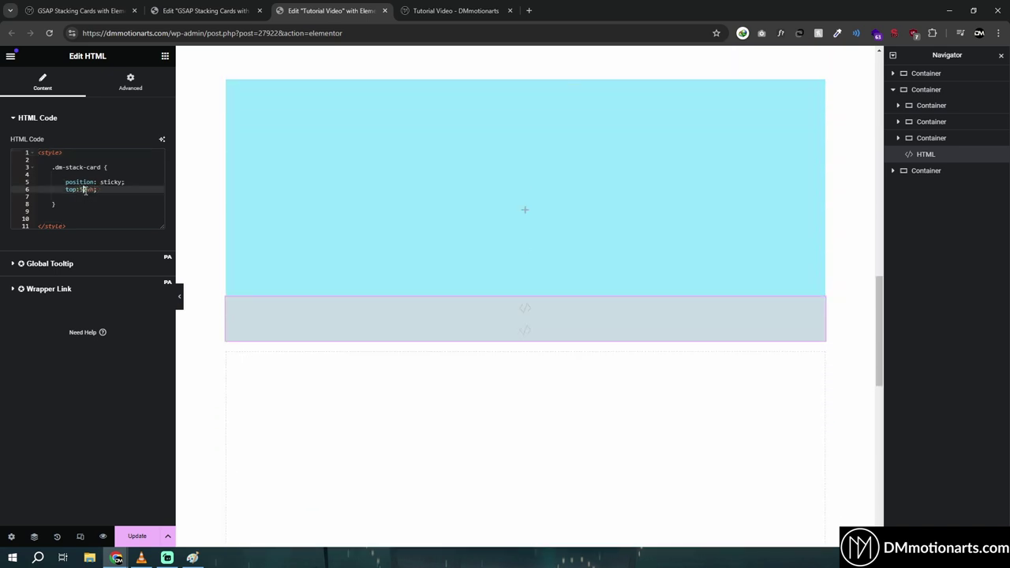
key("BackSpace")
type("5")
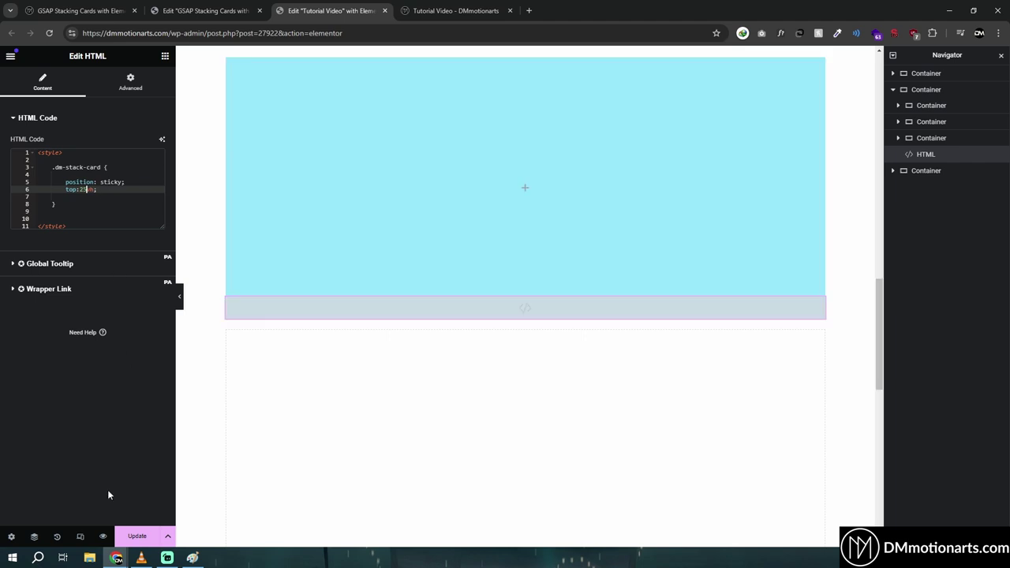
Open the page preview and check where the three cards come to rest while scrolling.
left_click(107, 537)
scroll(451, 185, "down", 3)
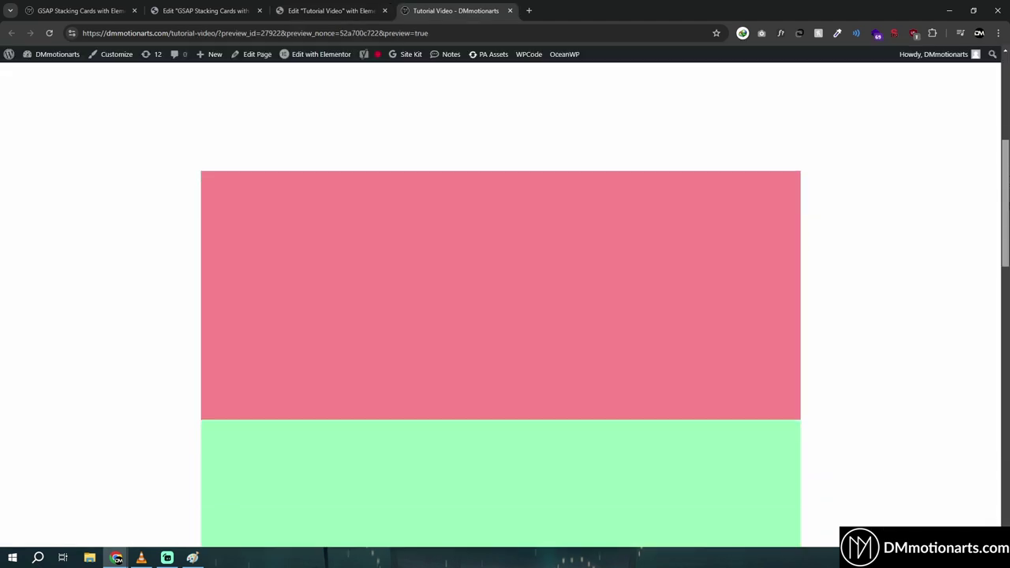
scroll(451, 185, "down", 5)
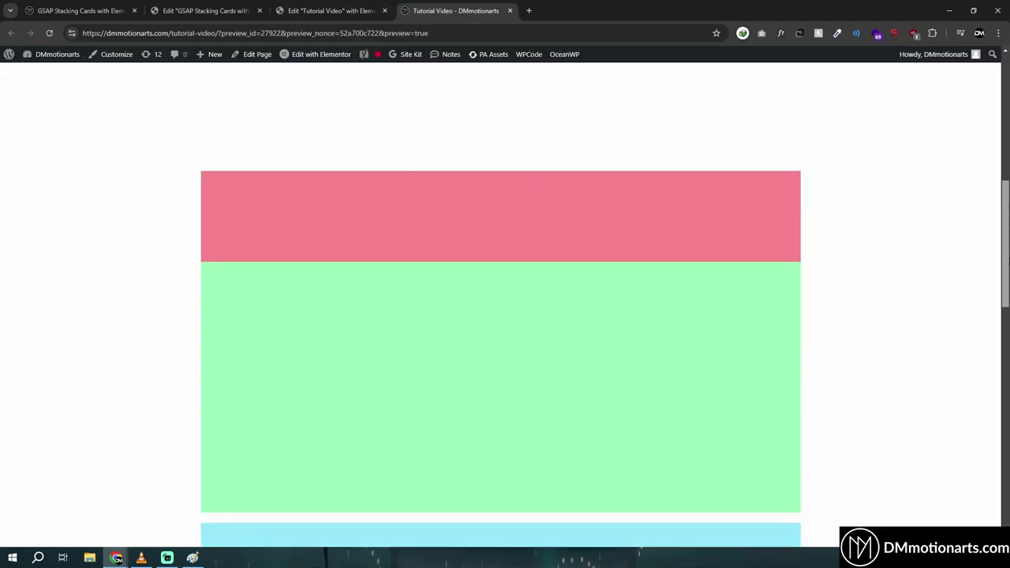
scroll(500, 347, "down", 2)
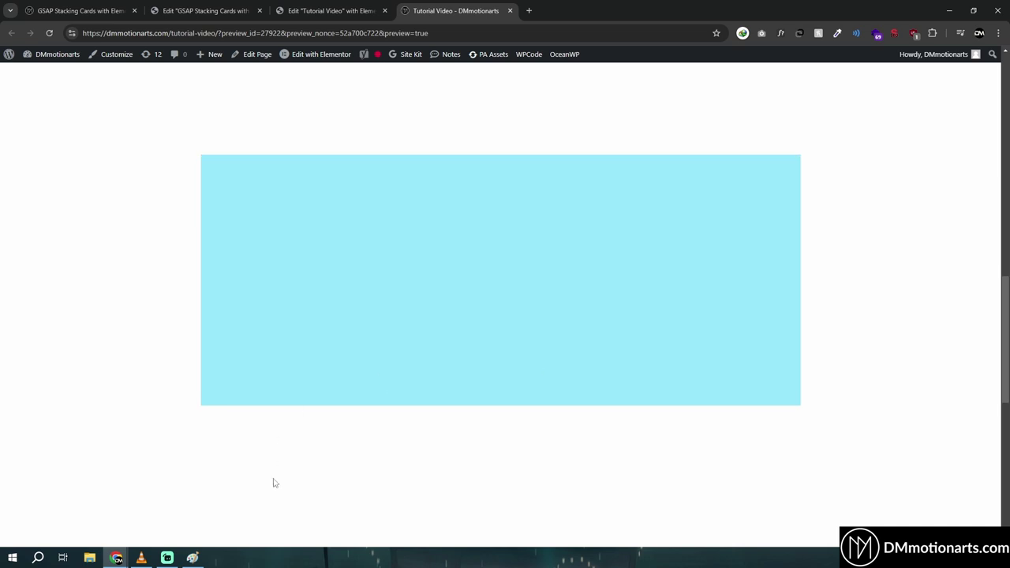
Switch to Paint and undo the arrows and the 50vh and 25vh labels, keeping both rectangles.
left_click(192, 558)
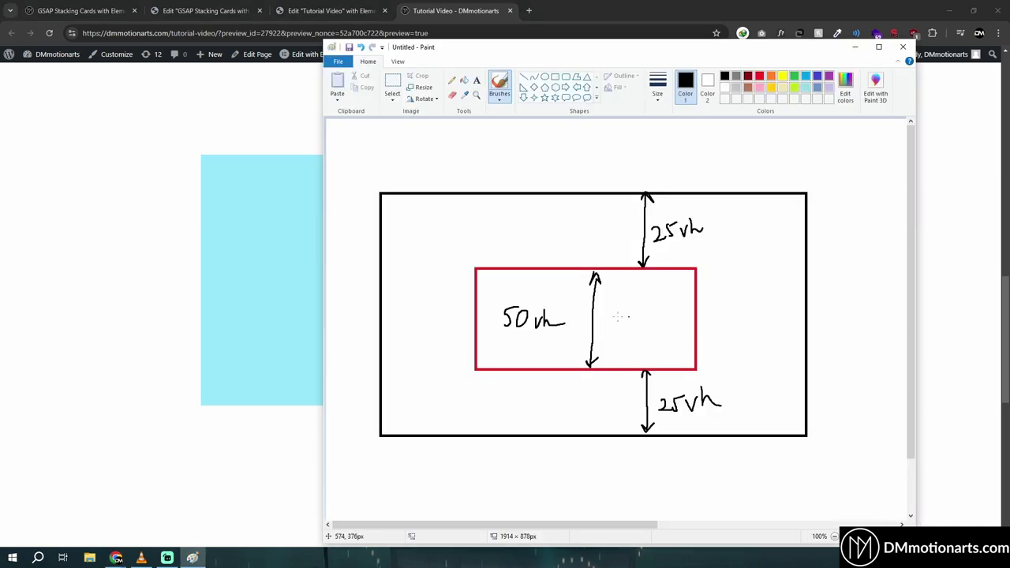
key("ctrl+z")
key("ctrl+z")
key("ctrl+z")
key("ctrl+z")
key("ctrl+z")
key("ctrl+z")
key("ctrl+z")
key("ctrl+z")
key("ctrl+z")
key("ctrl+z")
key("ctrl+z")
key("ctrl+z")
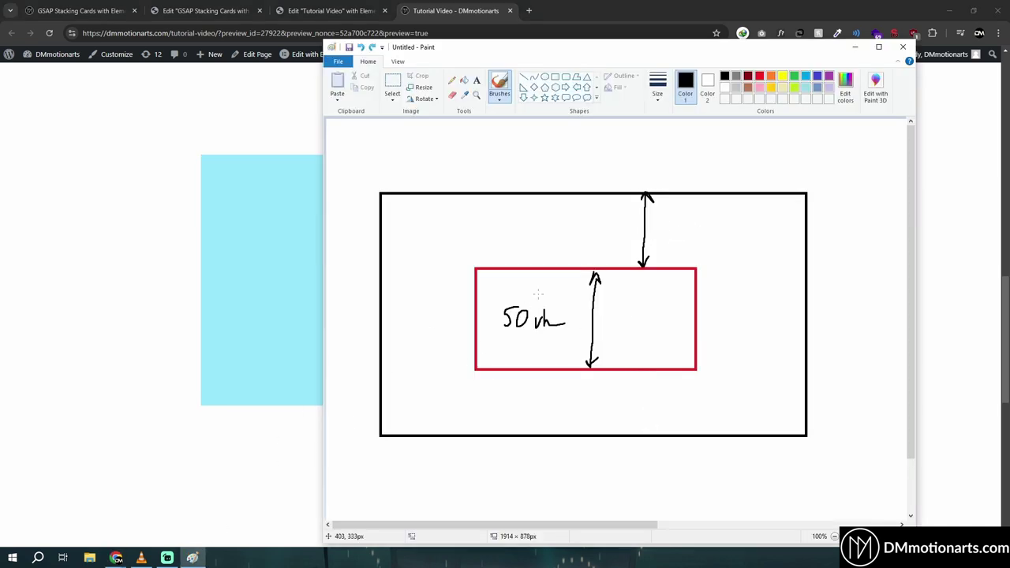
key("ctrl+z")
key("ctrl+z")
key("ctrl+z")
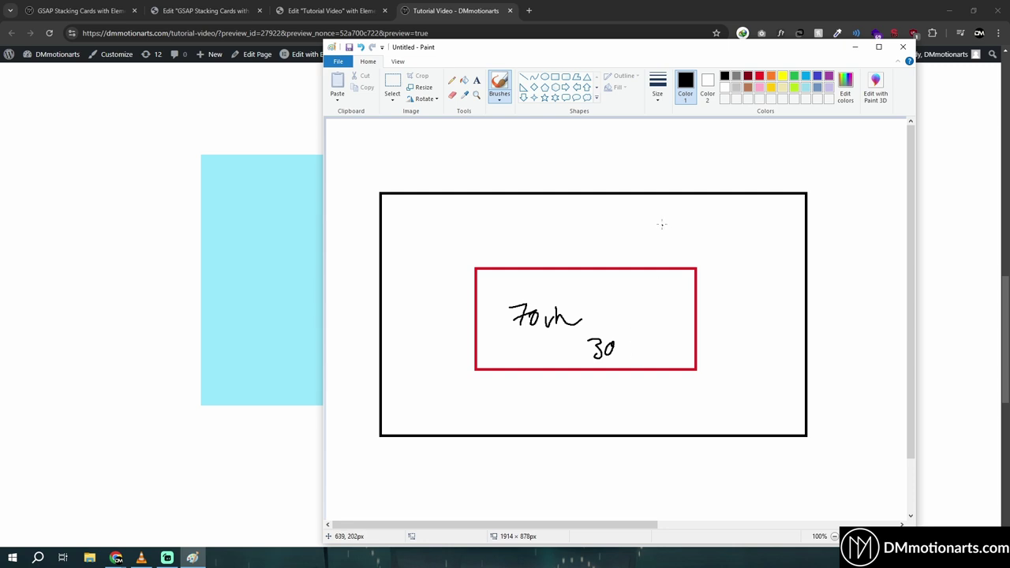
Mark gaps of 15vh above and below the red rectangle with double-headed arrows, and close Paint without saving.
left_click_drag(678, 195, 678, 265)
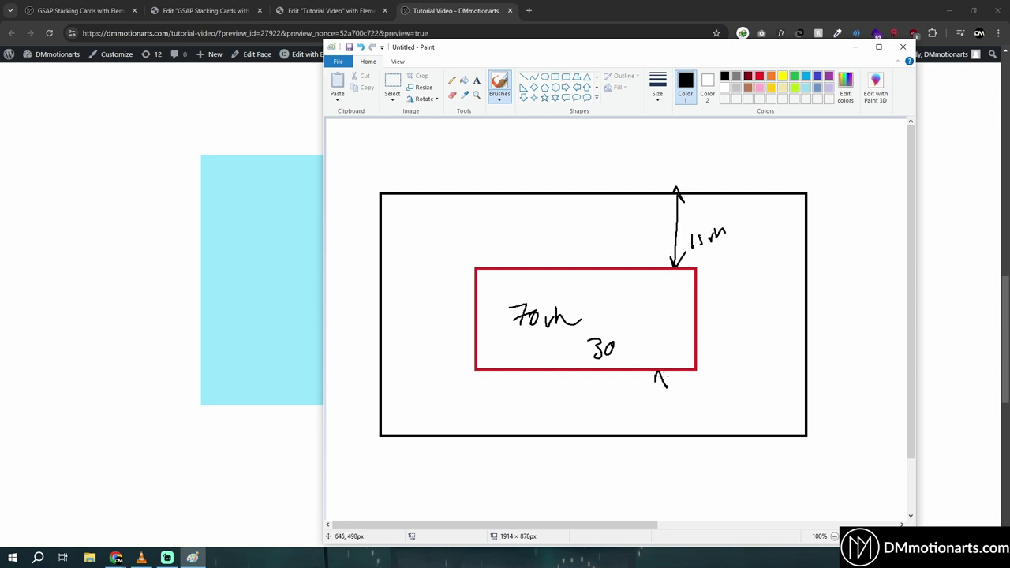
left_click_drag(660, 375, 667, 425)
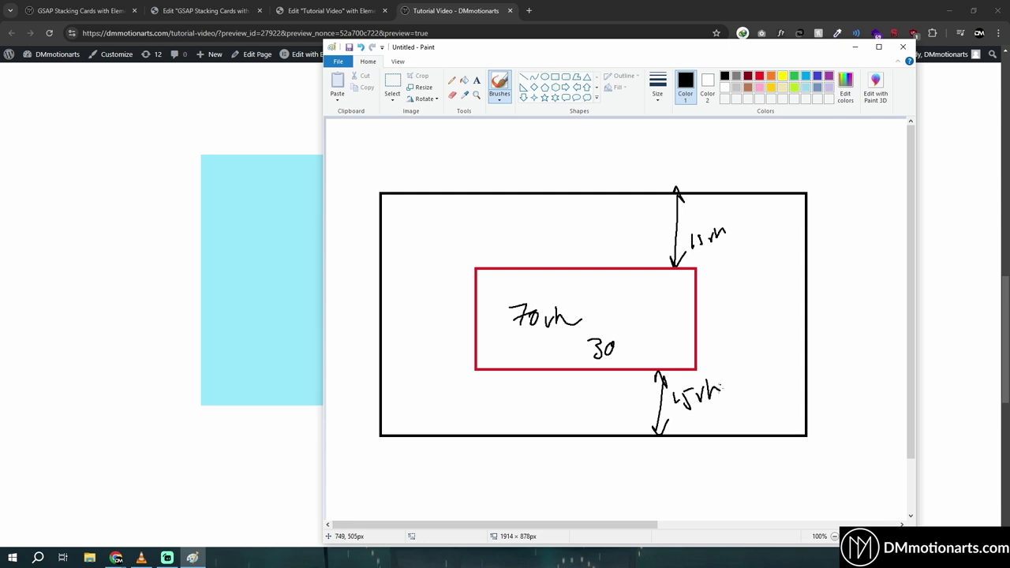
left_click(903, 47)
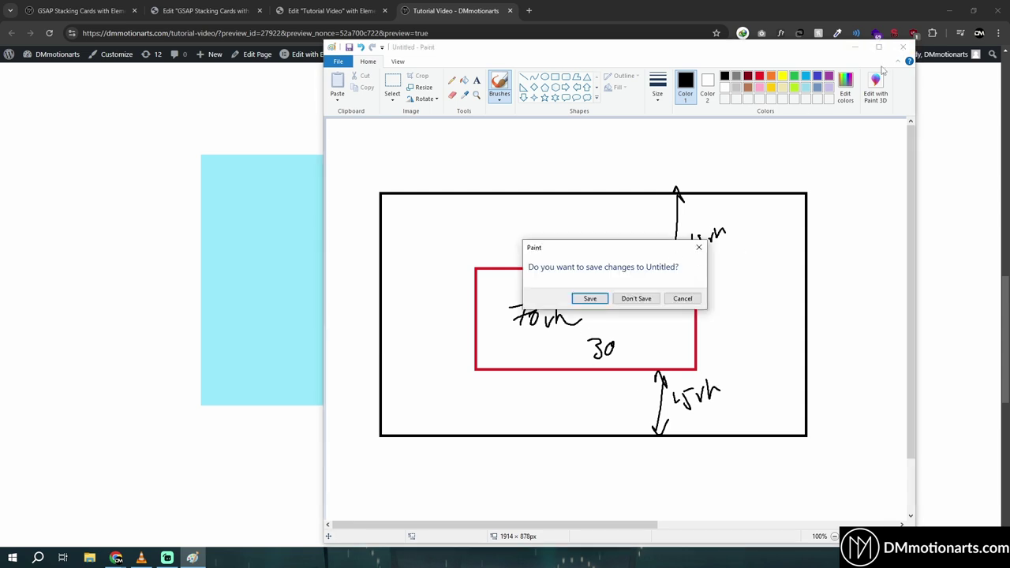
left_click(637, 298)
Review the cards' stacking in the page preview and look at the card's layout settings in the GSAP Stacking Cards editor.
left_click(378, 8)
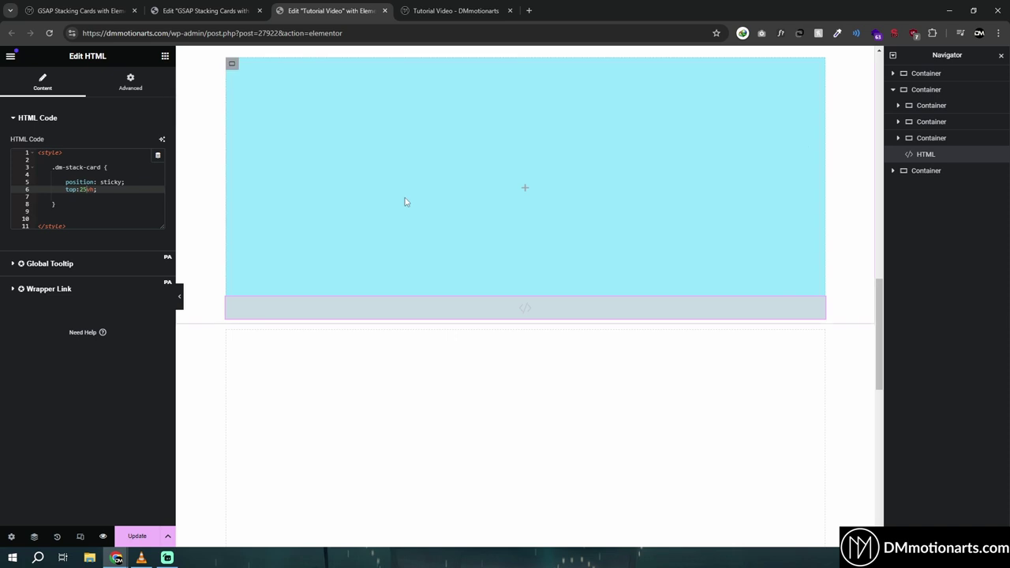
key("ctrl+Tab")
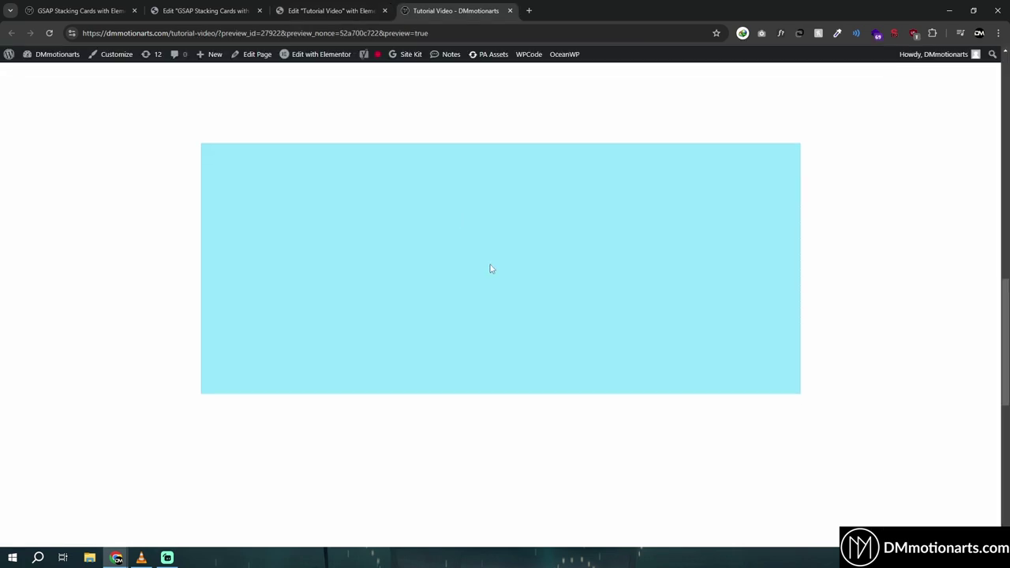
scroll(618, 316, "down", 10)
scroll(687, 315, "up", 3)
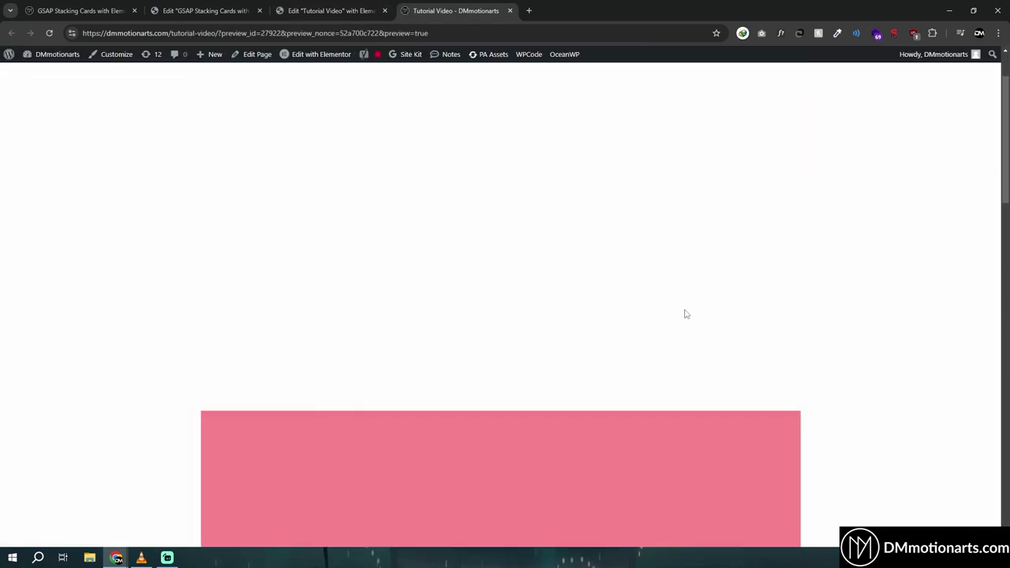
scroll(696, 318, "down", 4)
scroll(697, 320, "down", 3)
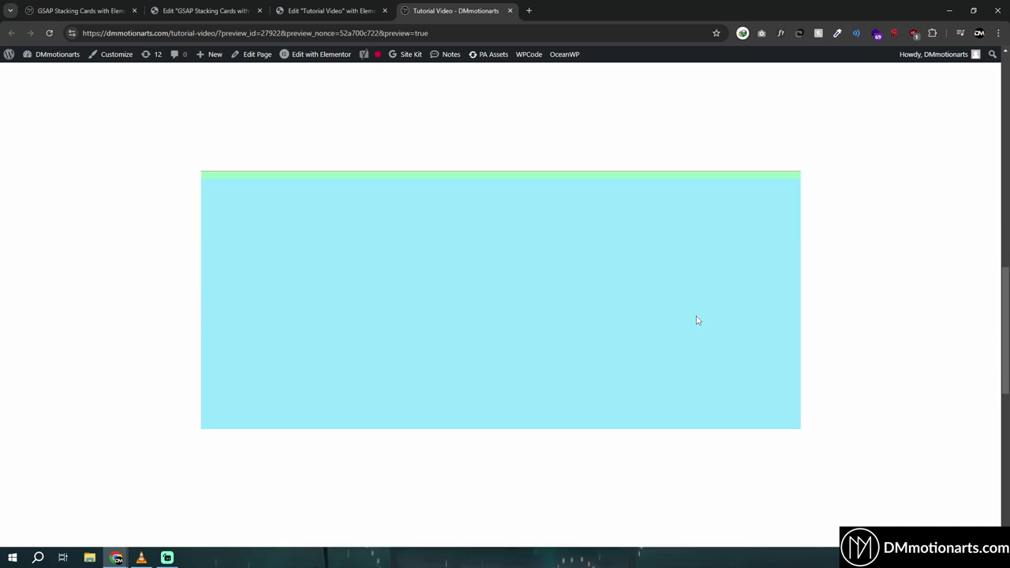
left_click(205, 10)
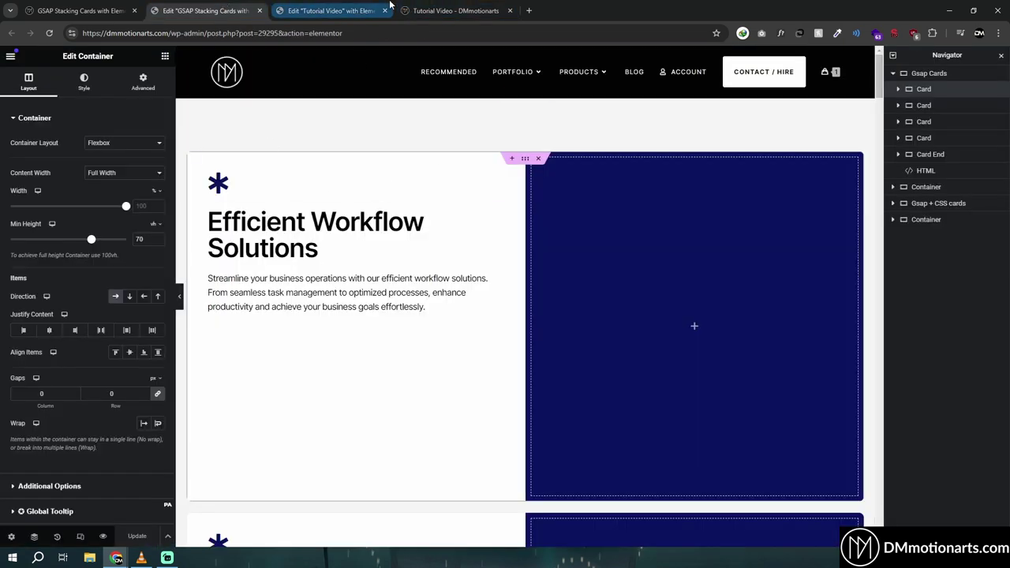
left_click(390, 6)
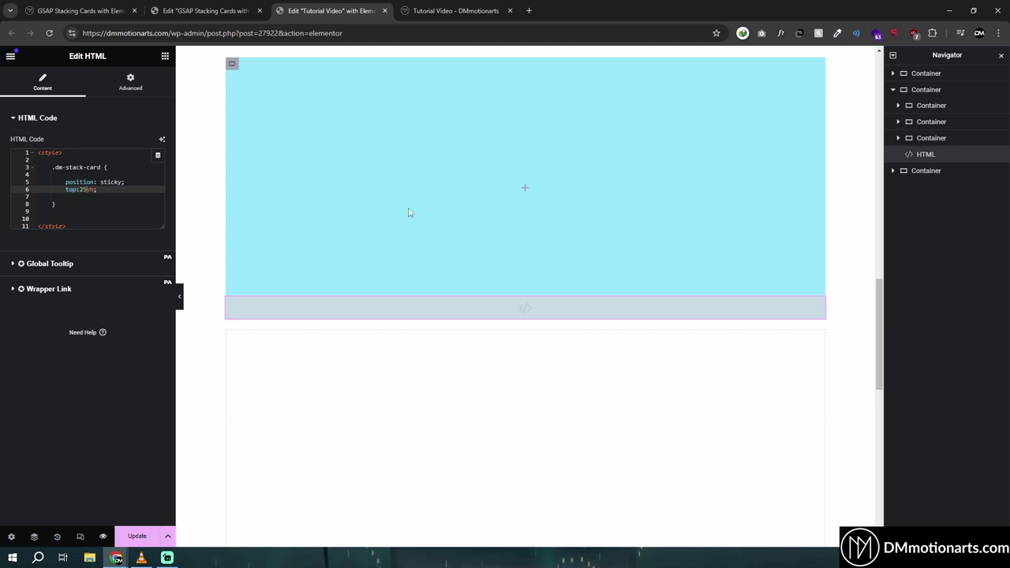
Restrict the sticky rule's selector to .dm-stack-card:nth-child(1) in the Tutorial Video page's HTML widget.
scroll(386, 229, "up", 4)
scroll(386, 229, "up", 6)
scroll(465, 289, "down", 4)
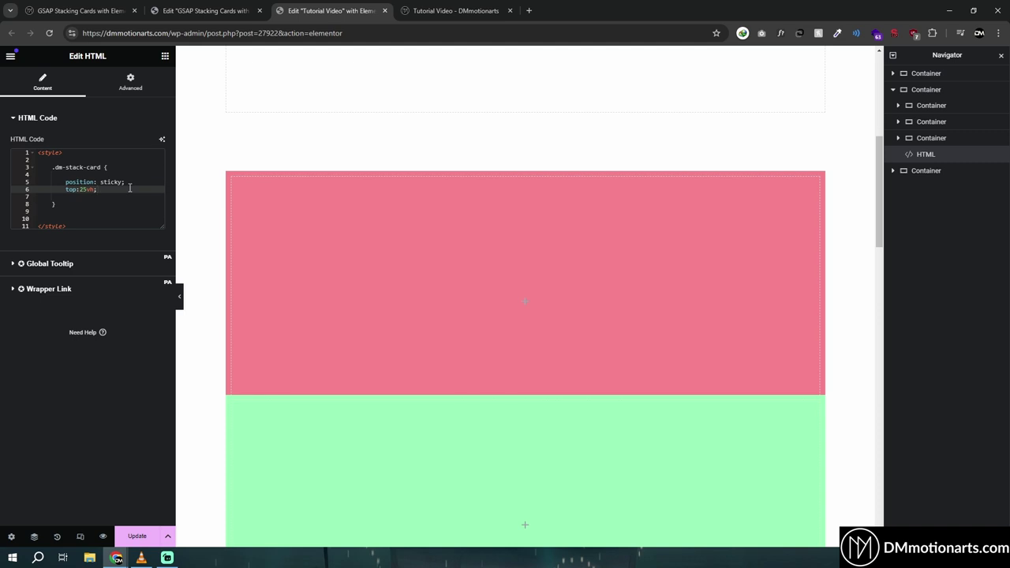
scroll(323, 235, "down", 1)
scroll(323, 235, "up", 3)
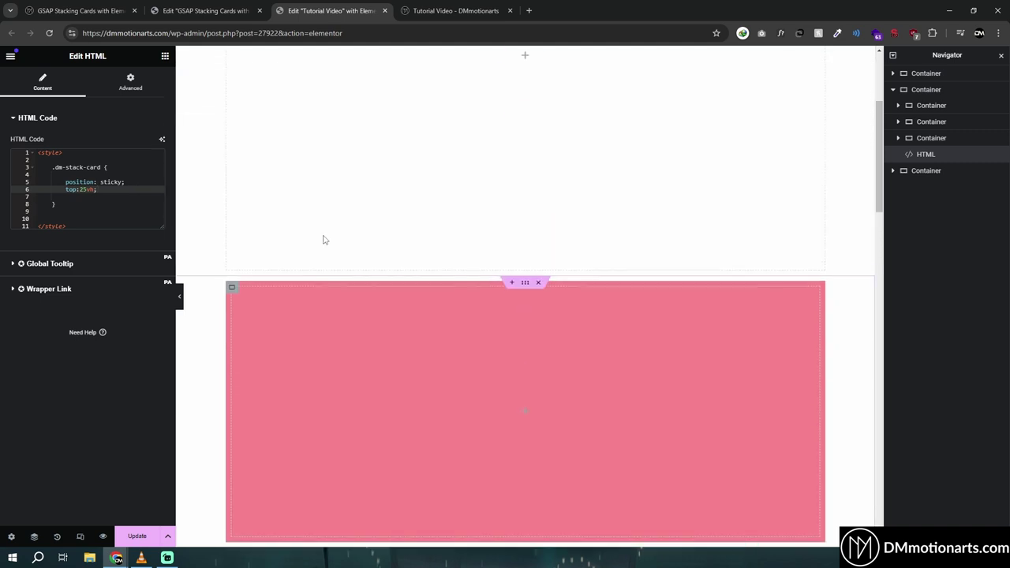
left_click_drag(884, 158, 885, 270)
left_click(101, 167)
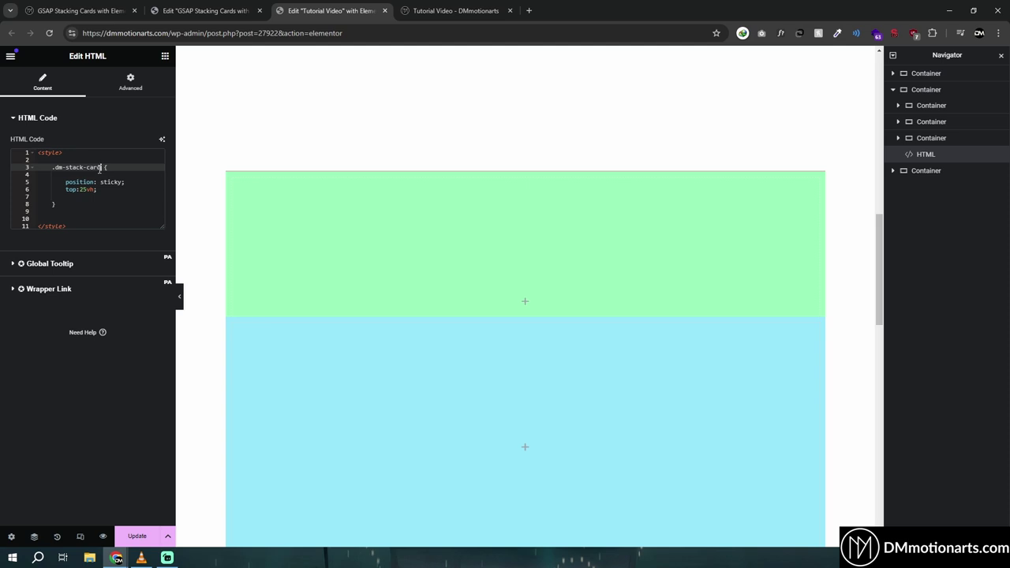
type(":nth-child(1")
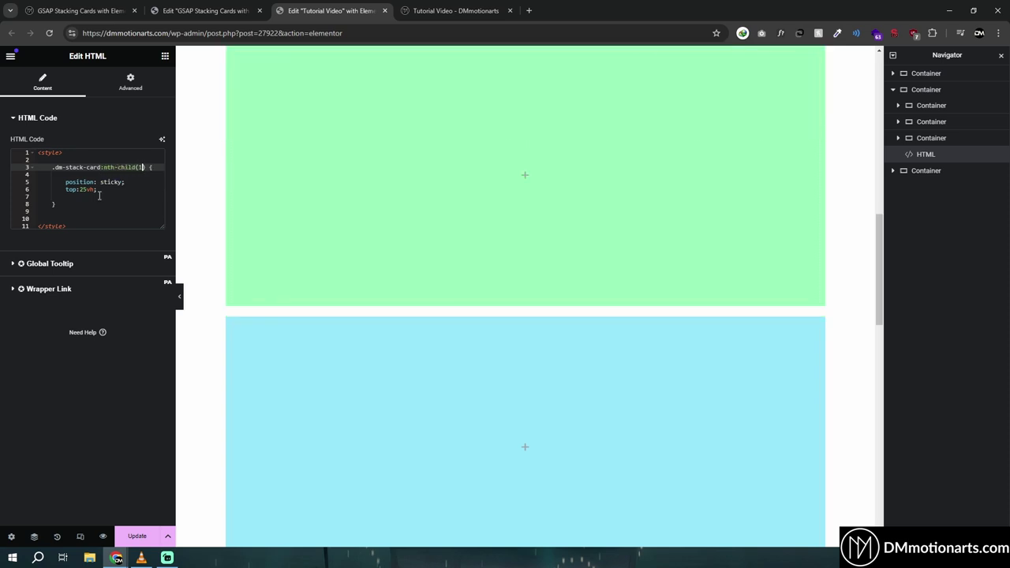
Compare the CSS classes assigned to the pink and green card containers.
left_click(945, 108)
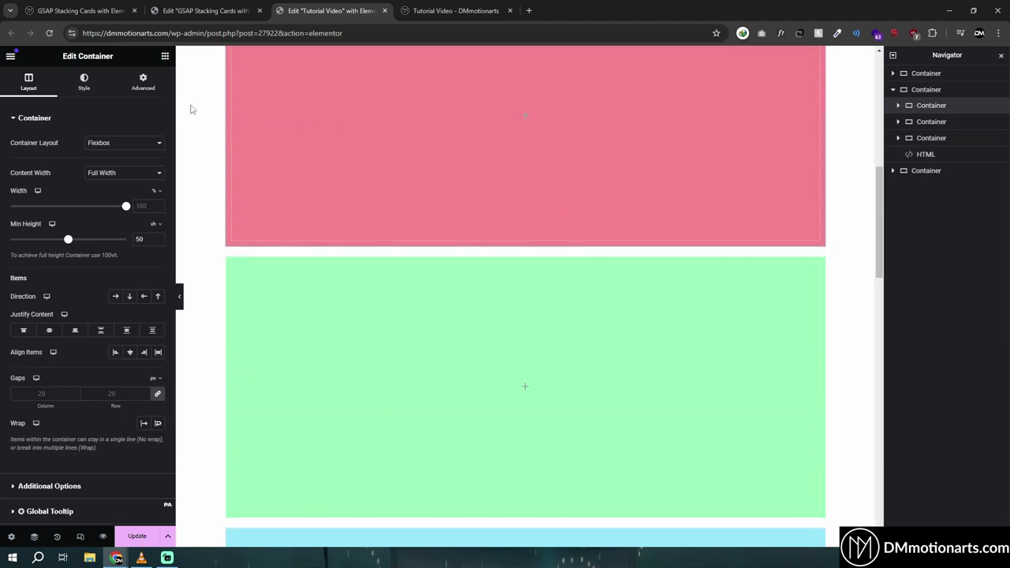
left_click(142, 82)
triple_click(110, 398)
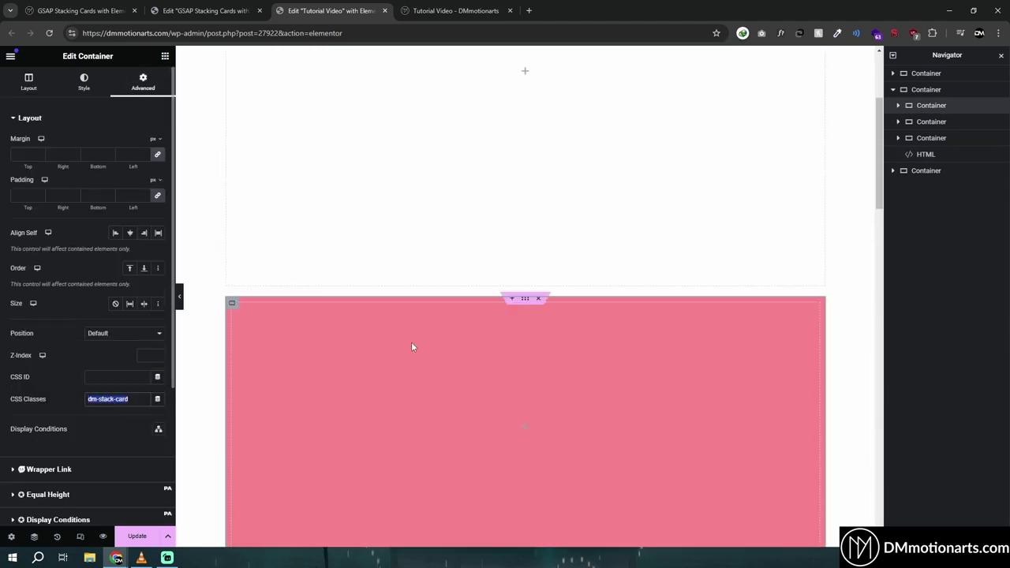
left_click(940, 126)
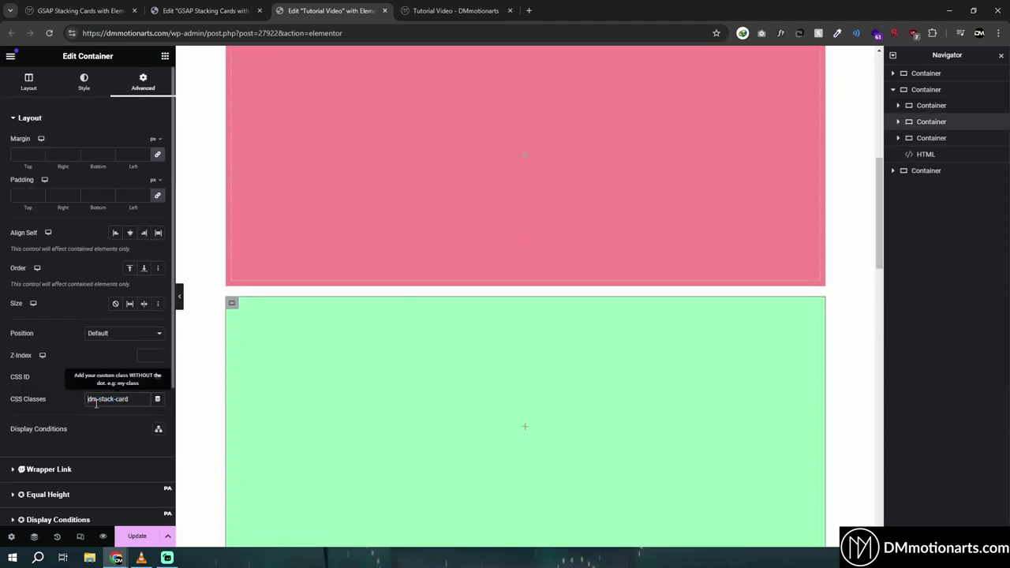
Reopen the HTML widget's code and set the nth-child index of the .dm-stack-card selector to 1.
left_click(926, 154)
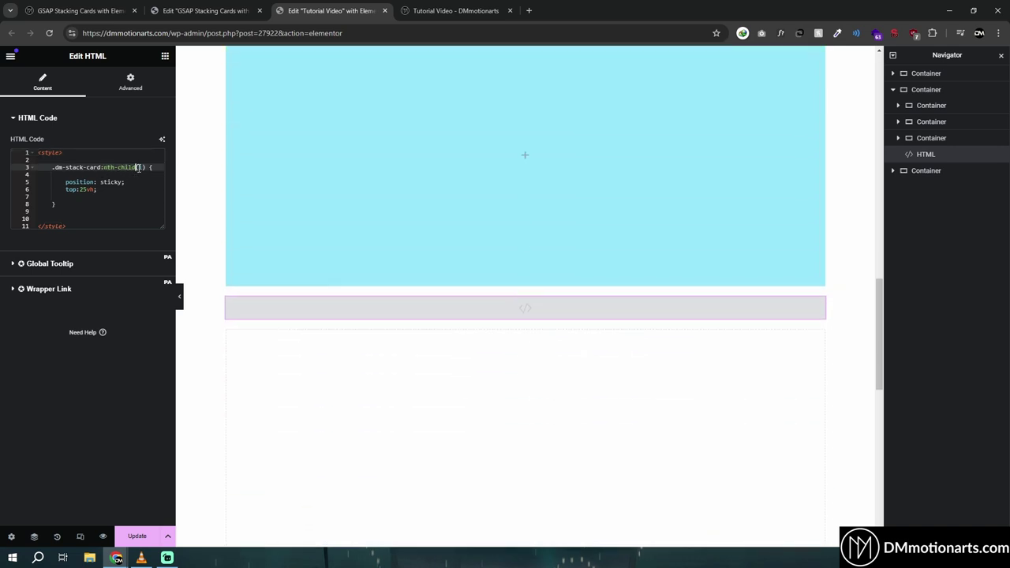
left_click_drag(46, 169, 87, 166)
left_click(102, 166)
type("1")
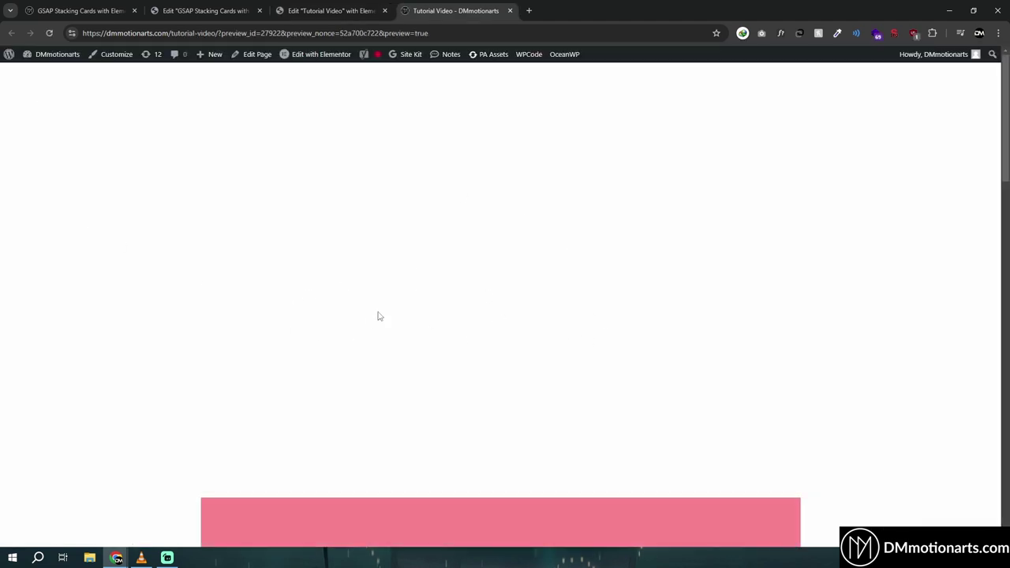
Check in the page preview which of the pink, green and blue cards stay sticky while scrolling.
scroll(495, 334, "down", 3)
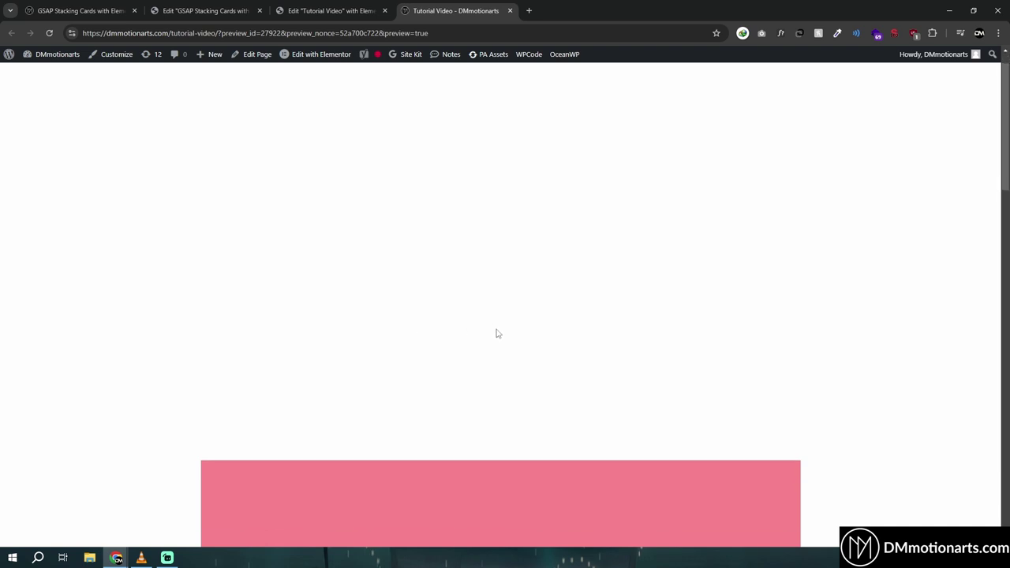
scroll(595, 365, "down", 2)
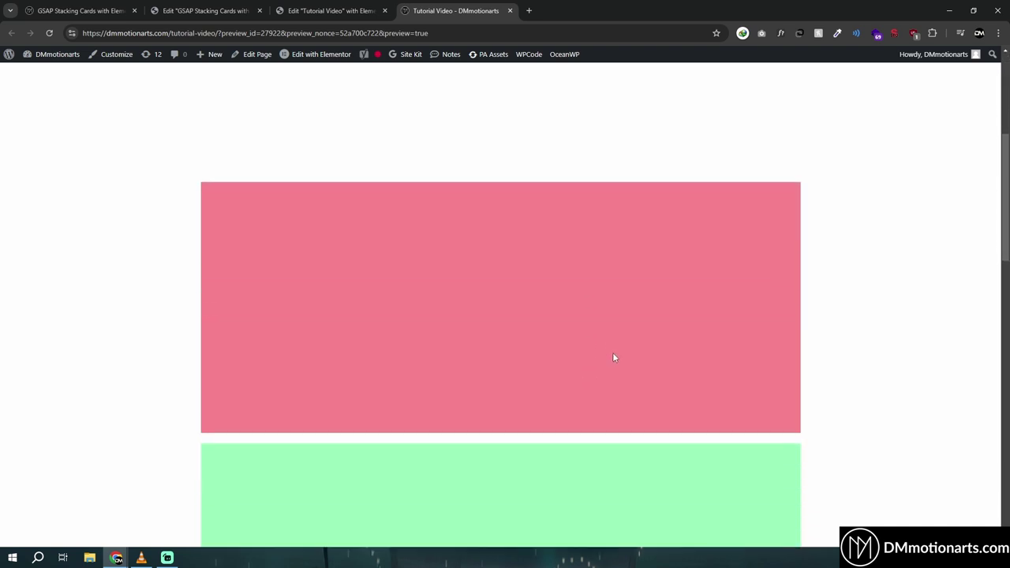
scroll(580, 280, "down", 5)
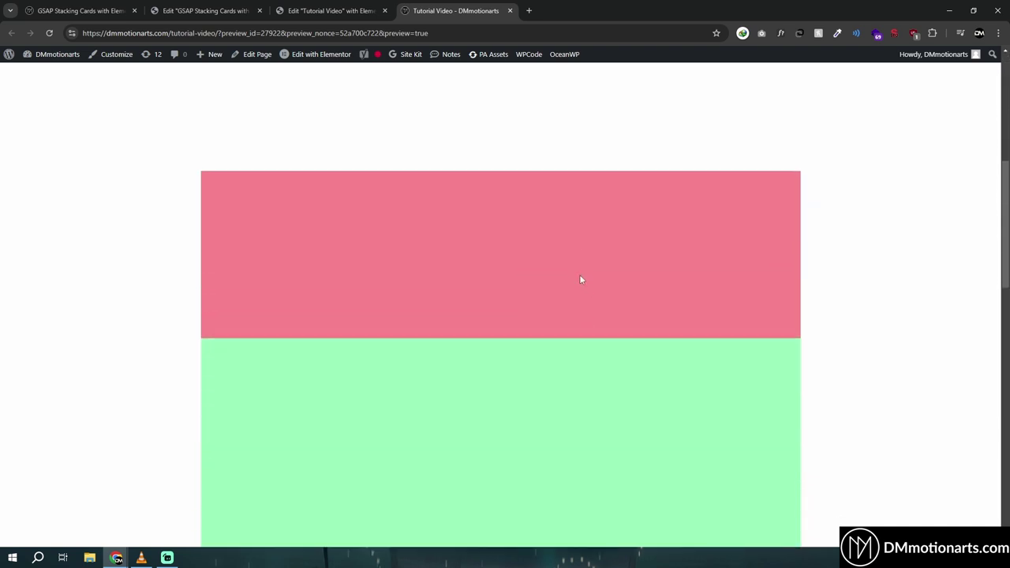
scroll(581, 280, "down", 4)
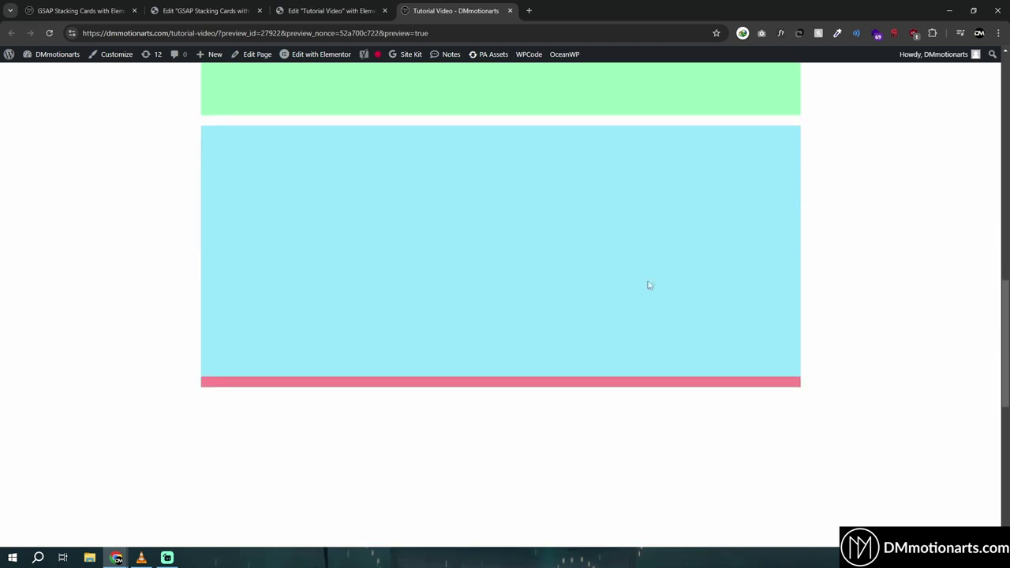
scroll(738, 386, "down", 2)
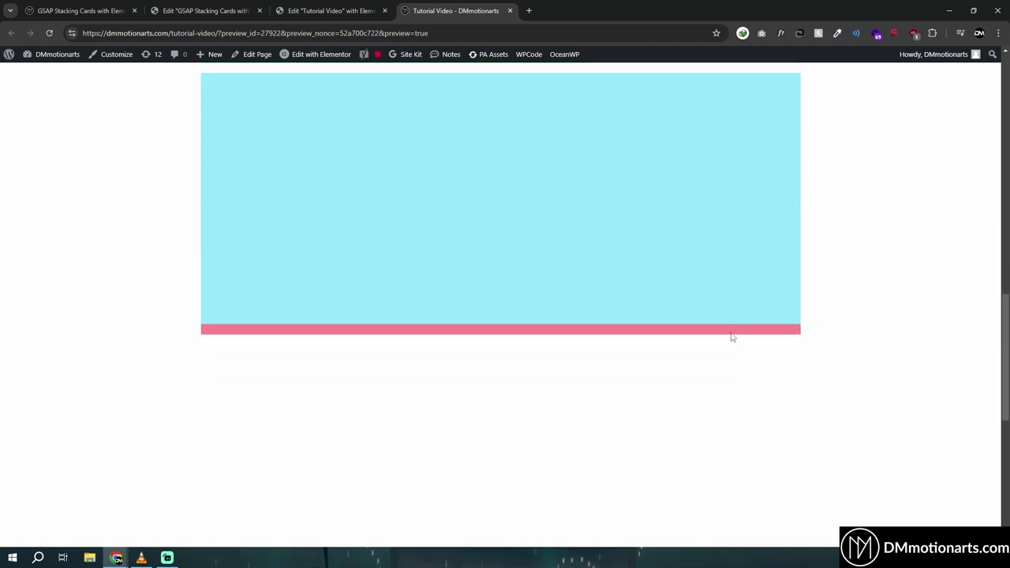
scroll(732, 338, "up", 5)
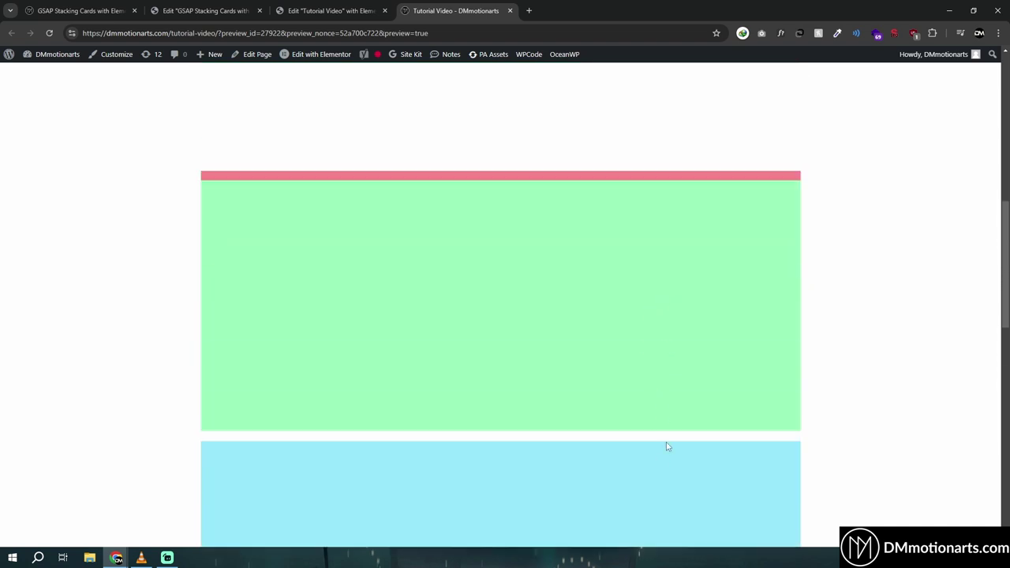
scroll(627, 431, "up", 5)
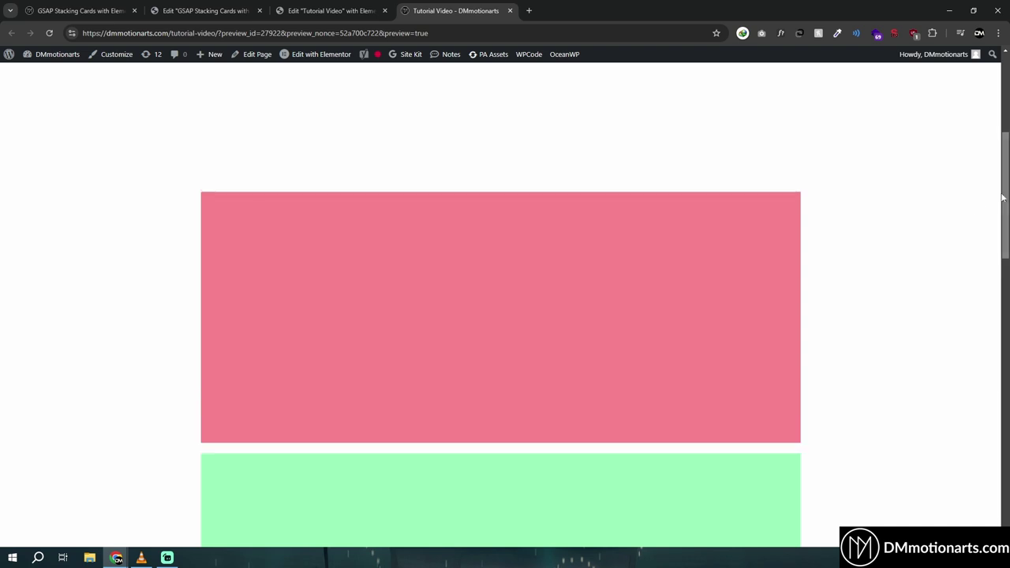
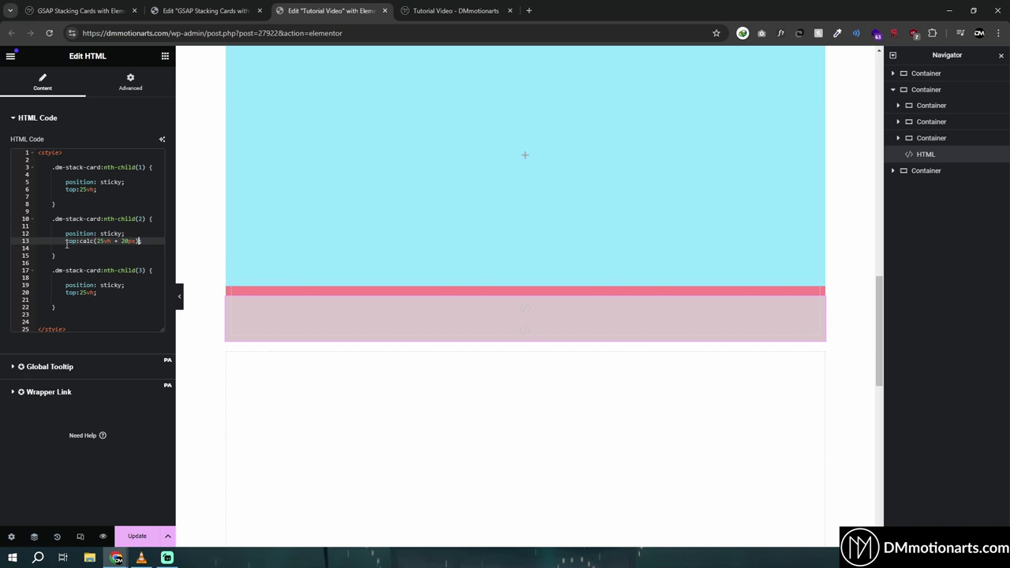
Set the top offset in the .dm-stack-card:nth-child(3) rule to calc(25vh + 40px).
left_click(12, 558)
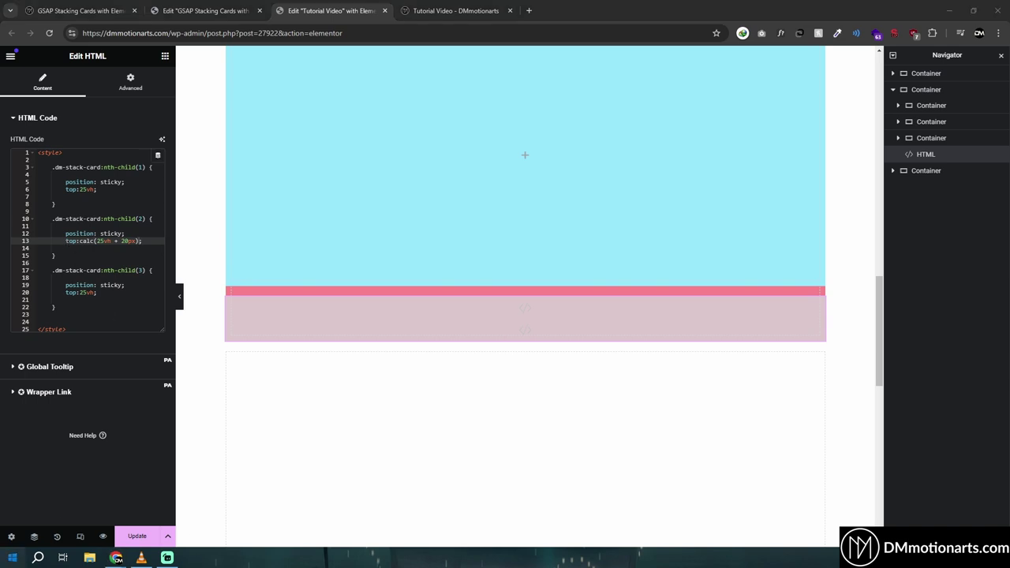
left_click(12, 558)
left_click(64, 293)
key("shift+End")
type("top:calc(25vh + 20px);")
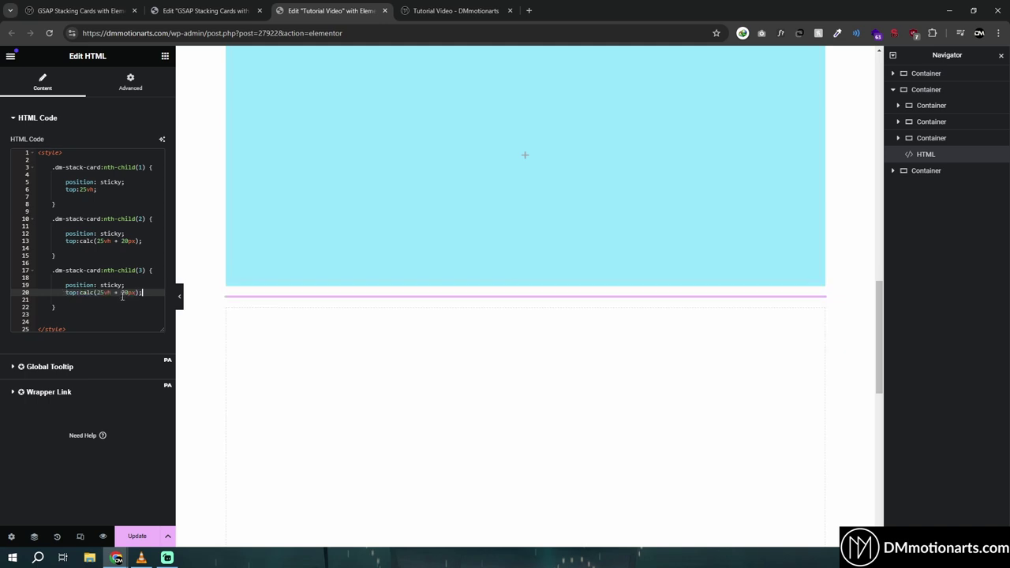
left_click(124, 295)
key("BackSpace")
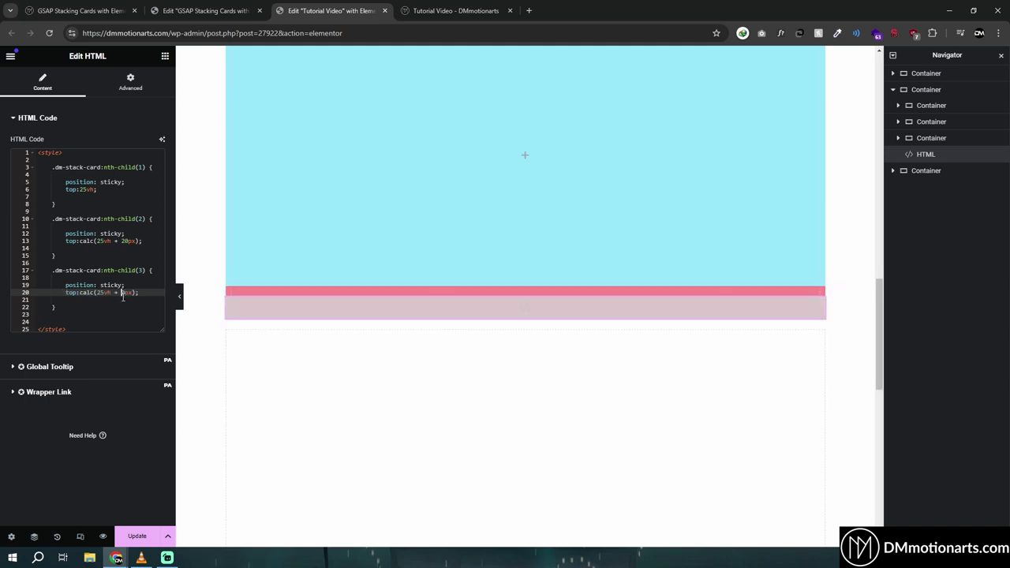
type("4")
Preview the Tutorial Video page and check how the pink, green and blue cards stack and unstack while scrolling.
left_click(103, 536)
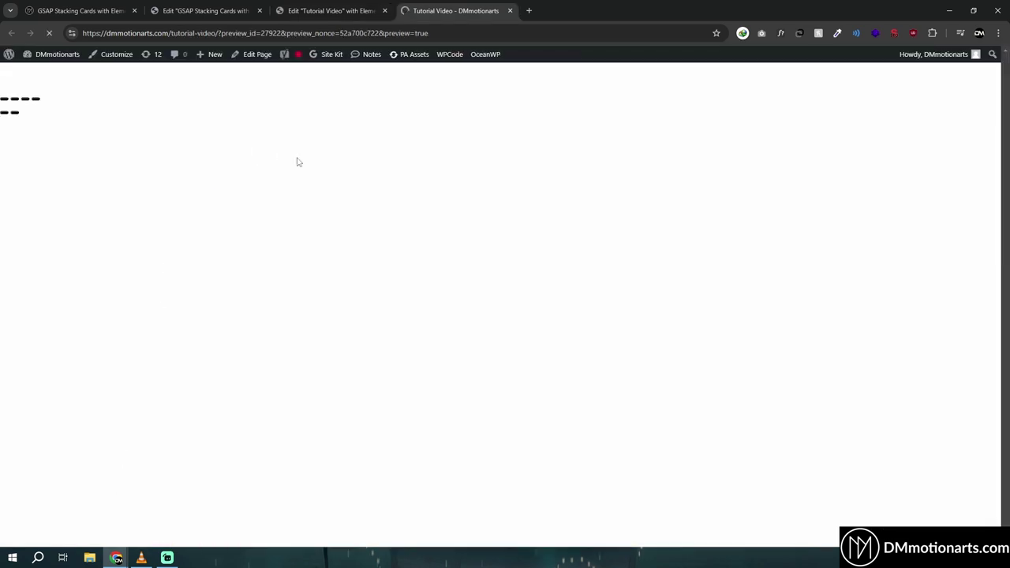
scroll(521, 249, "down", 3)
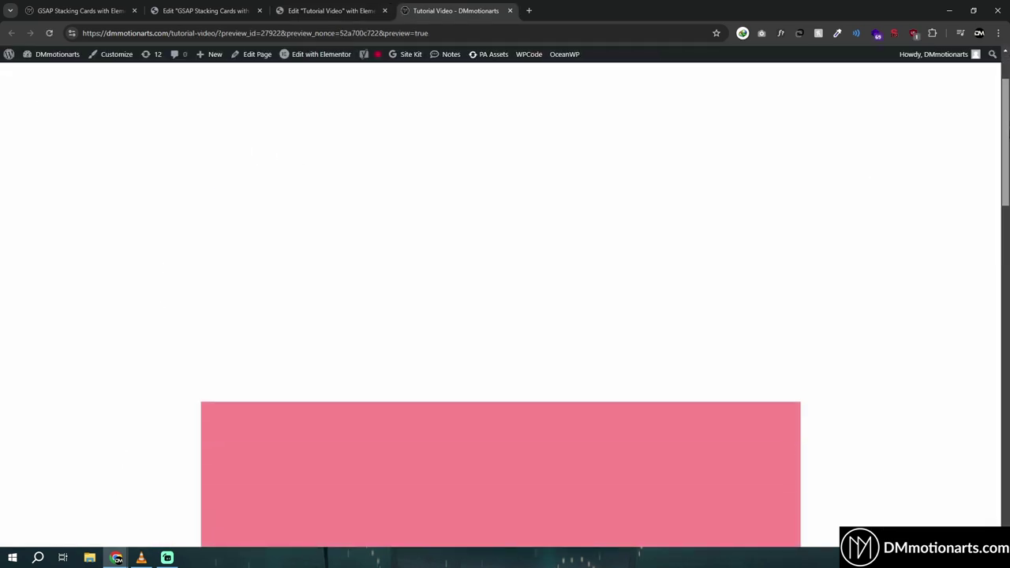
scroll(501, 315, "down", 5)
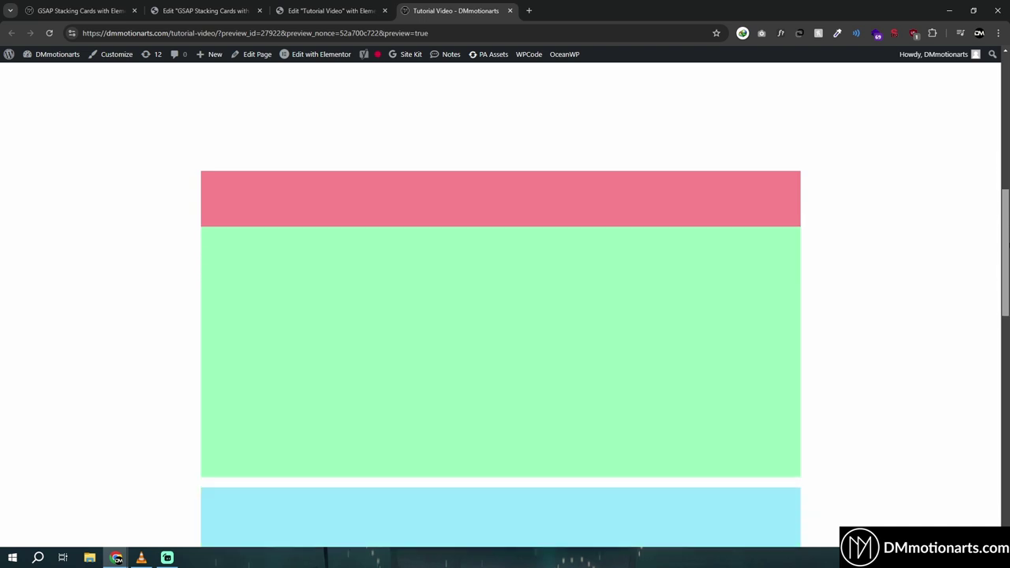
scroll(501, 316, "down", 5)
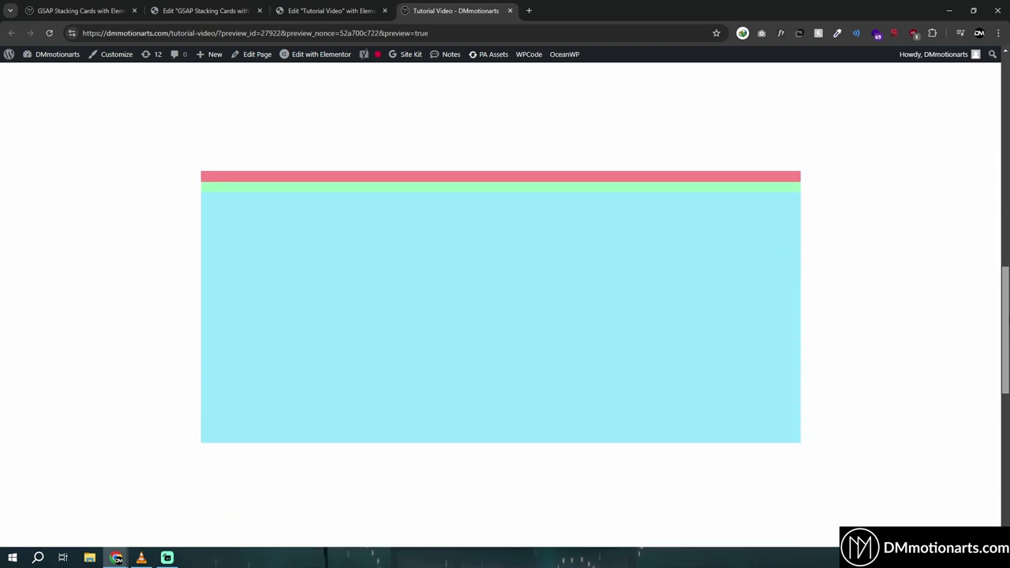
scroll(501, 316, "down", 5)
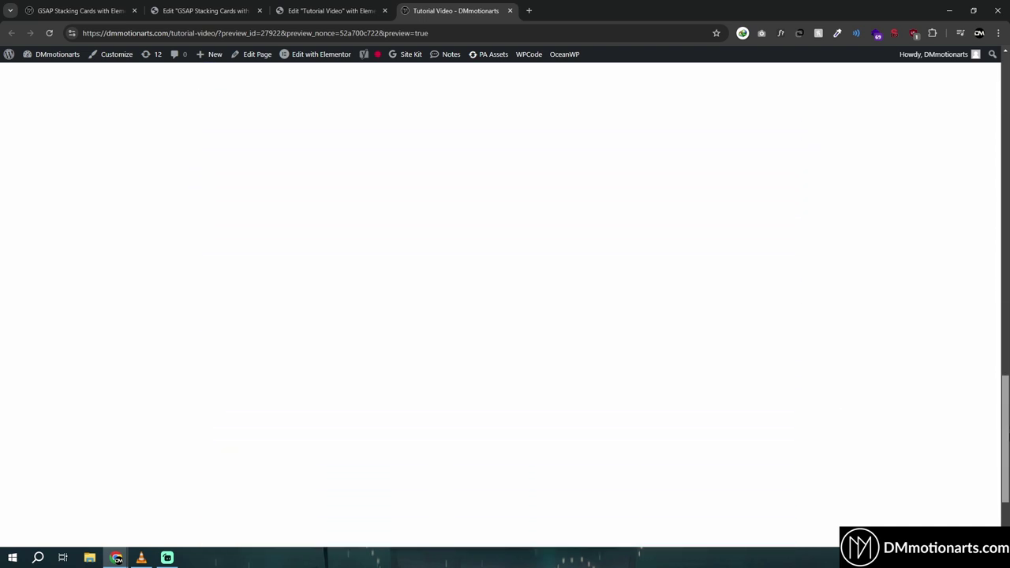
scroll(715, 170, "up", 5)
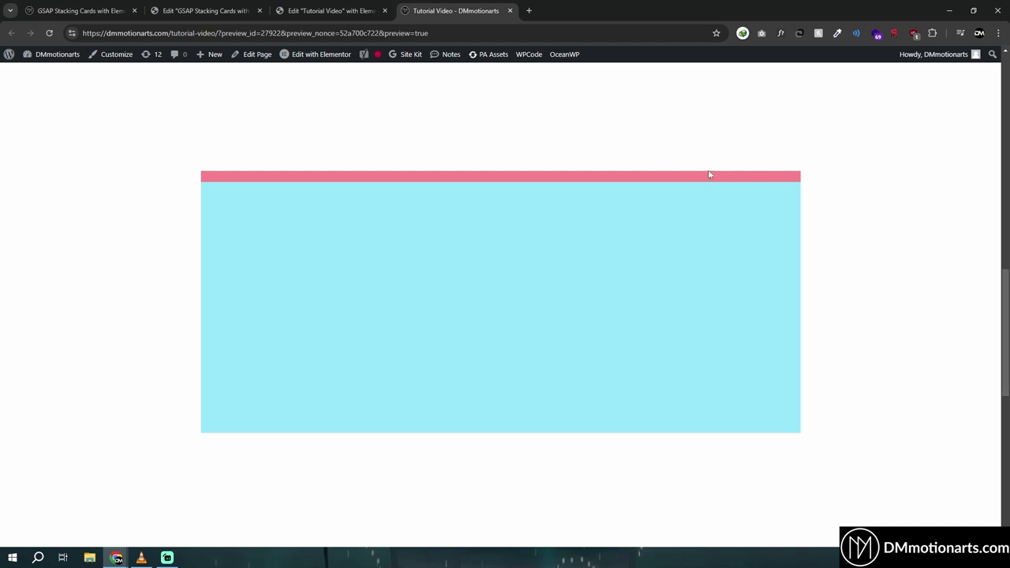
scroll(722, 185, "up", 3)
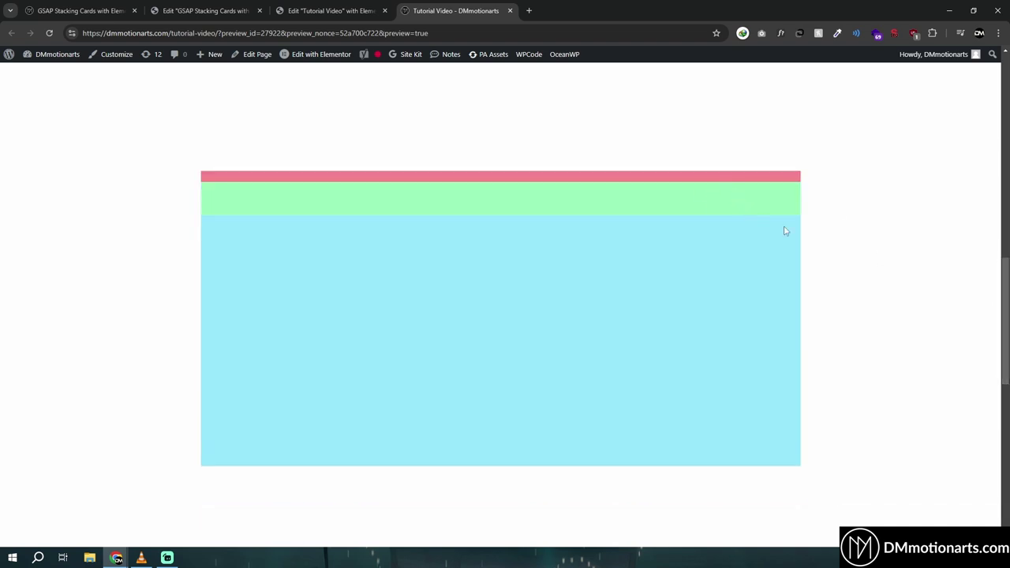
left_click_drag(1005, 311, 1005, 288)
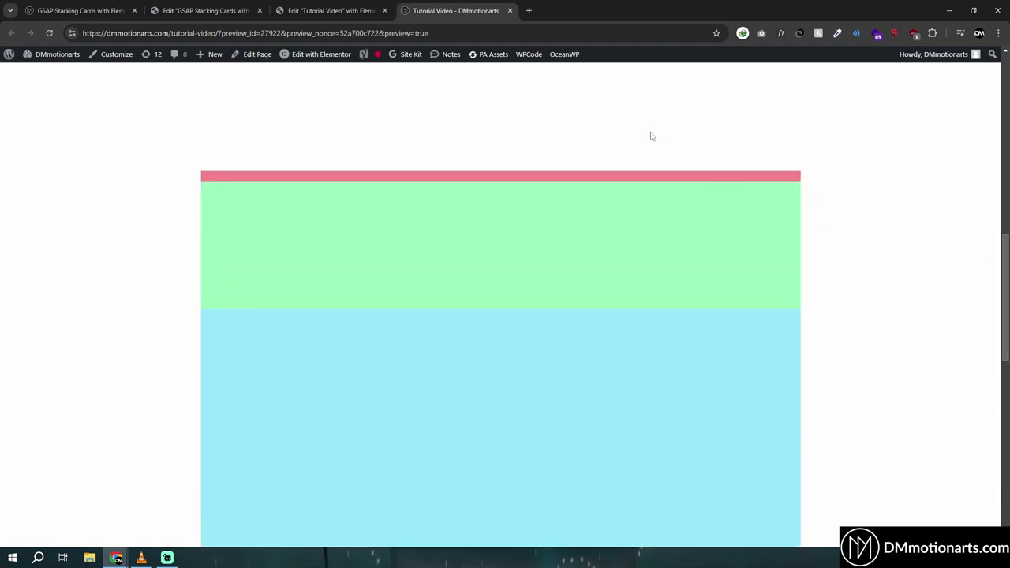
Examine how the stacked cards scroll away together on the live GSAP Stacking Cards with Elementor page.
left_click(205, 11)
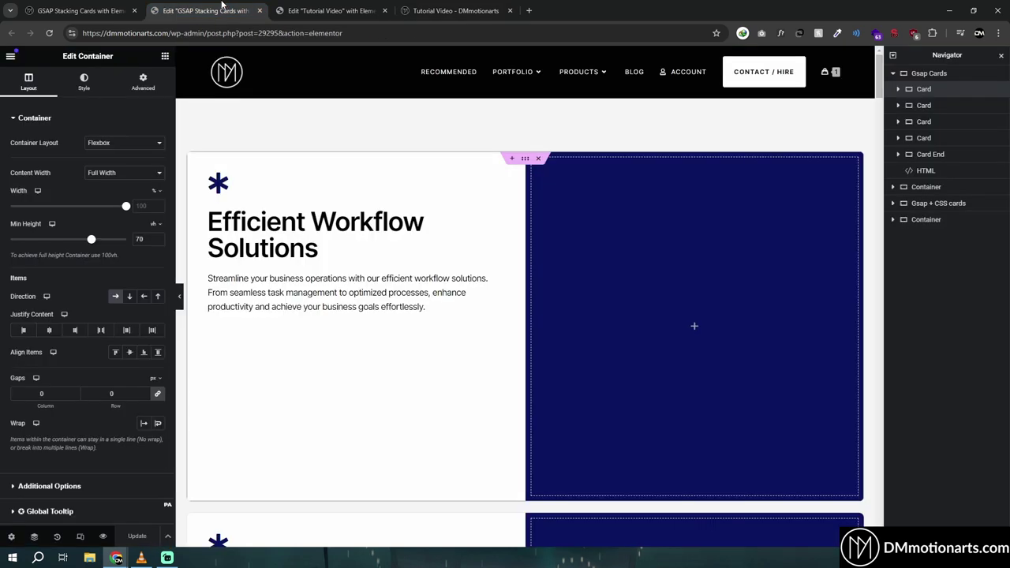
left_click(79, 10)
scroll(318, 332, "down", 5)
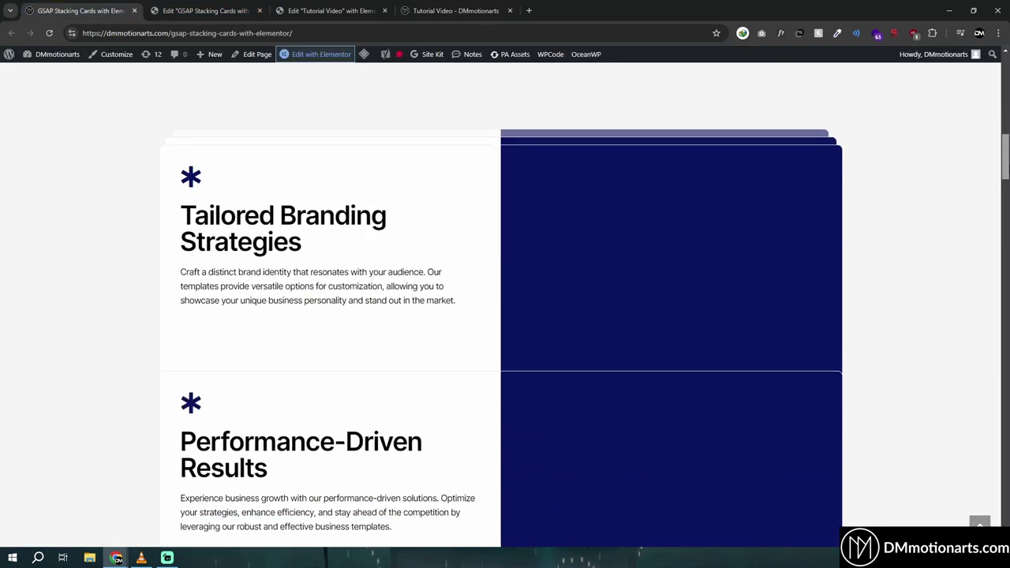
scroll(299, 293, "down", 2)
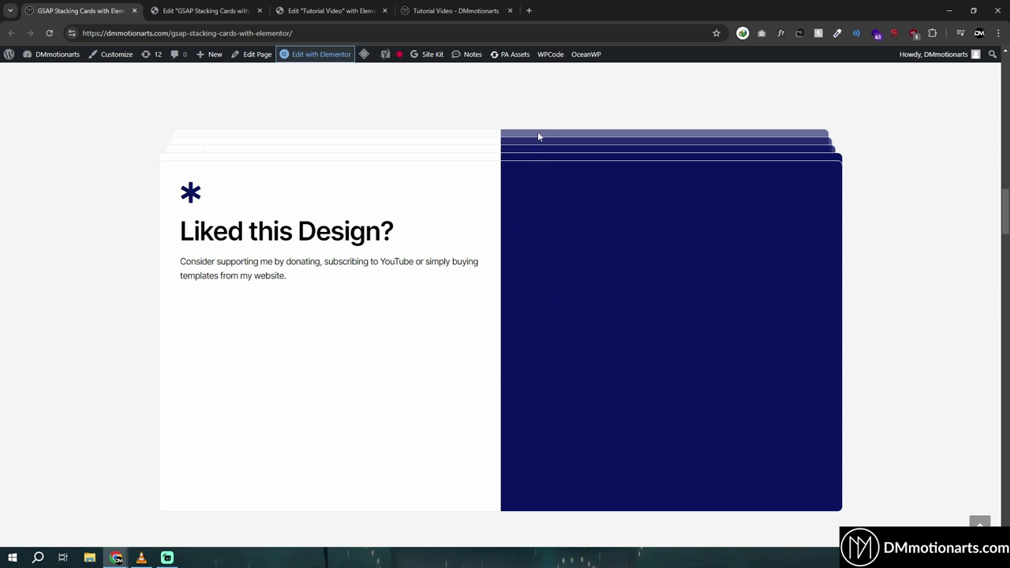
scroll(538, 136, "down", 3)
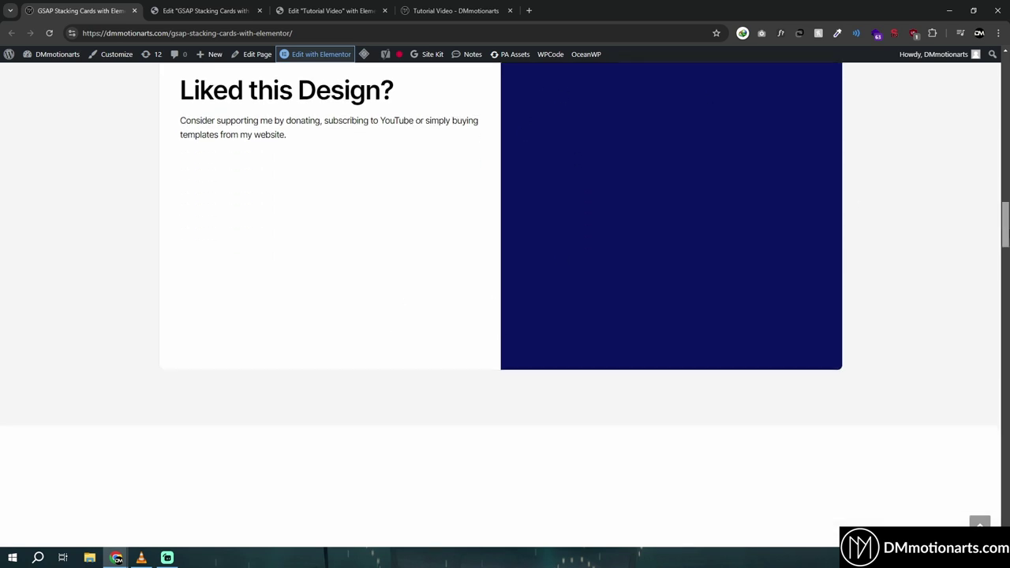
scroll(596, 131, "up", 1)
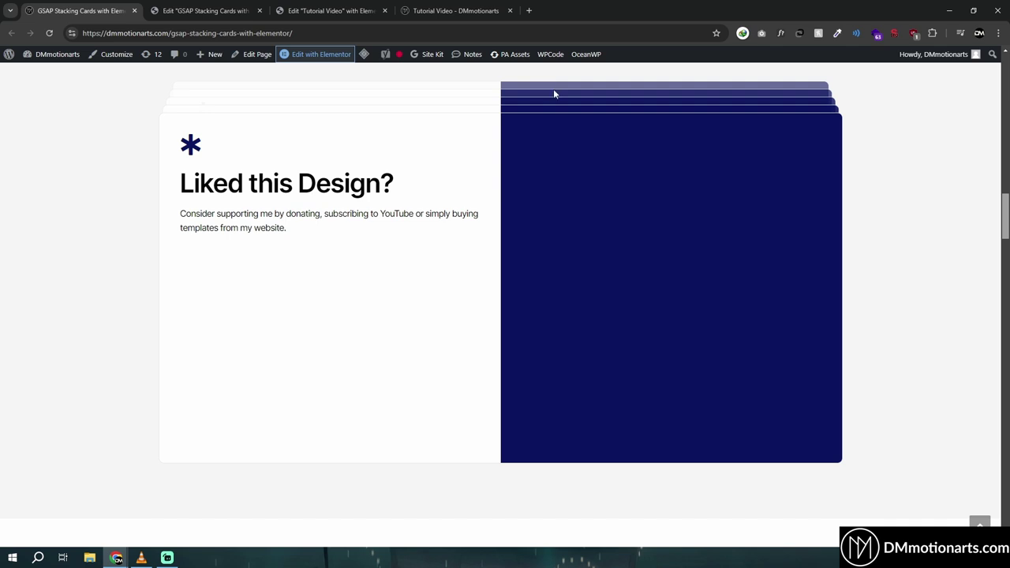
Replace the declarations in the Tutorial Video page's nth-child(2) and nth-child(3) rules with the first rule's position: sticky and top:25vh.
left_click(413, 6)
left_click(343, 6)
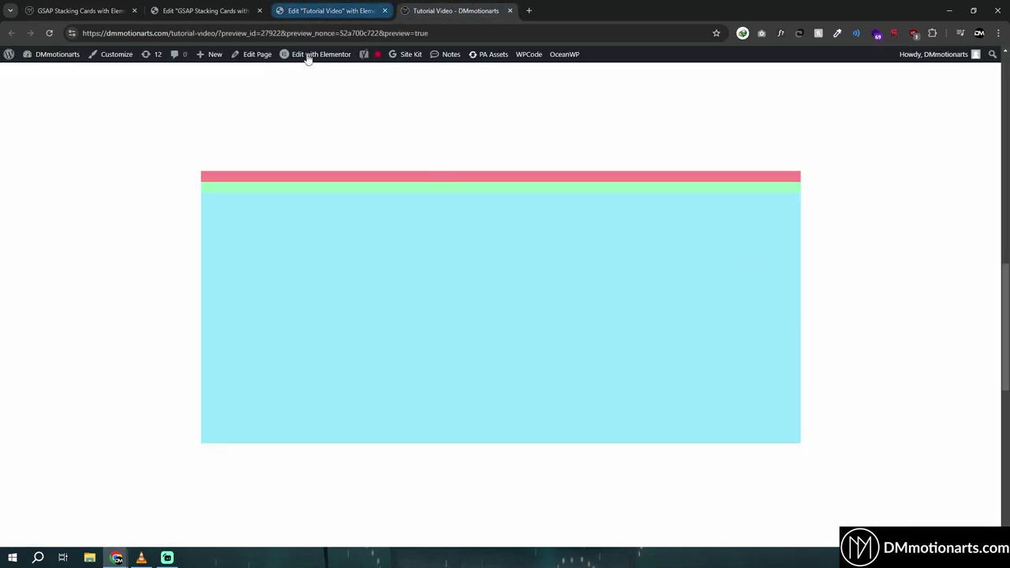
left_click(331, 10)
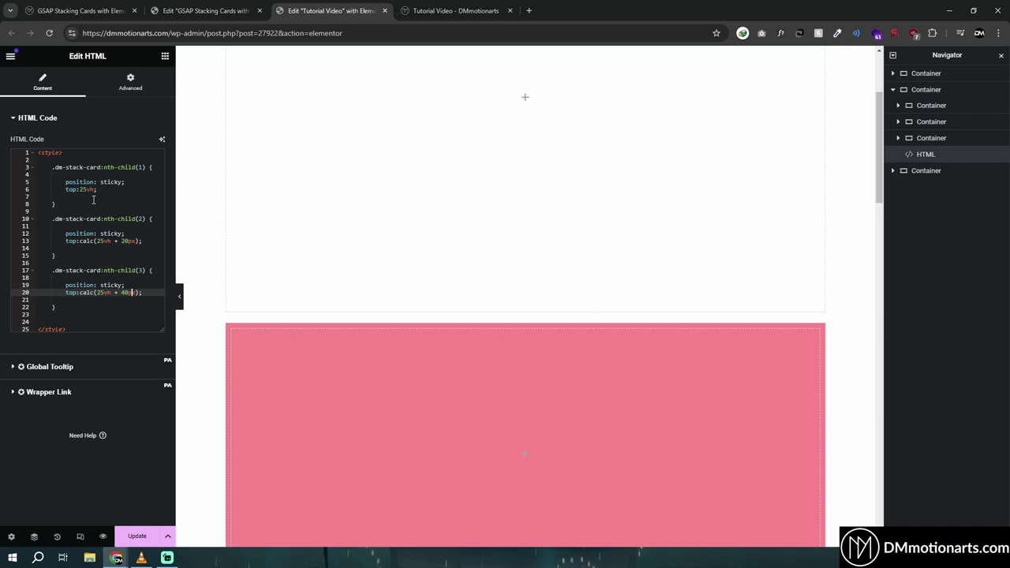
left_click(65, 240)
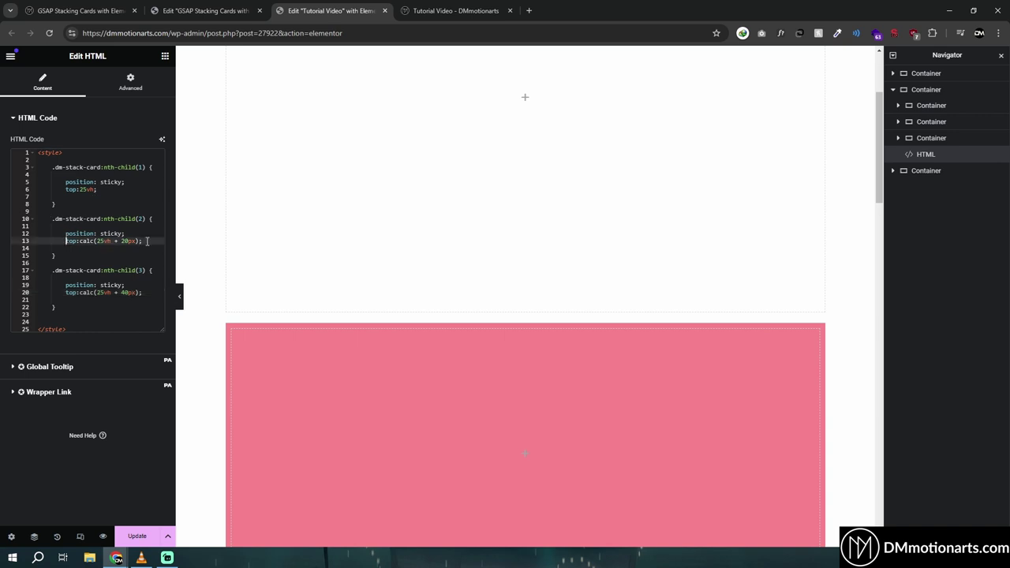
left_click_drag(65, 182, 104, 191)
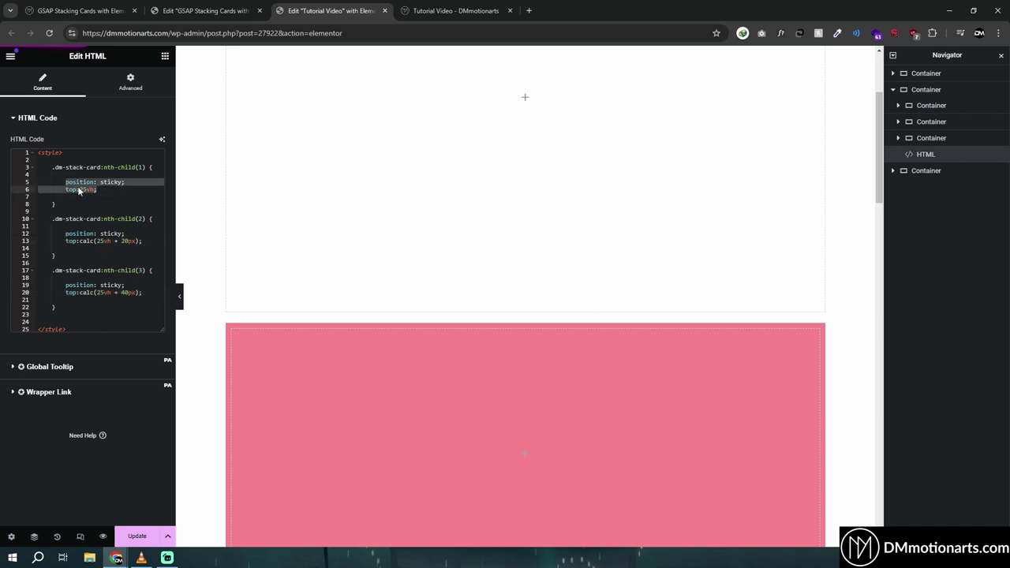
left_click(101, 166)
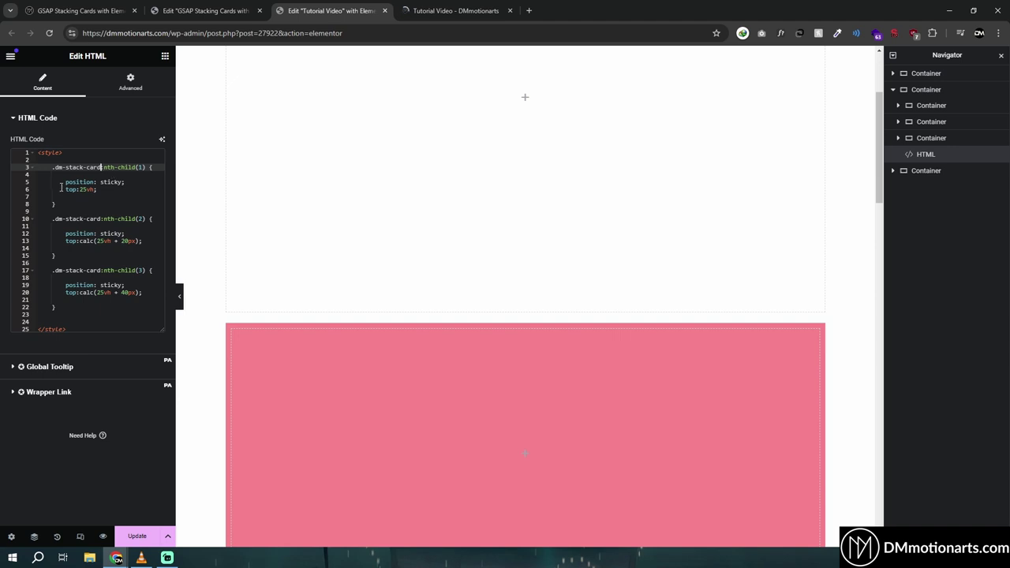
left_click_drag(62, 182, 95, 190)
key("ctrl+c")
left_click_drag(65, 227, 142, 240)
key("ctrl+v")
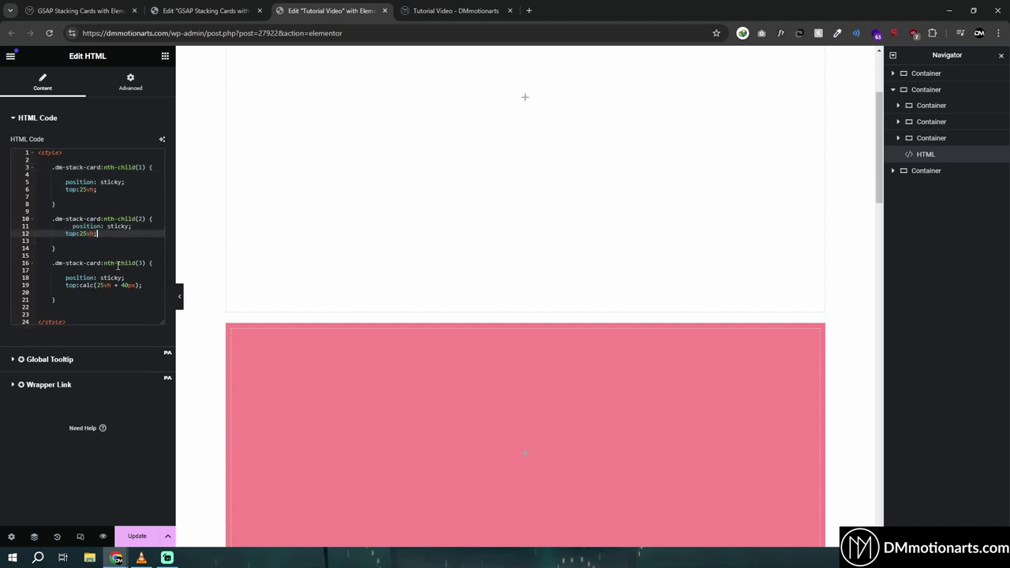
left_click_drag(66, 278, 142, 285)
key("ctrl+v")
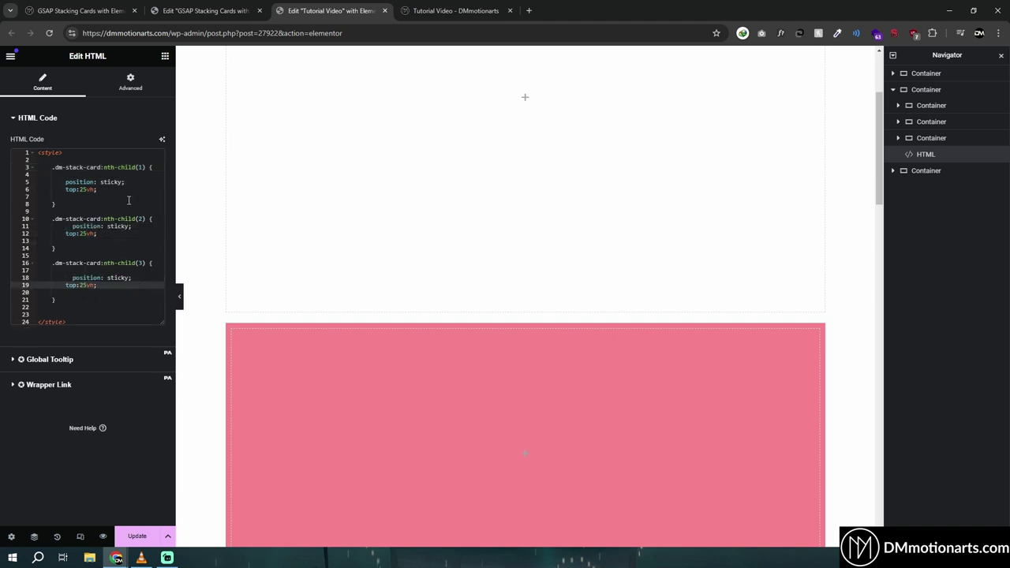
left_click(126, 196)
Add transform: translate(0px,20px); to the .dm-stack-card:nth-child(2) rule.
scroll(348, 229, "down", 3)
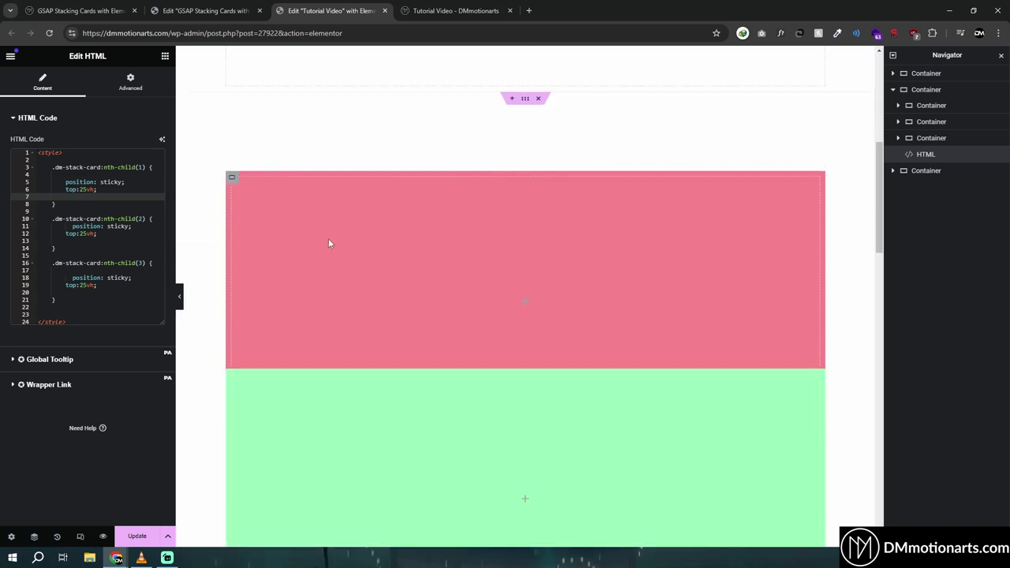
scroll(212, 275, "up", 3)
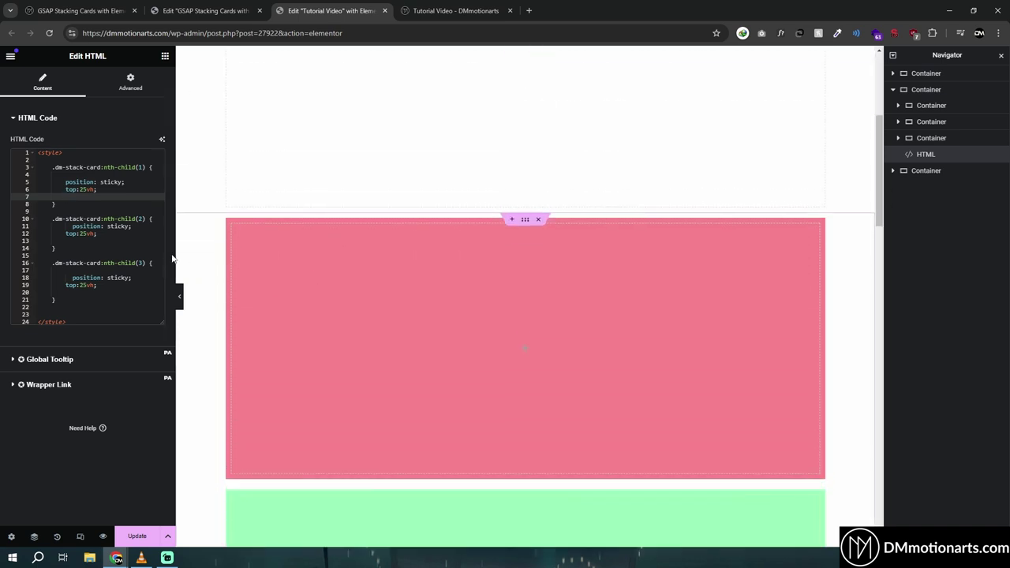
left_click(108, 240)
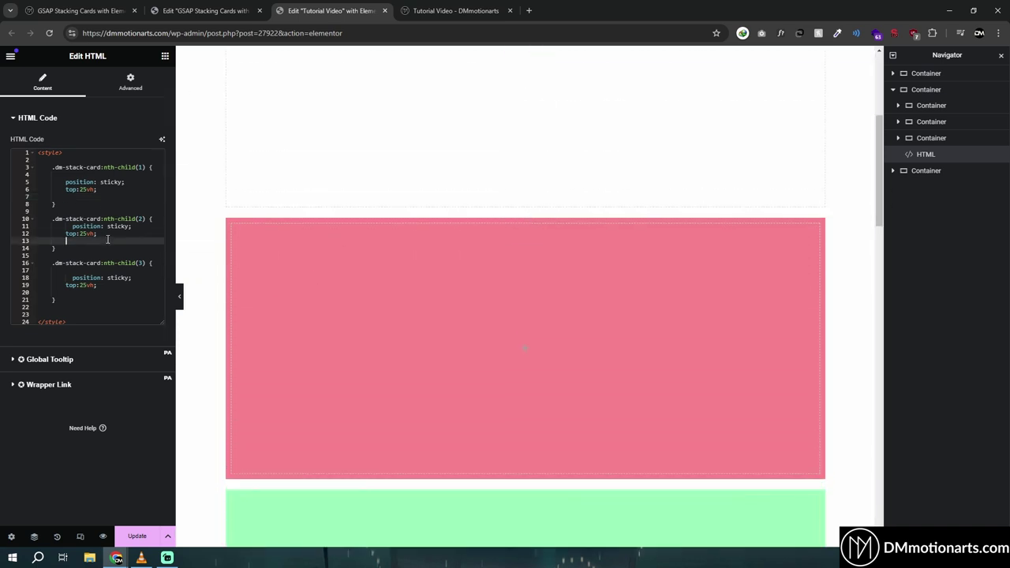
type("transform: translate")
type("0px,20px")
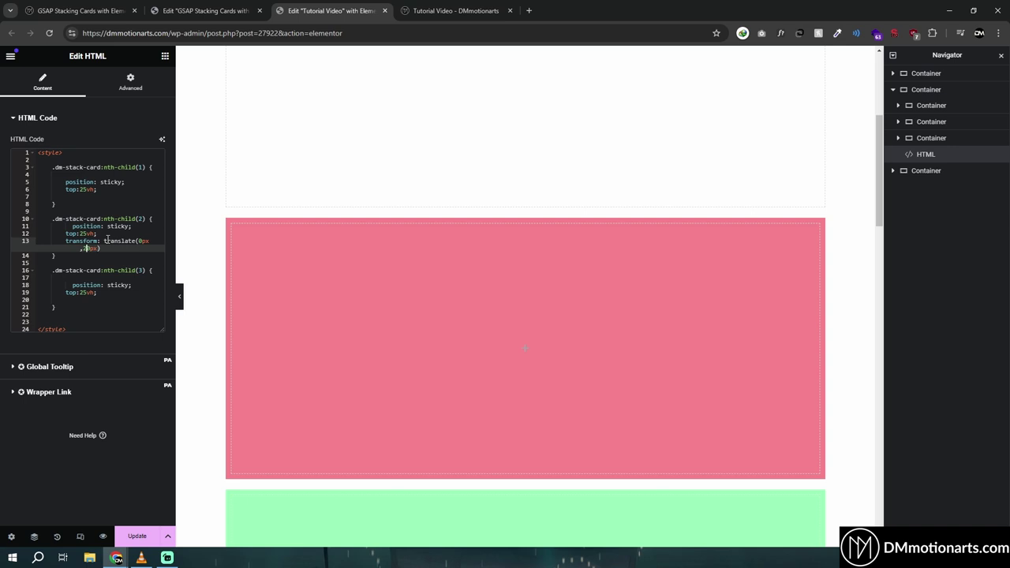
type("2")
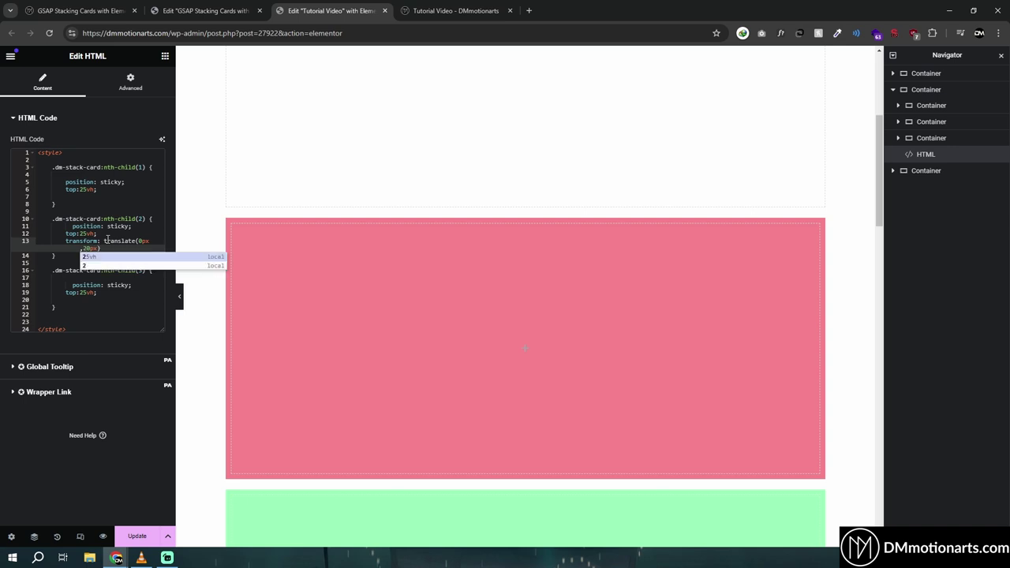
key("Right")
key("Right")
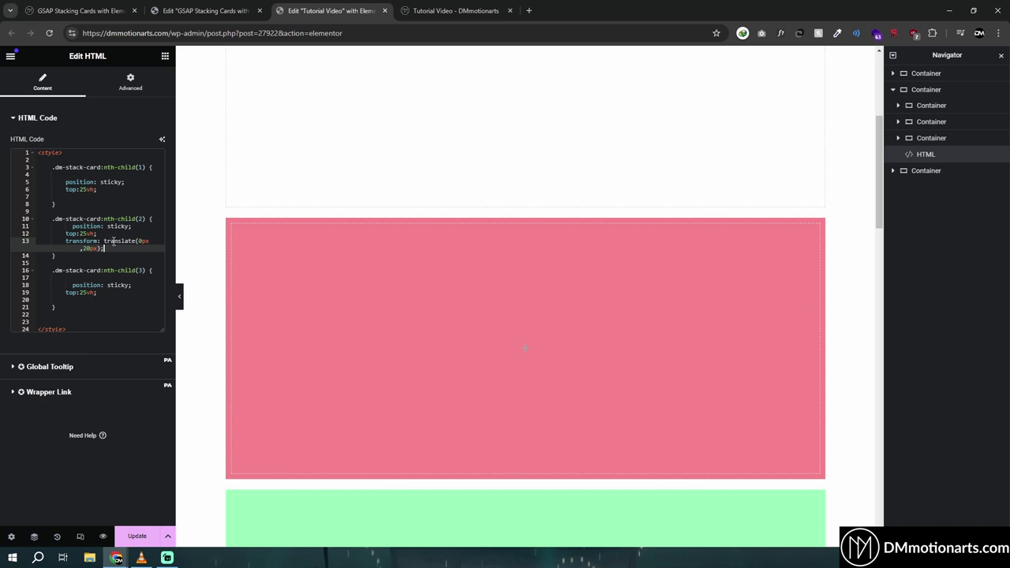
Copy the transform declaration into the .dm-stack-card:nth-child(3) rule as translate(0px,40px), then preview the page and return to the editor.
left_click_drag(58, 245, 111, 248)
key("ctrl+c")
left_click(106, 292)
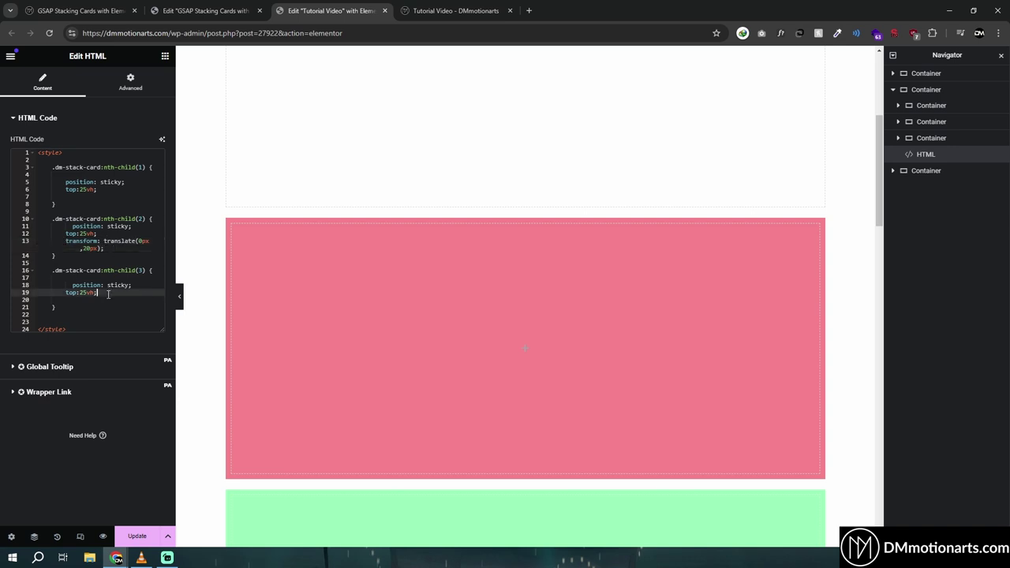
key("Return")
key("ctrl+v")
left_click(89, 309)
key("BackSpace")
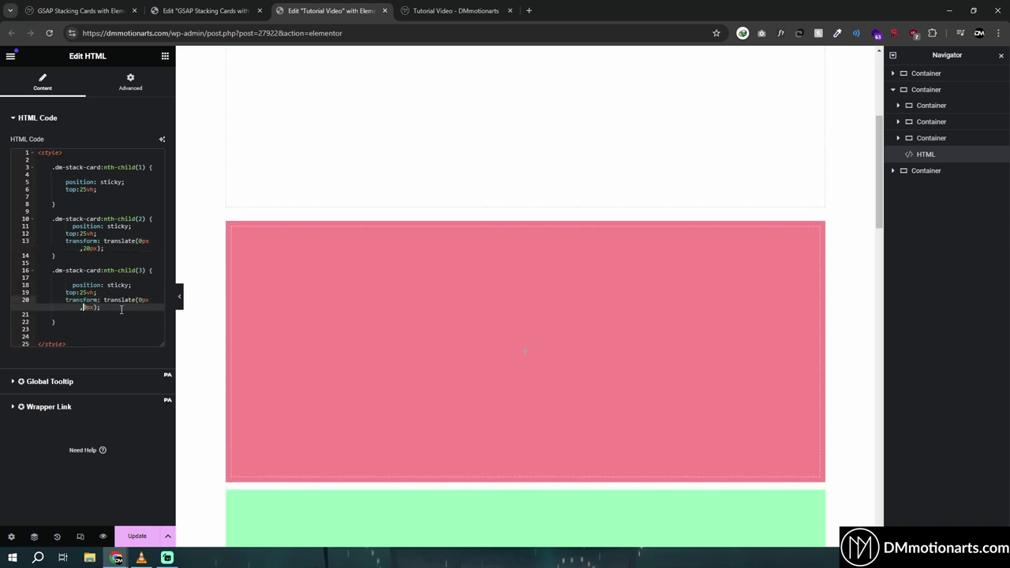
type("40")
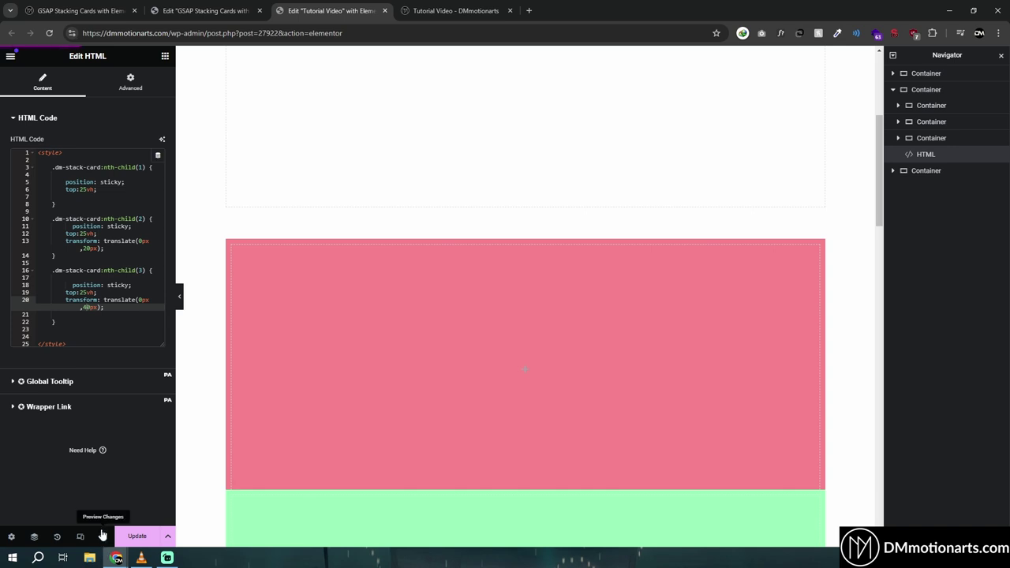
key("ctrl+Tab")
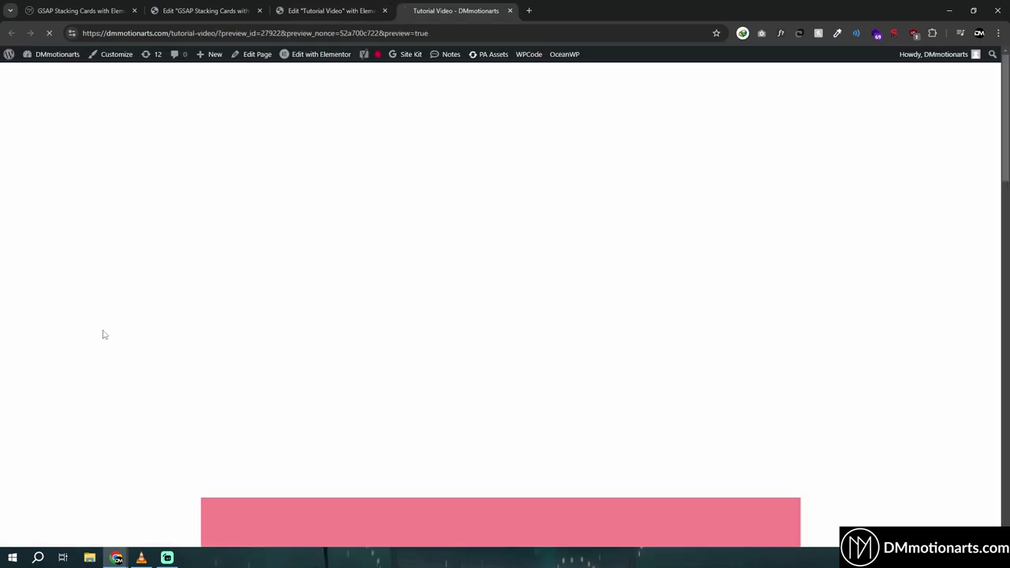
left_click(295, 8)
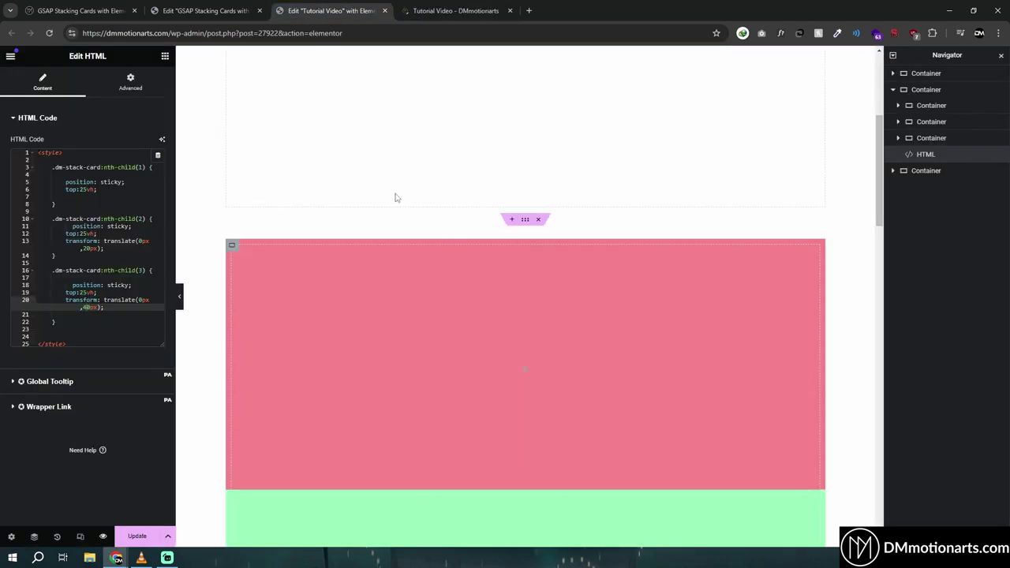
Examine how the offset cards stack while scrolling the Tutorial Video preview page.
left_click(438, 8)
left_click(333, 8)
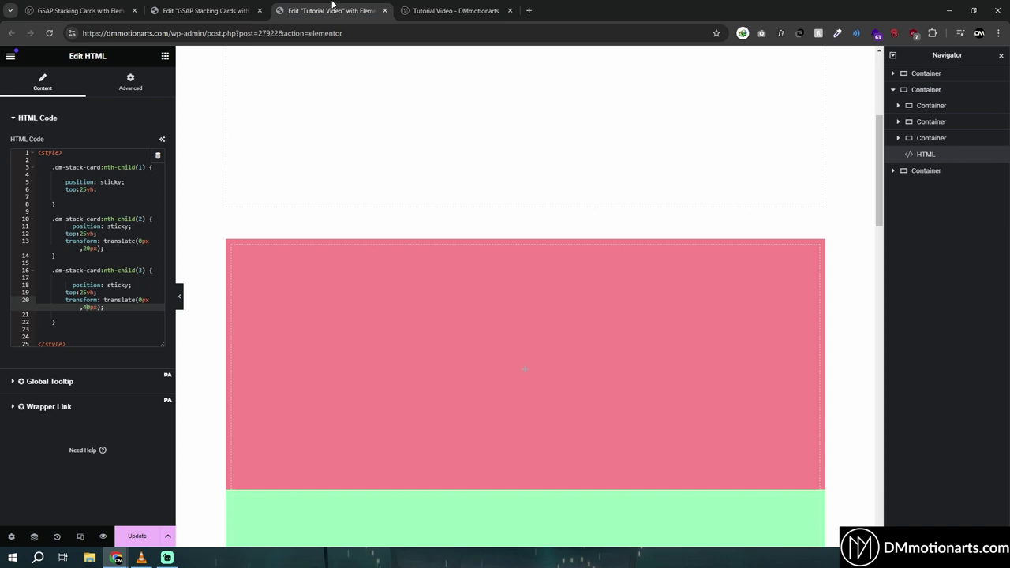
left_click(105, 216)
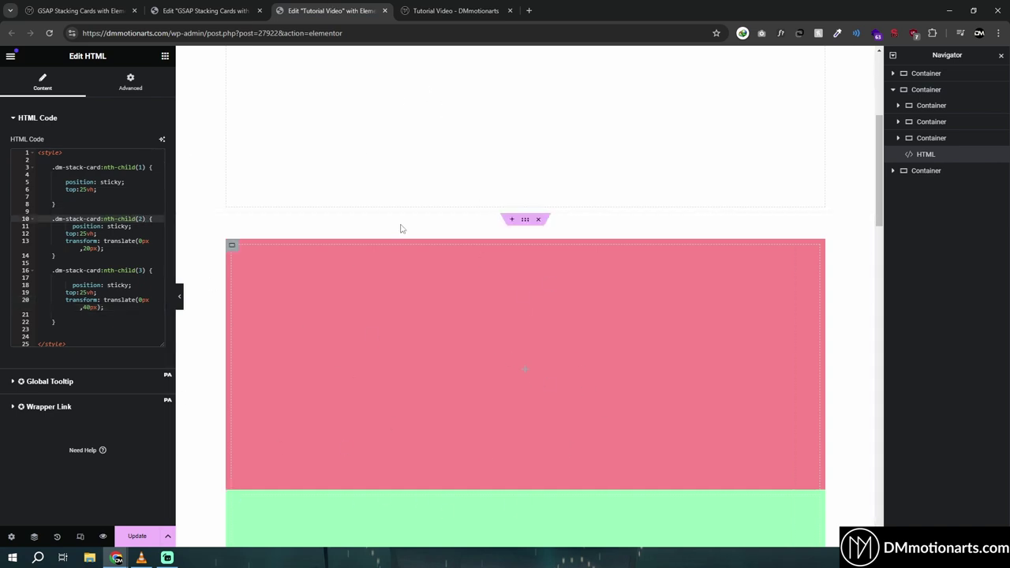
left_click(439, 10)
scroll(935, 226, "up", 2)
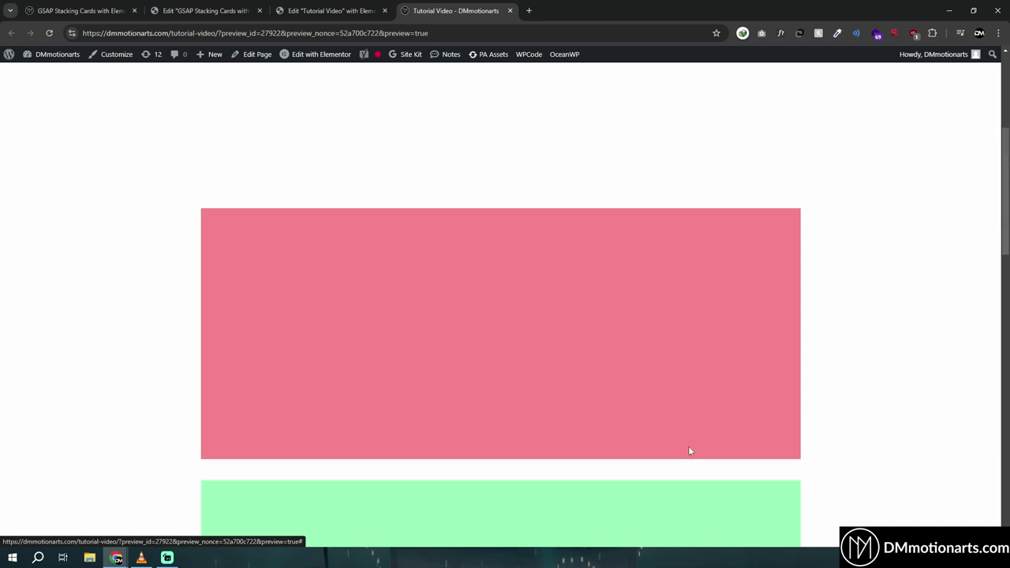
left_click_drag(1006, 194, 1006, 399)
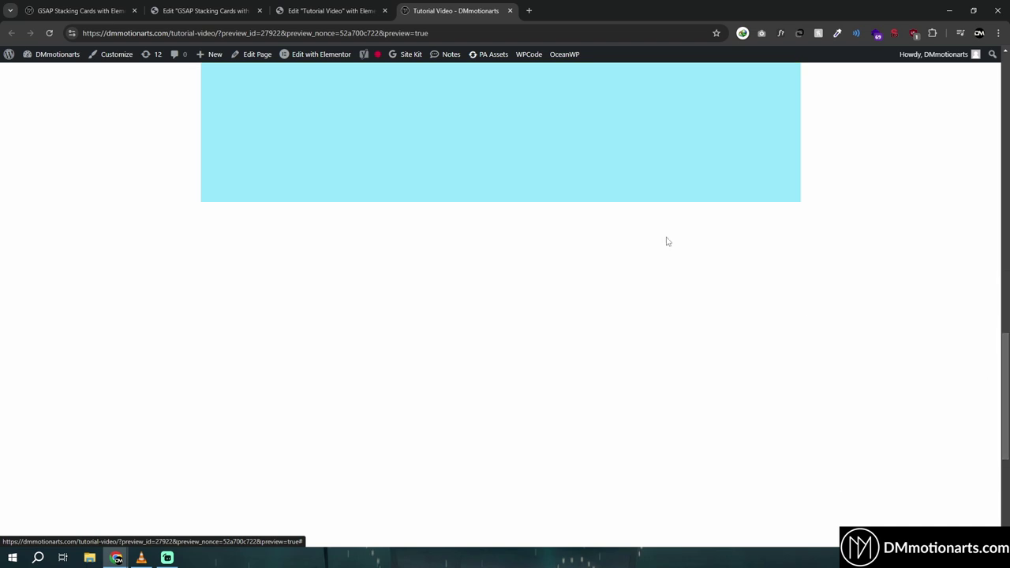
Give the outer container holding the three cards a classic light grey background, #E4E4E4, and preview the page changes.
left_click(331, 11)
left_click(928, 90)
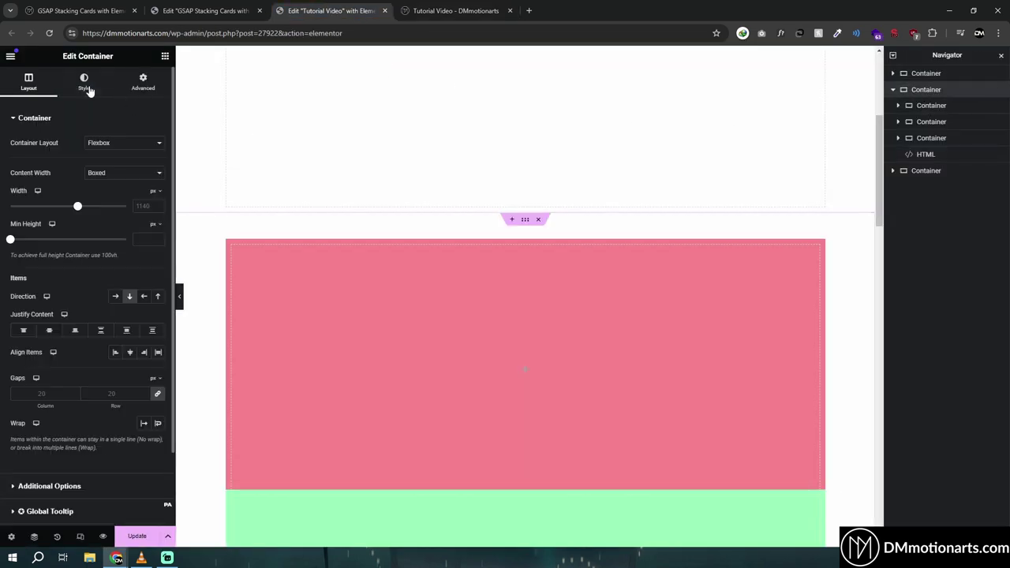
left_click(88, 88)
left_click(115, 165)
left_click(158, 186)
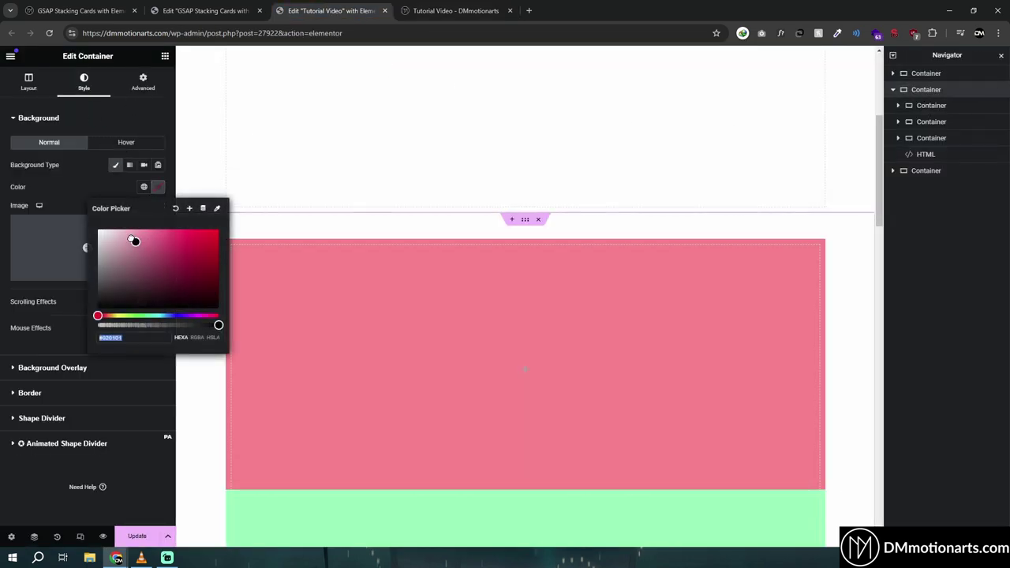
left_click_drag(134, 240, 97, 236)
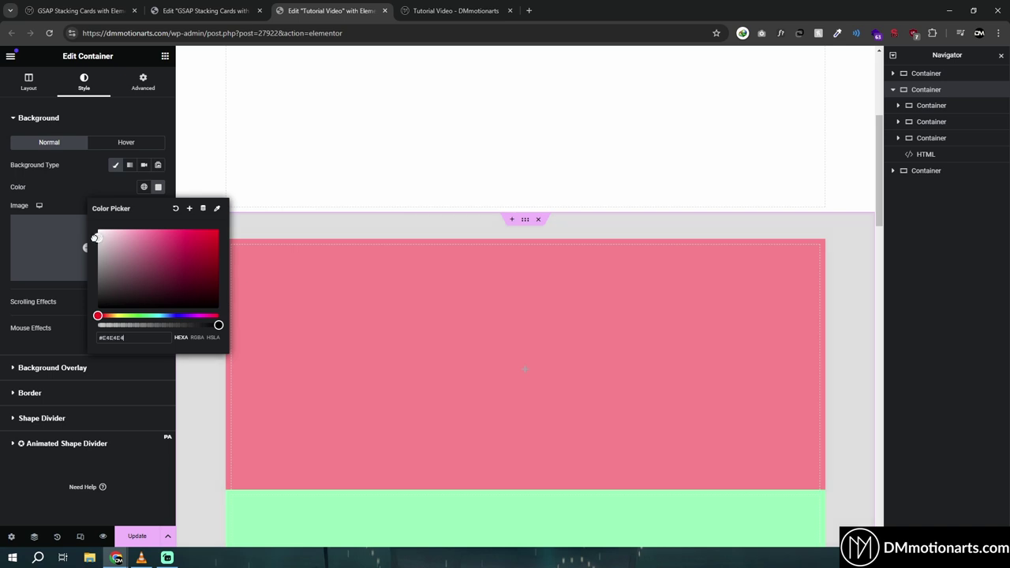
left_click(100, 539)
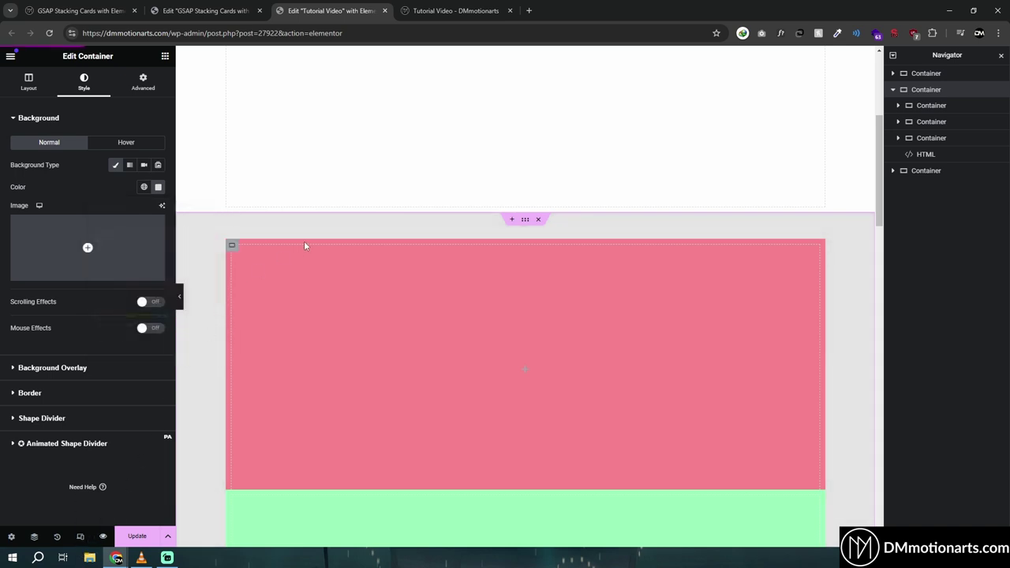
Examine in the Tutorial Video preview how the stacked cards move relative to the grey section and its lower edge.
key("ctrl+Tab")
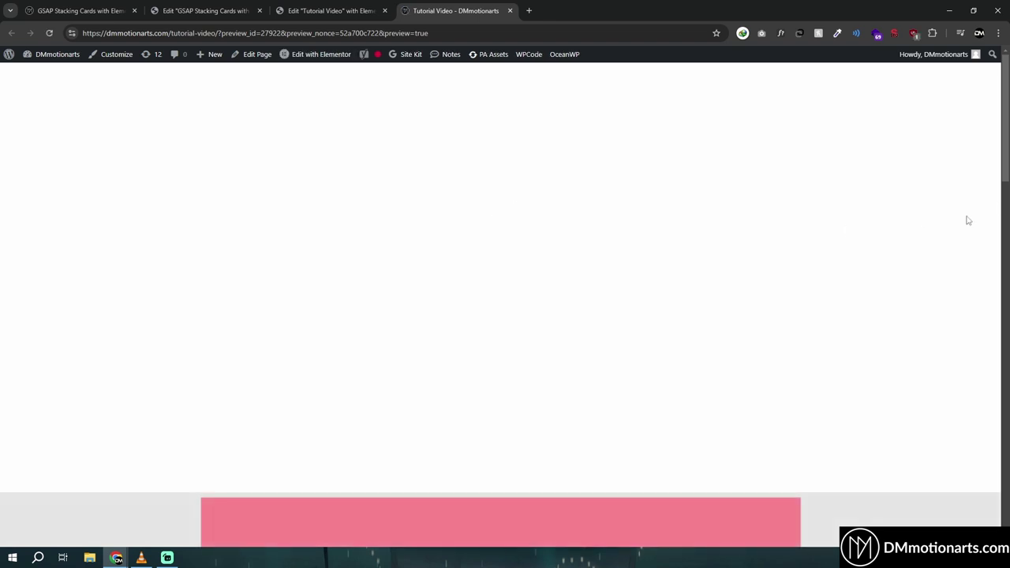
scroll(505, 316, "down", 10)
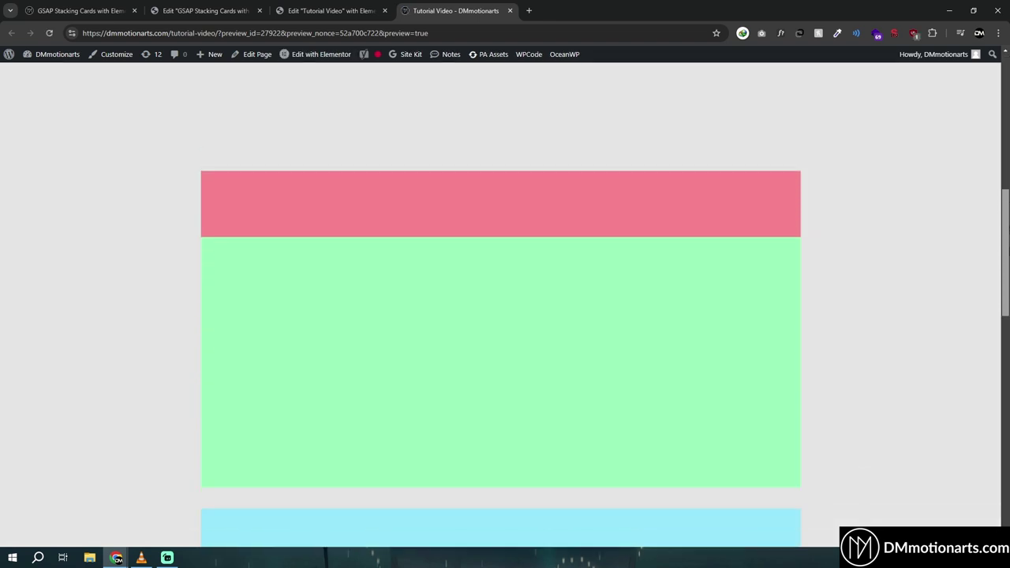
scroll(792, 439, "down", 5)
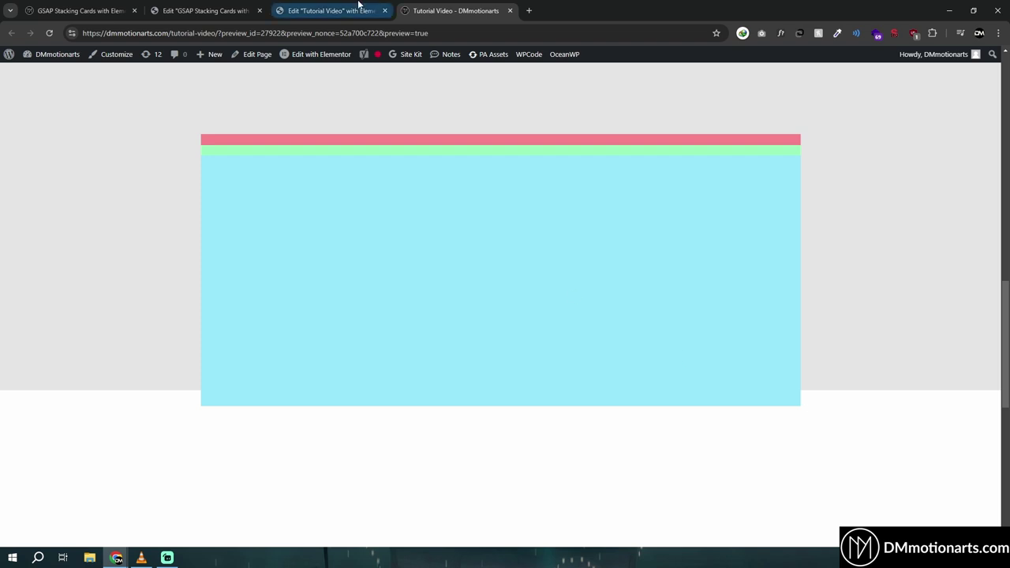
left_click(331, 10)
left_click(409, 6)
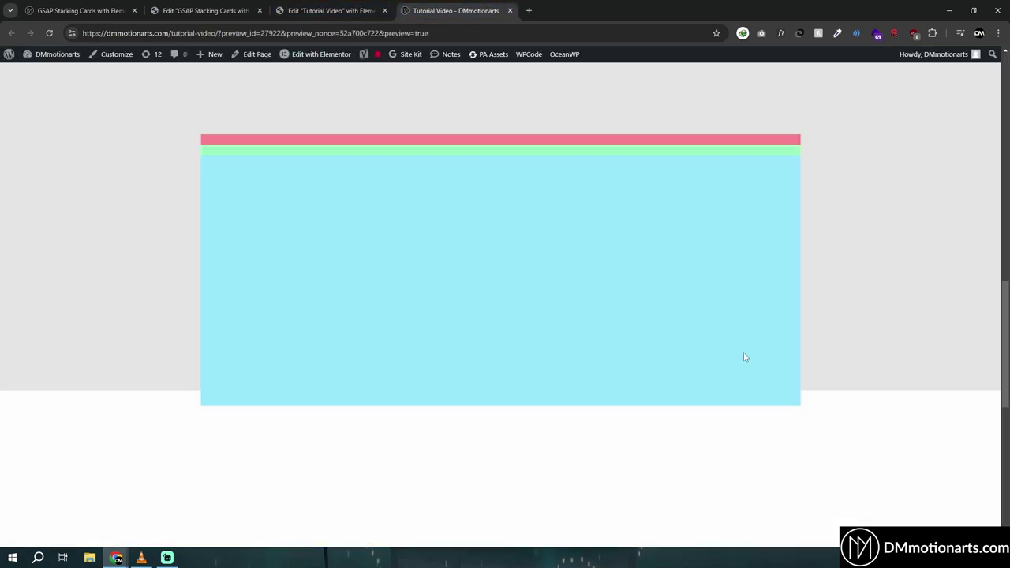
scroll(884, 295, "down", 1)
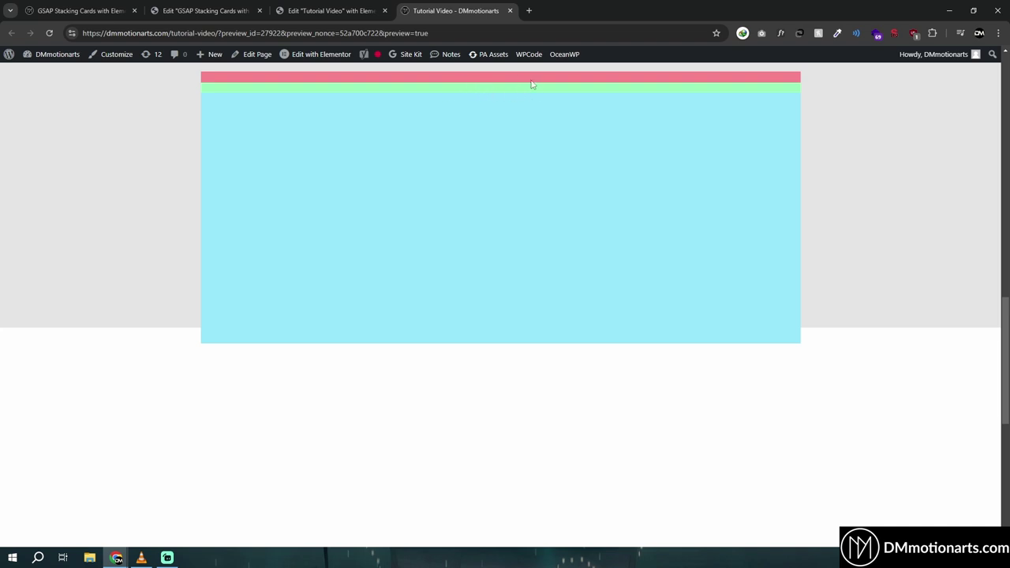
scroll(531, 84, "down", 1)
scroll(531, 84, "up", 3)
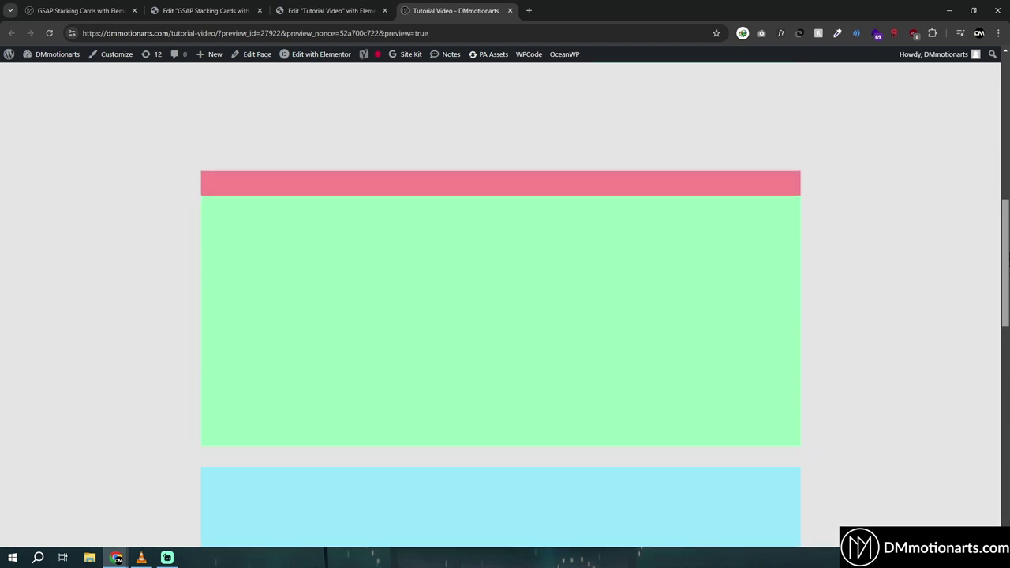
left_click(332, 10)
left_click(481, 6)
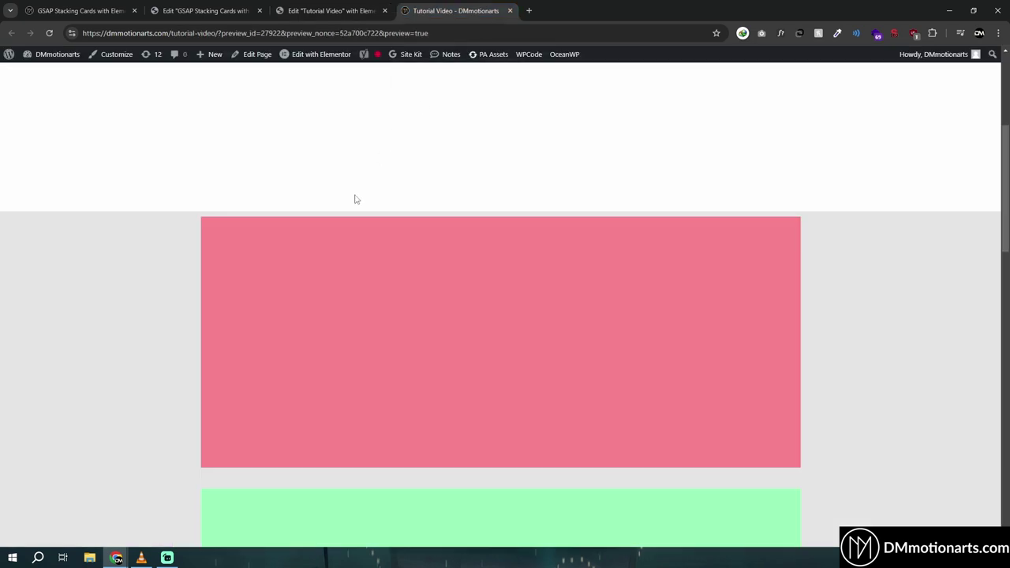
left_click(212, 5)
left_click(421, 7)
Return to the Tutorial Video editor and clear all the nth-child CSS code from the HTML widget.
left_click(347, 14)
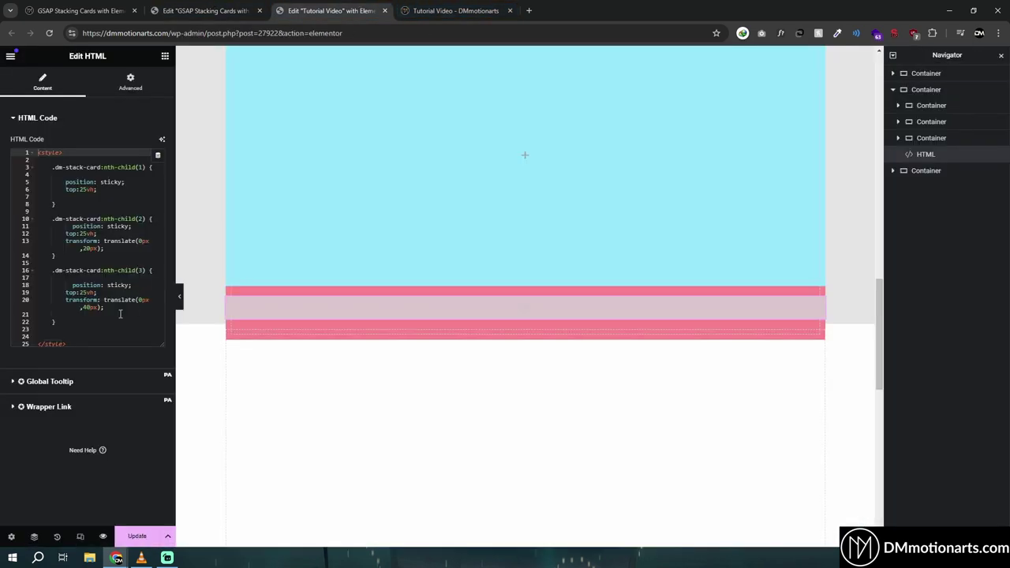
left_click_drag(83, 307, 97, 308)
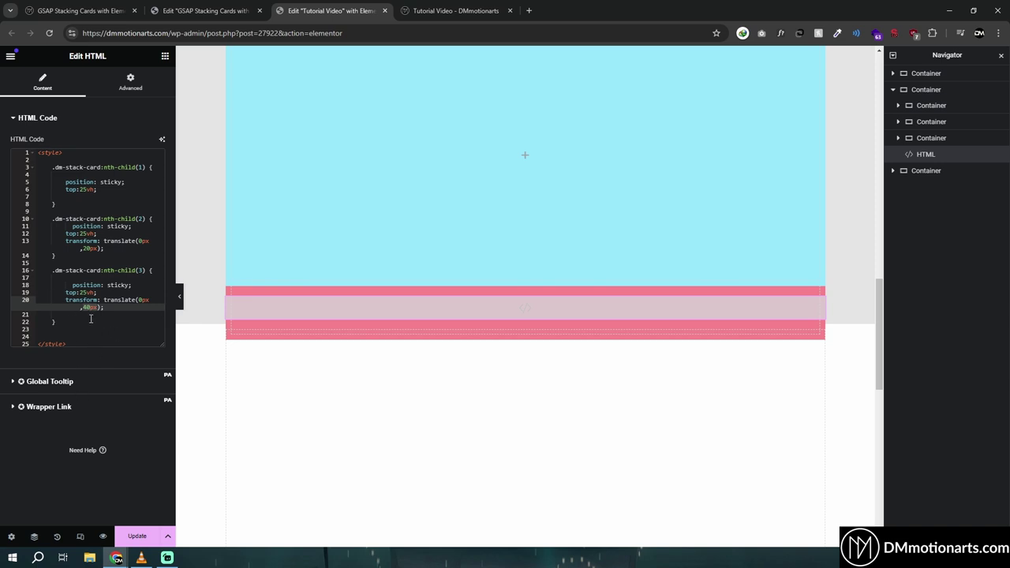
left_click(85, 341)
key("ctrl+a")
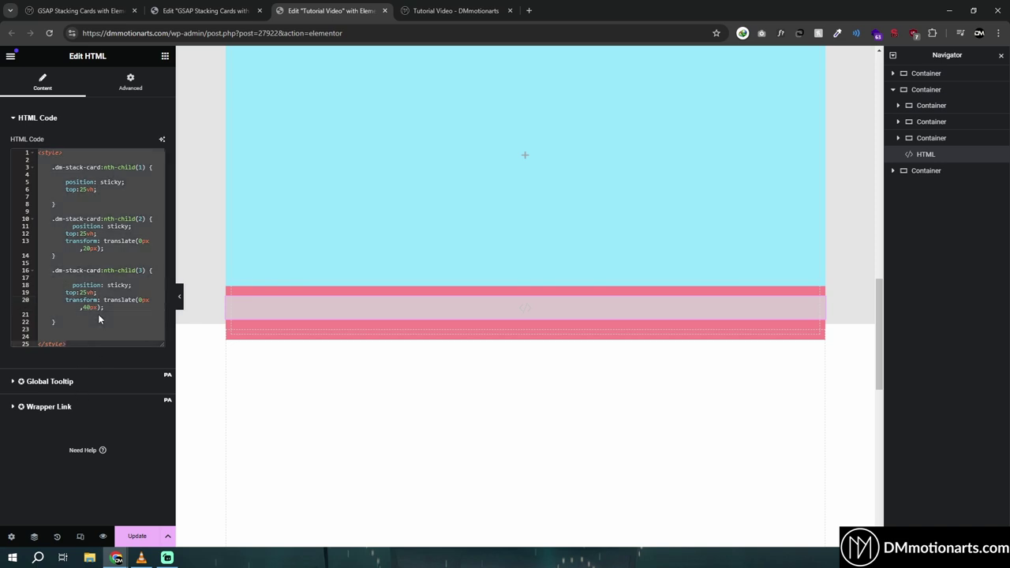
key("BackSpace")
scroll(298, 327, "up", 10)
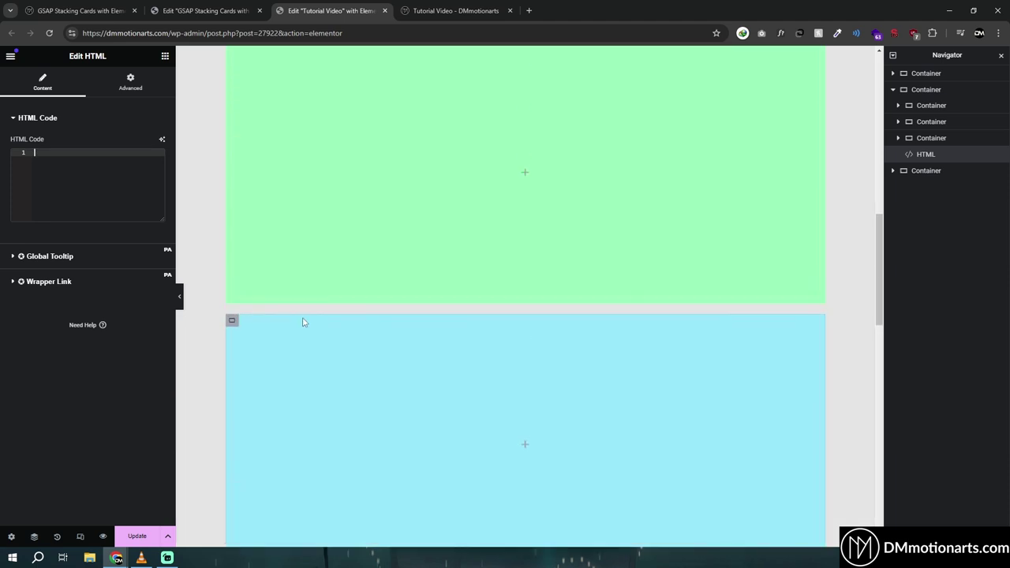
Copy the first Card container from the GSAP Stacking Cards editor and return to the Tutorial Video editor.
left_click(198, 10)
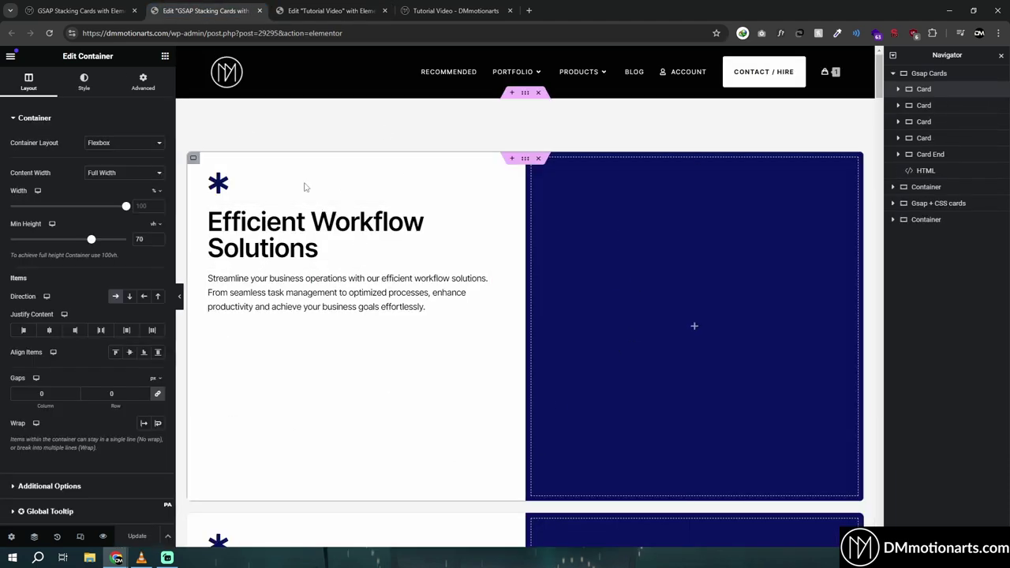
right_click(930, 92)
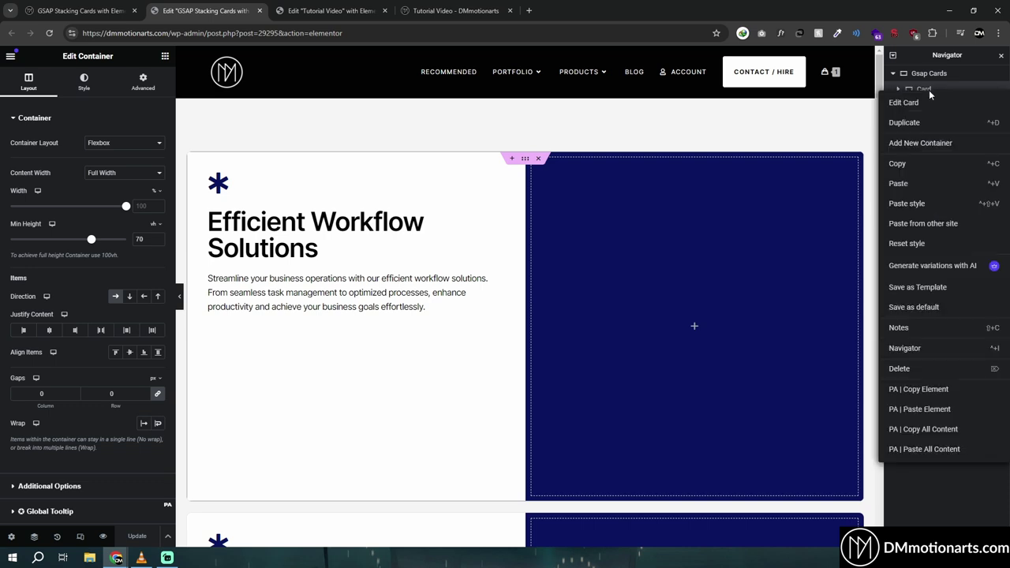
left_click(909, 167)
left_click(331, 10)
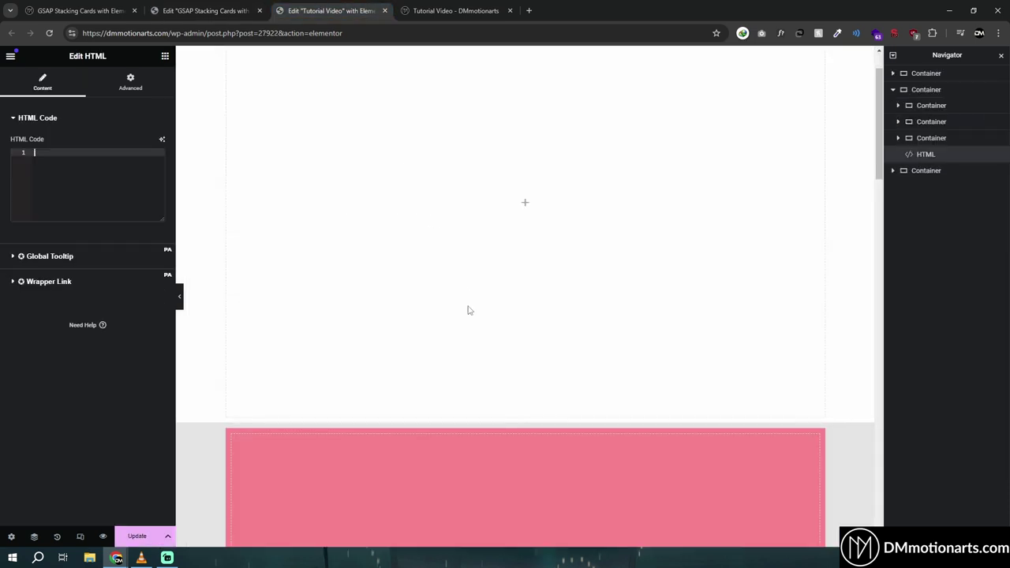
Unlink the outer card container's padding and set it to 100 px top and bottom, 10 px right and left.
scroll(465, 309, "down", 5)
left_click(232, 285)
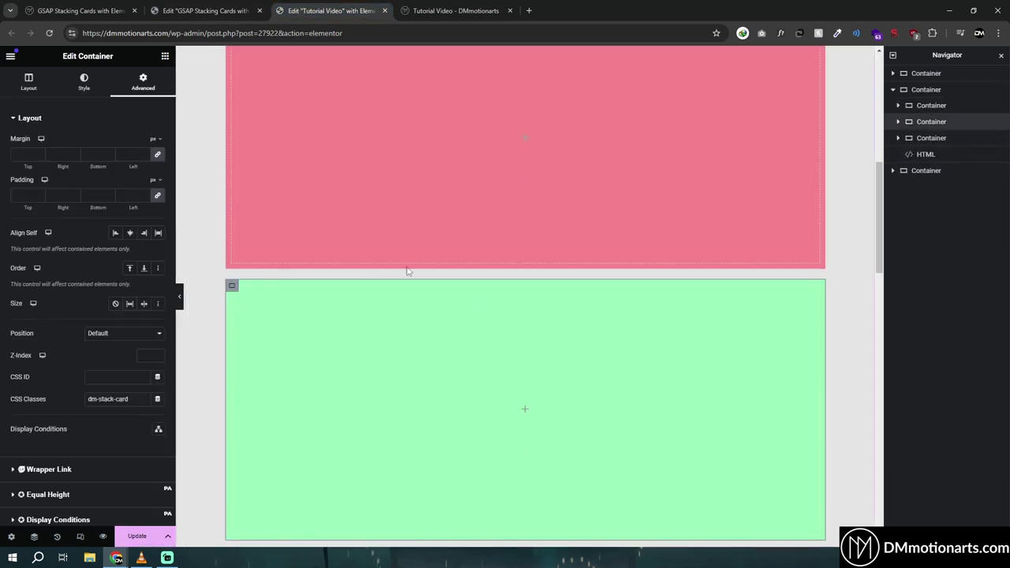
scroll(474, 276, "up", 3)
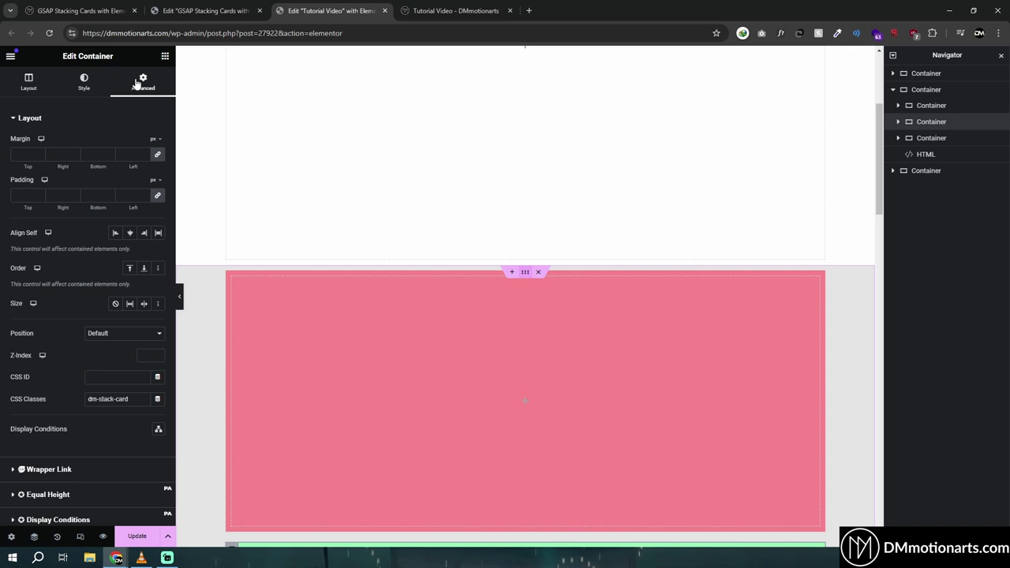
left_click(157, 195)
left_click(16, 196)
type("100")
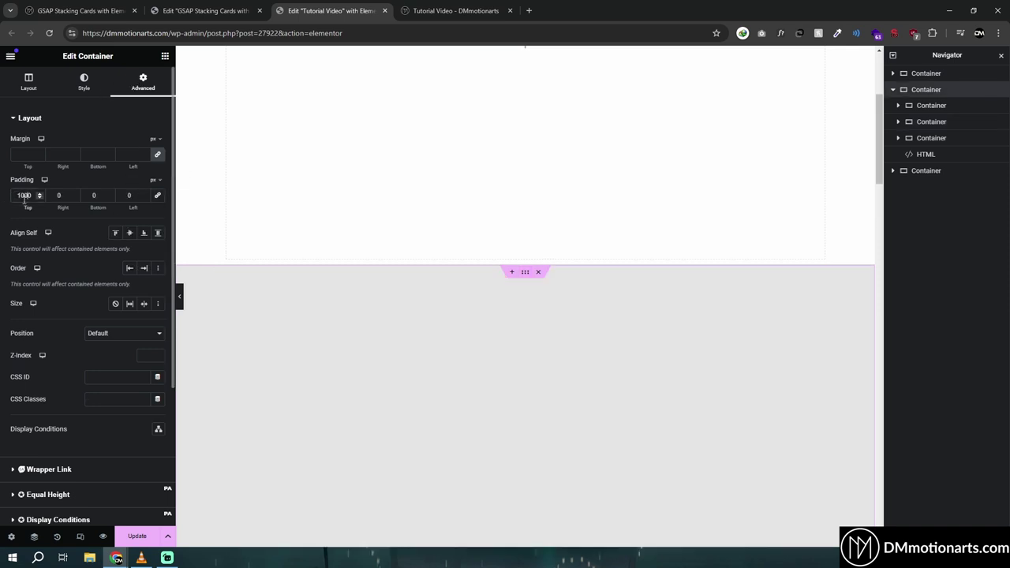
key("BackSpace")
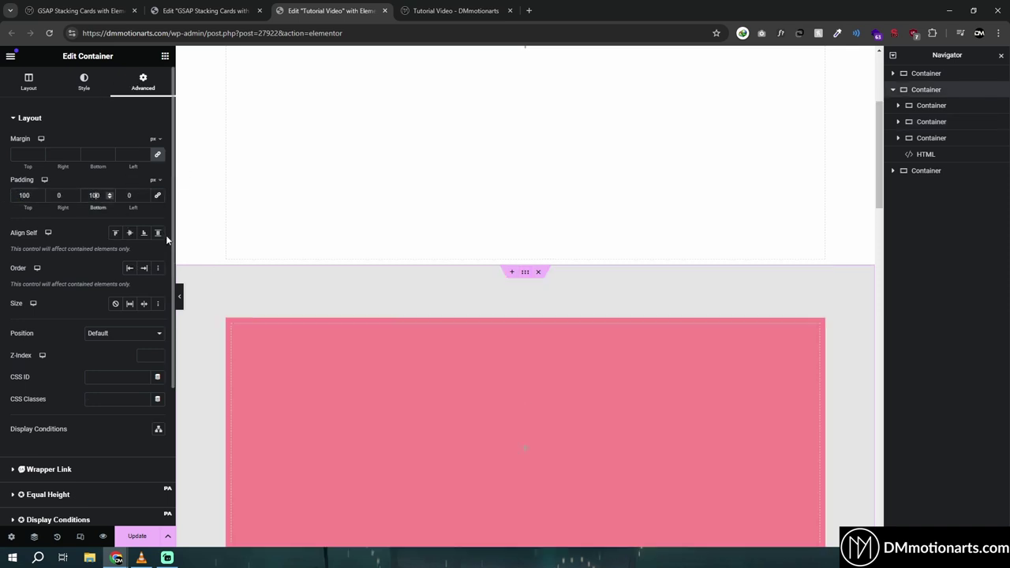
left_click(57, 195)
type("1")
left_click(128, 196)
type("1")
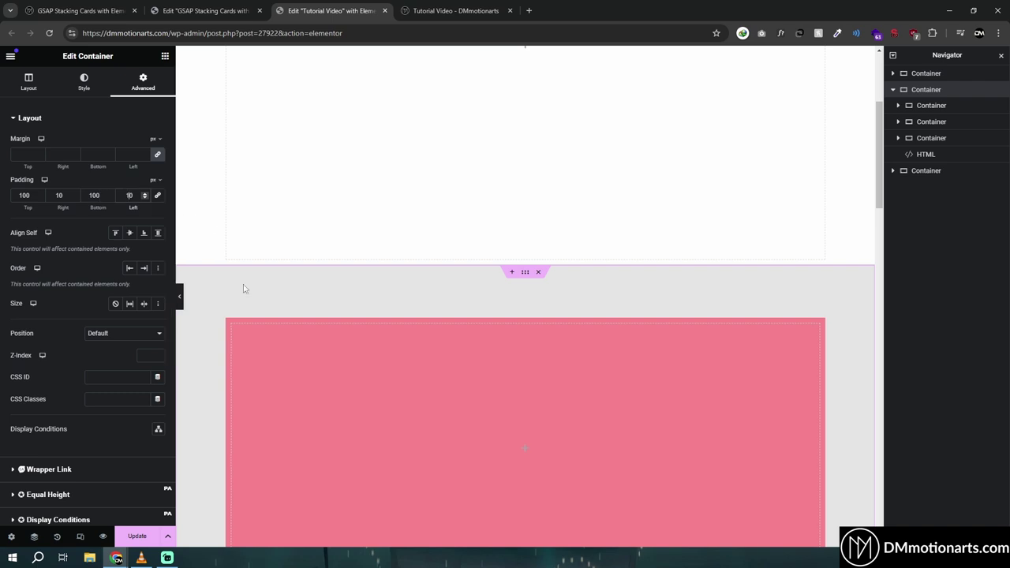
Copy the dm-gsap-cards CSS class from the first Card container in the GSAP Stacking Cards editor.
left_click(201, 10)
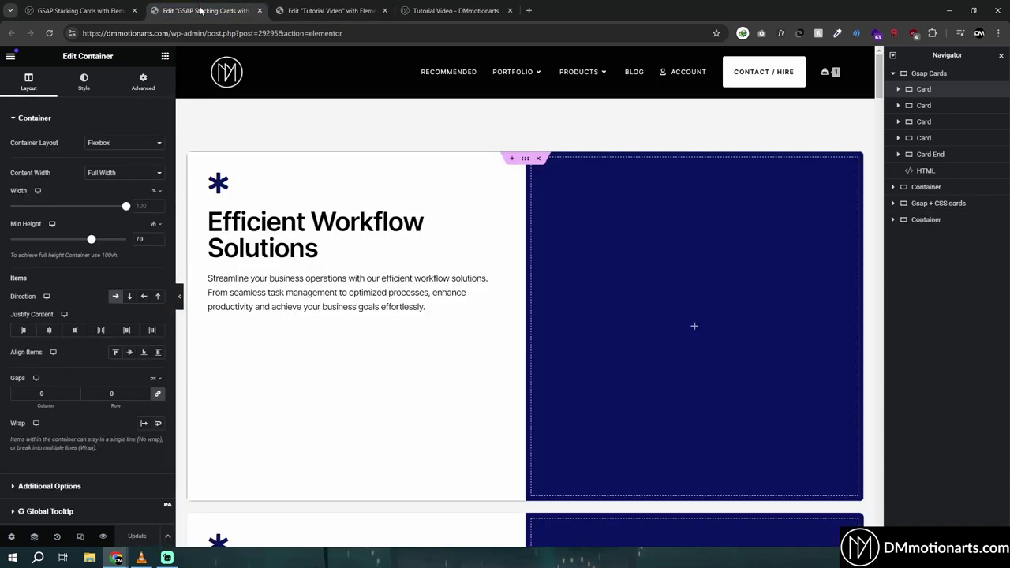
scroll(450, 338, "down", 3)
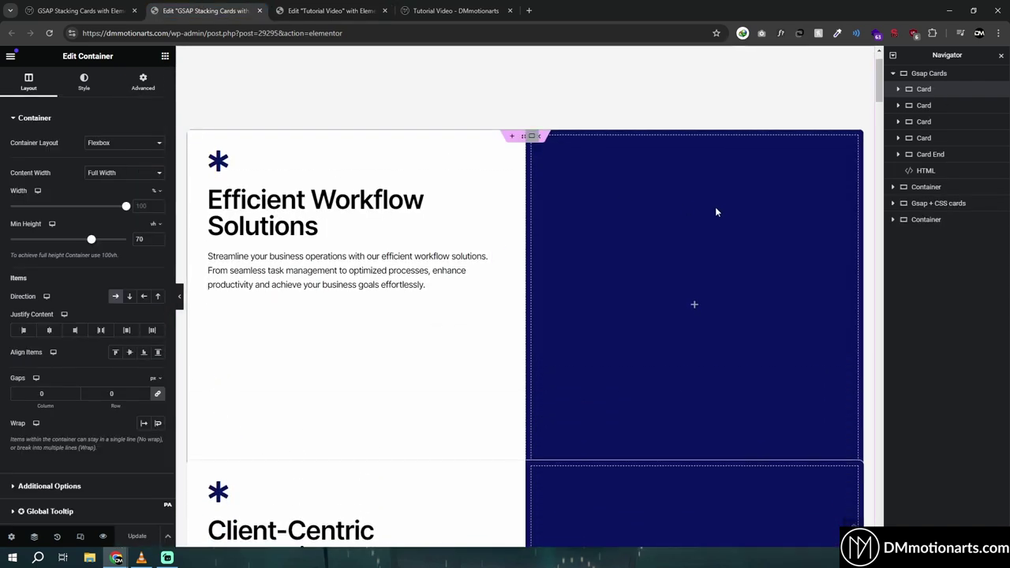
scroll(716, 211, "up", 1)
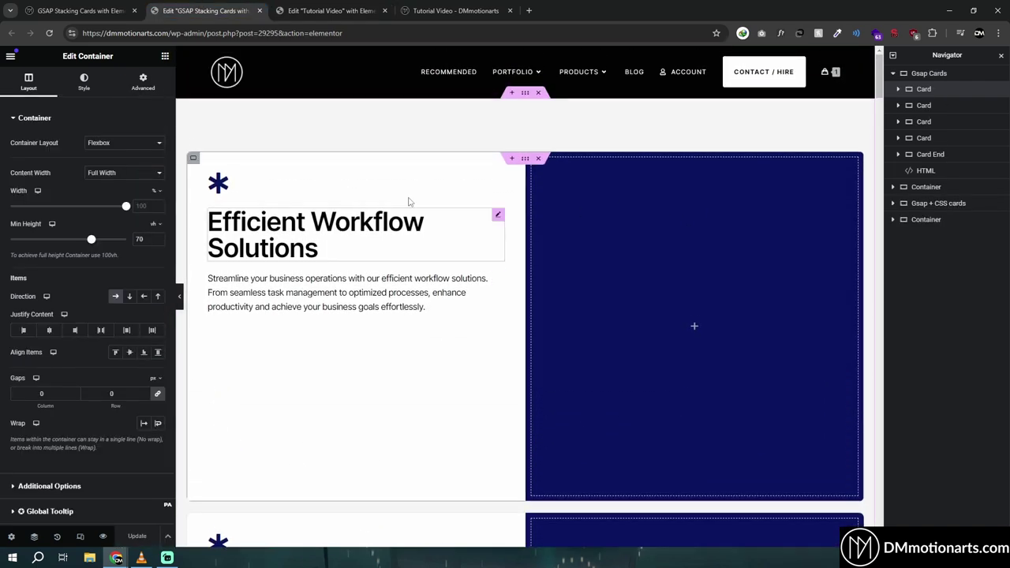
left_click(136, 85)
left_click_drag(131, 401, 103, 404)
key("ctrl+c")
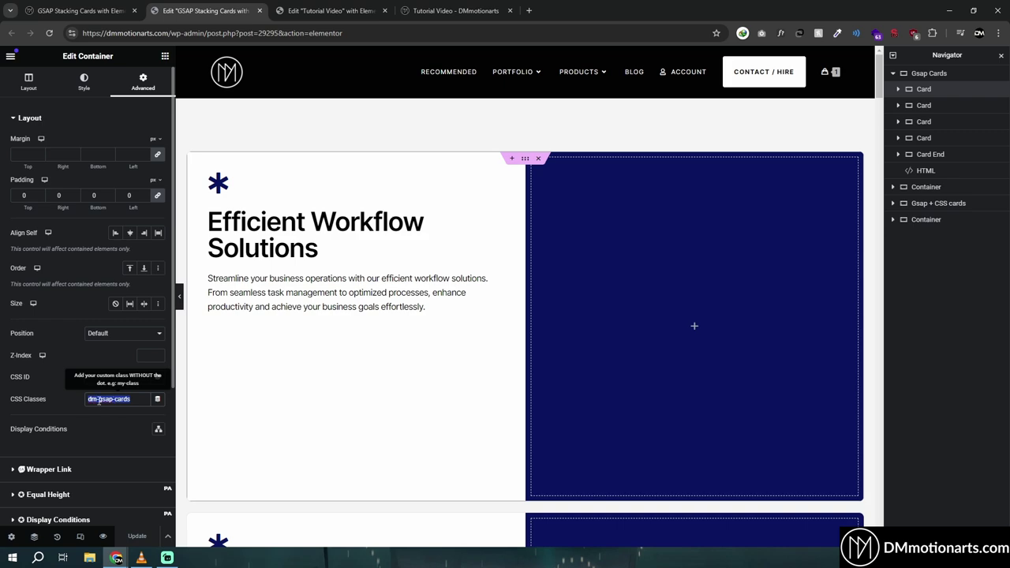
Review the stacking on the live GSAP page, then replace the red card container's CSS class with dm-gsap-cards in the Tutorial Video editor.
left_click(92, 8)
scroll(431, 270, "down", 1)
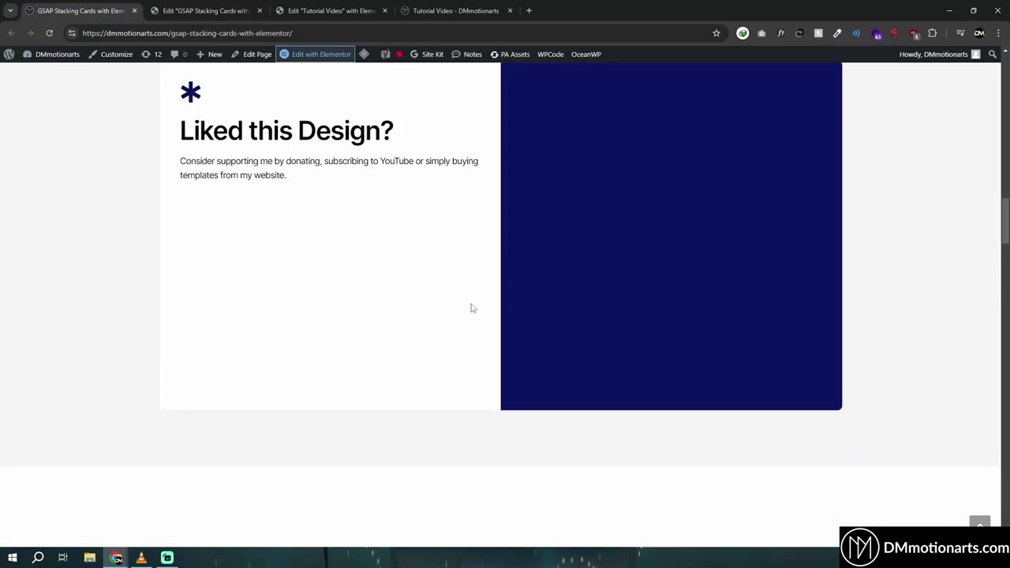
middle_click(472, 306)
scroll(501, 316, "down", 5)
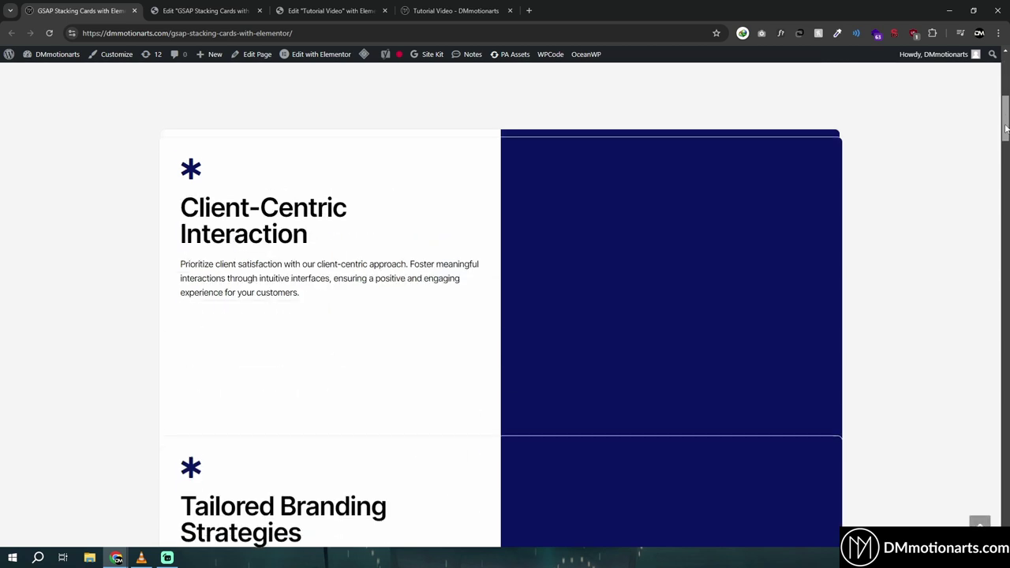
left_click(425, 5)
left_click(336, 10)
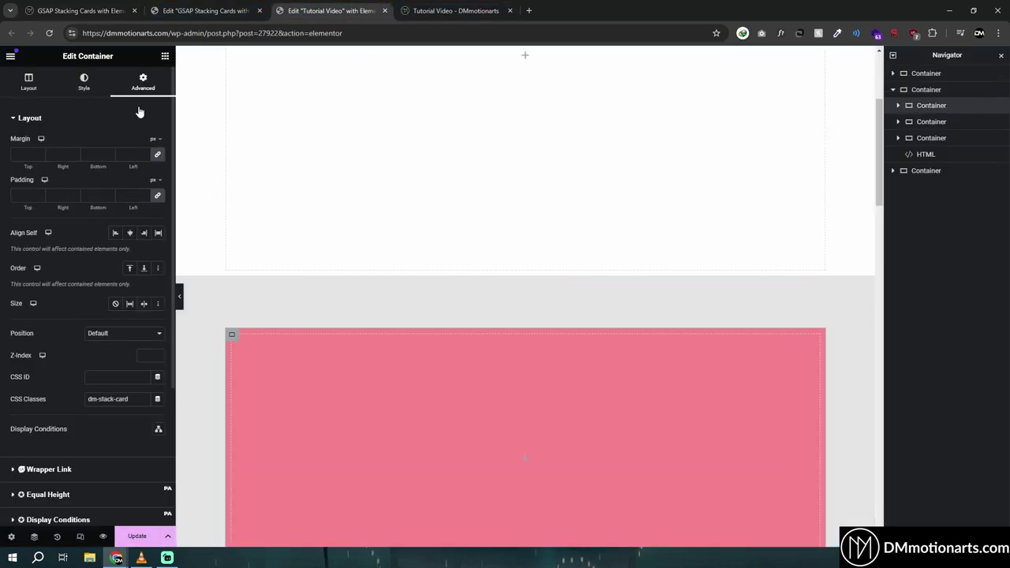
triple_click(137, 401)
key("ctrl+v")
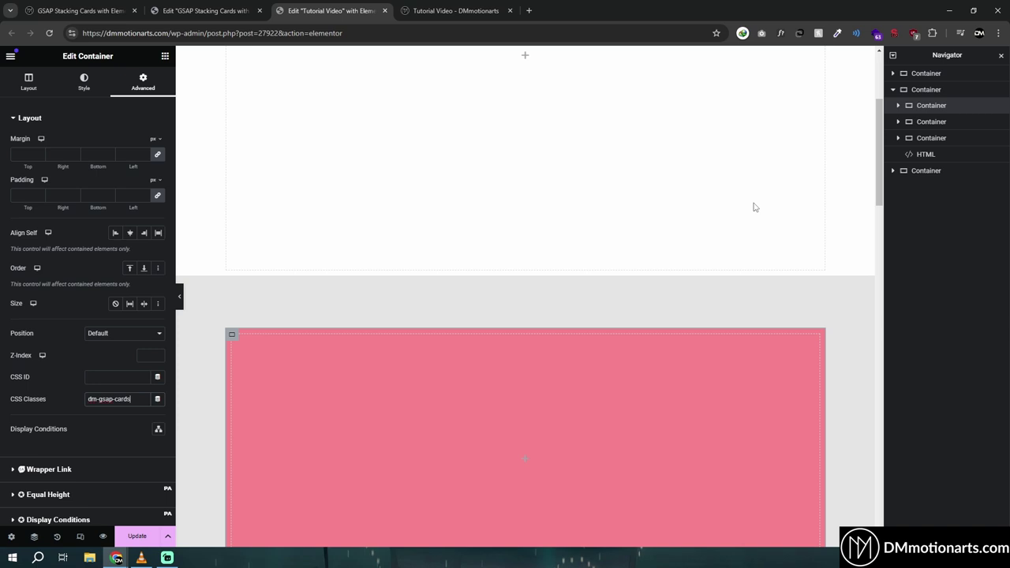
Replace the CSS class of the green card and the blue card containers with dm-gsap-cards.
left_click(930, 123)
triple_click(149, 394)
key("ctrl+v")
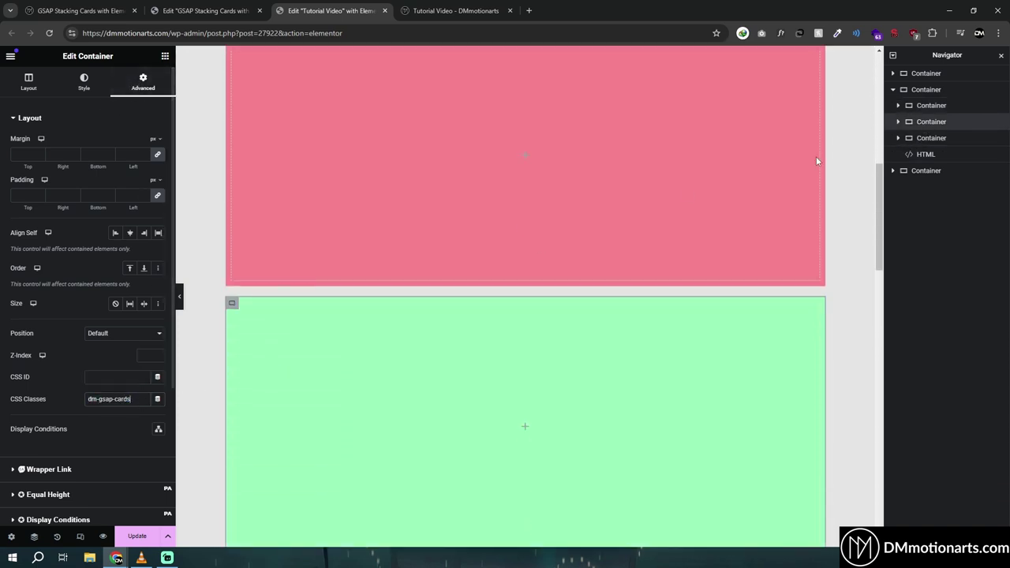
left_click(930, 138)
triple_click(134, 397)
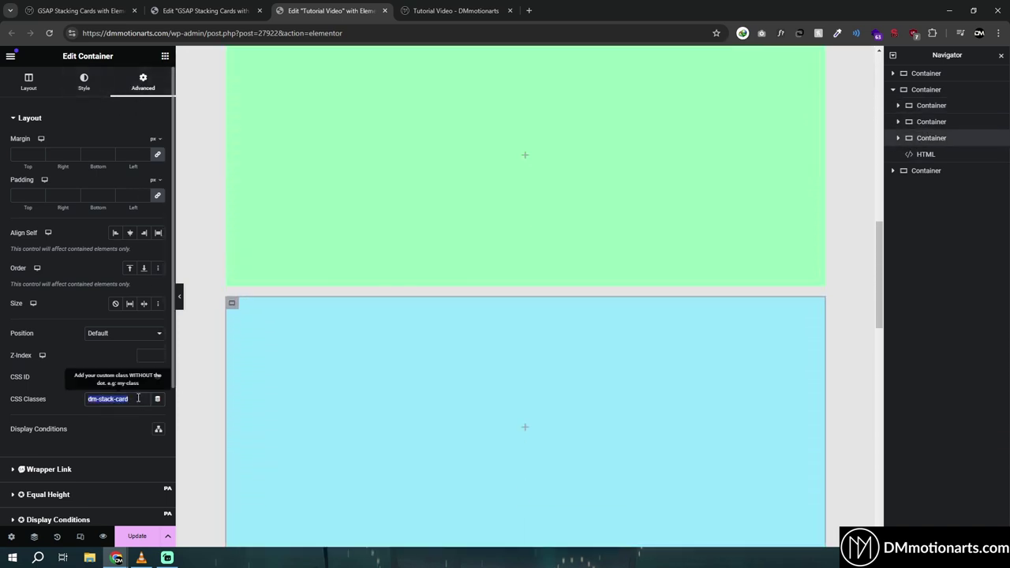
key("ctrl+v")
Duplicate the blue card container twice to make five cards.
right_click(916, 140)
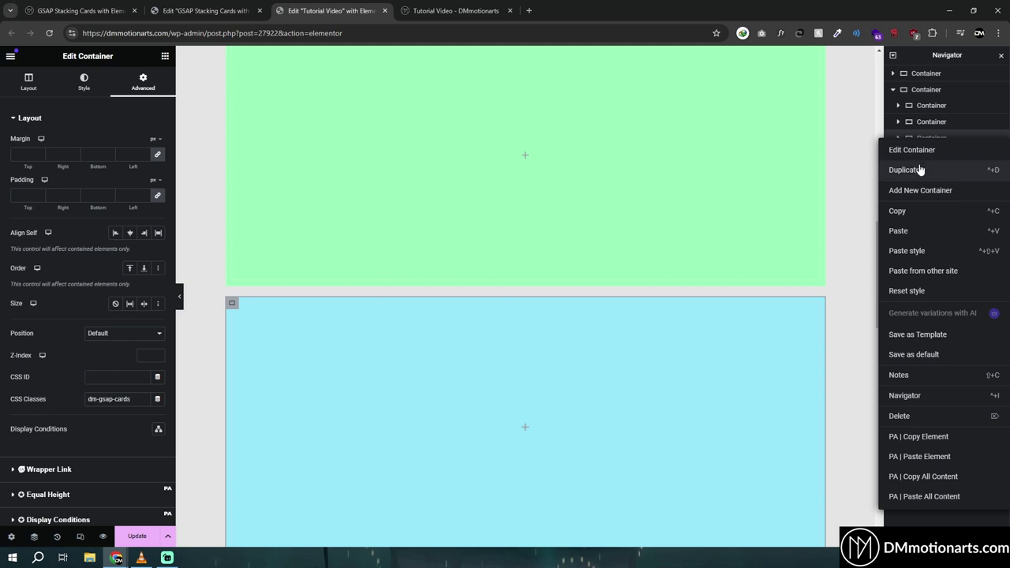
left_click(920, 169)
right_click(917, 158)
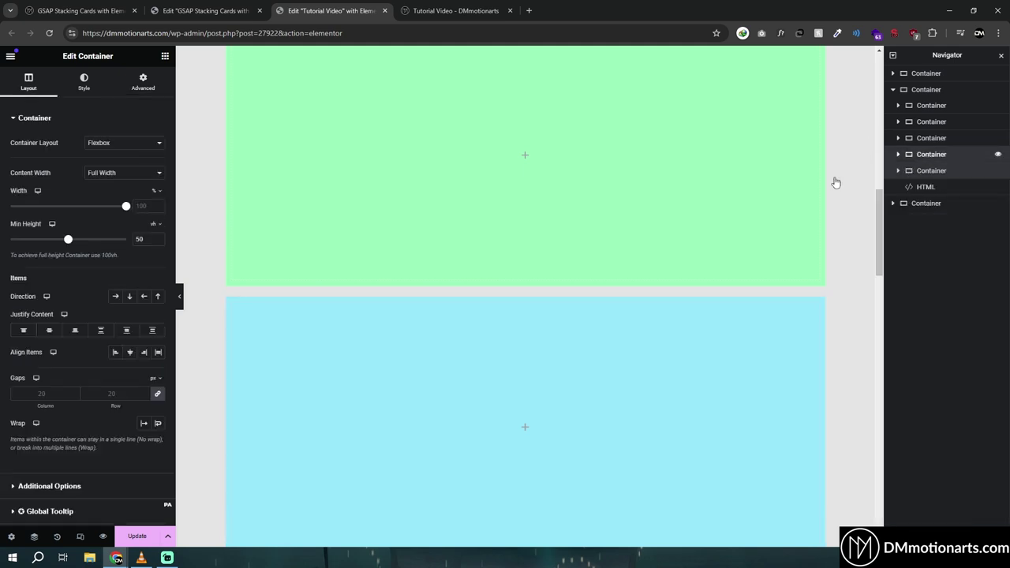
Set the fourth card container's background colour to purple #BB8AFF.
left_click(84, 81)
left_click(158, 187)
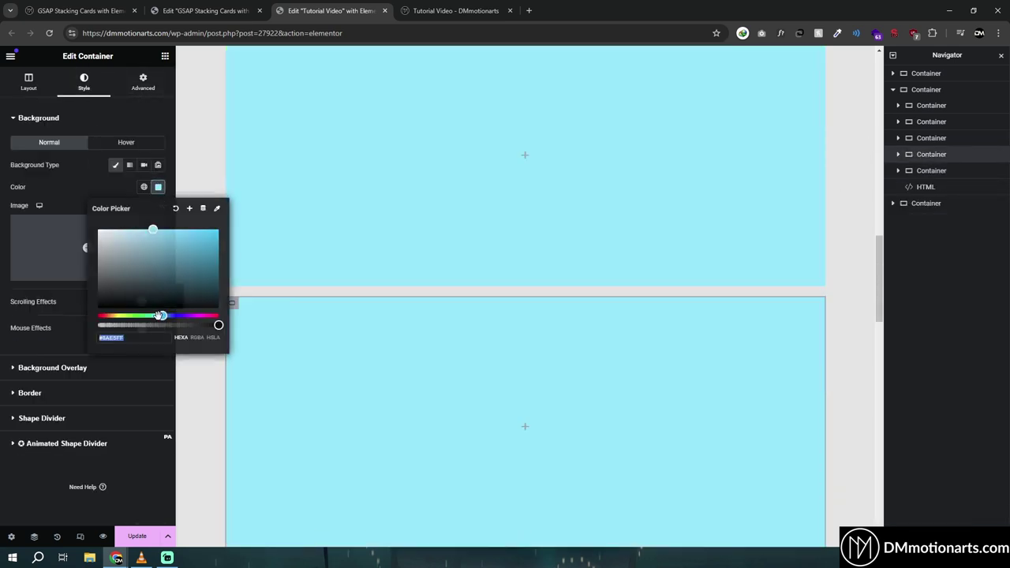
left_click_drag(160, 316, 186, 316)
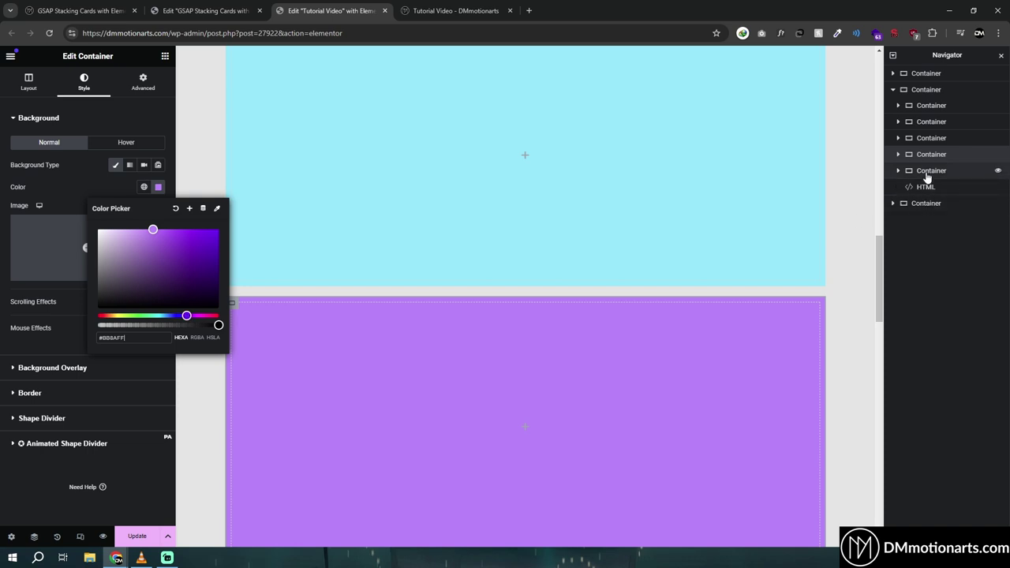
Set the fifth card container's background colour to lime green #D1FF8A.
left_click(924, 172)
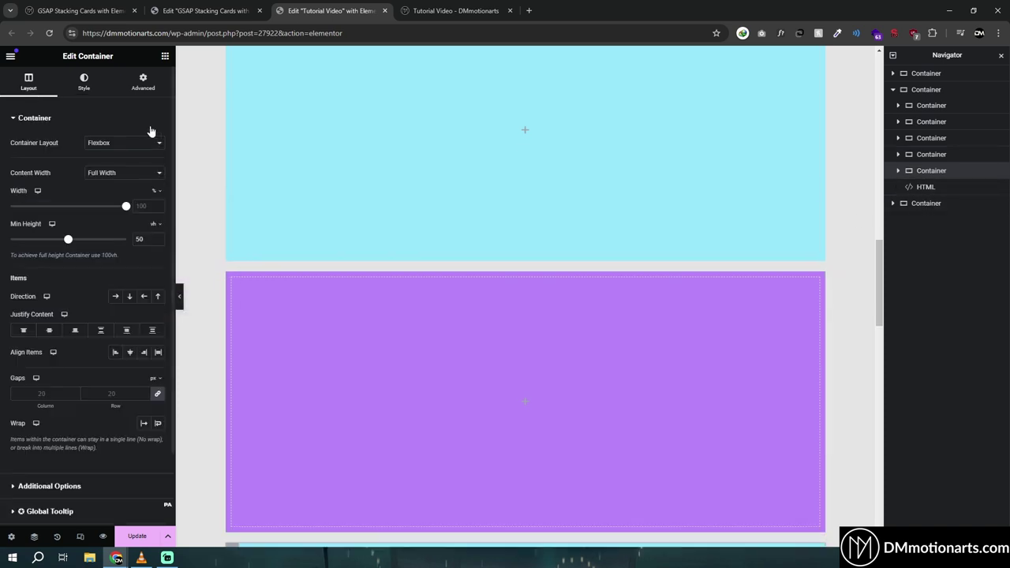
left_click(84, 82)
left_click(158, 188)
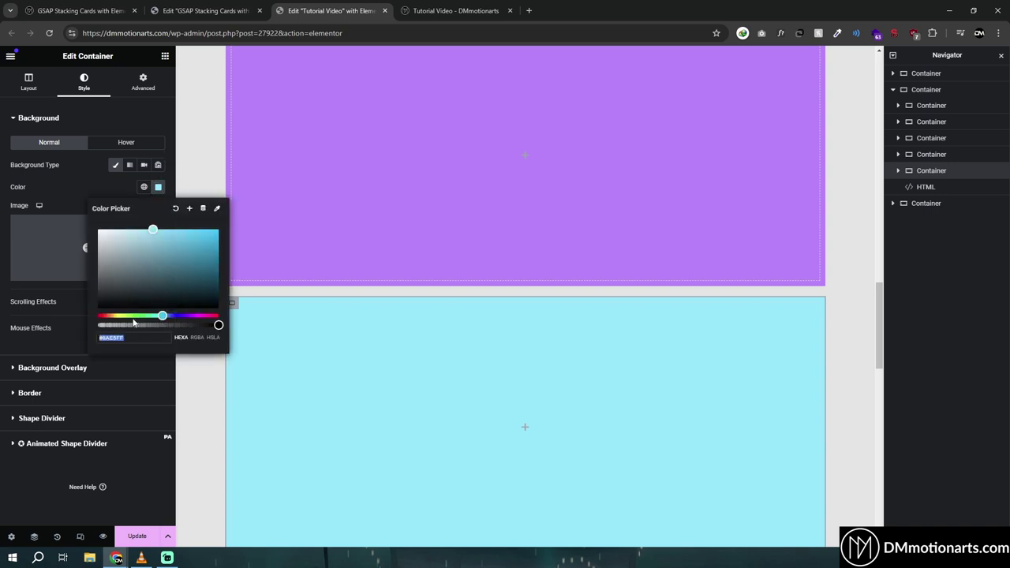
type("#D1FF8A")
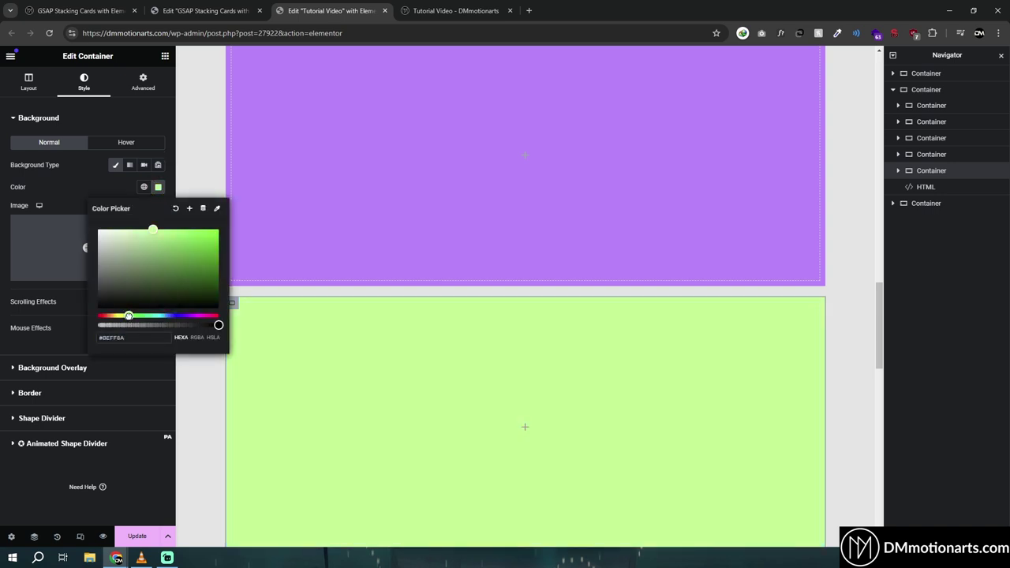
left_click(39, 131)
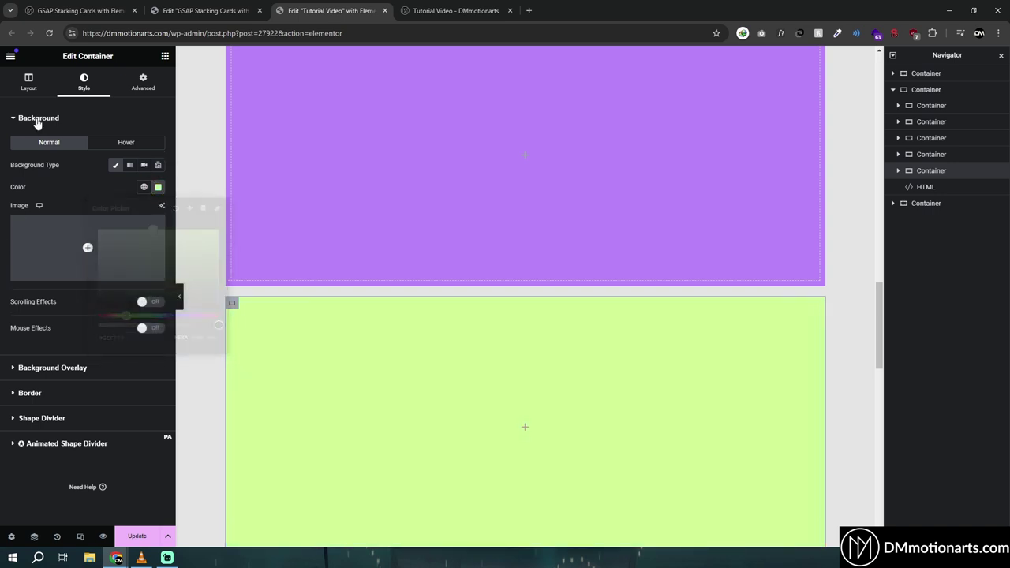
left_click(28, 82)
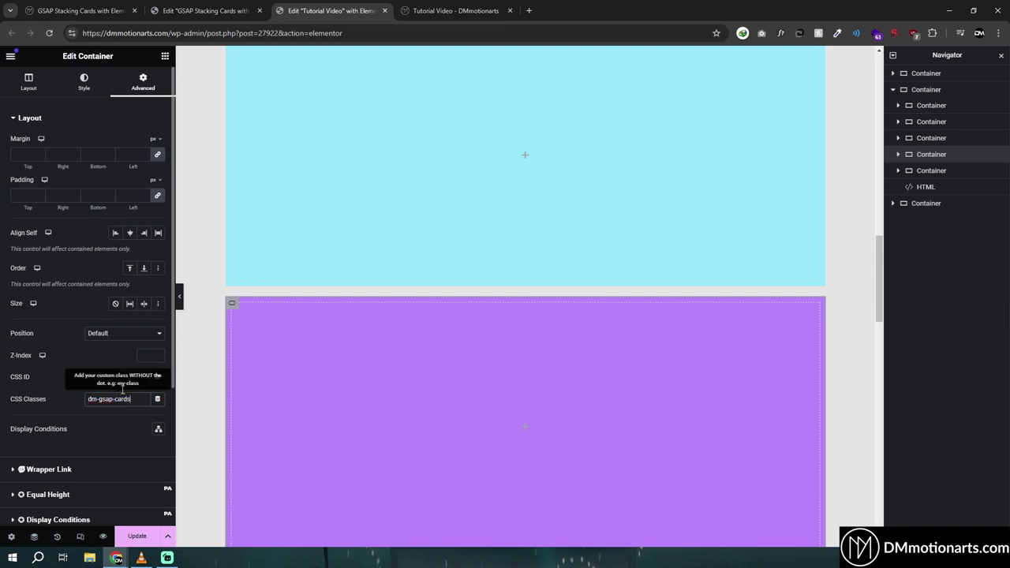
Copy the full GSAP code from the HTML widget in the GSAP Stacking Cards editor into the Tutorial Video editor's empty HTML widget.
left_click(930, 173)
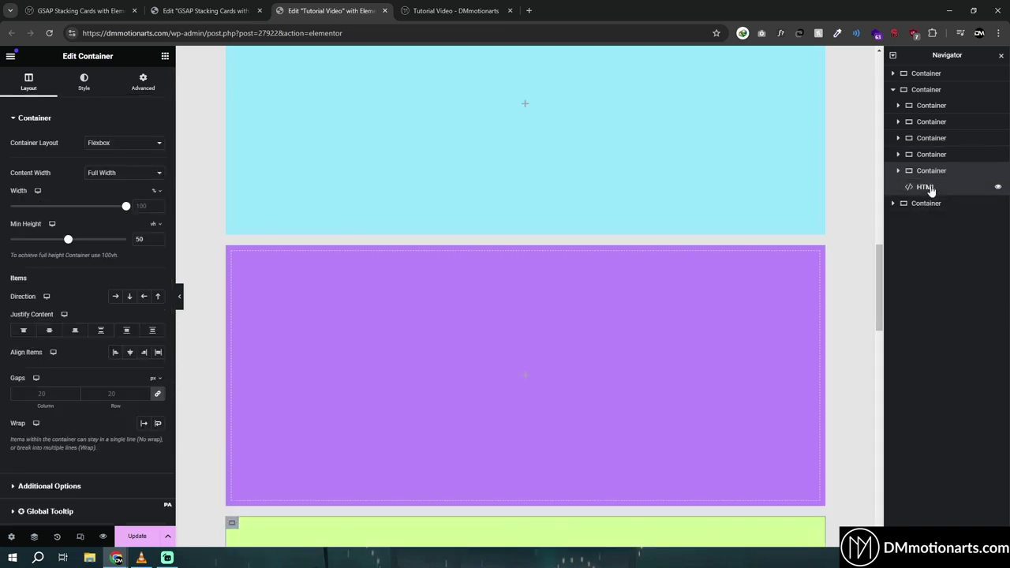
left_click(931, 187)
left_click(174, 7)
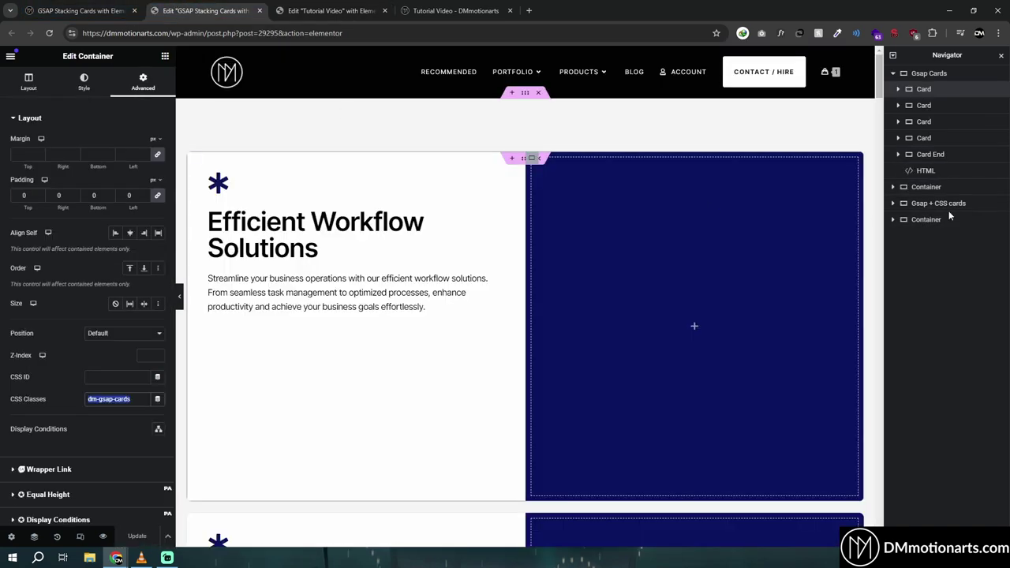
left_click(925, 171)
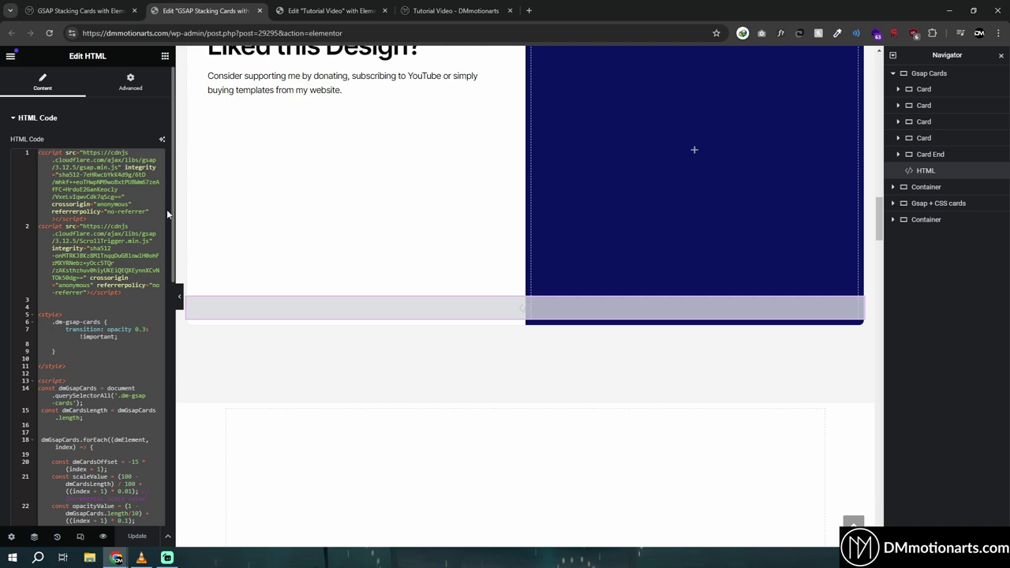
key("ctrl+Page_Down")
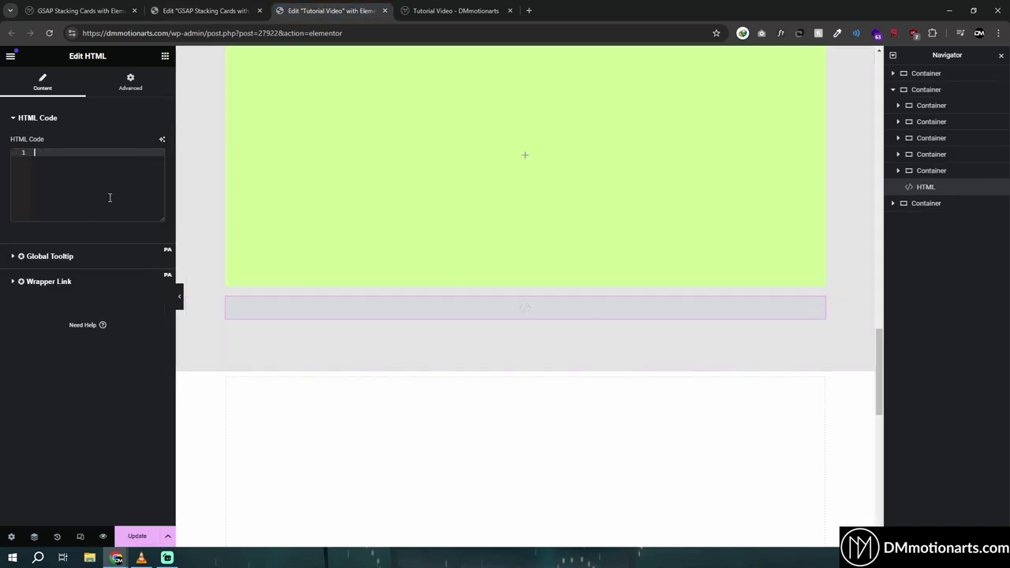
key("ctrl+v")
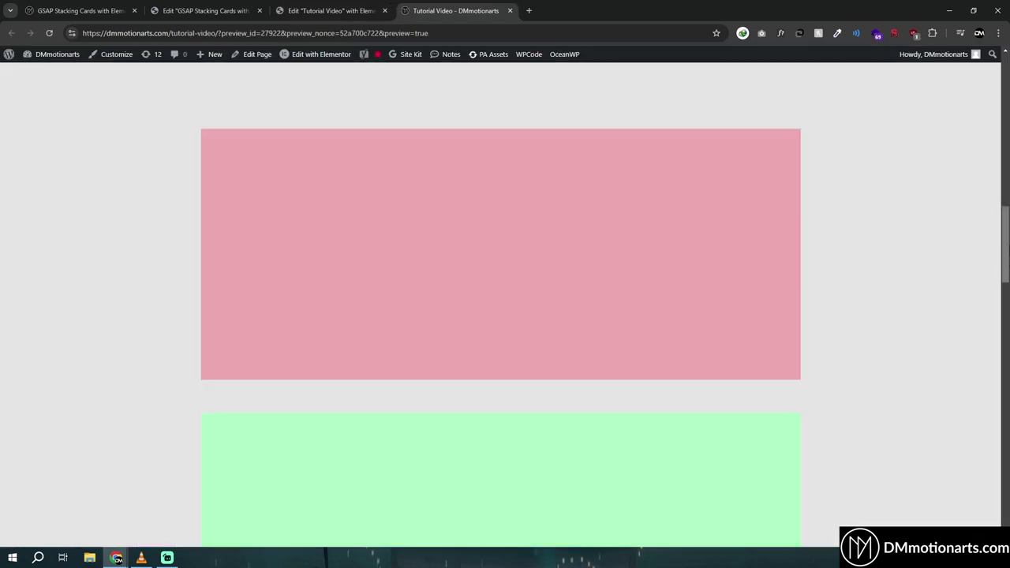
Review how the five cards scroll and stack on the Tutorial Video preview page.
scroll(155, 298, "down", 8)
scroll(501, 308, "down", 5)
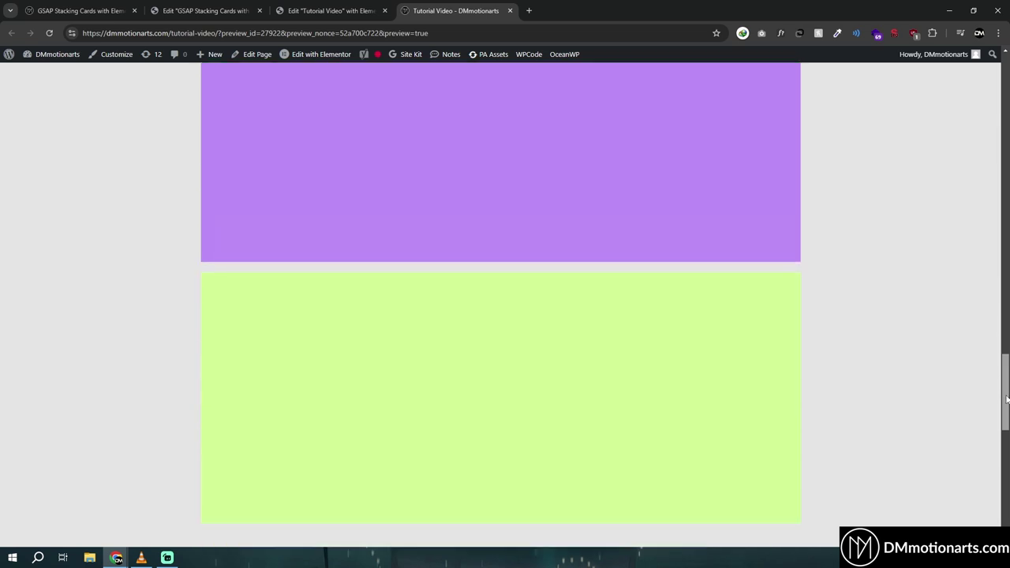
scroll(501, 307, "up", 10)
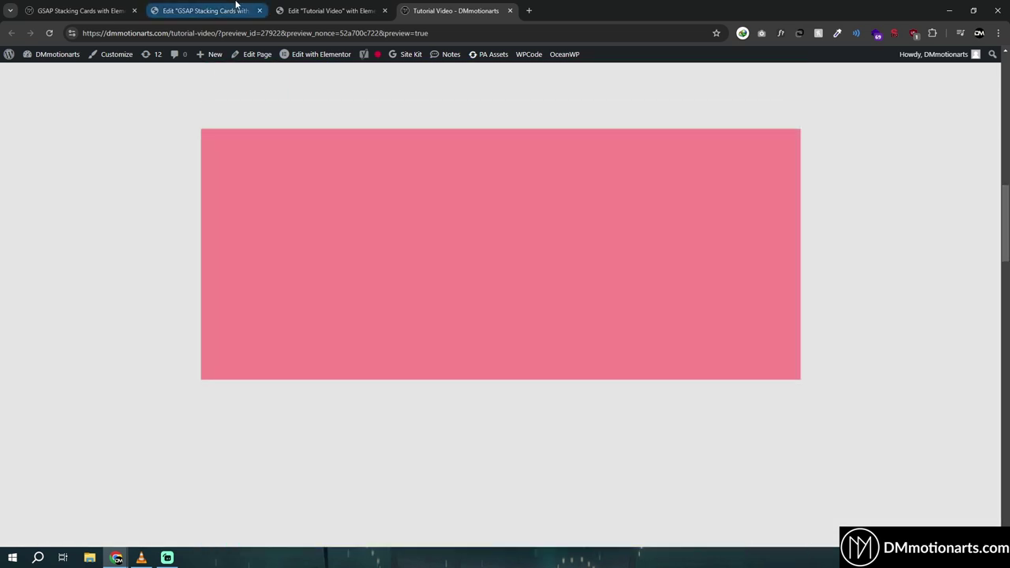
Copy the dm-gsap-cards-end CSS class from the Card End container in the GSAP Stacking Cards editor.
left_click(205, 10)
left_click(932, 154)
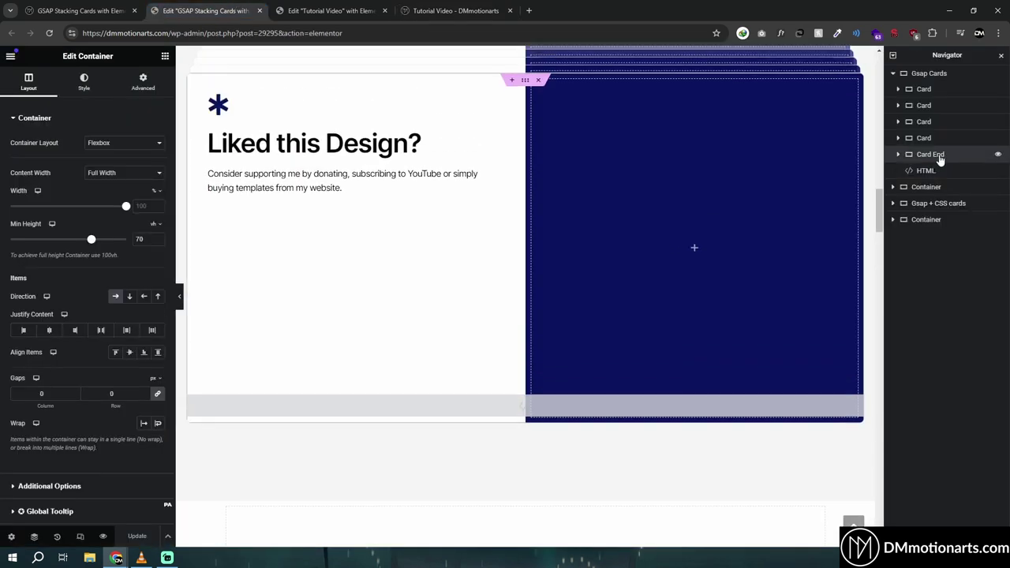
left_click(143, 82)
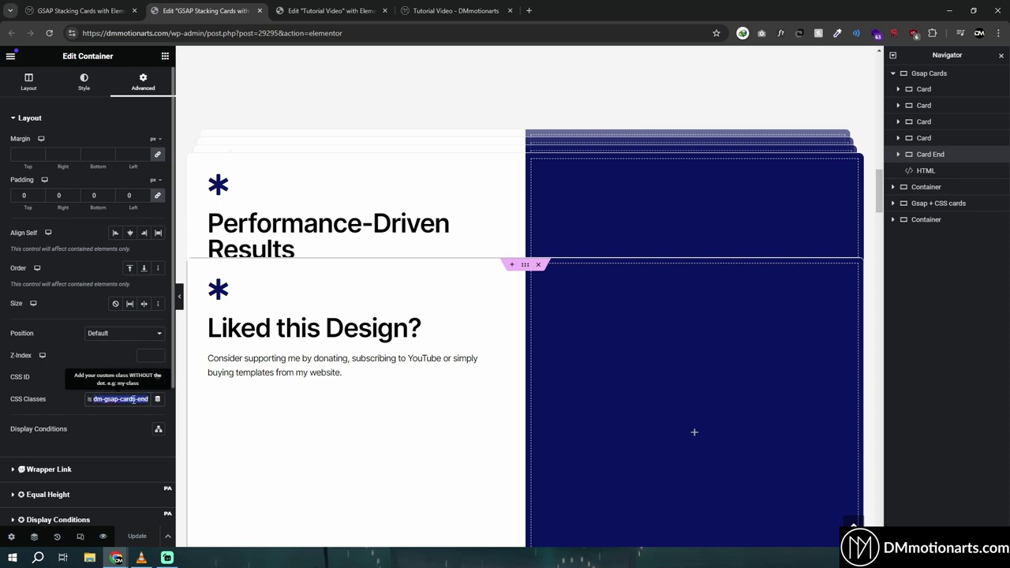
Add dm-gsap-cards-end after dm-gsap-cards in the lime green card's CSS classes in the Tutorial Video editor.
left_click(348, 8)
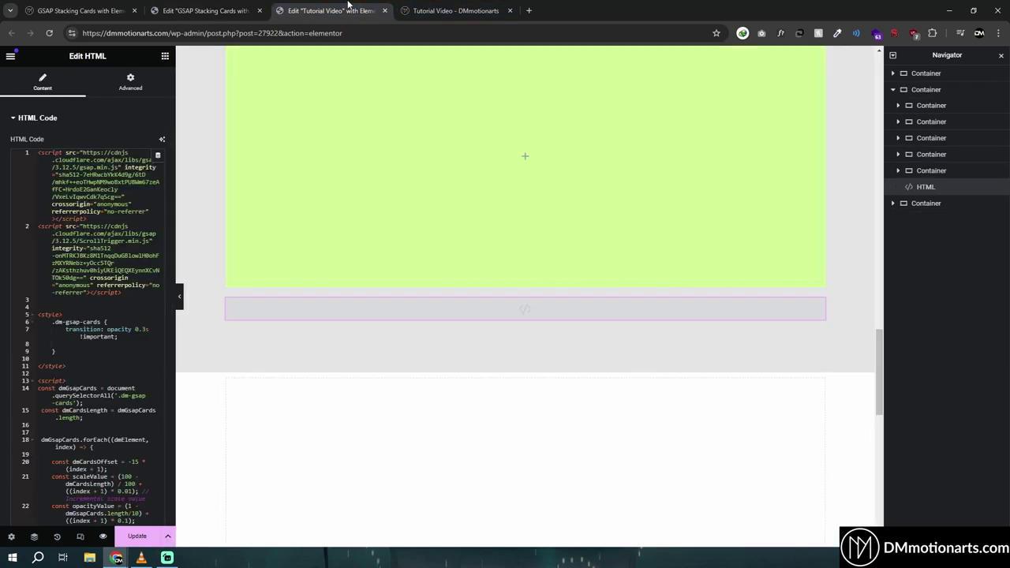
left_click(919, 171)
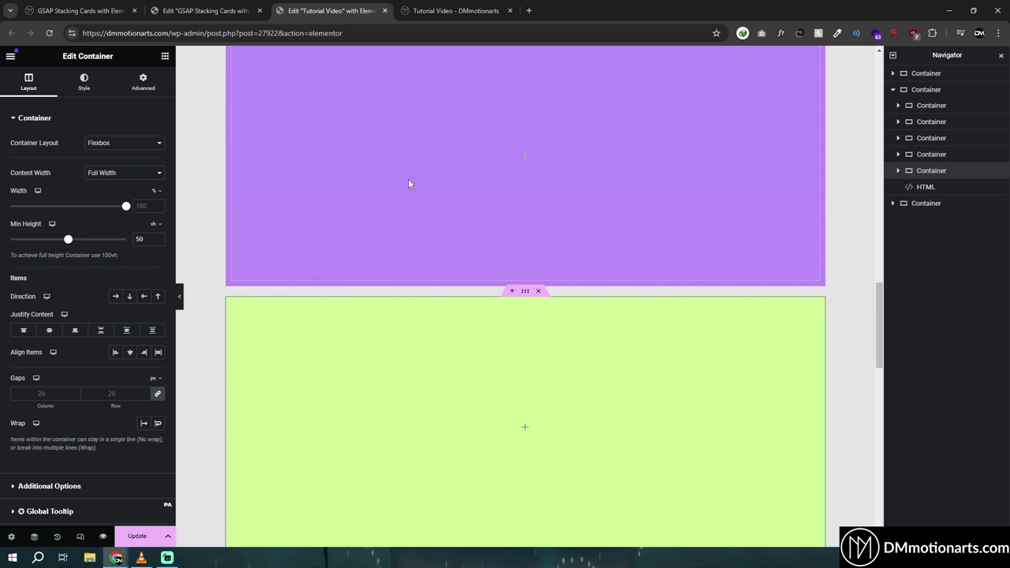
left_click(143, 81)
left_click(137, 398)
type("dm-gsap-cards")
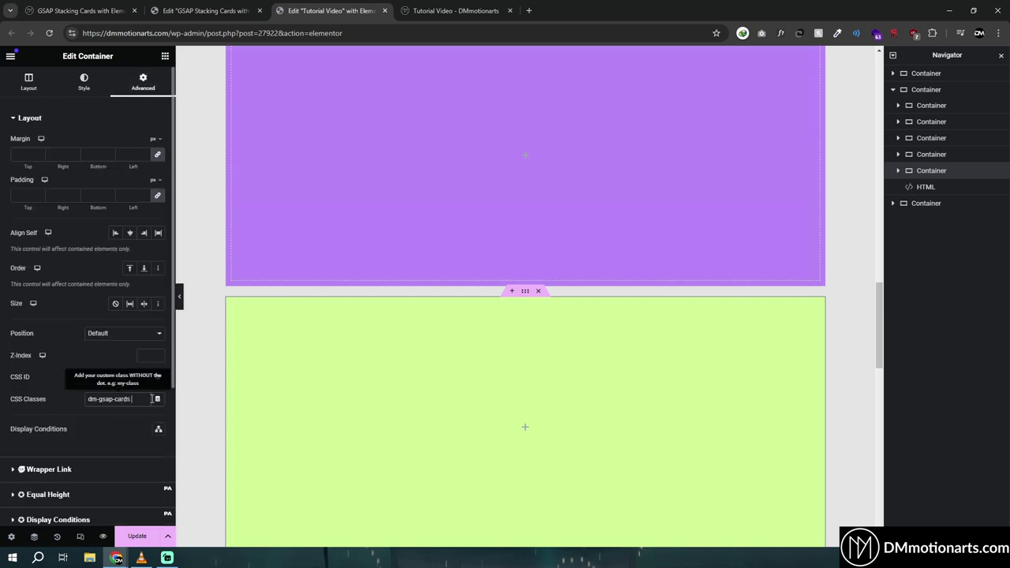
key("ctrl+v")
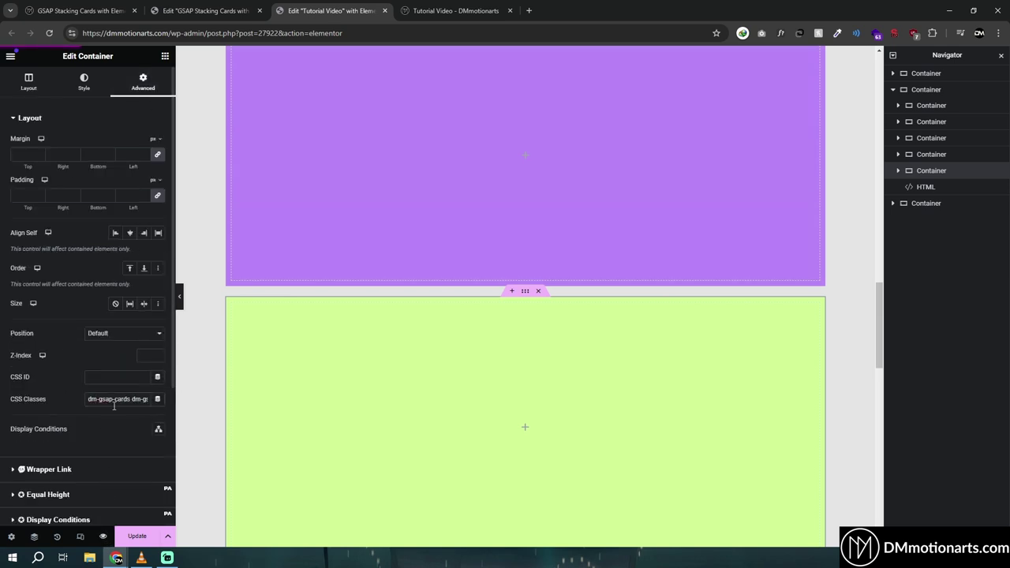
Reload the Tutorial Video preview page and check the scrolling of the red card.
key("ctrl+Tab")
key("ctrl+r")
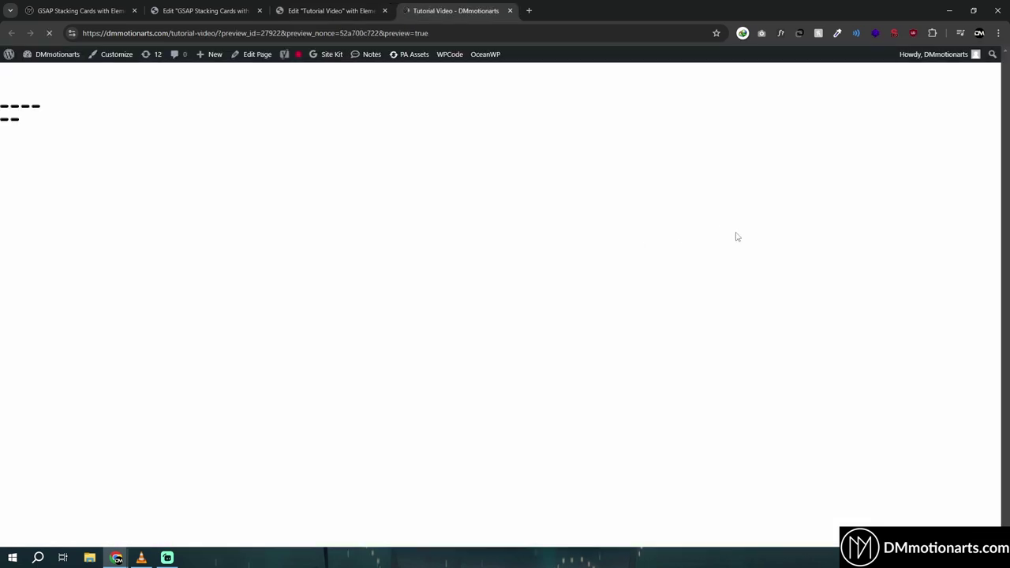
scroll(505, 315, "down", 5)
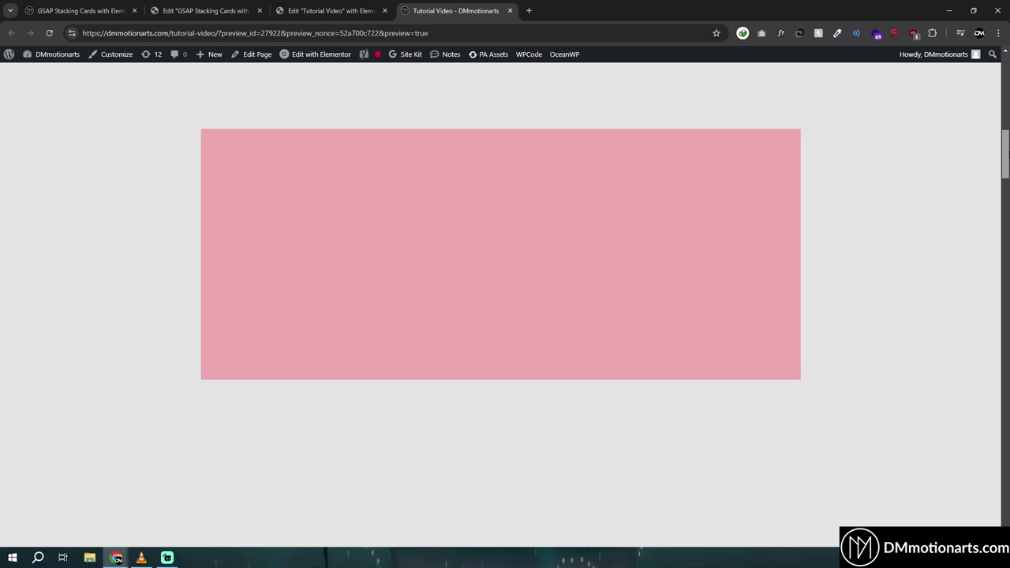
Compare the end-card class with the GSAP Stacking Cards editor, then update the Tutorial Video page and review its stacking in the preview.
left_click(332, 10)
left_click(225, 6)
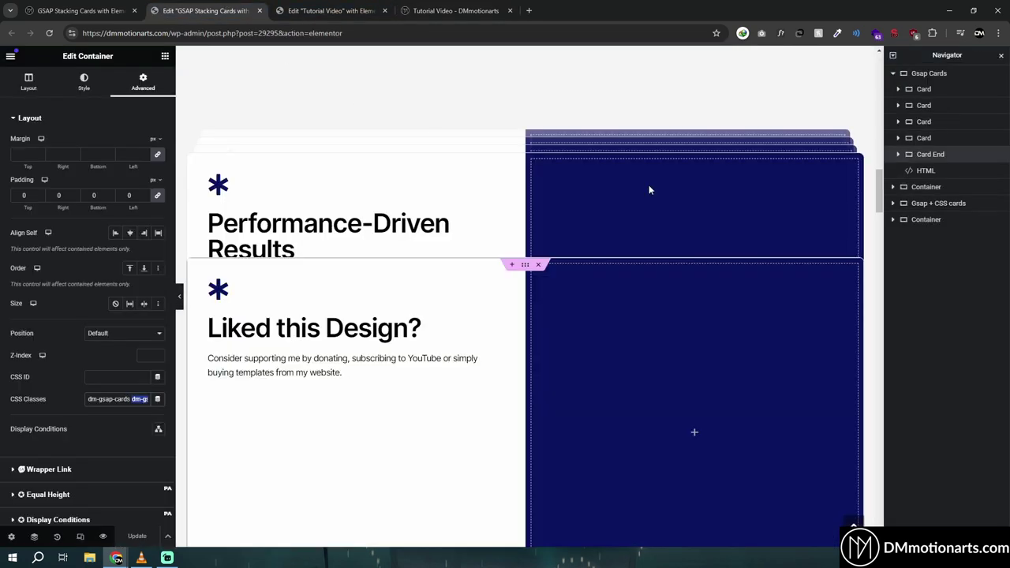
key("ctrl+Tab")
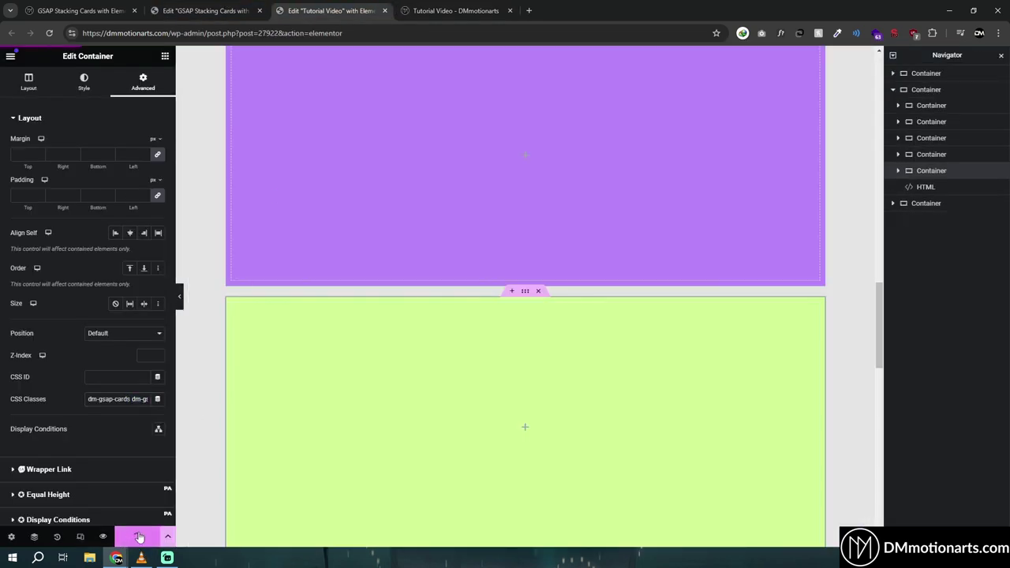
left_click(139, 537)
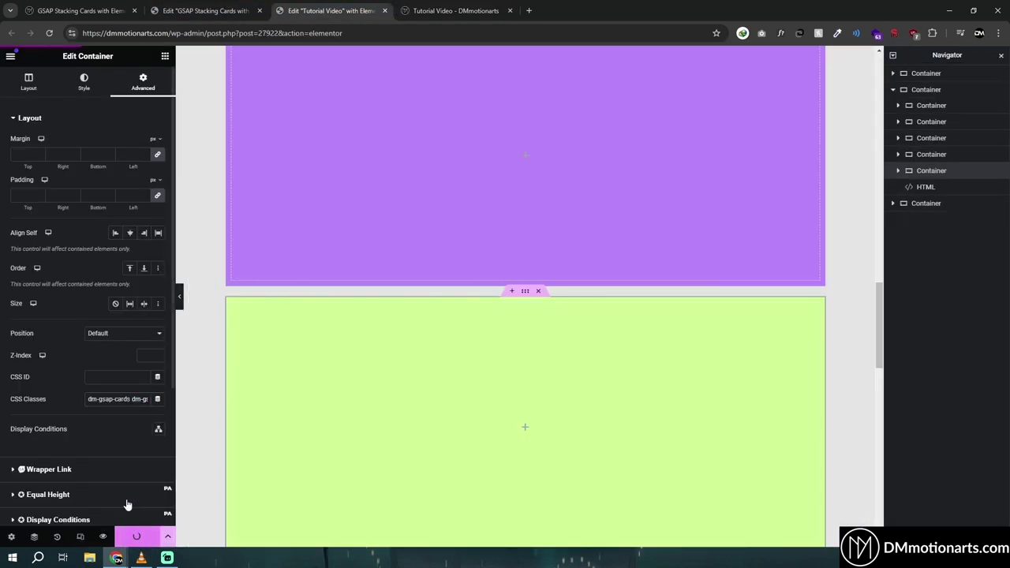
left_click(460, 5)
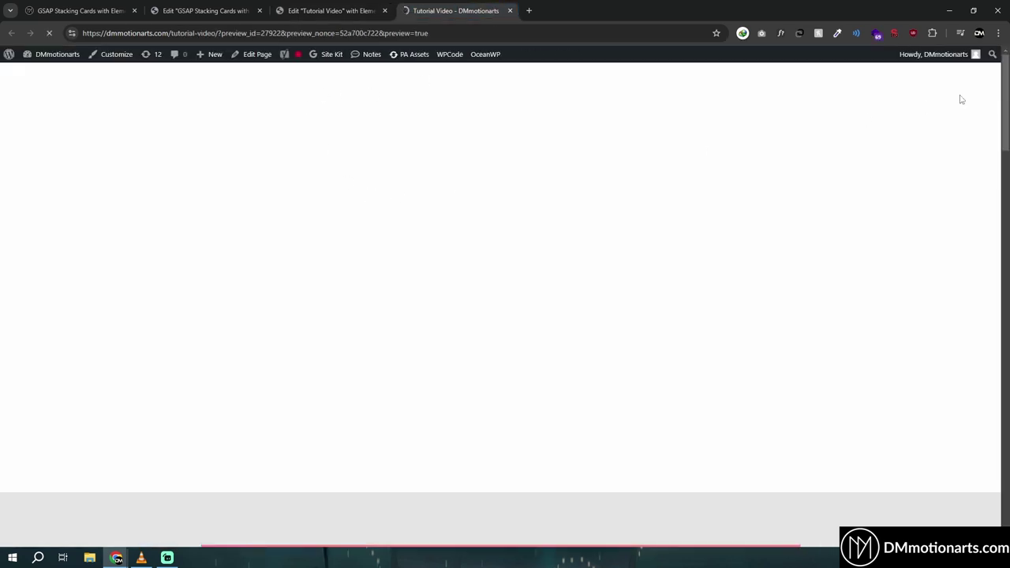
left_click_drag(1007, 99, 1006, 368)
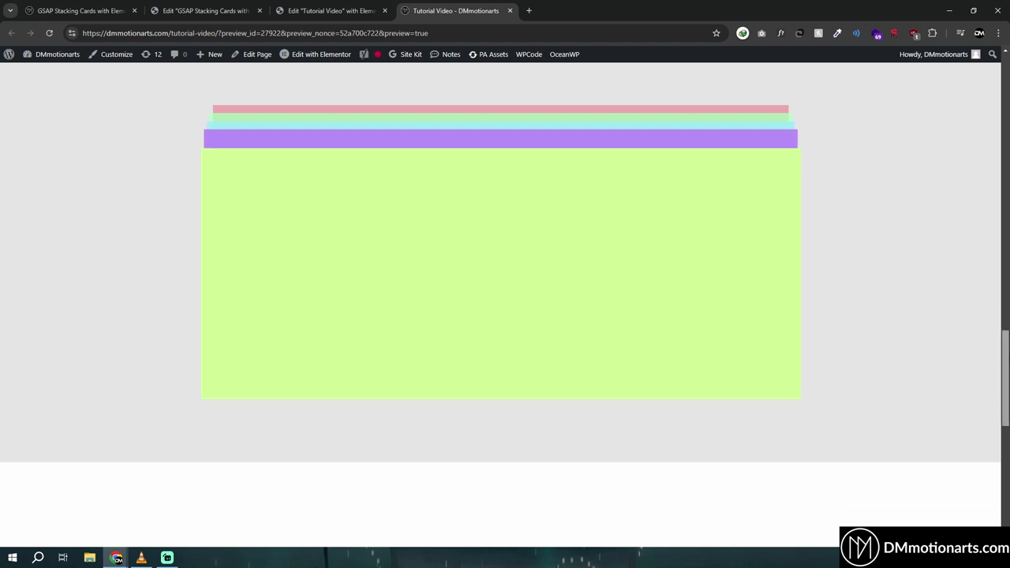
Examine the card stacking against the ScrollTrigger start and end markers on the Tutorial Video preview page.
left_click(203, 11)
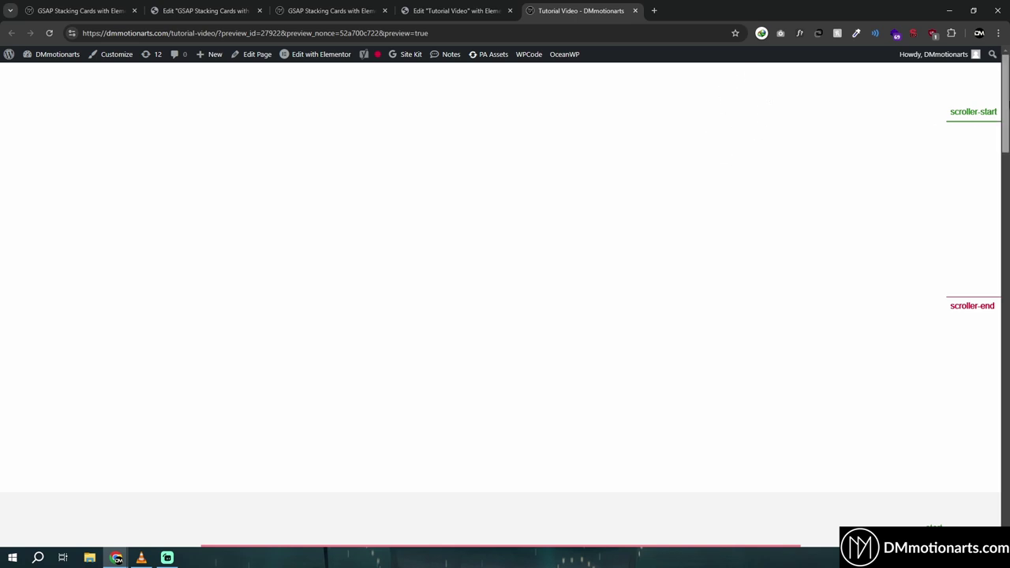
scroll(500, 305, "down", 1)
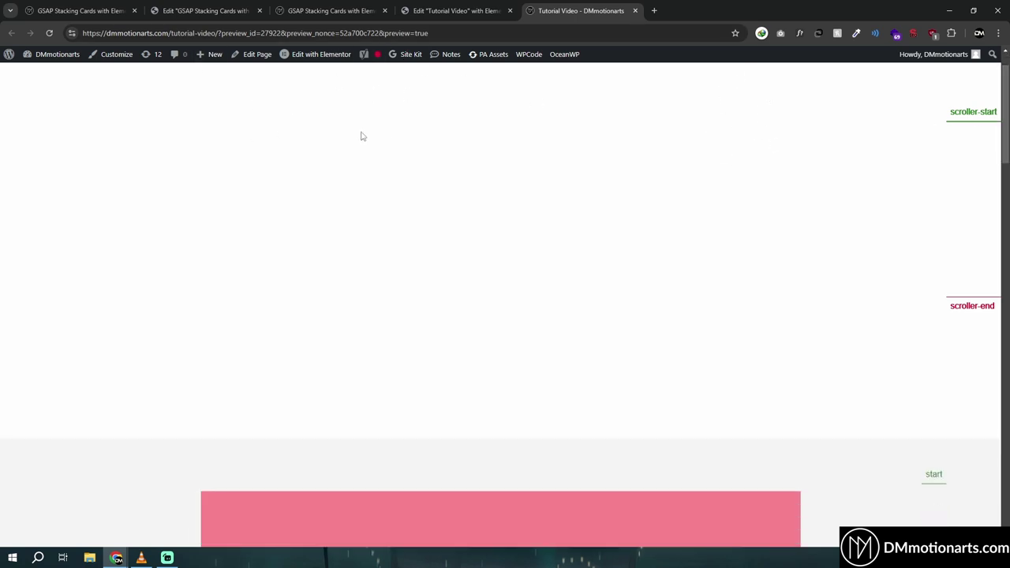
left_click_drag(996, 188, 1005, 376)
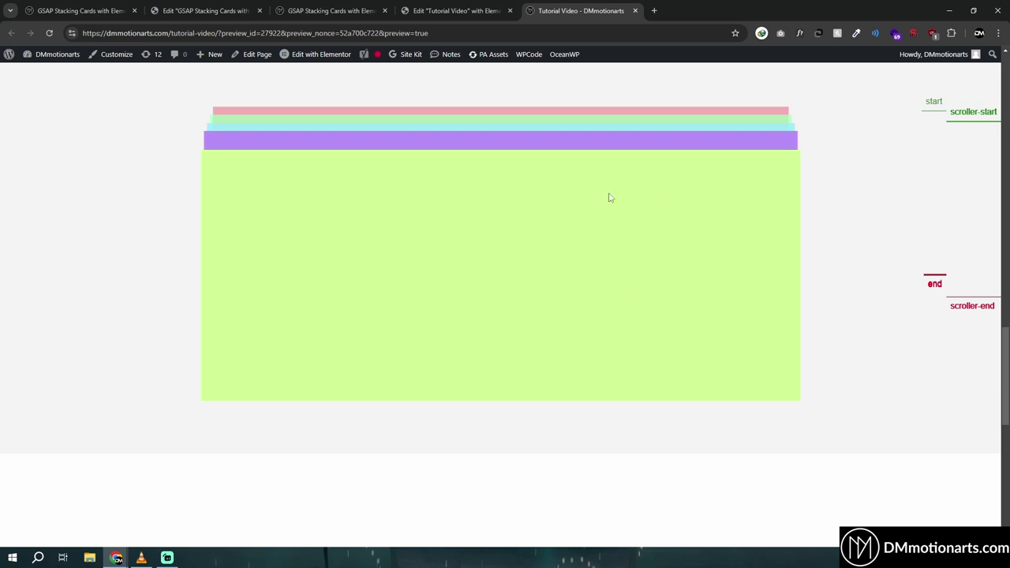
Replace the Tutorial Video page's HTML code with the code from the GSAP Stacking Cards editor, then update the page and reload its preview.
left_click(462, 6)
left_click(204, 10)
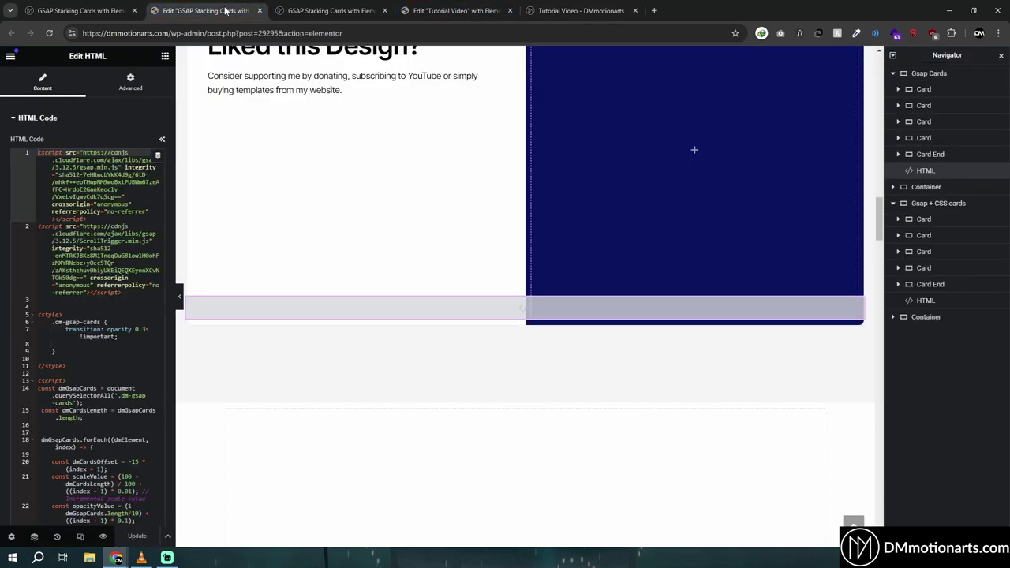
left_click(426, 8)
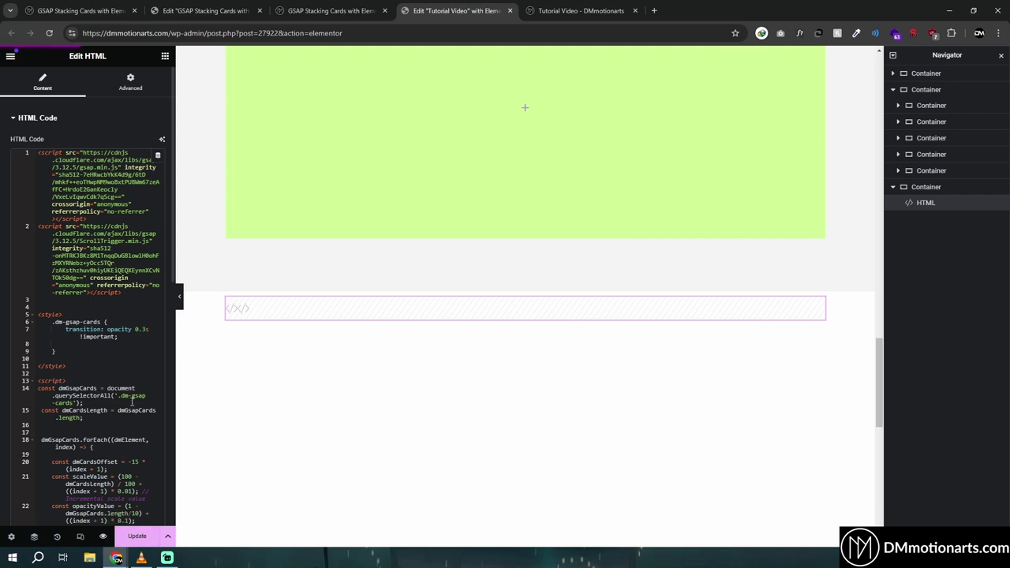
left_click(102, 538)
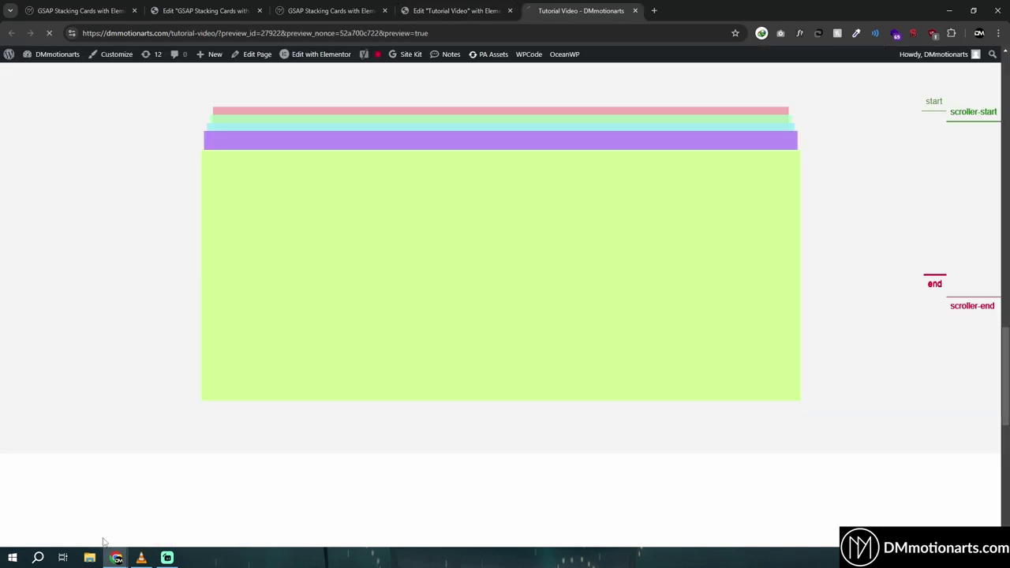
left_click(446, 10)
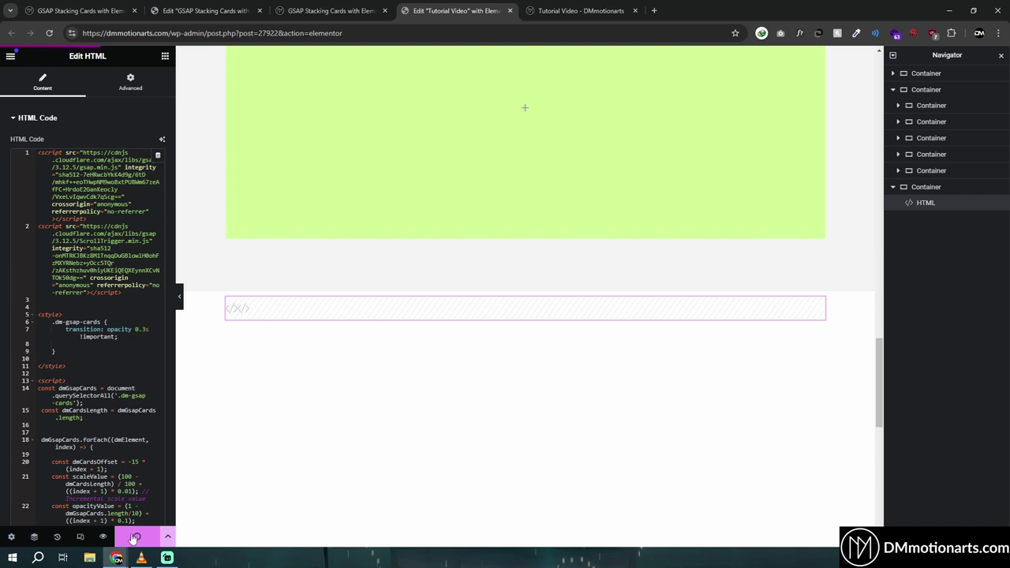
left_click(134, 537)
left_click(567, 11)
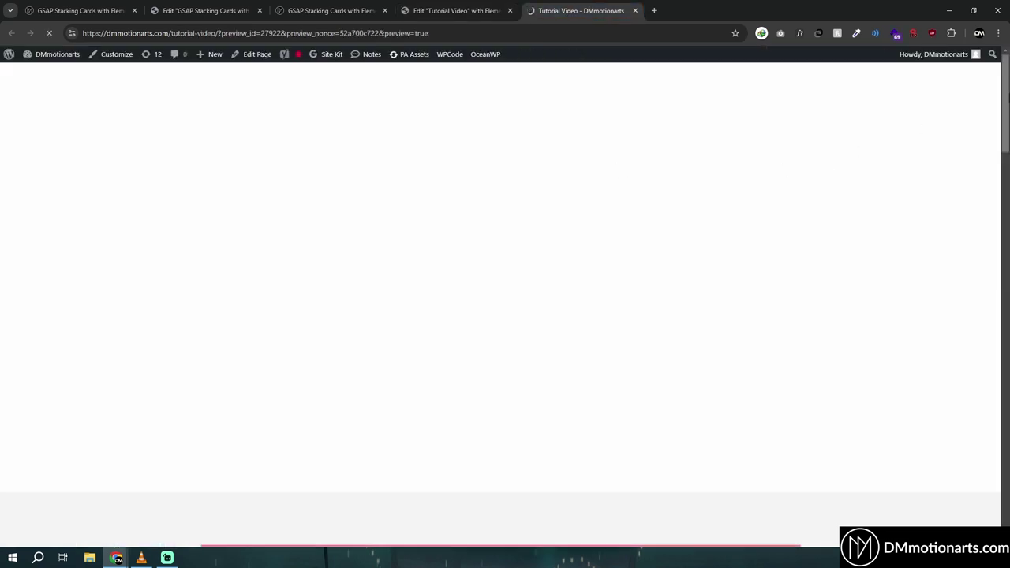
scroll(505, 315, "down", 5)
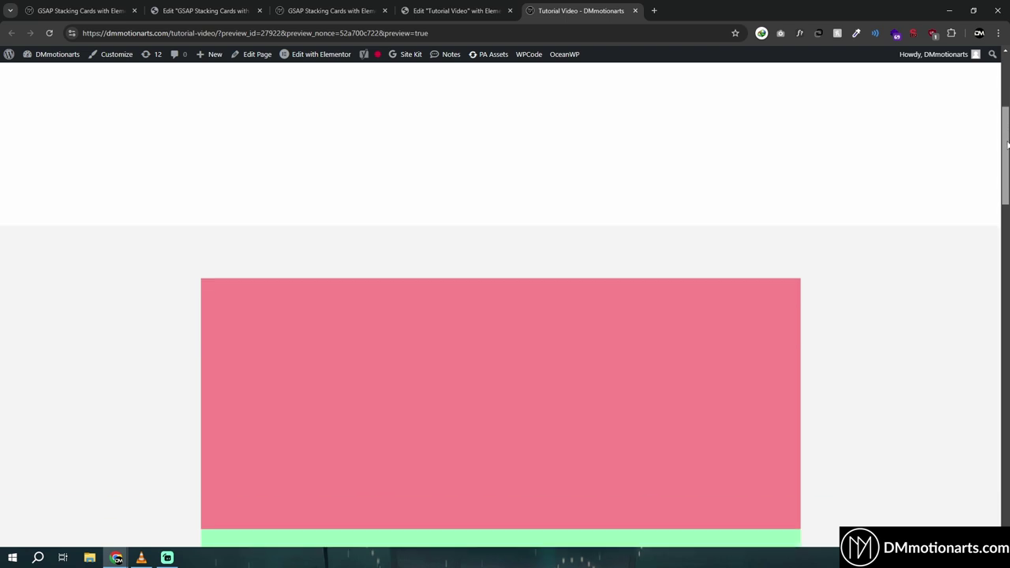
Clear the column and row gap values of the container holding the cards in the Tutorial Video editor and update the page.
left_click(456, 11)
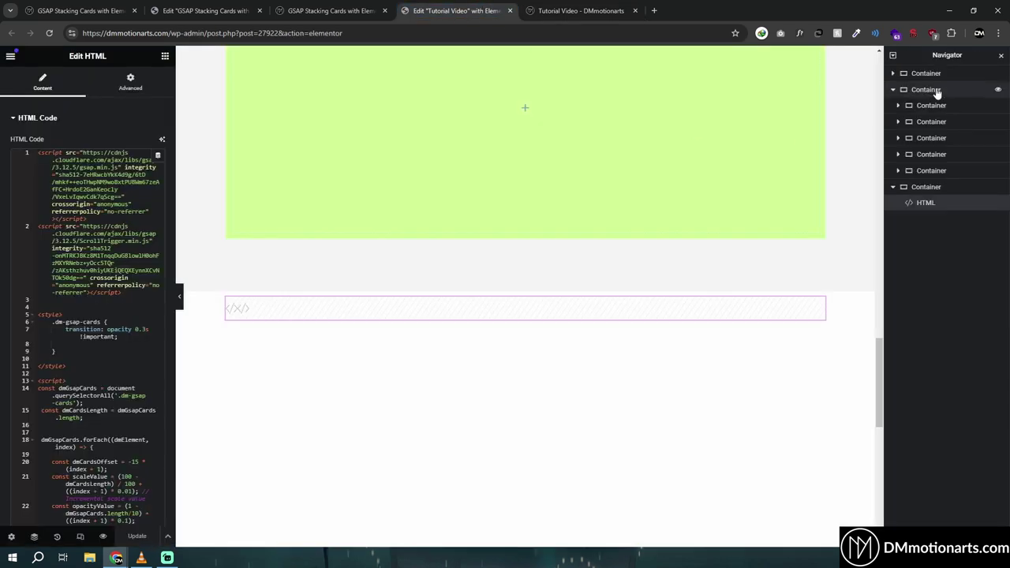
left_click(916, 89)
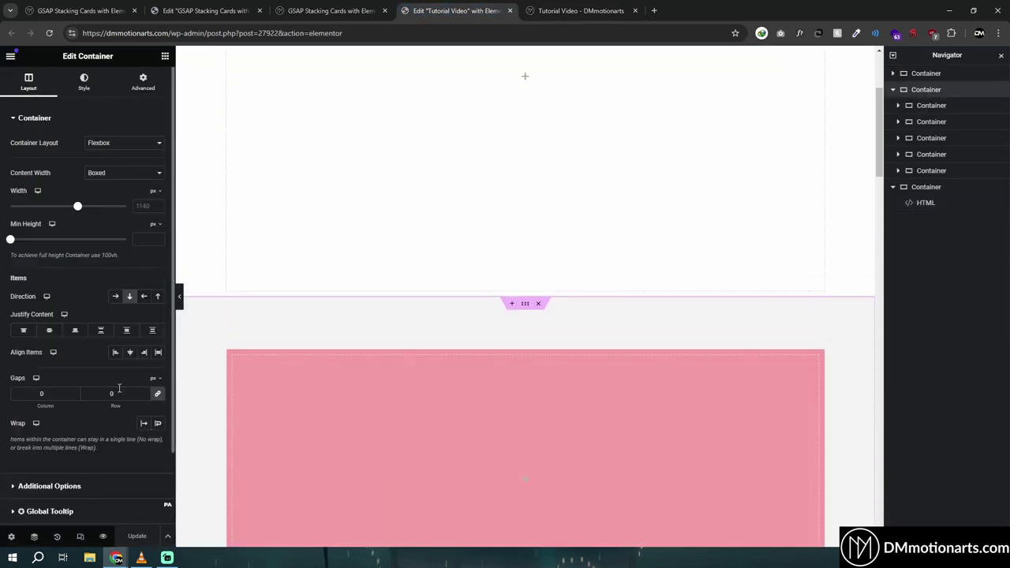
left_click(119, 391)
key("BackSpace")
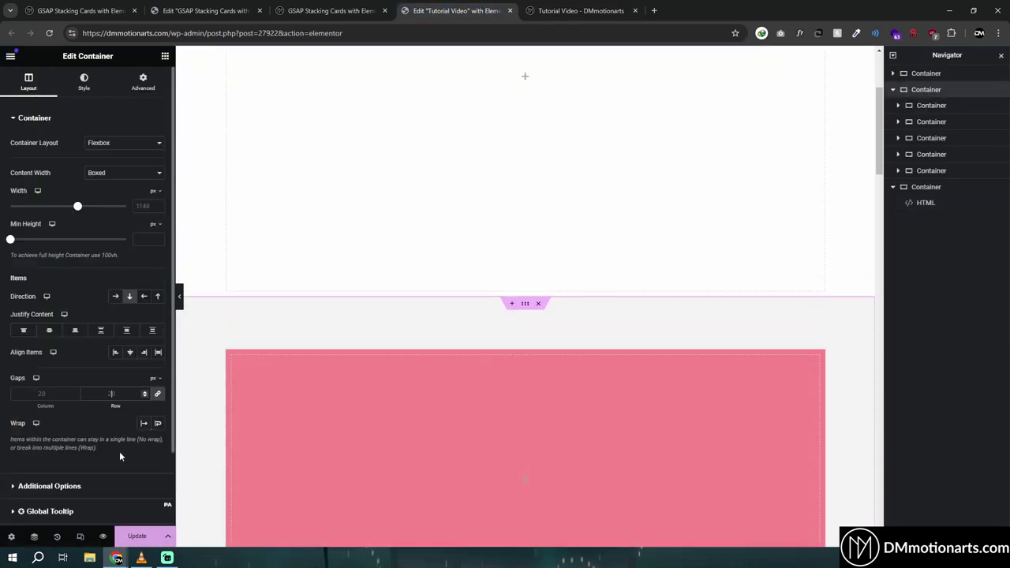
left_click(139, 535)
left_click(15, 119)
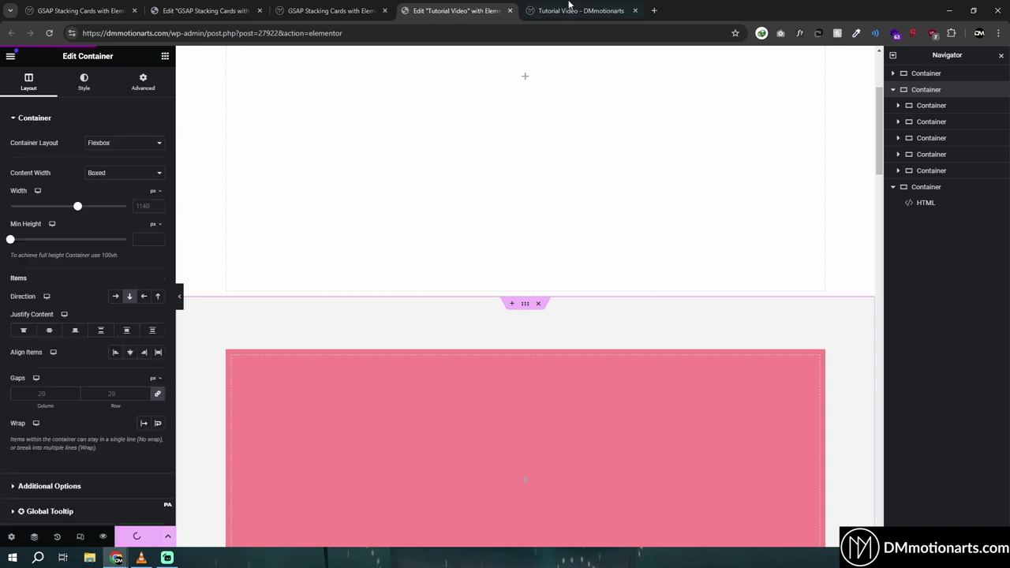
Examine how the cards stack and how the stack releases after the lime green card on the Tutorial Video preview page.
left_click(581, 10)
scroll(505, 316, "down", 3)
scroll(505, 315, "down", 5)
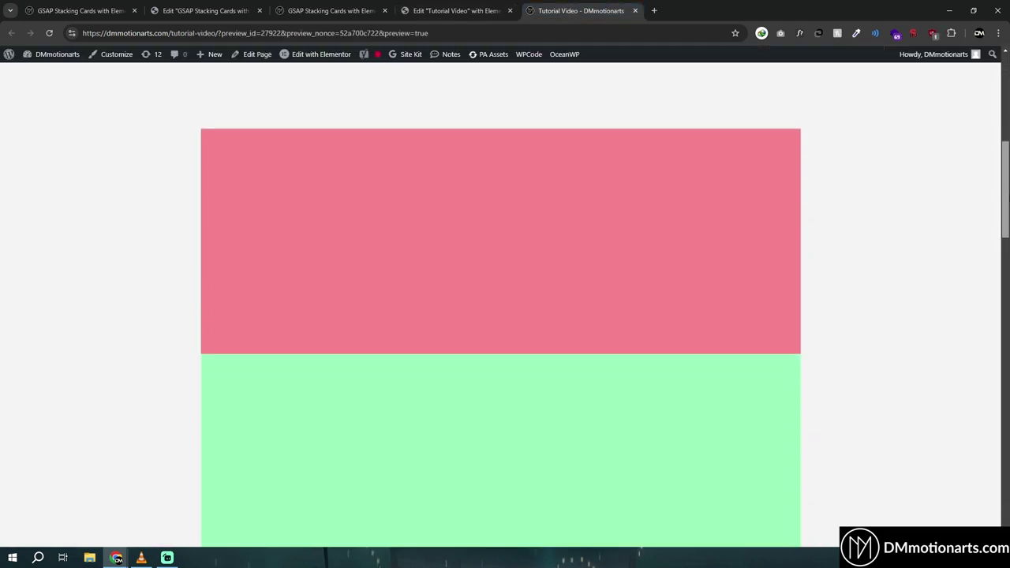
scroll(505, 316, "down", 5)
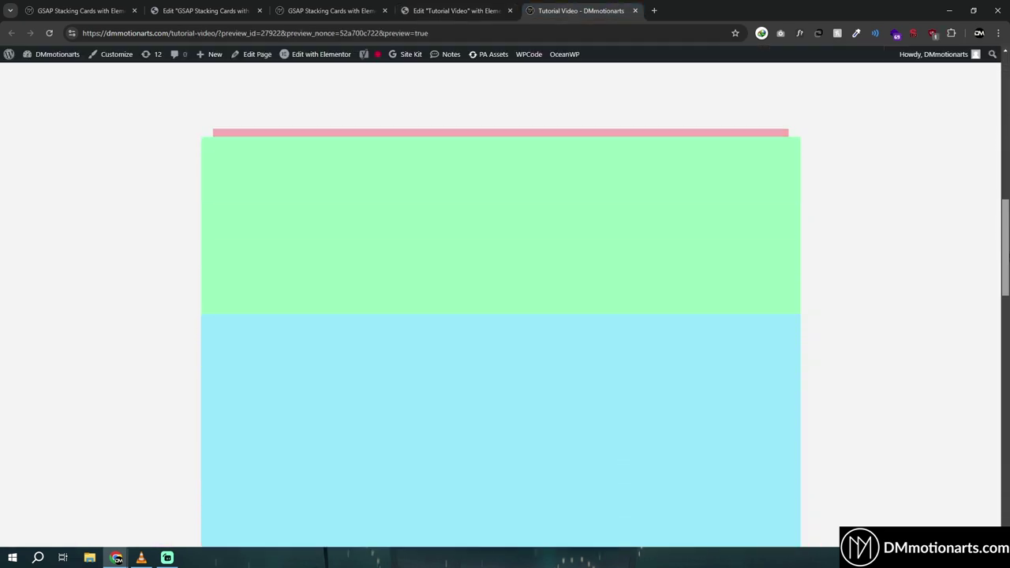
scroll(505, 316, "down", 5)
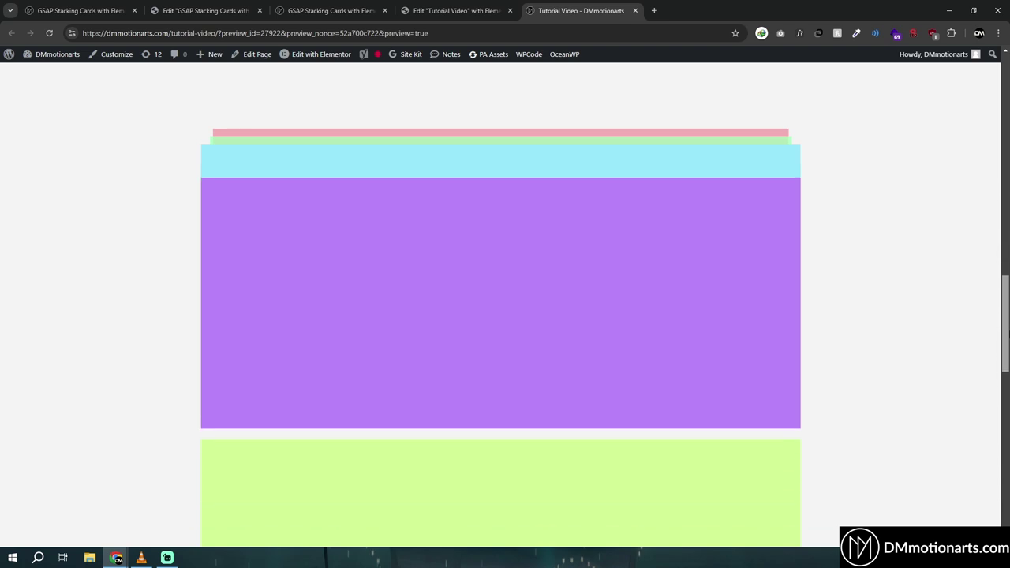
scroll(505, 316, "down", 3)
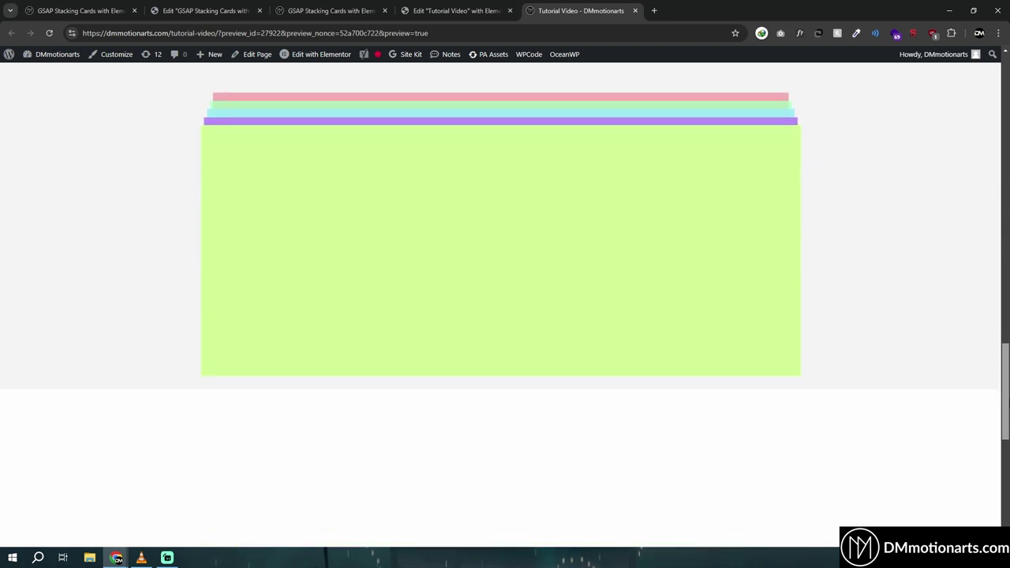
scroll(505, 316, "up", 3)
left_click_drag(1006, 382, 1007, 384)
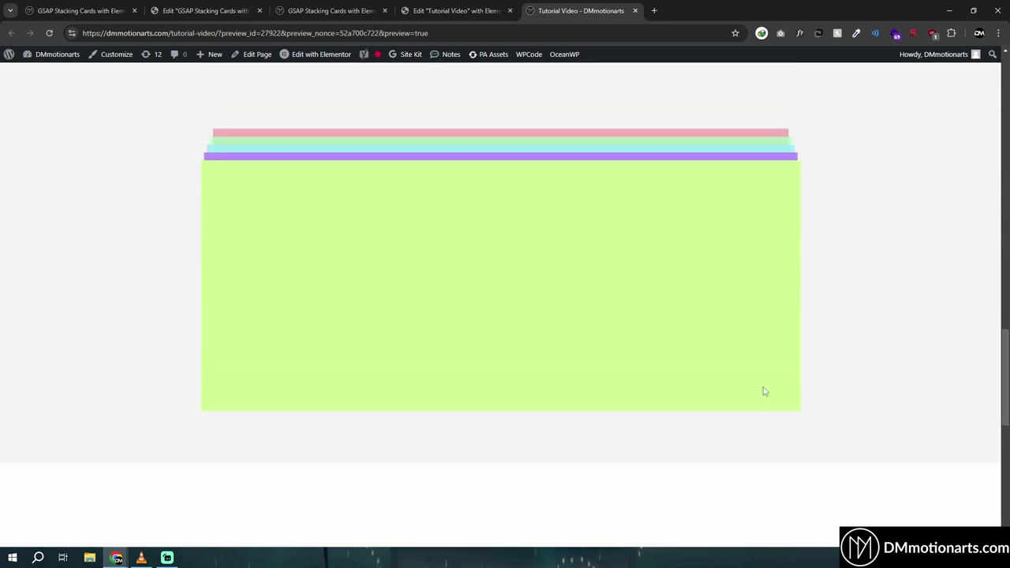
scroll(505, 316, "up", 3)
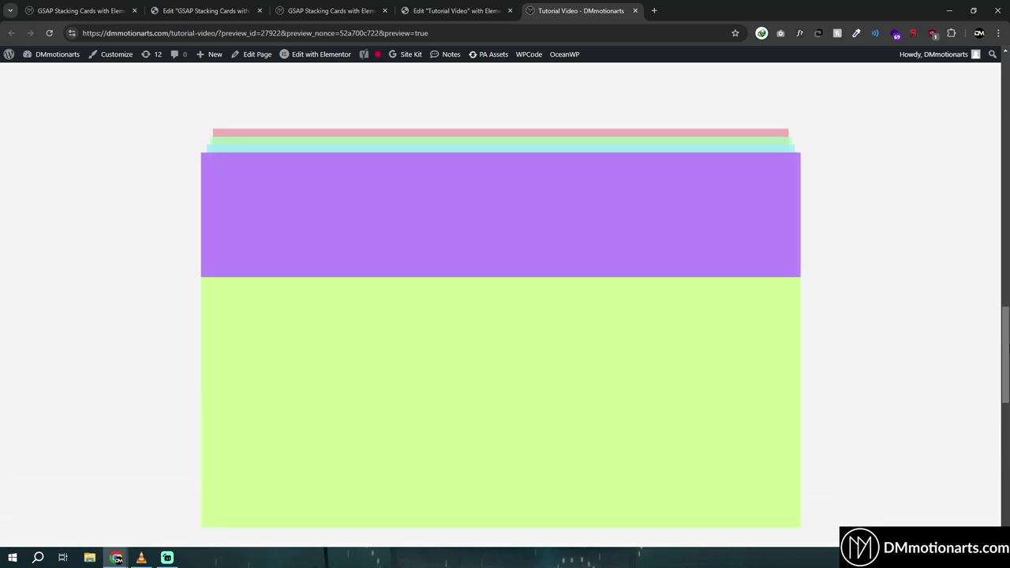
scroll(506, 316, "down", 3)
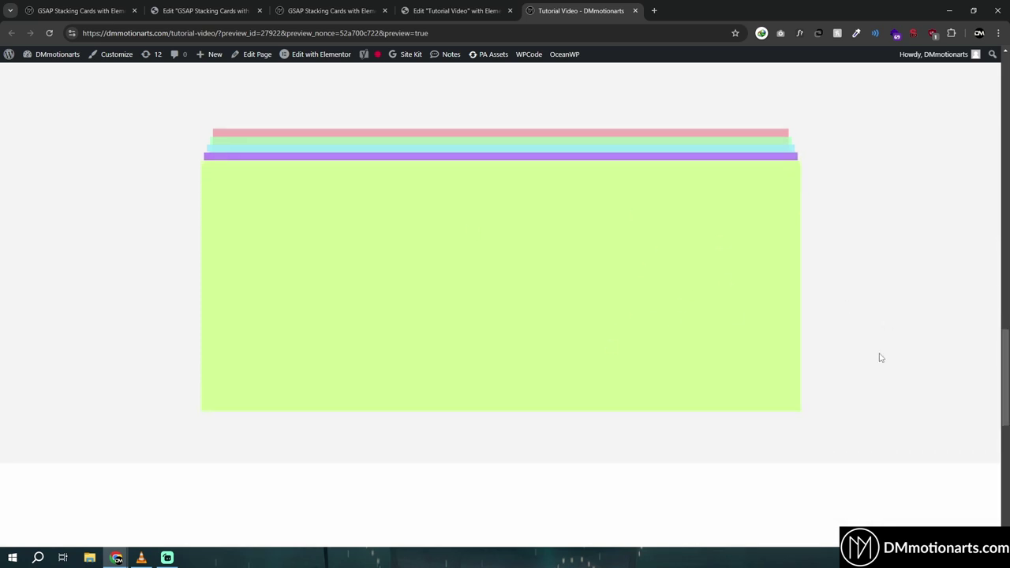
scroll(882, 369, "down", 1)
scroll(506, 284, "down", 2)
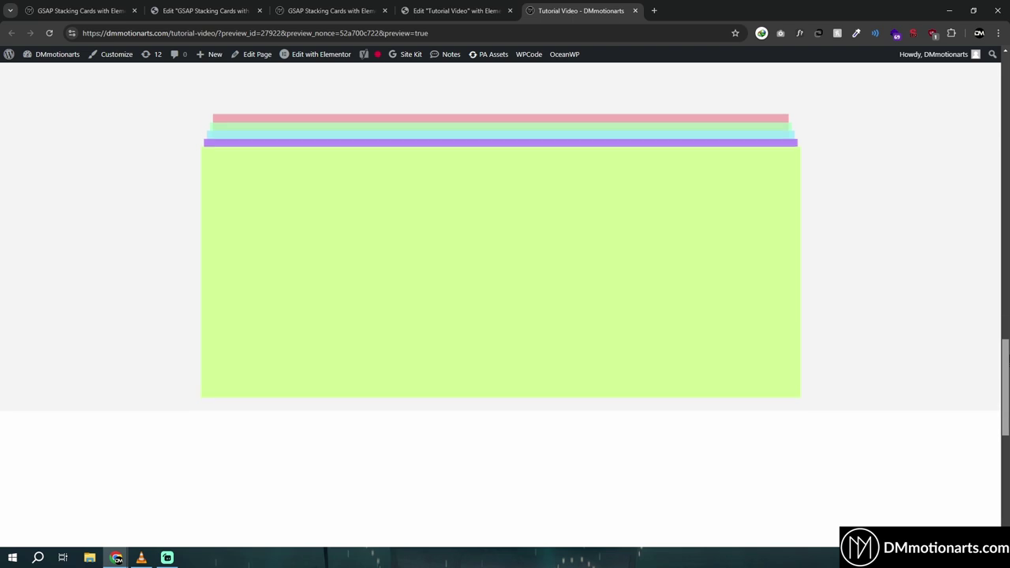
scroll(506, 284, "up", 3)
scroll(506, 284, "down", 3)
scroll(505, 284, "up", 2)
left_click_drag(1005, 348, 1006, 351)
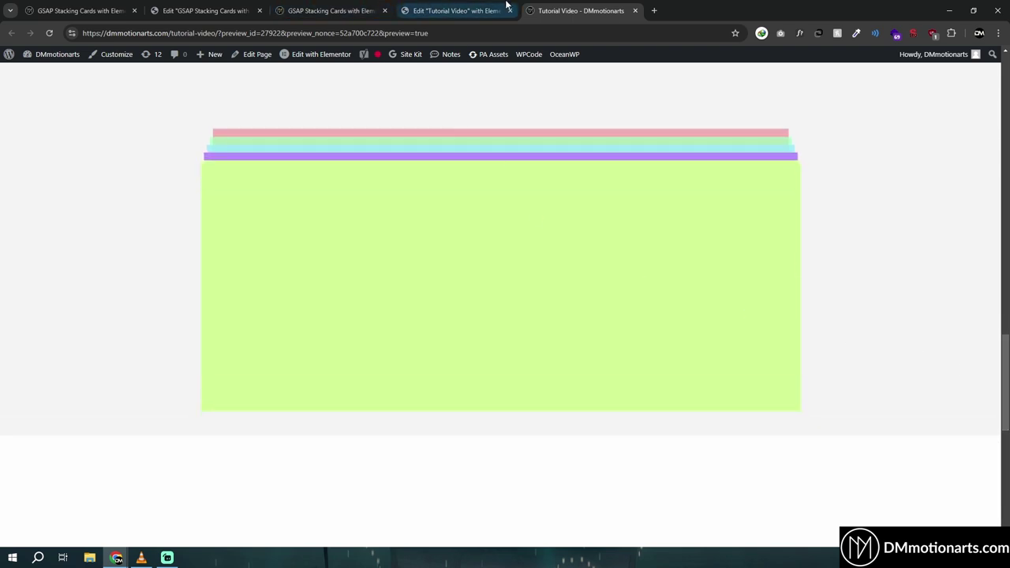
Set markers to true in the first ScrollTrigger of the Tutorial Video page's HTML code and update the page.
key("ctrl+shift+Tab")
left_click(927, 203)
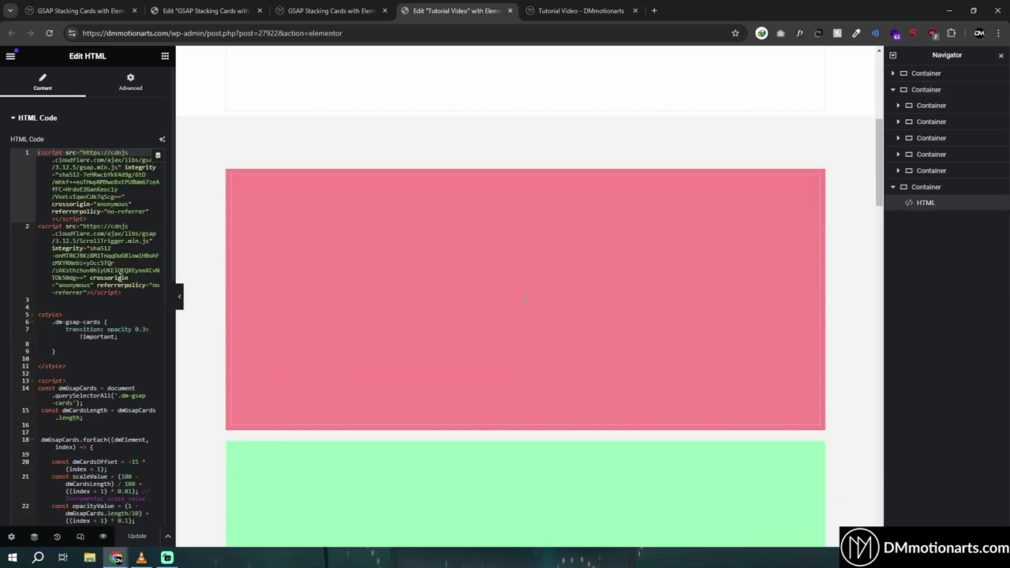
scroll(102, 234, "down", 3)
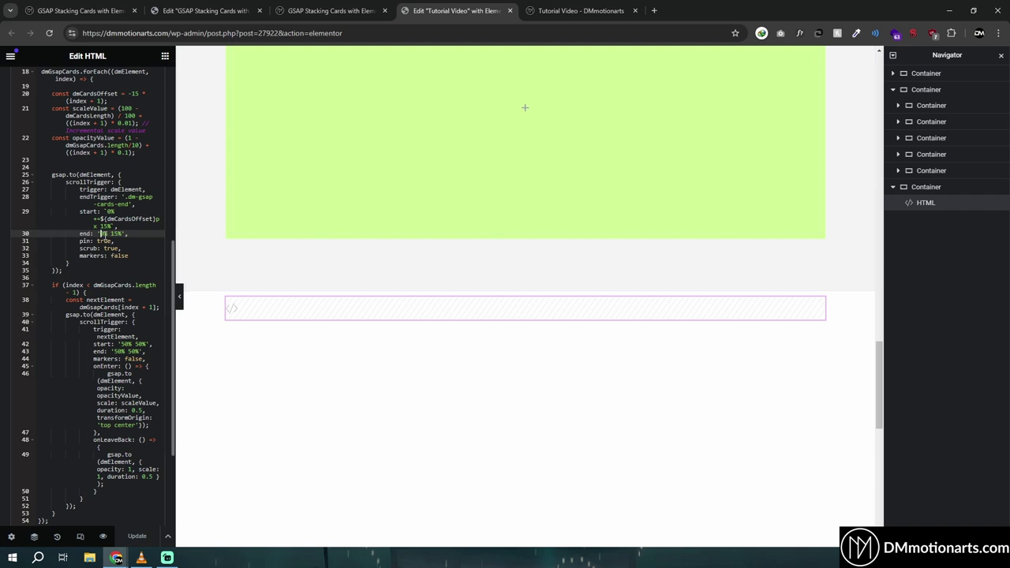
left_click(597, 7)
mouse_move(1007, 364)
left_mouse_down()
mouse_move(1007, 346)
mouse_move(1007, 365)
left_mouse_up()
left_click(485, 15)
left_click(127, 256)
key("BackSpace")
key("BackSpace")
key("BackSpace")
key("BackSpace")
key("BackSpace")
type("true")
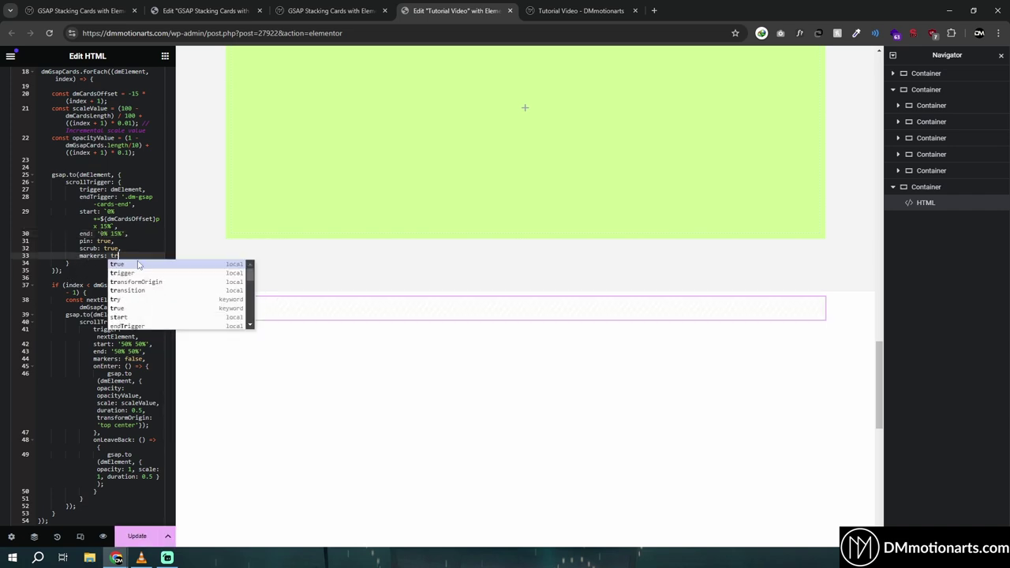
left_click(134, 539)
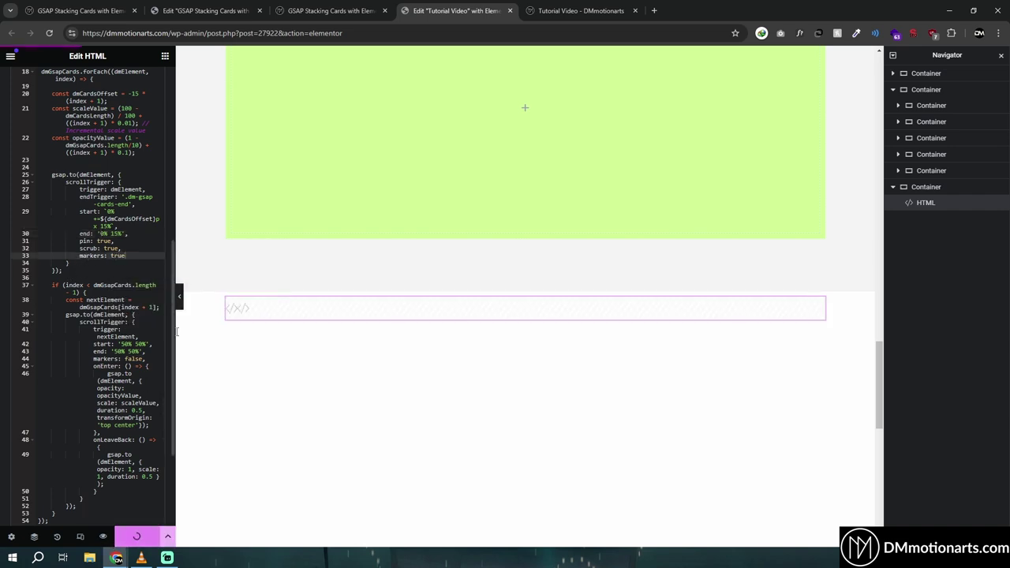
Reload the Tutorial Video preview and check each card's pinning against the start and end markers down to the last card.
left_click(563, 10)
key("F5")
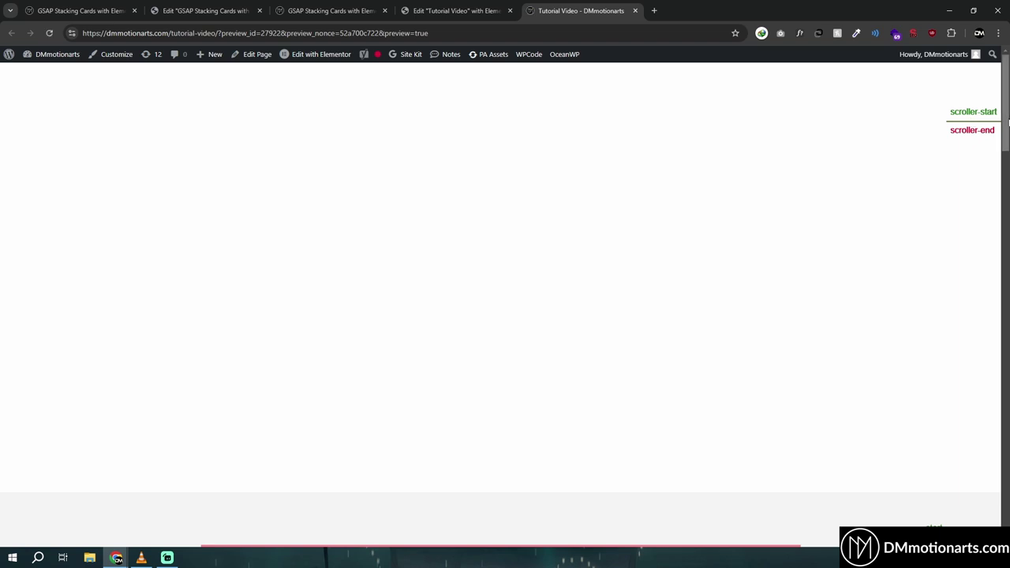
scroll(940, 140, "down", 5)
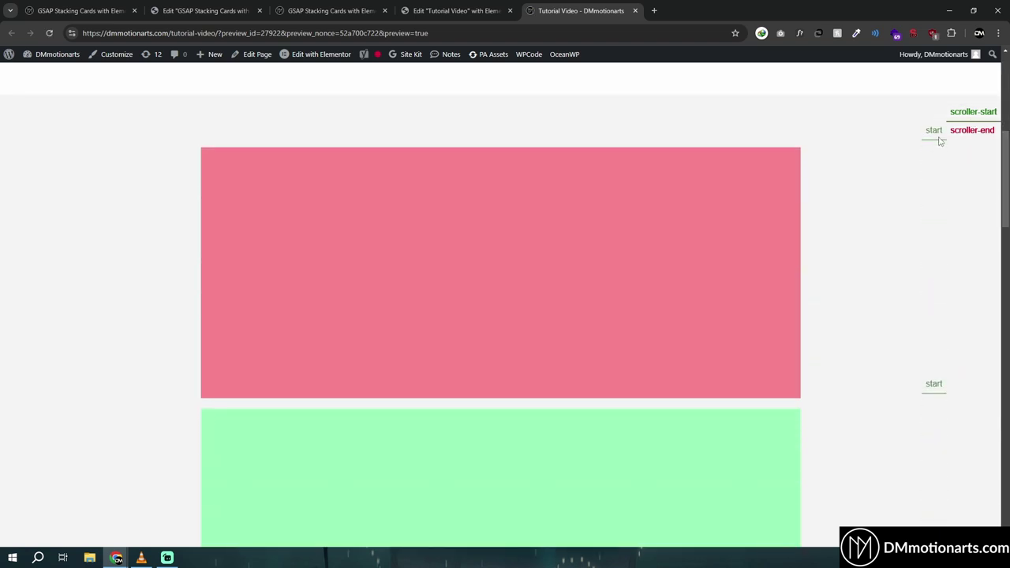
scroll(1007, 225, "down", 5)
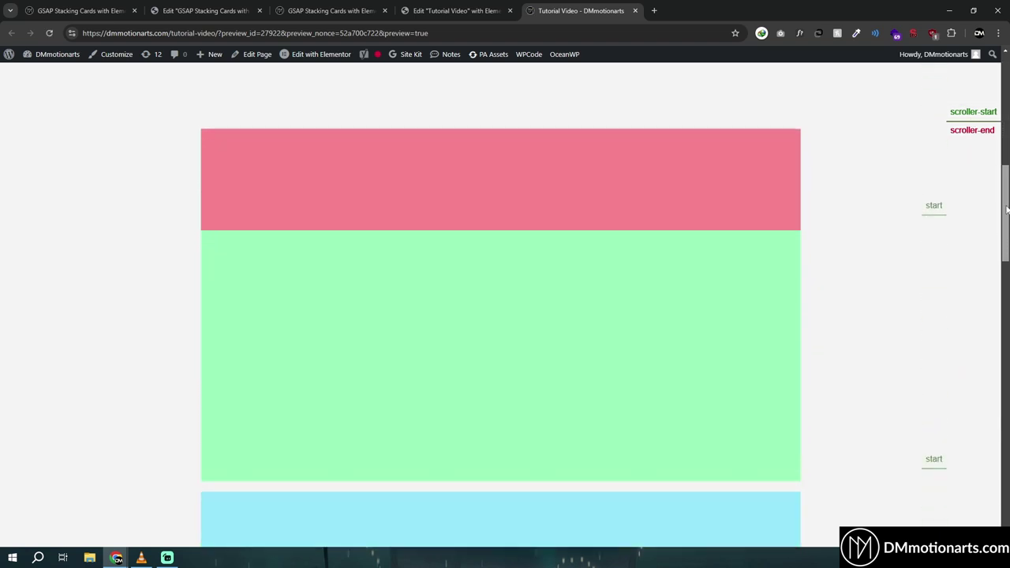
left_click_drag(1008, 225, 1008, 379)
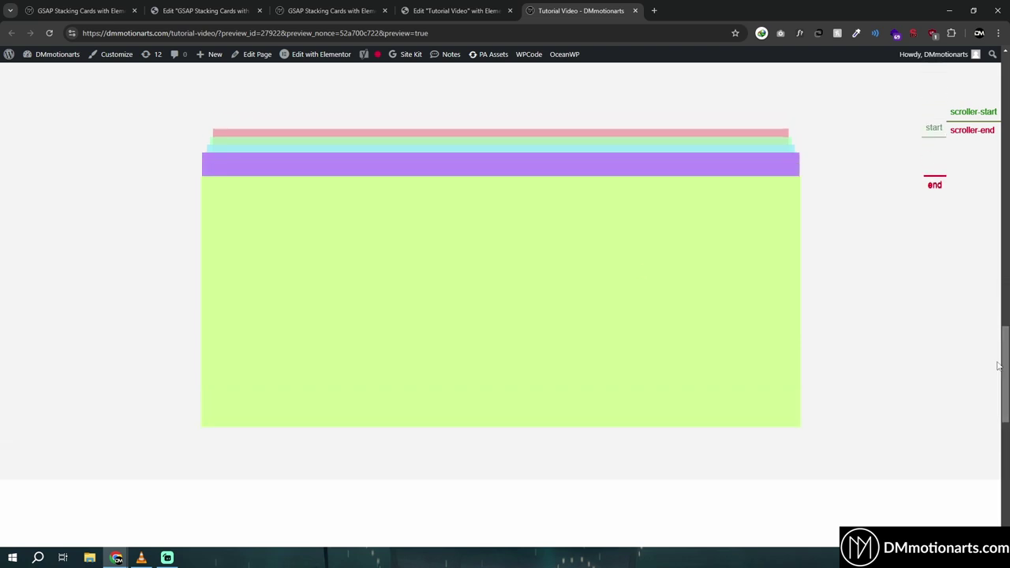
Set markers to false in the first ScrollTrigger of the Tutorial Video HTML code and review the nextElement block against the preview.
left_click(420, 11)
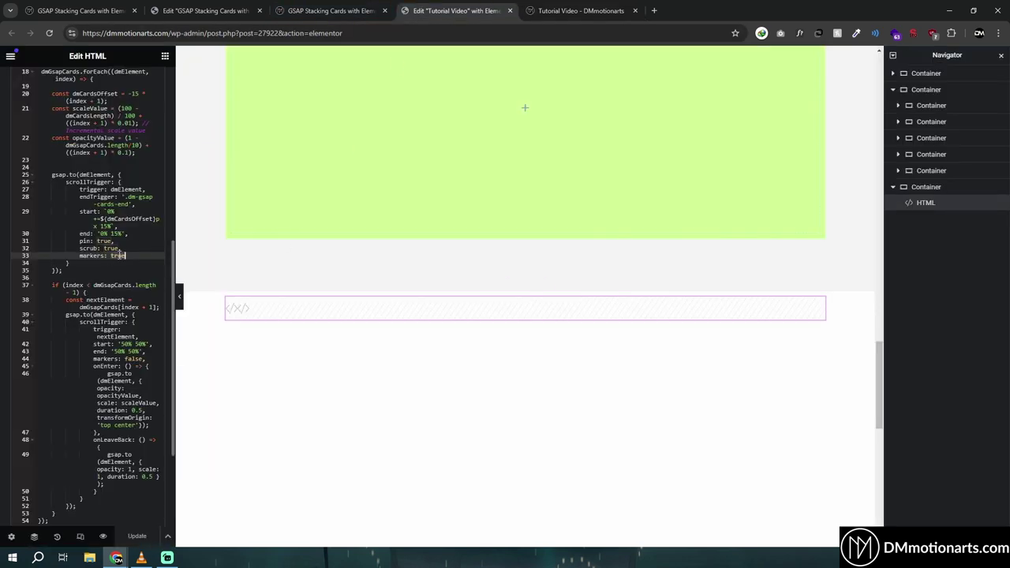
type("false")
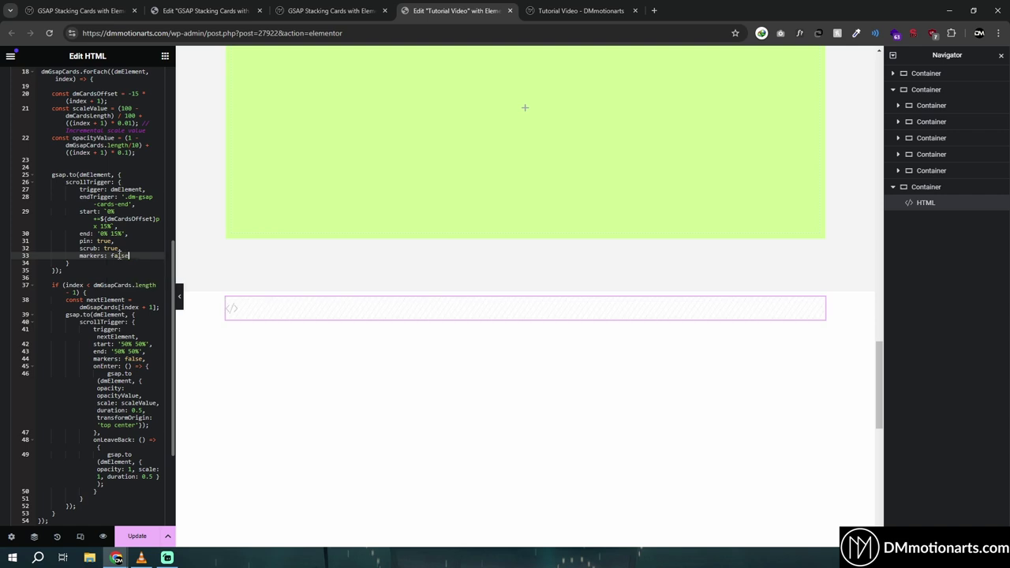
scroll(97, 371, "down", 2)
left_click_drag(48, 233, 97, 438)
left_click(97, 439)
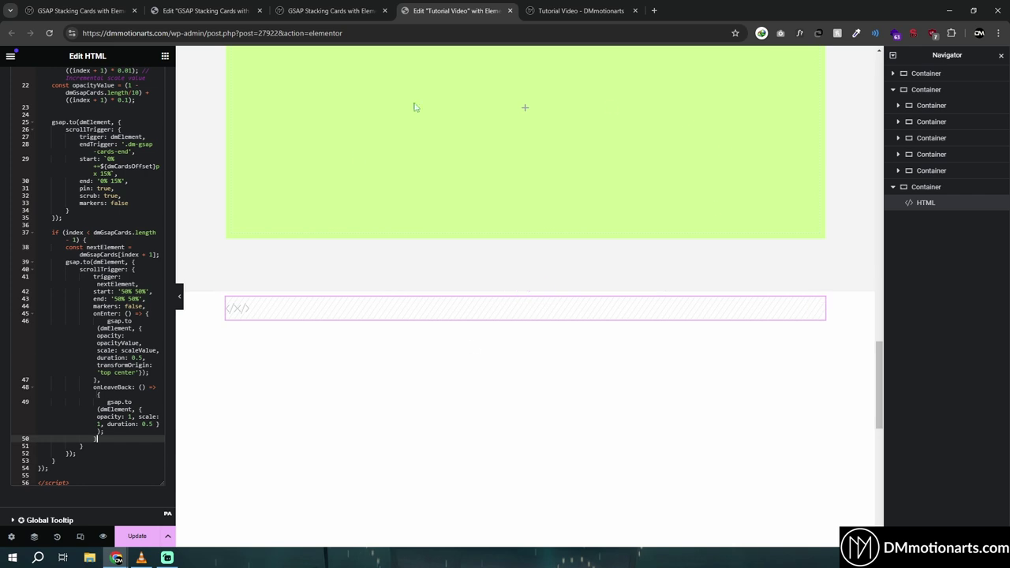
left_click(581, 10)
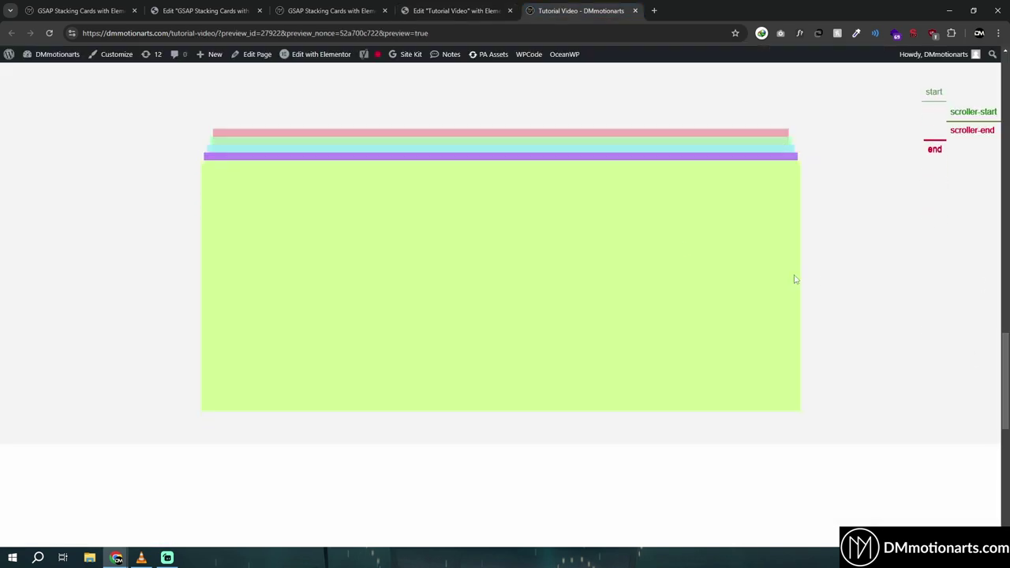
left_click(426, 9)
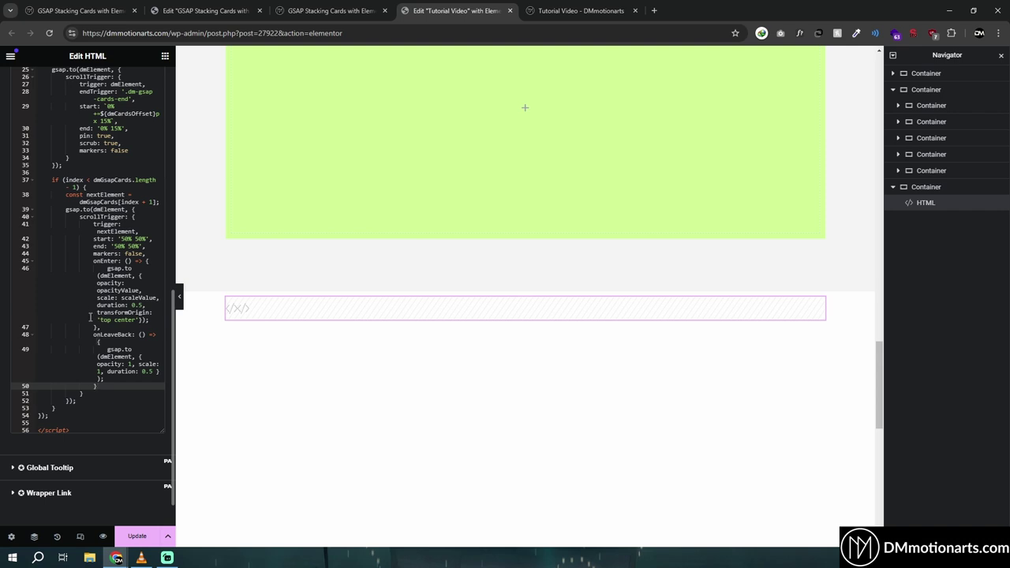
Copy the entire HTML code of the widget into a new Notepad document.
key("ctrl+a")
key("super")
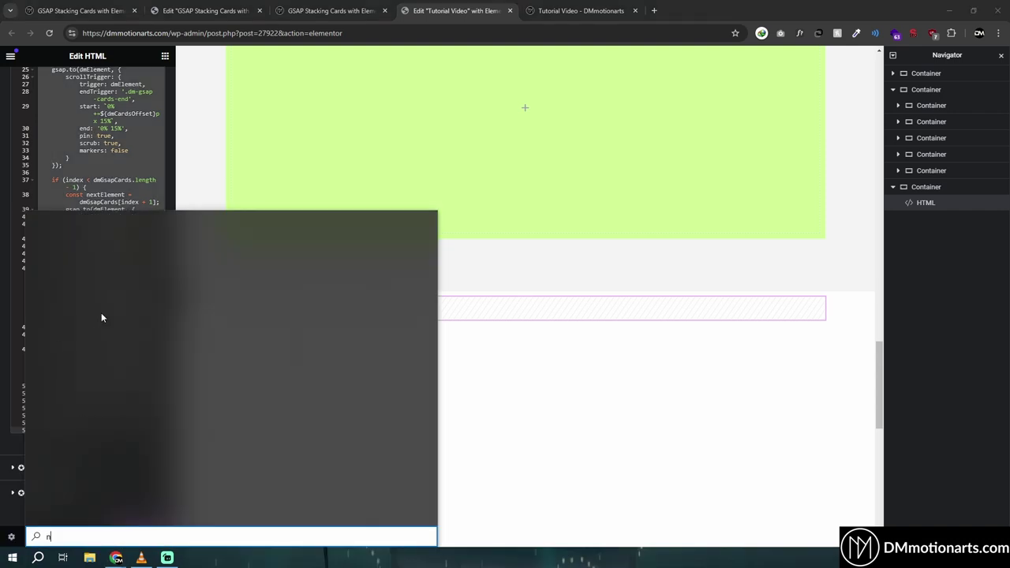
type("n")
left_click(107, 278)
key("ctrl+v")
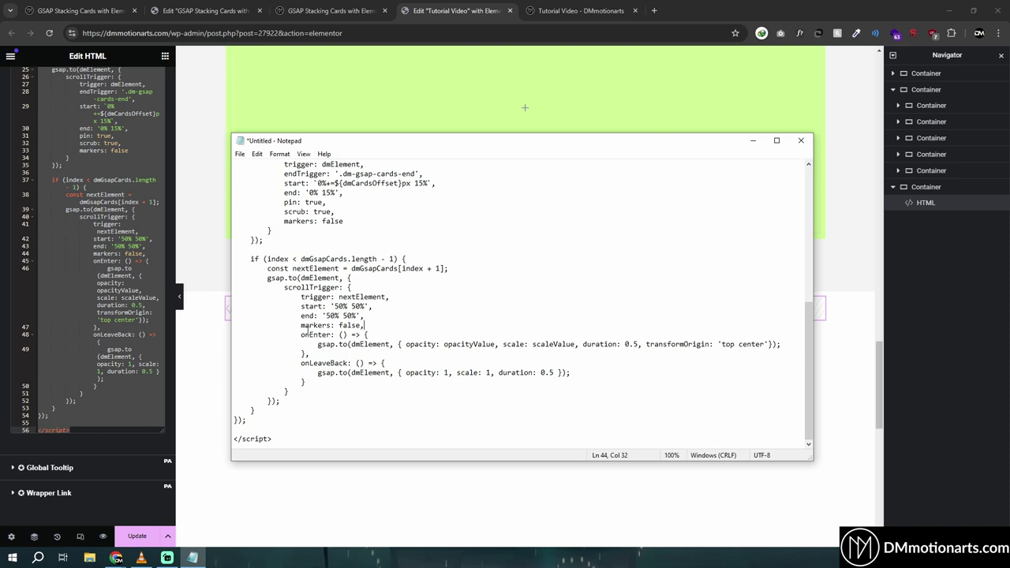
Examine the onEnter and onLeaveBack callbacks of the second ScrollTrigger in the Notepad copy.
left_click_drag(298, 336, 781, 345)
left_click(335, 336)
left_click(318, 370)
left_click_drag(300, 363, 616, 374)
left_click(616, 374)
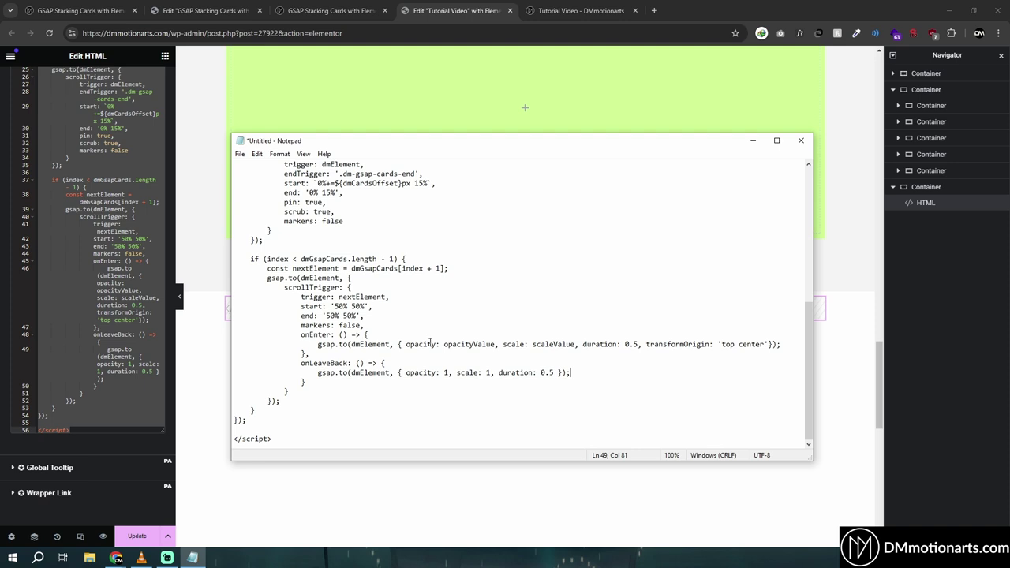
Set markers to true in the second ScrollTrigger of the Tutorial Video HTML code and save the page.
left_click(87, 308)
double_click(129, 254)
type("tru")
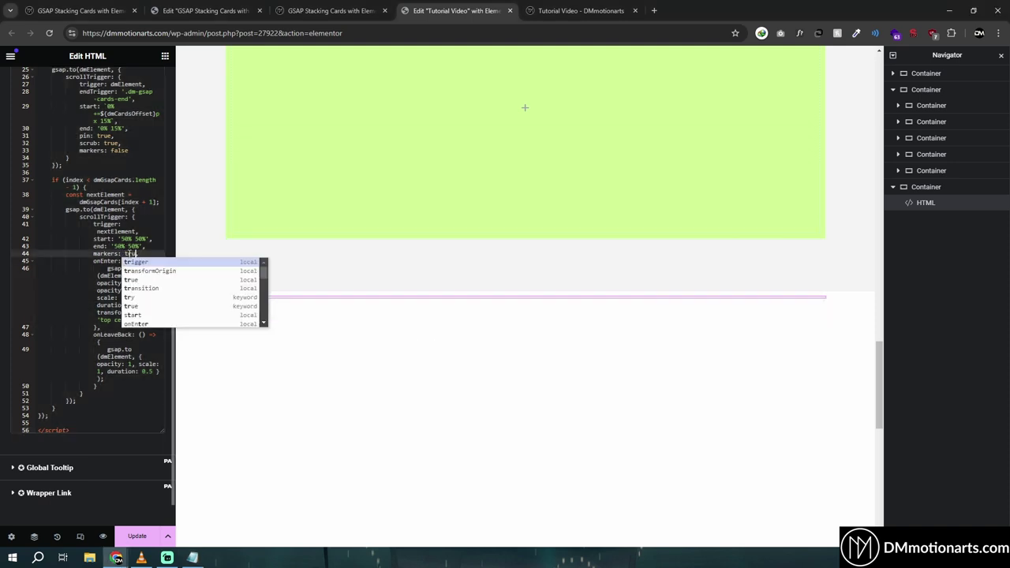
type("e,")
left_click_drag(51, 180, 149, 409)
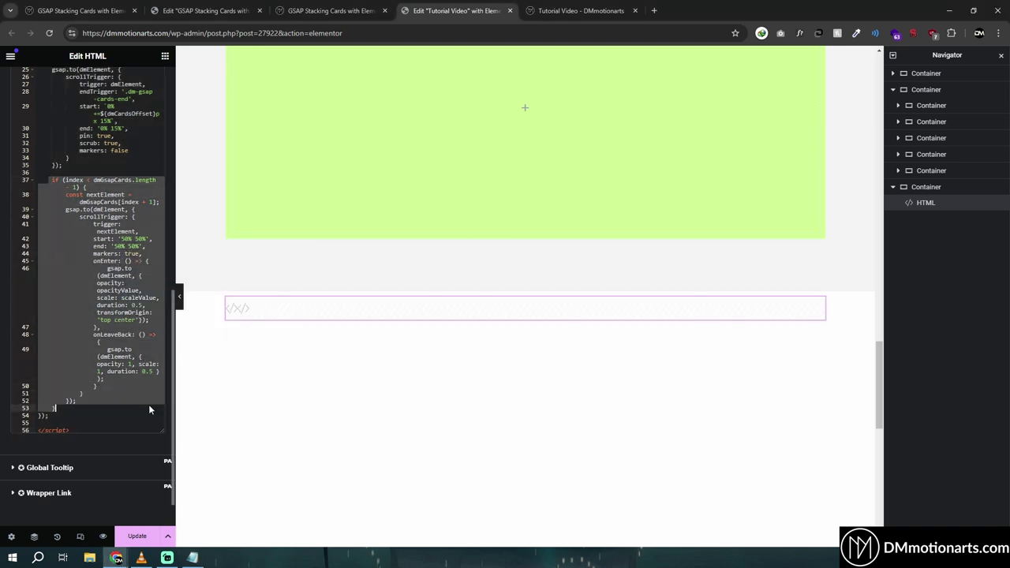
left_click(149, 410)
key("ctrl+s")
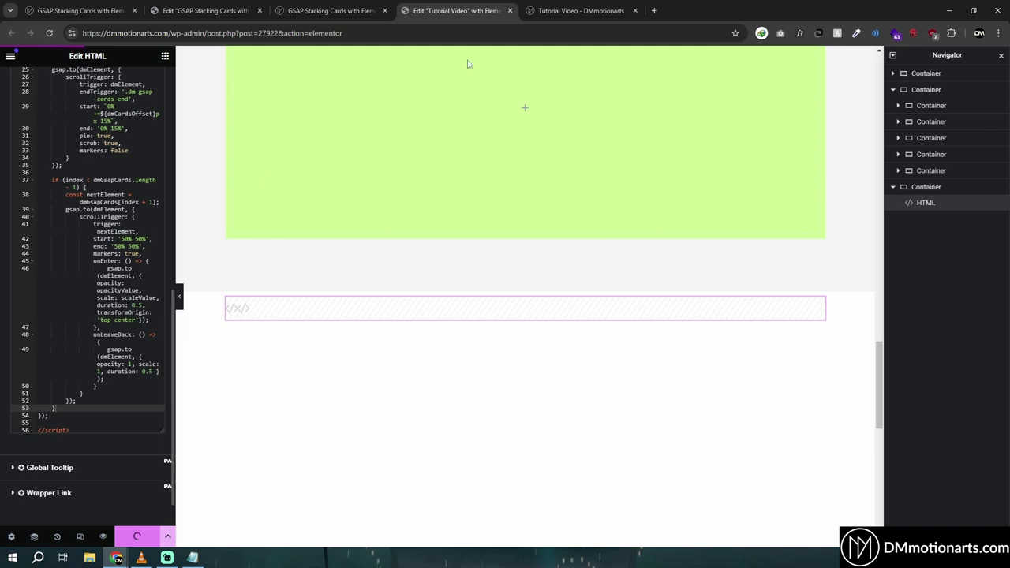
Reload the Tutorial Video preview and check the second card's start and end markers against the scroller markers.
left_click(585, 6)
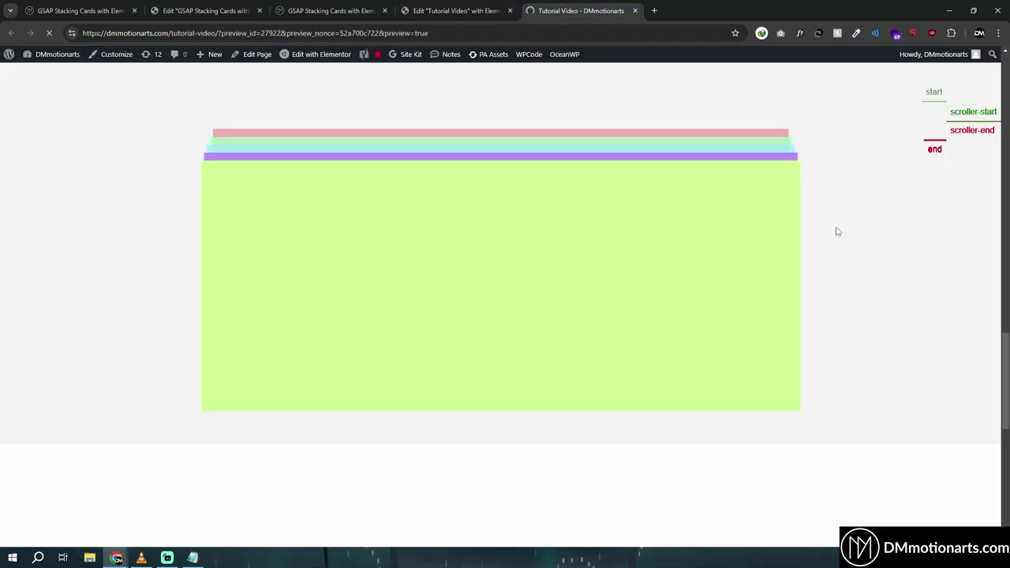
scroll(838, 231, "down", 5)
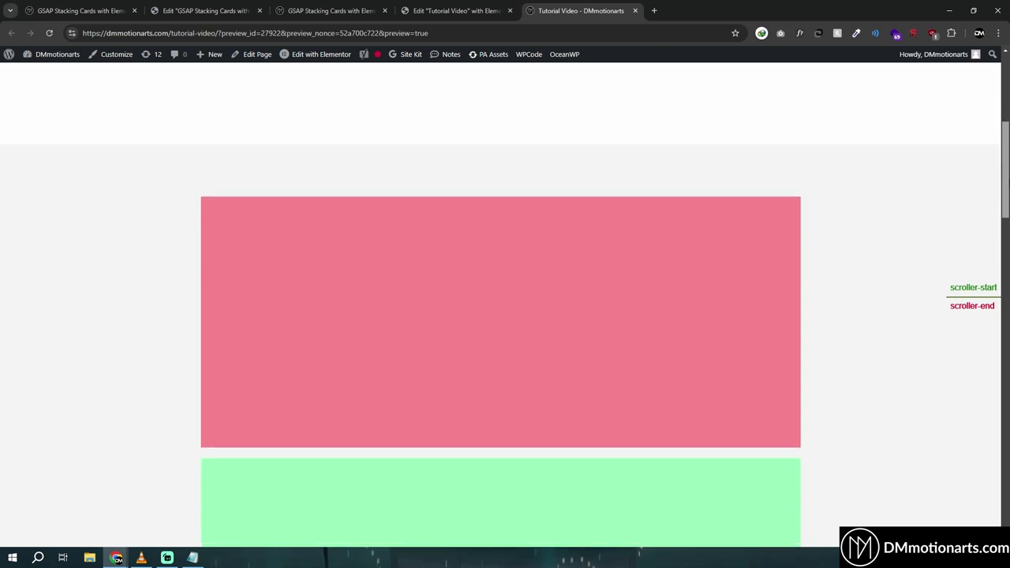
scroll(892, 227, "down", 3)
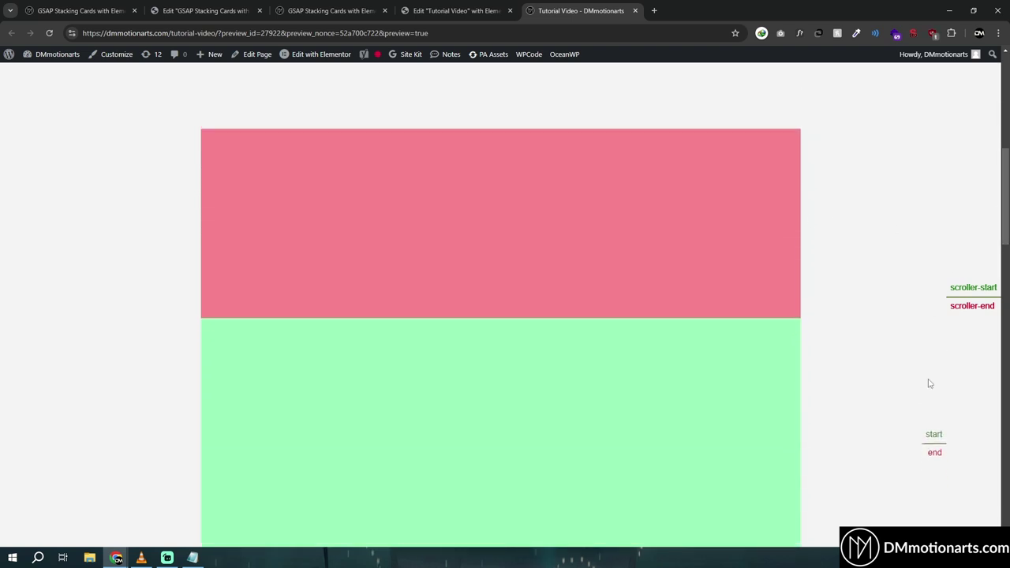
scroll(745, 151, "down", 3)
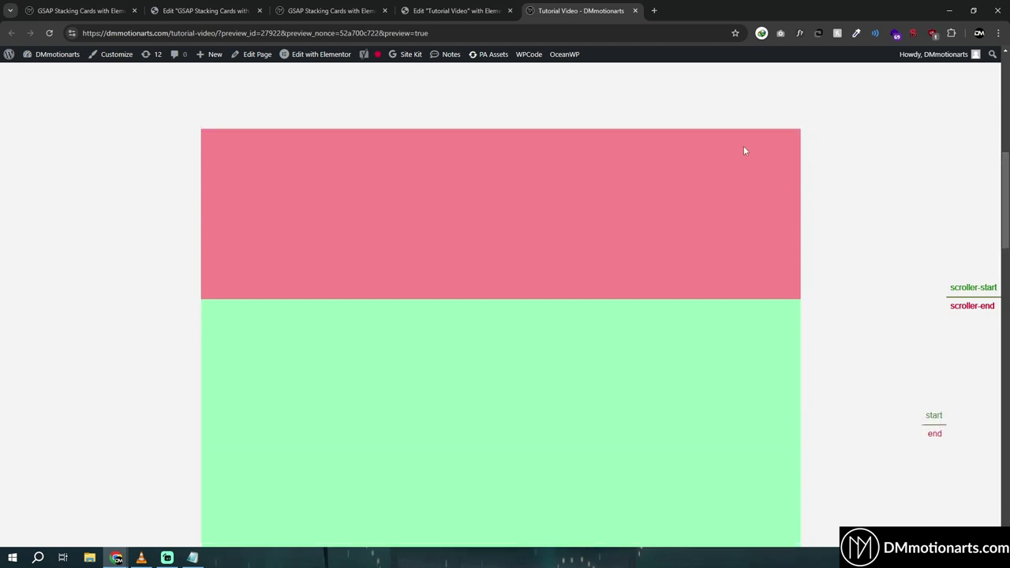
Examine opacityValue and scaleValue in the onEnter callback of the Notepad copy together with their const definitions.
left_click(194, 557)
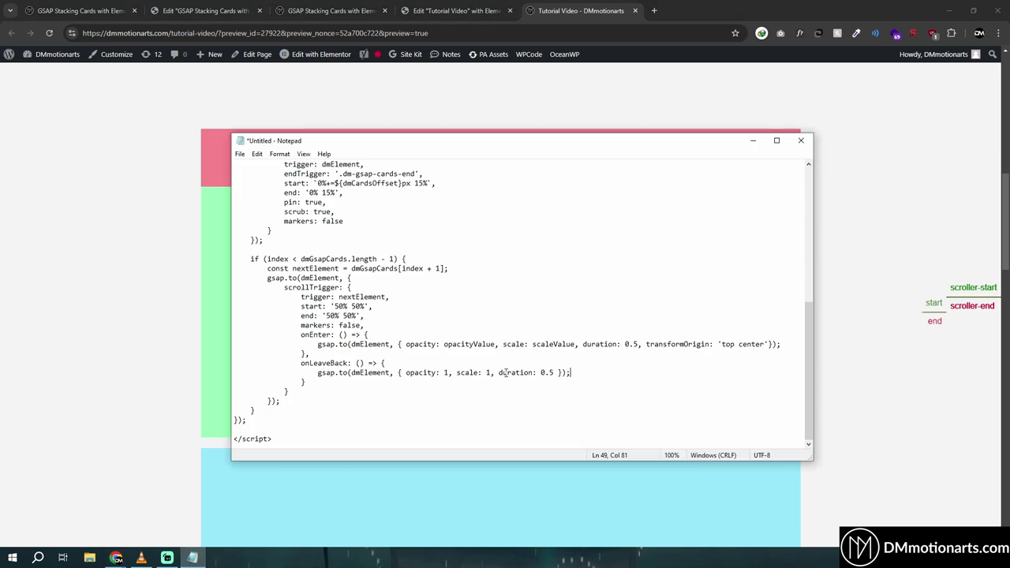
left_click_drag(406, 344, 577, 344)
left_click(496, 345)
left_click(578, 344)
left_click_drag(445, 344, 495, 344)
left_click(492, 344)
scroll(271, 255, "up", 2)
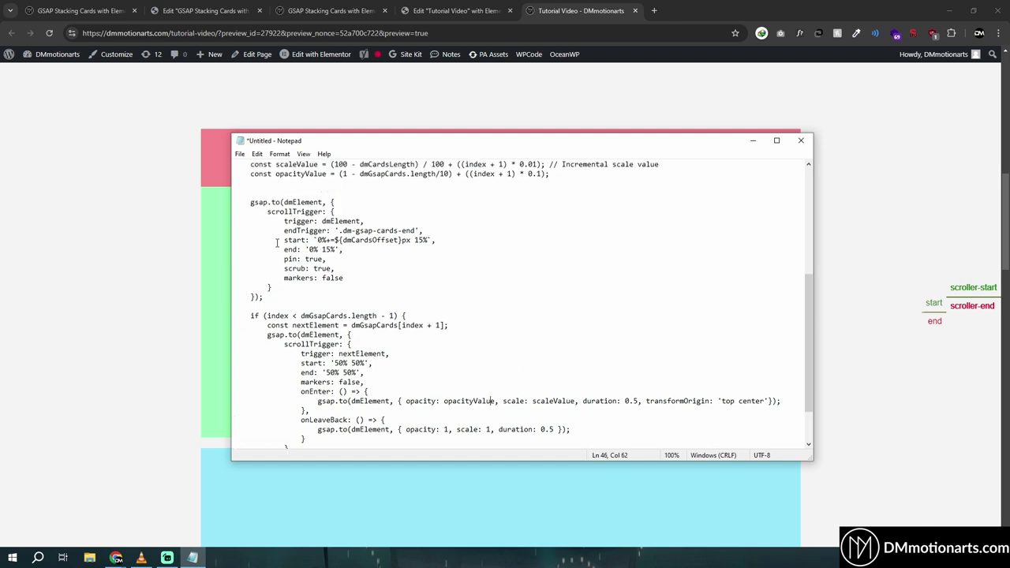
left_click_drag(251, 164, 592, 173)
left_click(593, 173)
scroll(519, 317, "down", 1)
scroll(518, 318, "down", 1)
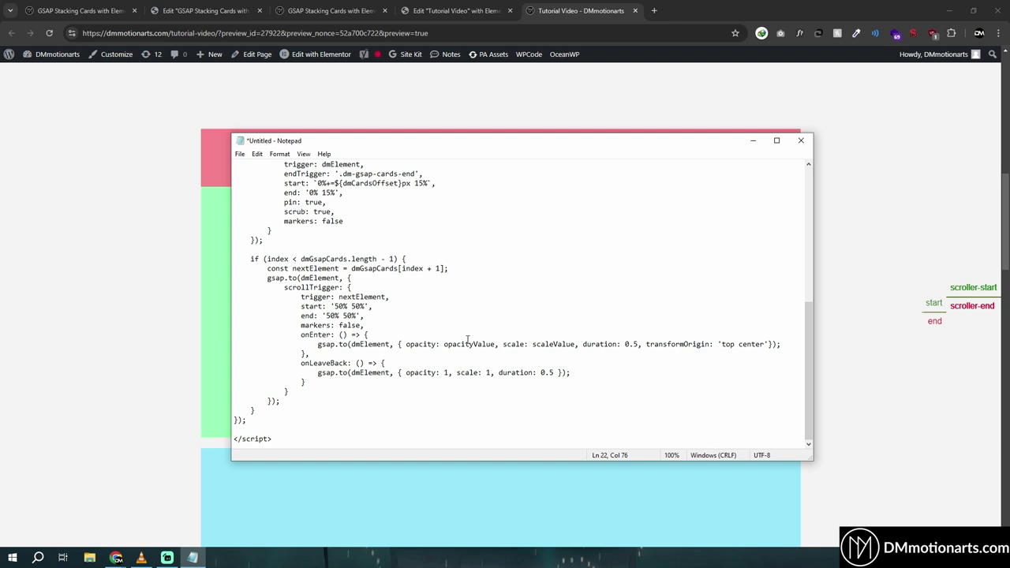
Examine the onEnter animation line in Notepad, including its opacity, scale, duration and transformOrigin settings.
left_click_drag(445, 345, 576, 345)
left_click(577, 345)
triple_click(789, 344)
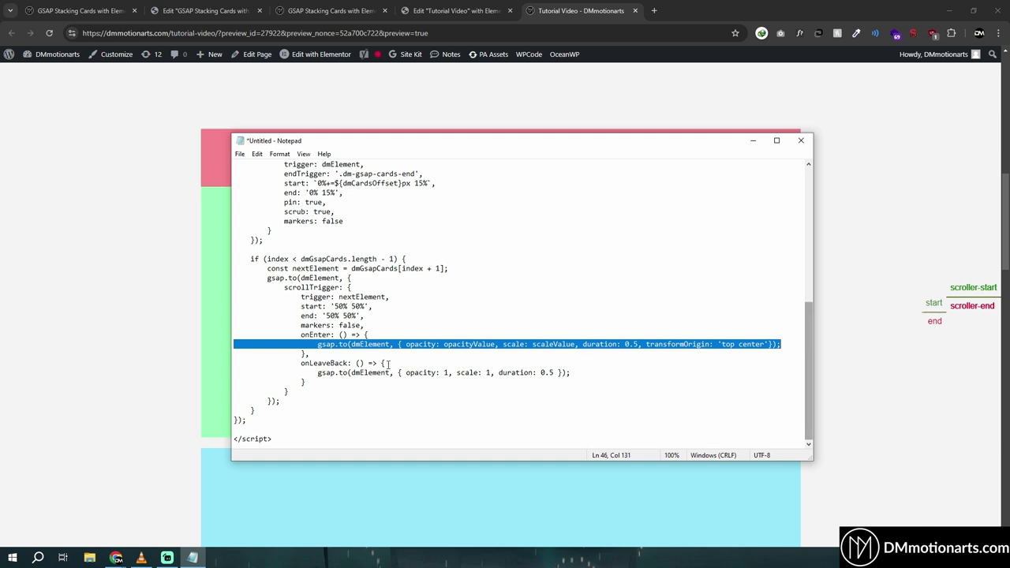
left_click(641, 362)
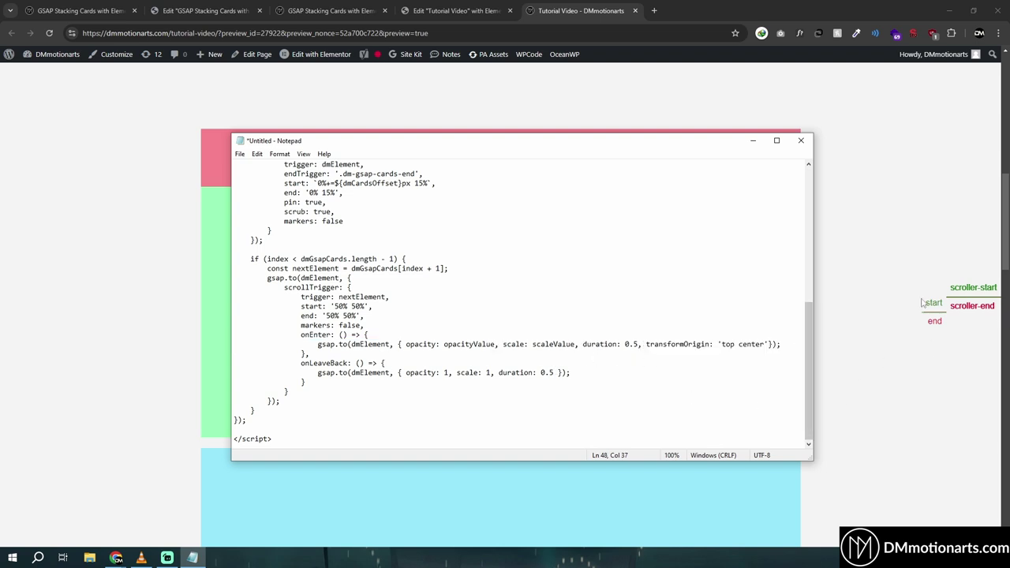
left_click_drag(584, 344, 765, 344)
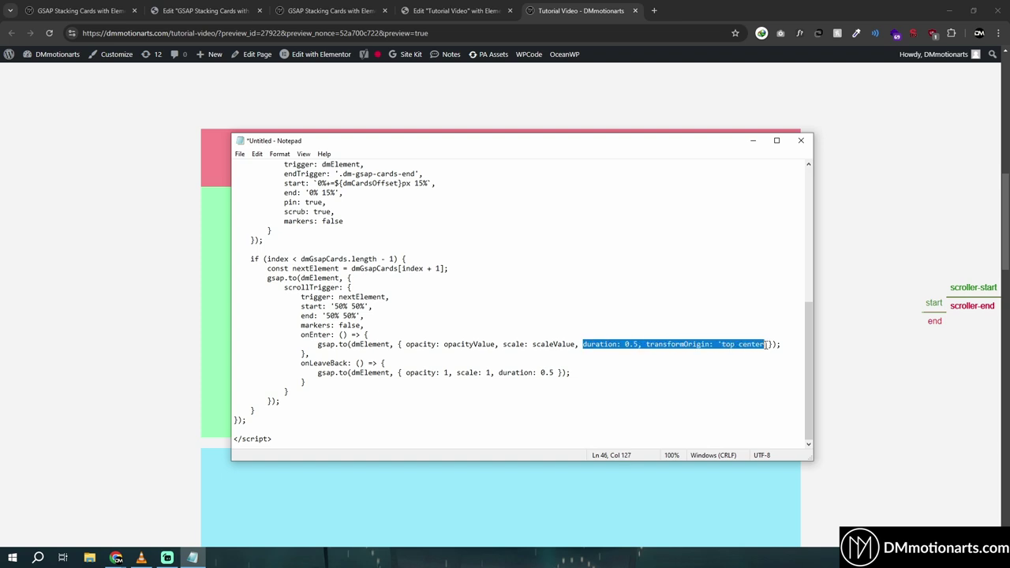
left_click(765, 345)
left_click_drag(406, 344, 769, 344)
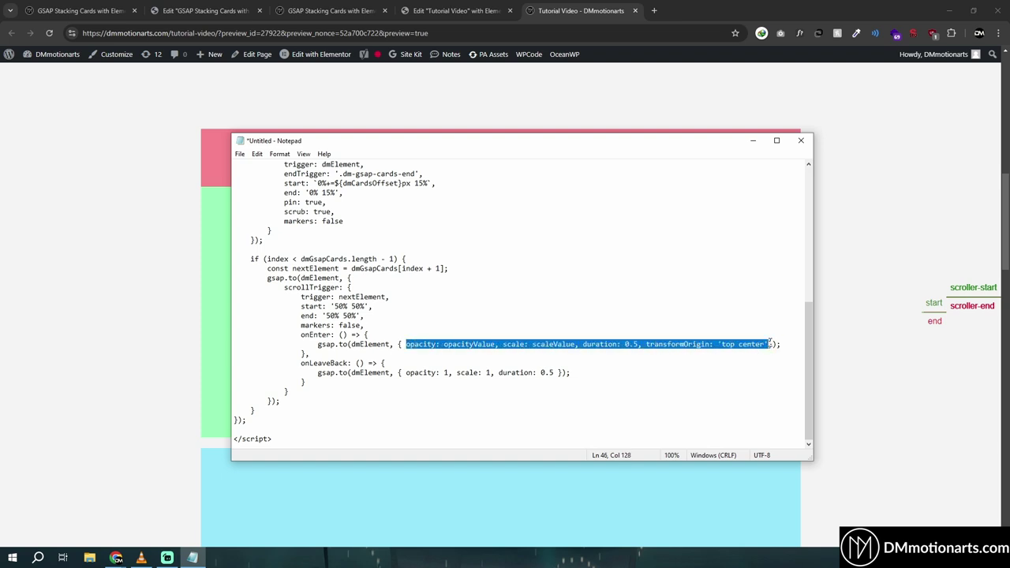
left_click(770, 344)
Examine the onLeaveBack callback in Notepad and its opacity, scale and duration settings.
left_click_drag(301, 368, 577, 373)
left_click(387, 365)
left_click(574, 372)
left_click_drag(408, 373, 573, 373)
left_click(571, 373)
Check in the Tutorial Video preview how each card scales and fades at the markers in both scroll directions, comparing it with the Notepad code.
left_click_drag(1006, 223, 1006, 229)
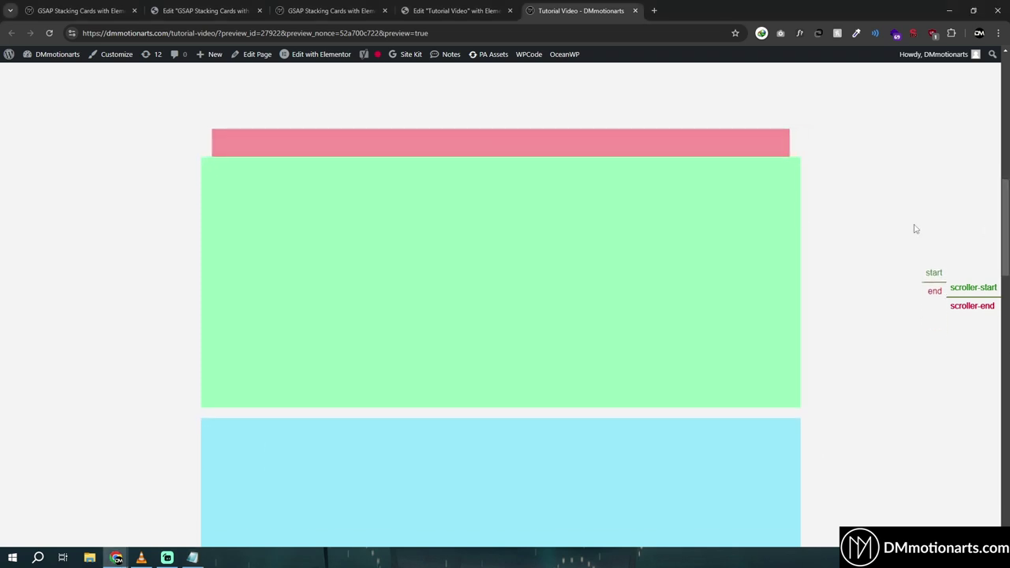
scroll(626, 154, "up", 1)
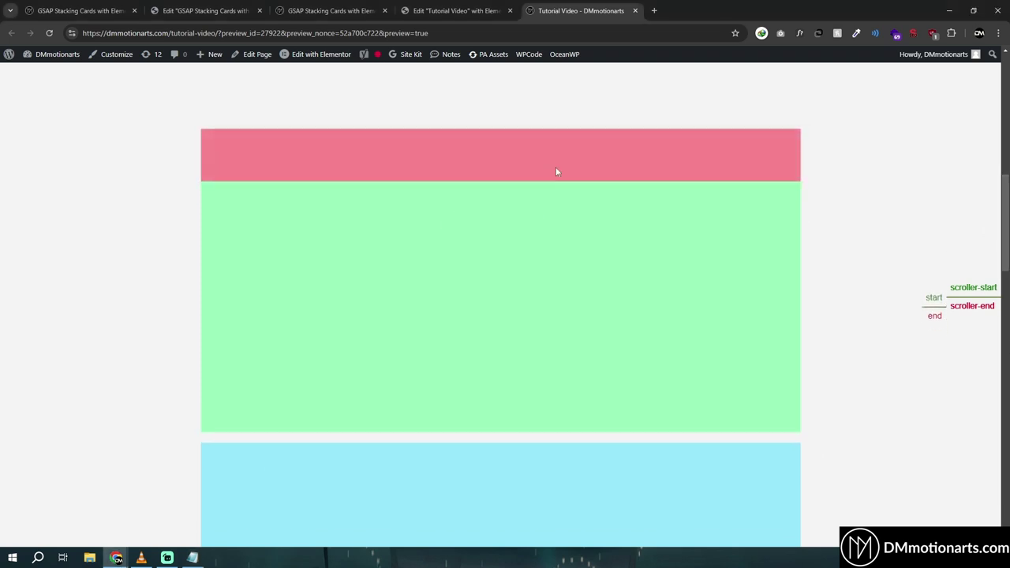
scroll(997, 260, "down", 3)
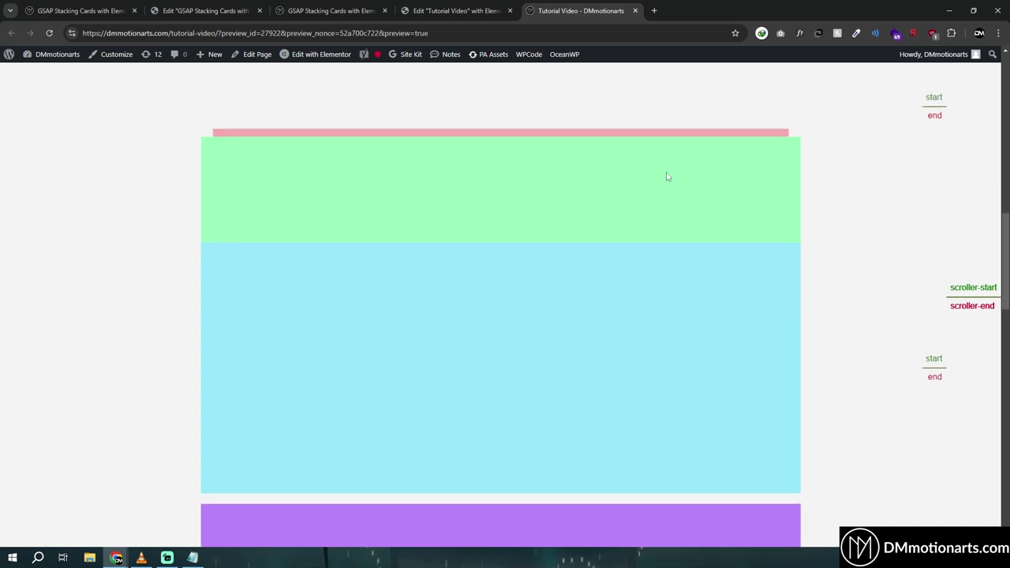
scroll(677, 231, "down", 3)
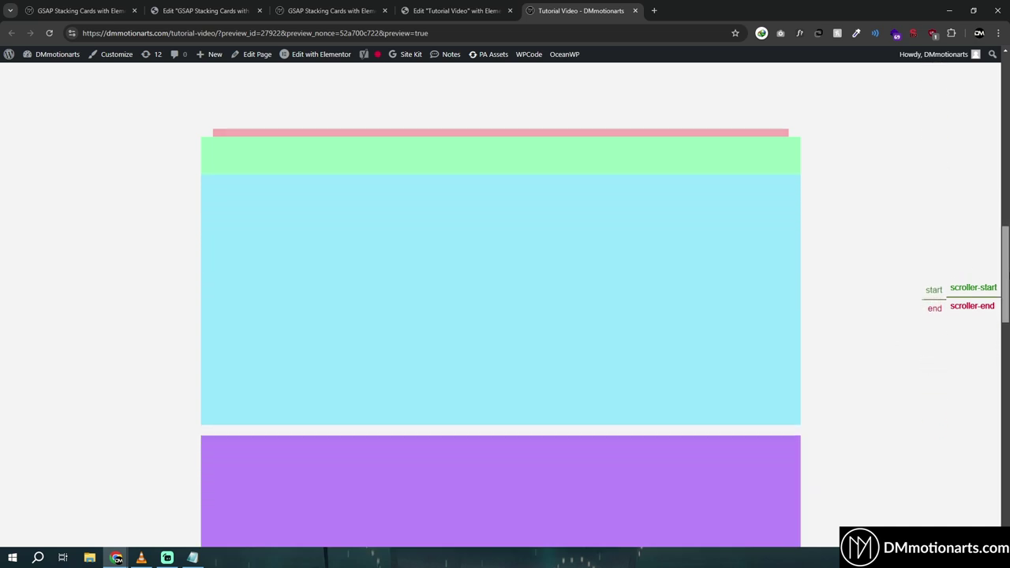
left_click_drag(1005, 286, 1005, 320)
scroll(984, 311, "down", 3)
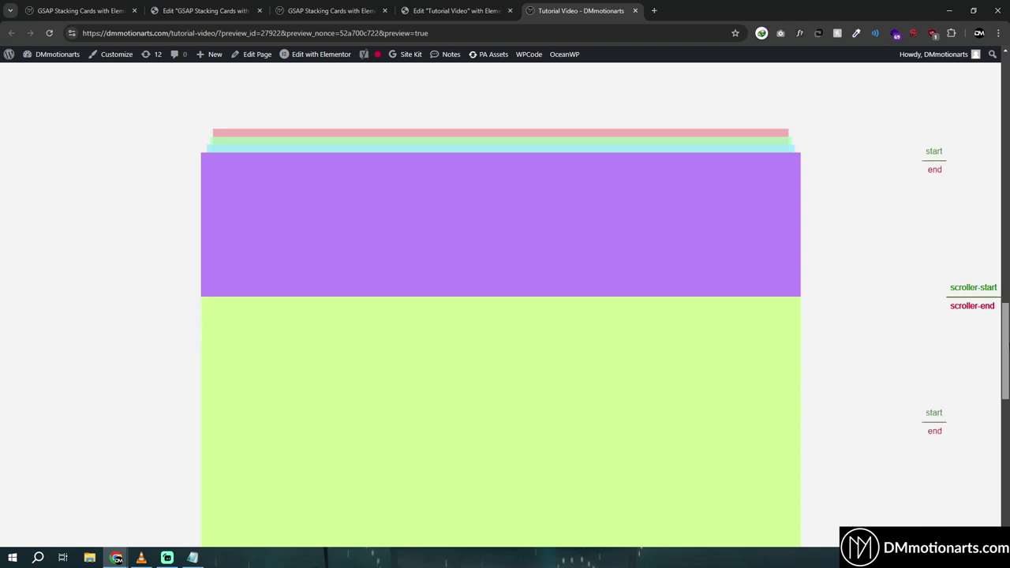
scroll(505, 316, "down", 5)
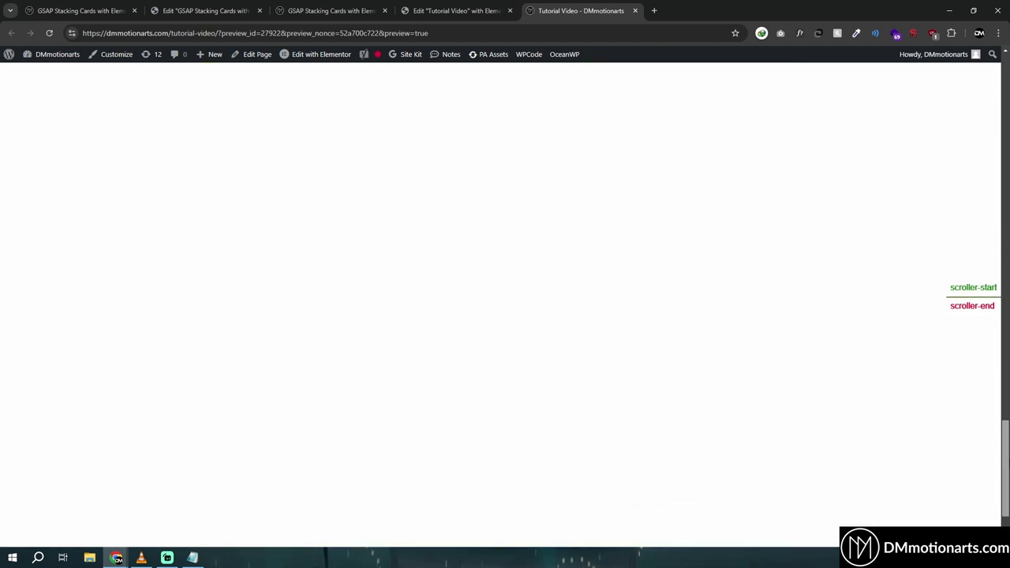
scroll(505, 316, "up", 8)
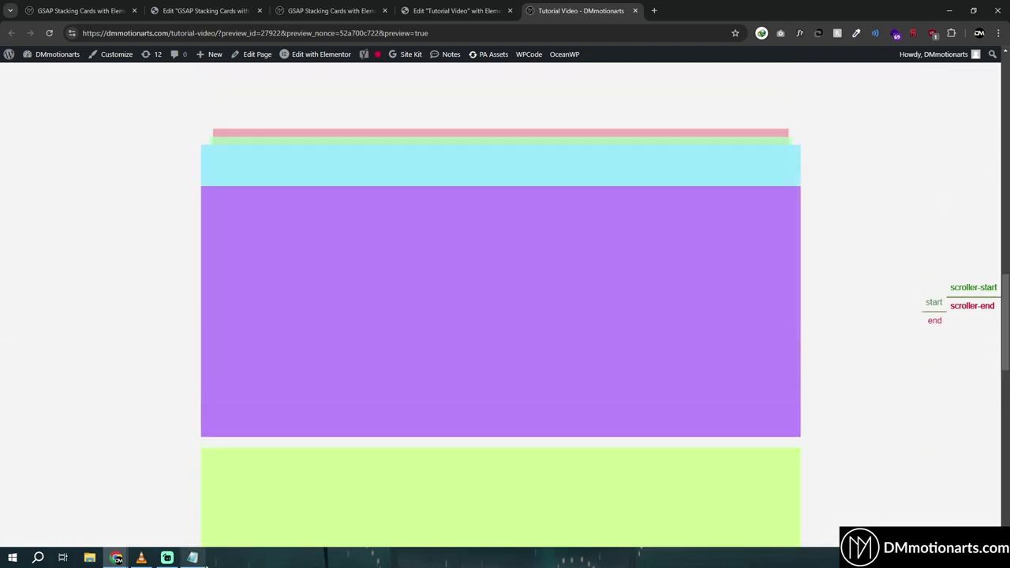
left_click(193, 558)
scroll(421, 383, "up", 1)
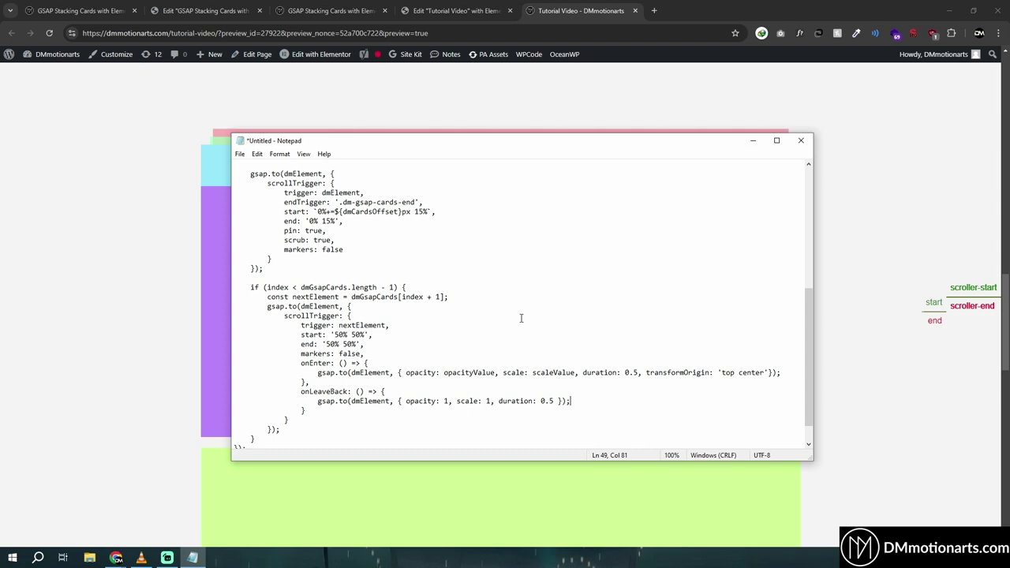
key("alt+Tab")
In the GSAP Stacking Cards editor, view the Gsap + CSS cards HTML code and copy the dm-stack-cards class from that section's first card.
left_click(454, 10)
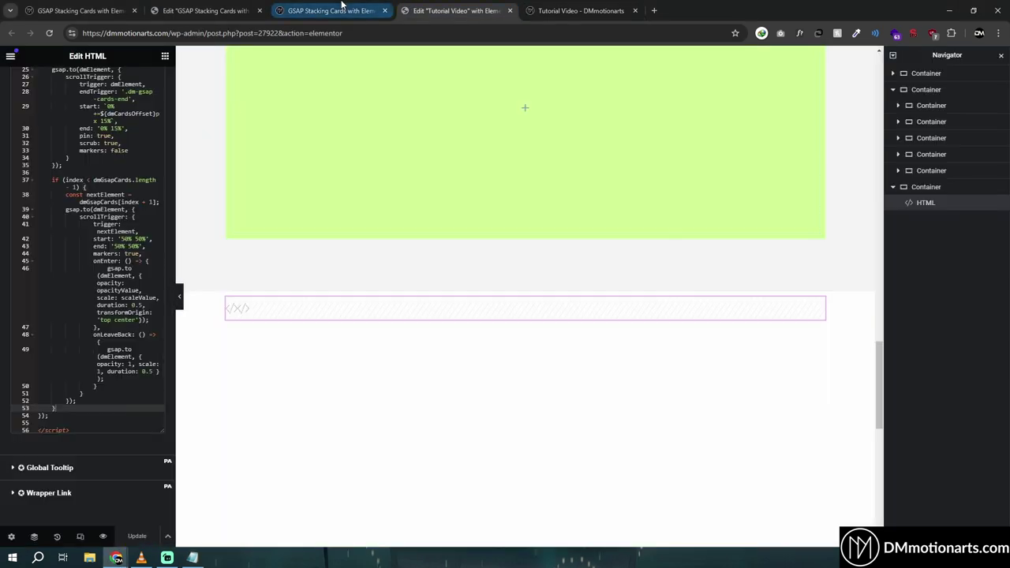
left_click(206, 10)
scroll(439, 381, "down", 5)
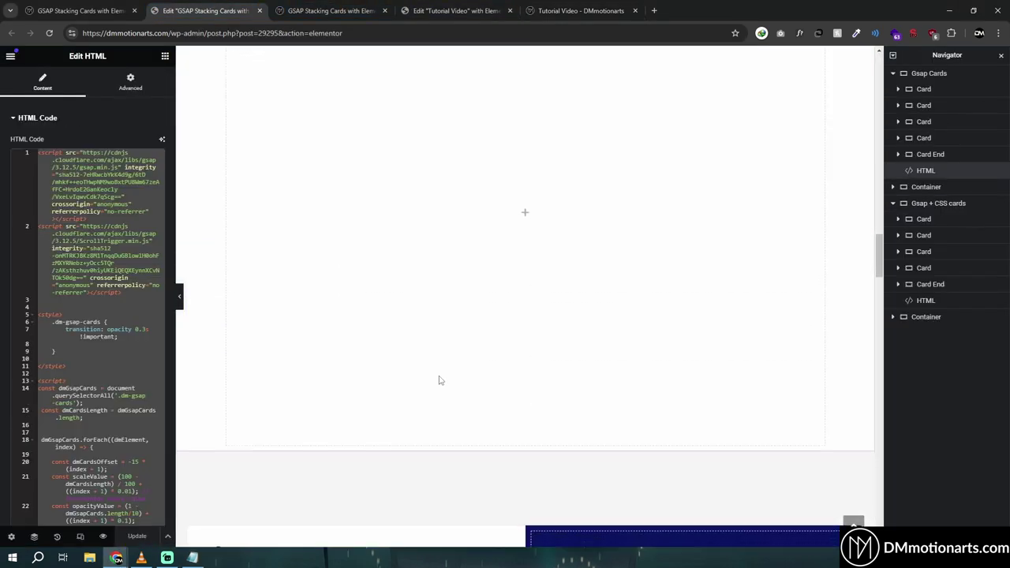
scroll(439, 380, "down", 4)
left_click(454, 10)
left_click(261, 6)
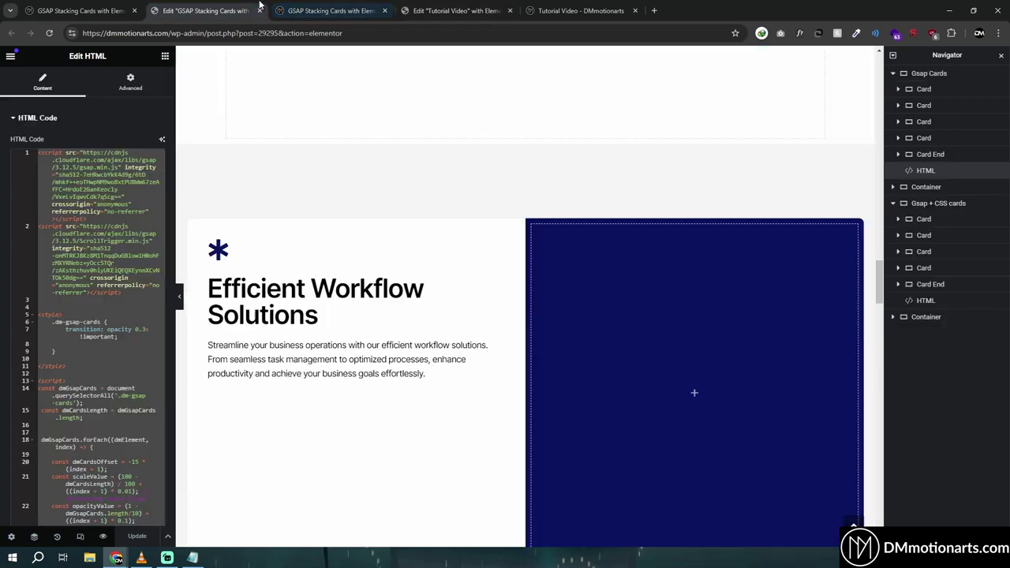
left_click(925, 301)
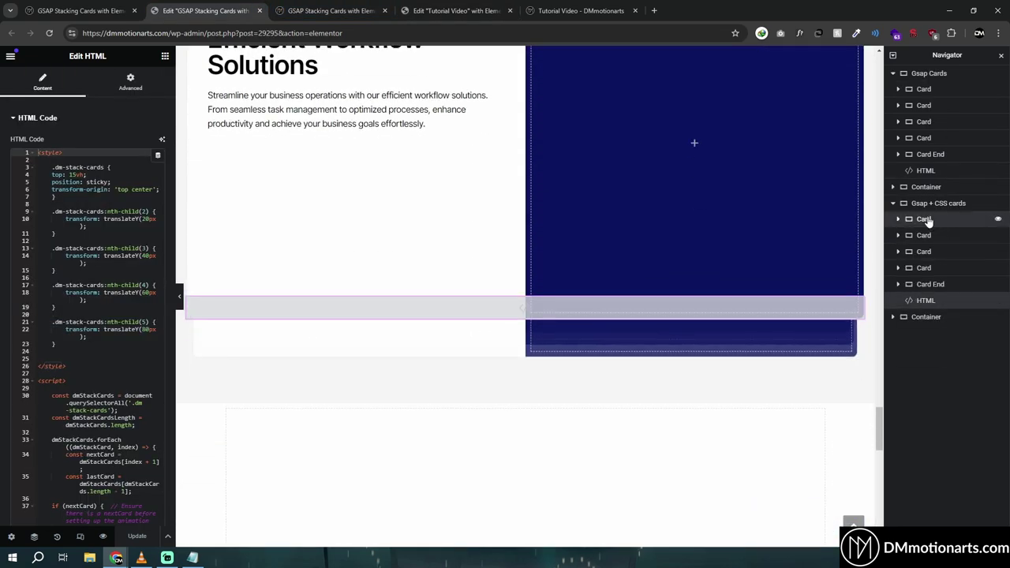
left_click(926, 220)
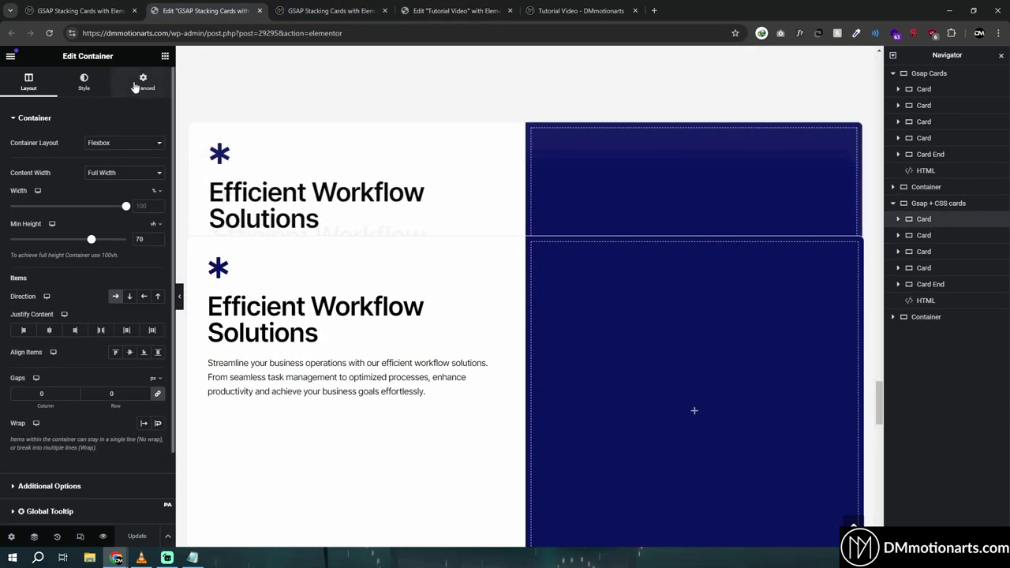
left_click(139, 82)
left_click_drag(131, 399, 88, 406)
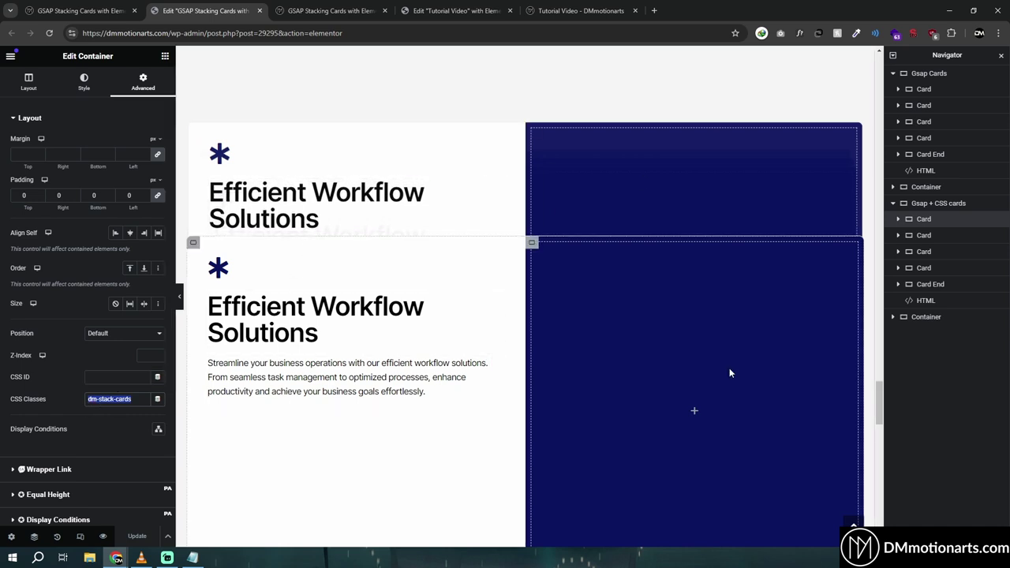
In the Tutorial Video editor, replace the CSS class of all five card containers with dm-stack-cards.
left_click(429, 7)
scroll(502, 187, "up", 2)
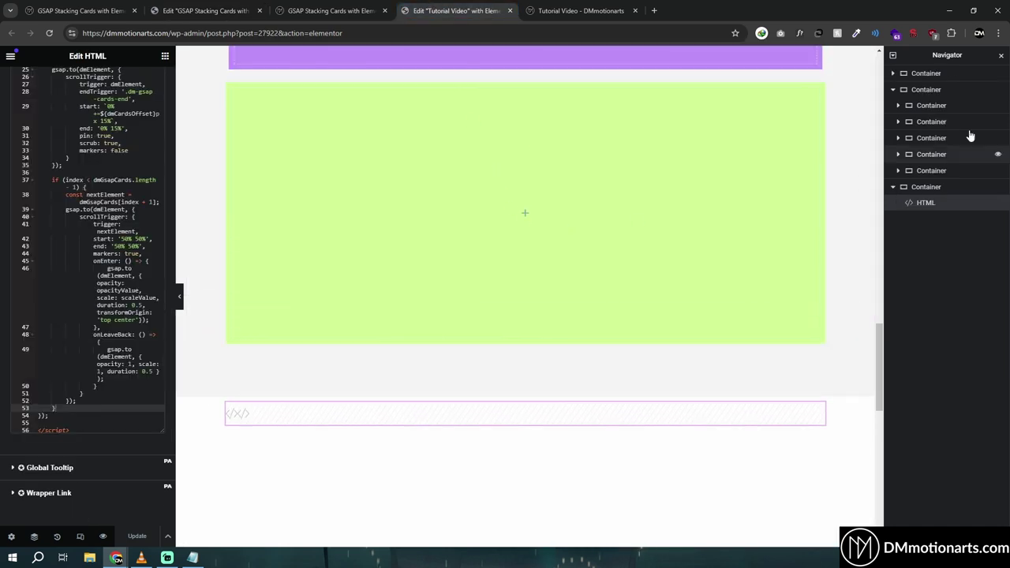
left_click(928, 112)
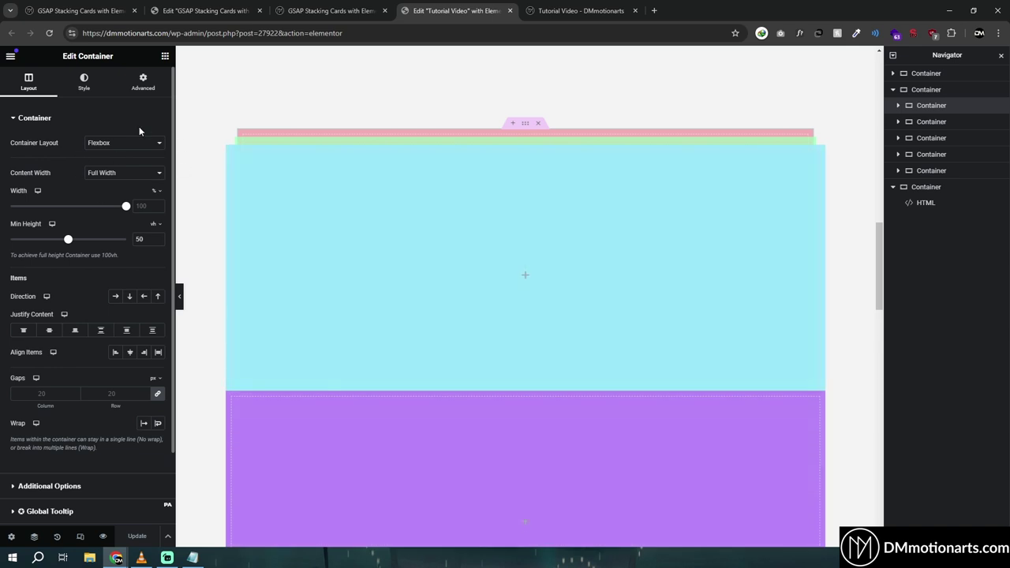
left_click(144, 87)
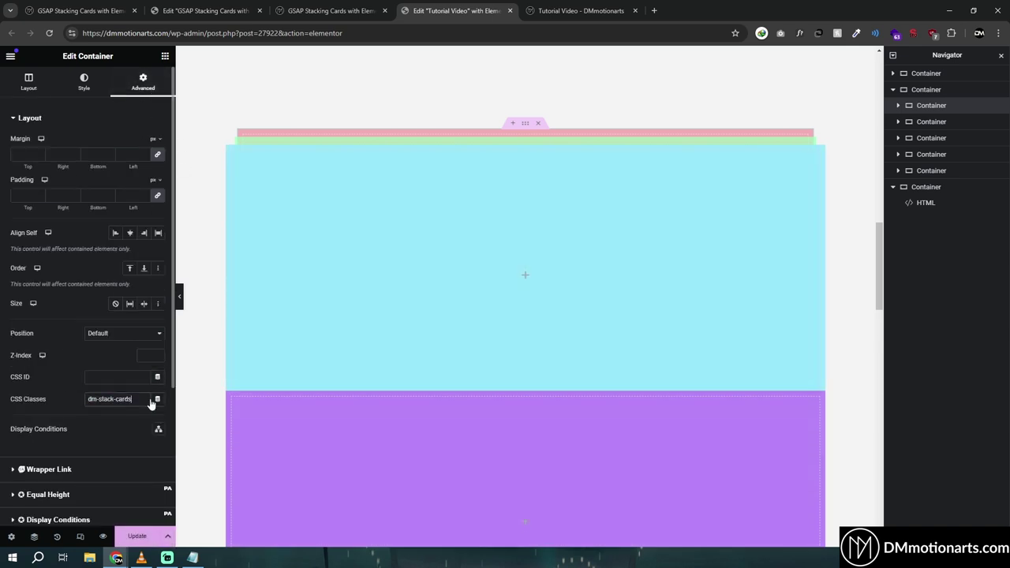
left_click(930, 121)
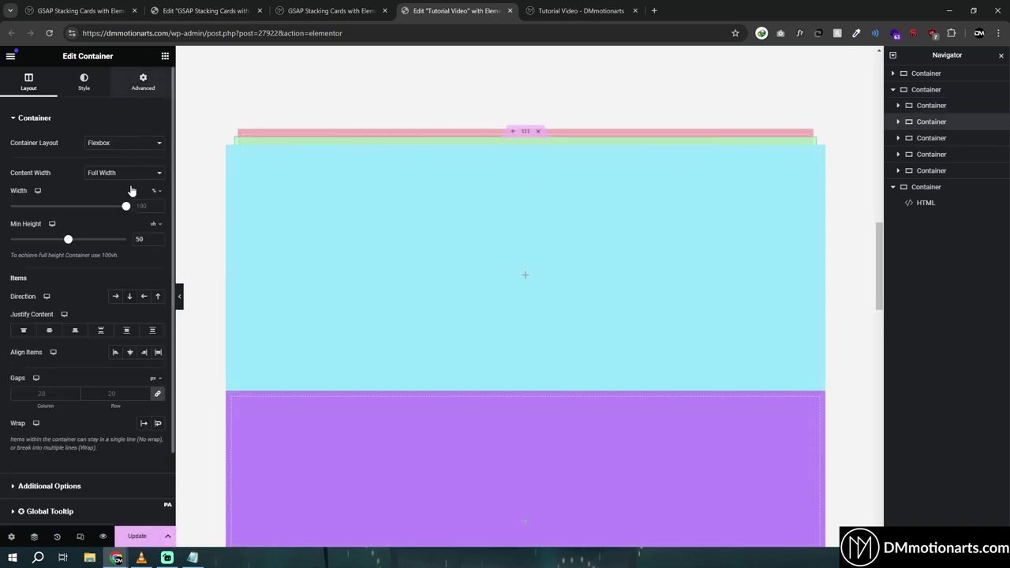
left_click(143, 82)
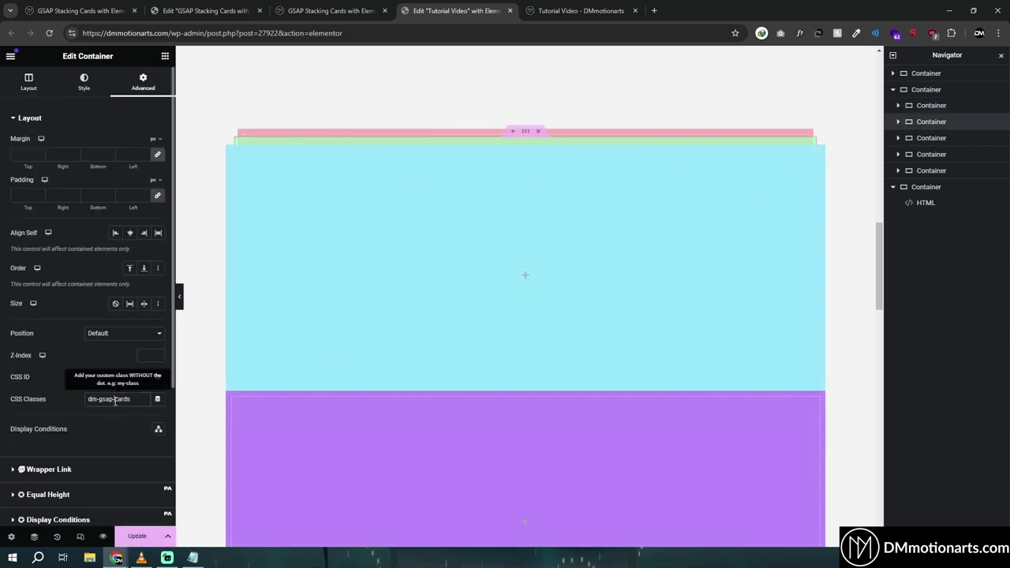
left_click(928, 137)
left_click(148, 83)
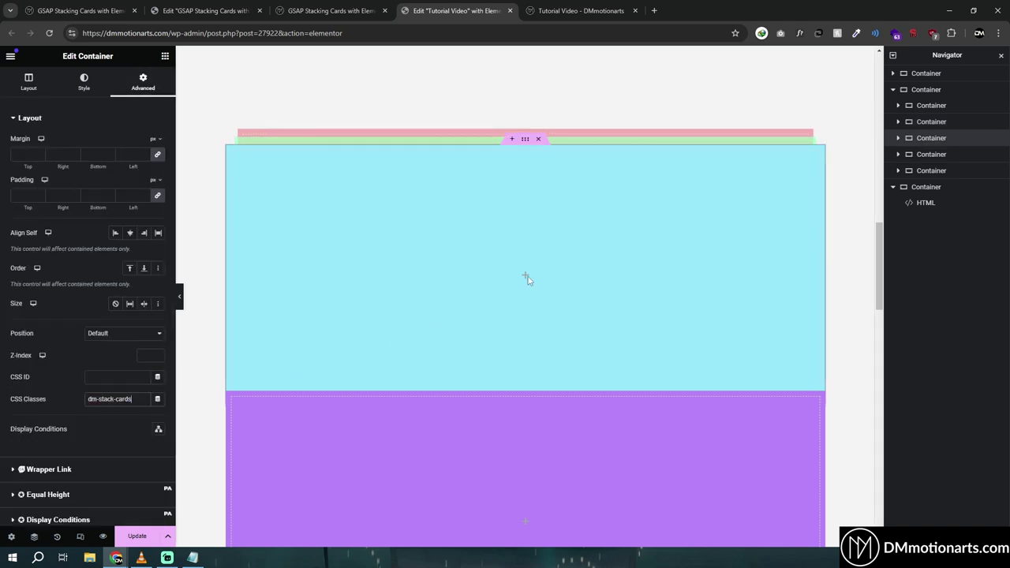
left_click(928, 155)
left_click(145, 82)
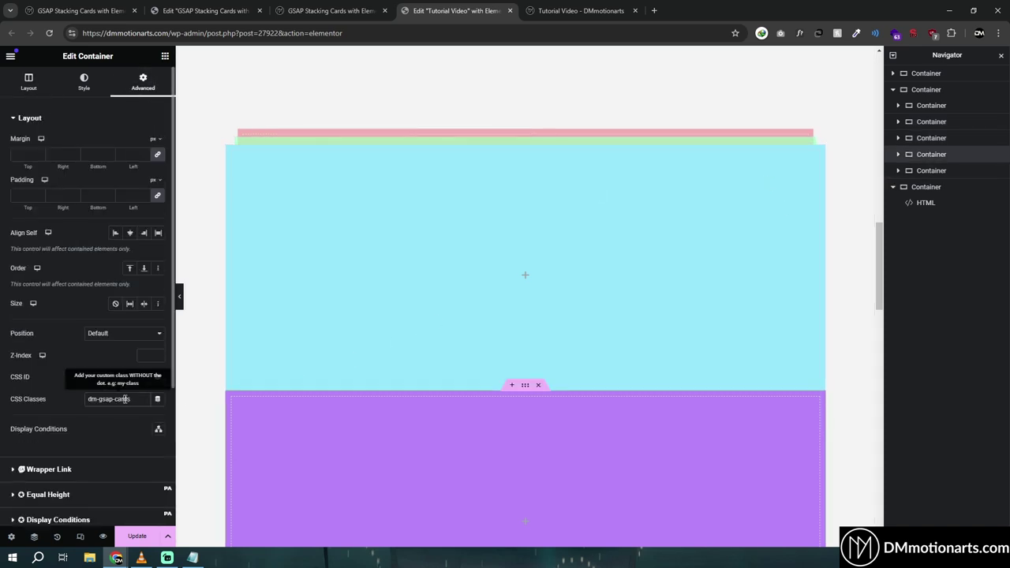
left_click(928, 171)
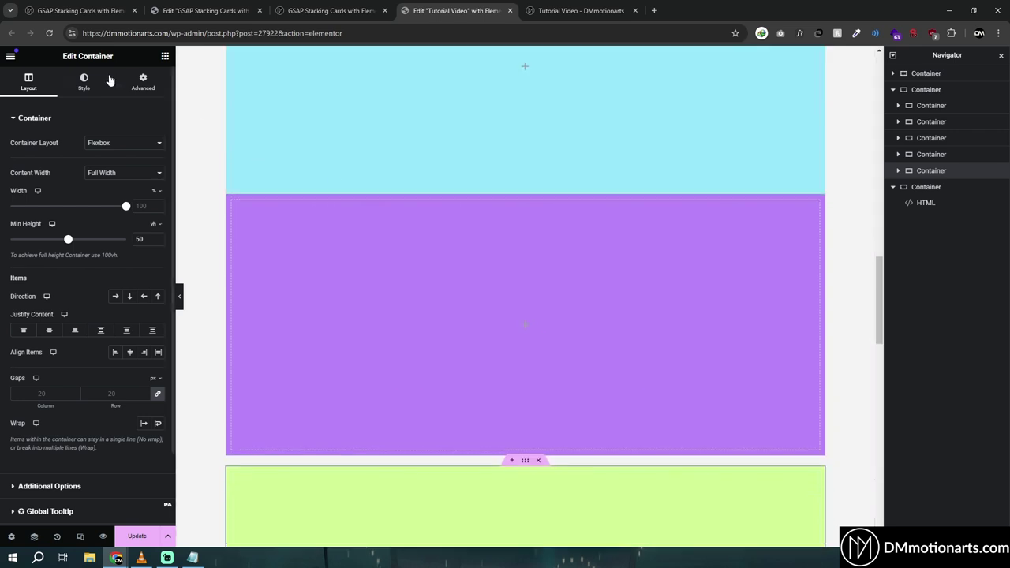
left_click(145, 82)
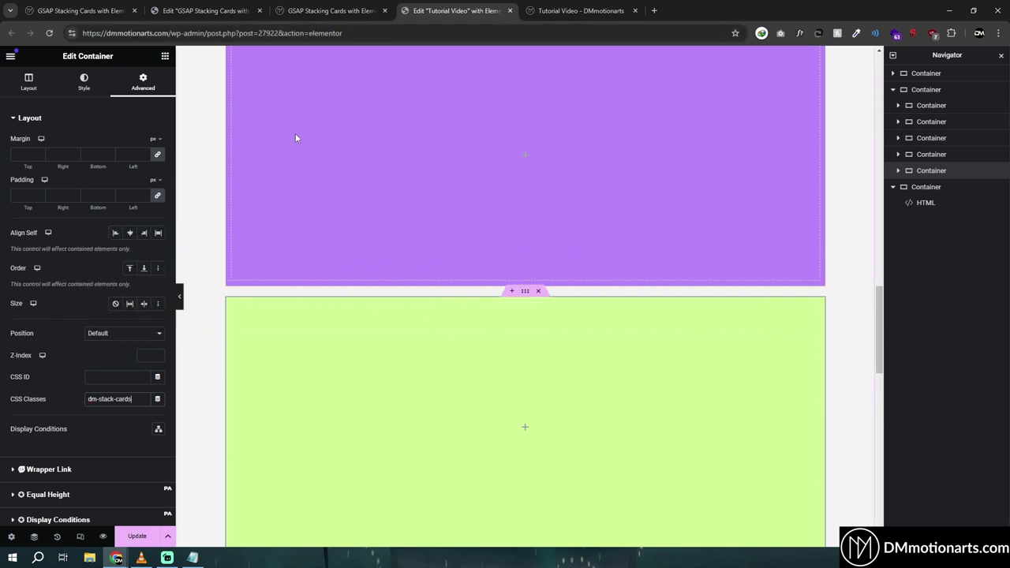
In the GSAP Stacking Cards editor, examine the .dm-stack-cards style rules in the Gsap + CSS cards HTML code.
left_click(166, 4)
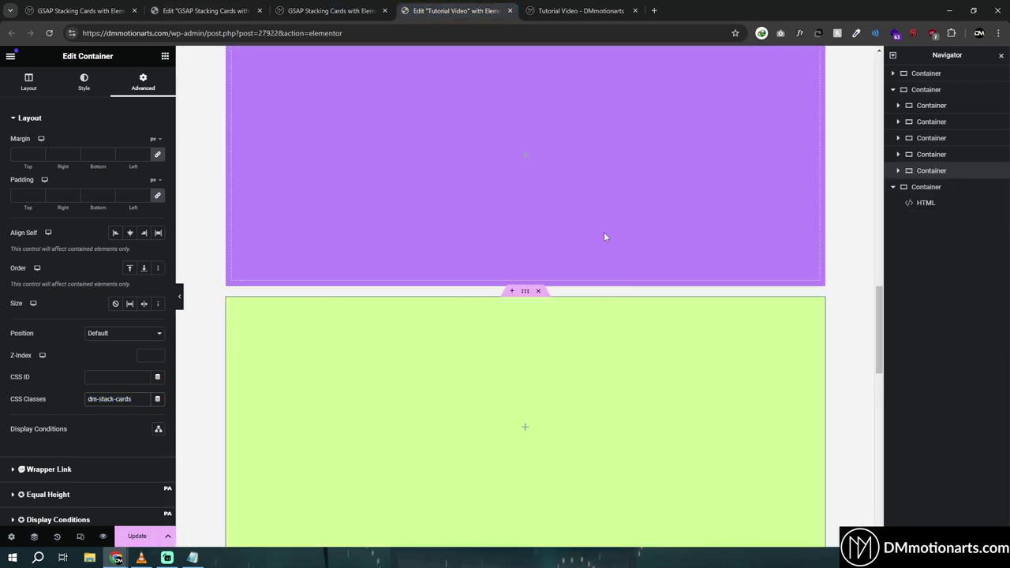
left_click(205, 10)
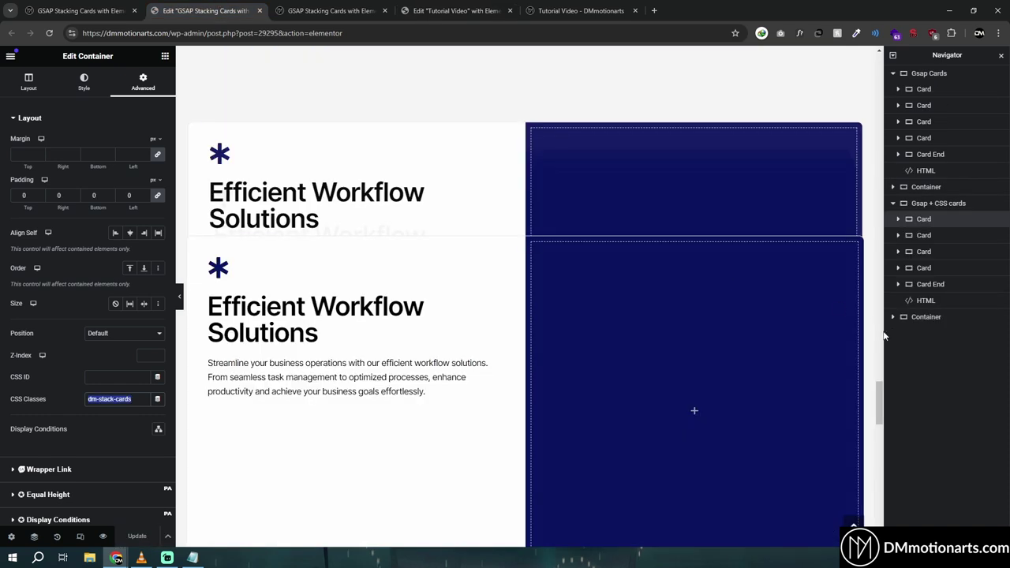
left_click(926, 301)
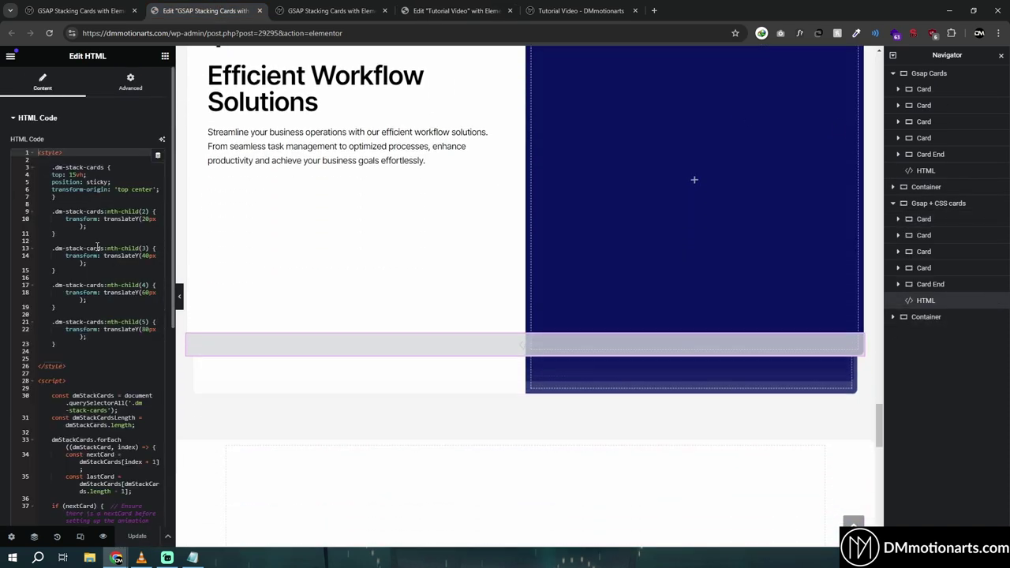
left_click(98, 248)
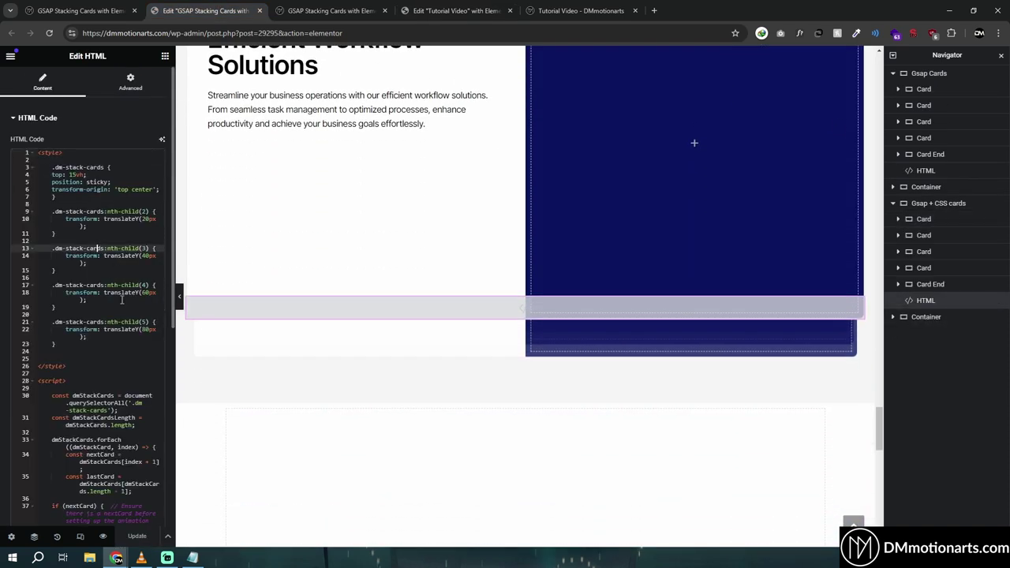
left_click(111, 292)
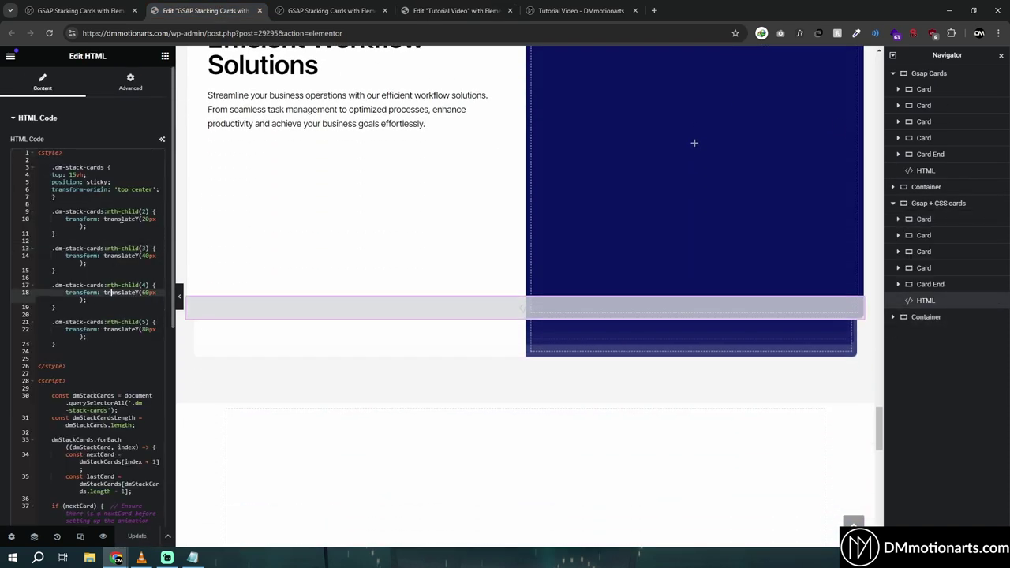
scroll(311, 260, "up", 1)
left_click_drag(49, 167, 124, 345)
left_click(124, 344)
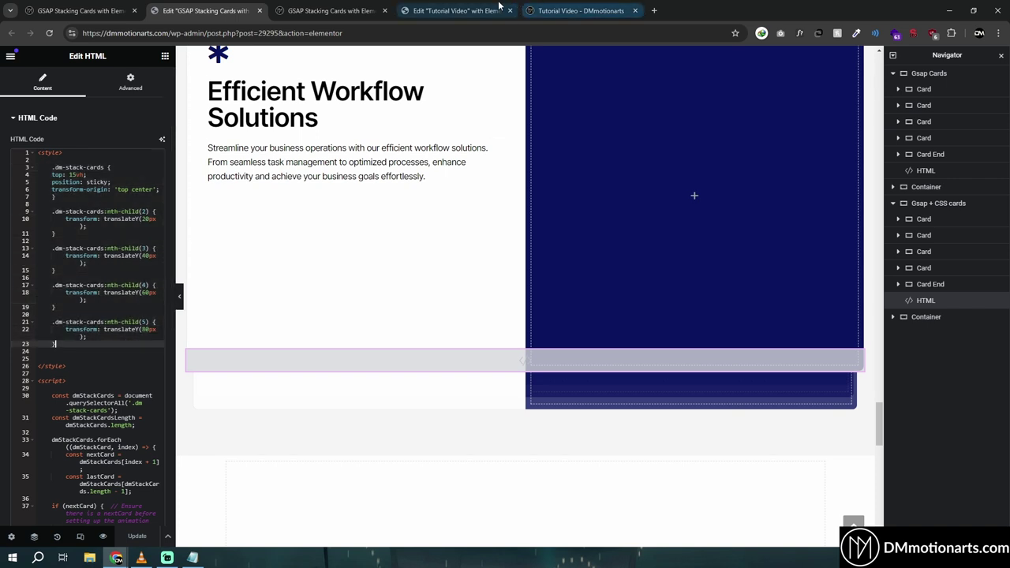
Check on the live GSAP Stacking Cards page how the cards stack with an offset while scrolling, and return to the Tutorial Video editor.
left_click(89, 10)
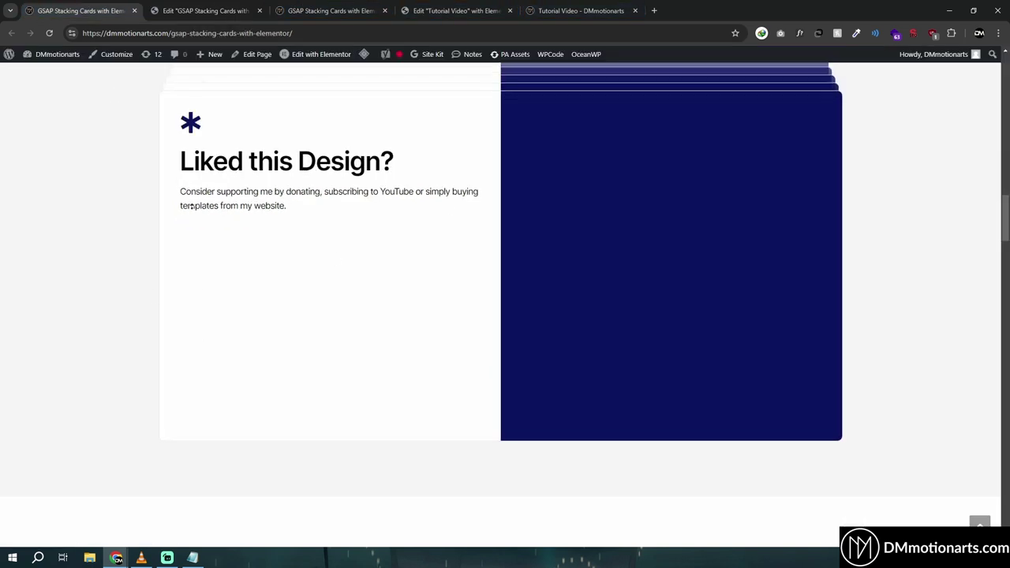
scroll(192, 206, "up", 20)
scroll(502, 193, "down", 5)
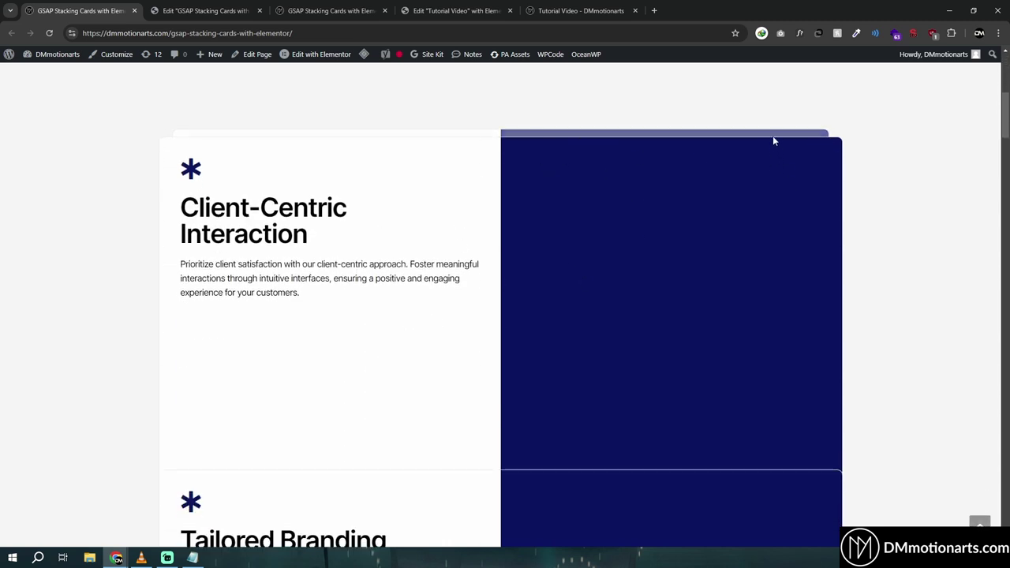
left_click(458, 11)
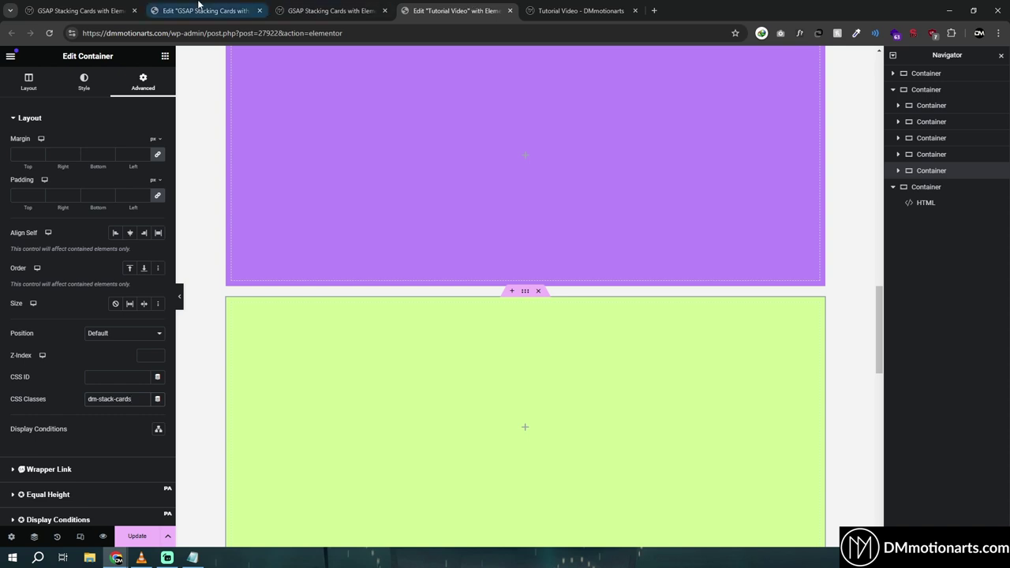
Copy the complete Gsap + CSS cards HTML code from the GSAP Stacking Cards editor and replace the Notepad contents with it.
left_click(205, 10)
left_click_drag(50, 167, 123, 347)
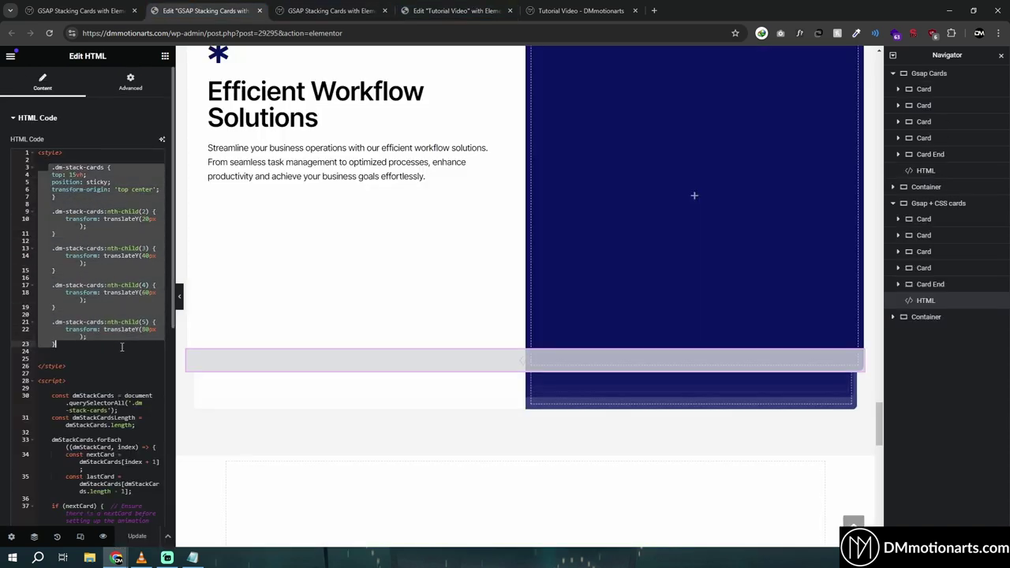
left_click(121, 348)
left_click(49, 176)
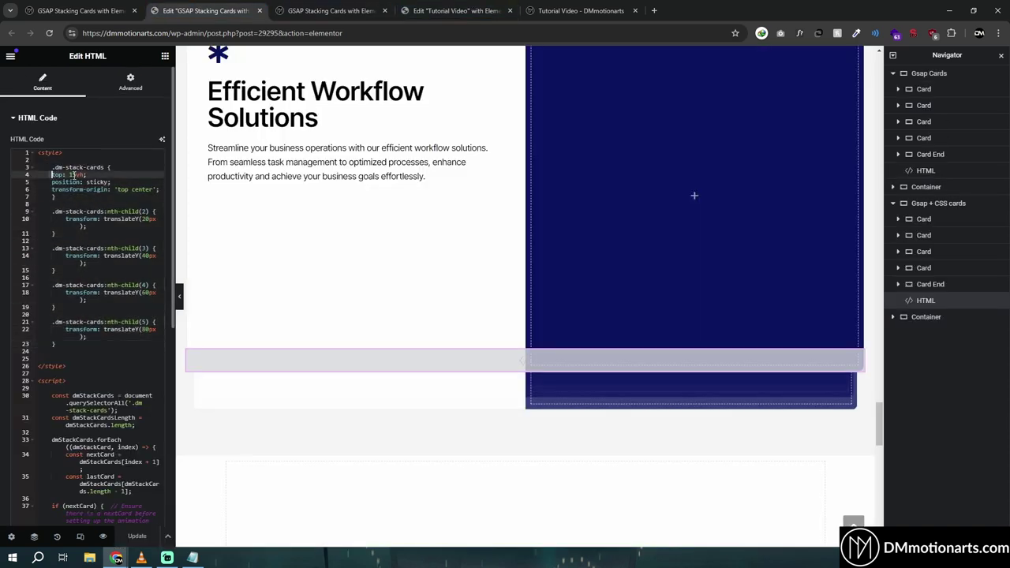
key("ctrl+a")
left_click(193, 558)
key("ctrl+a")
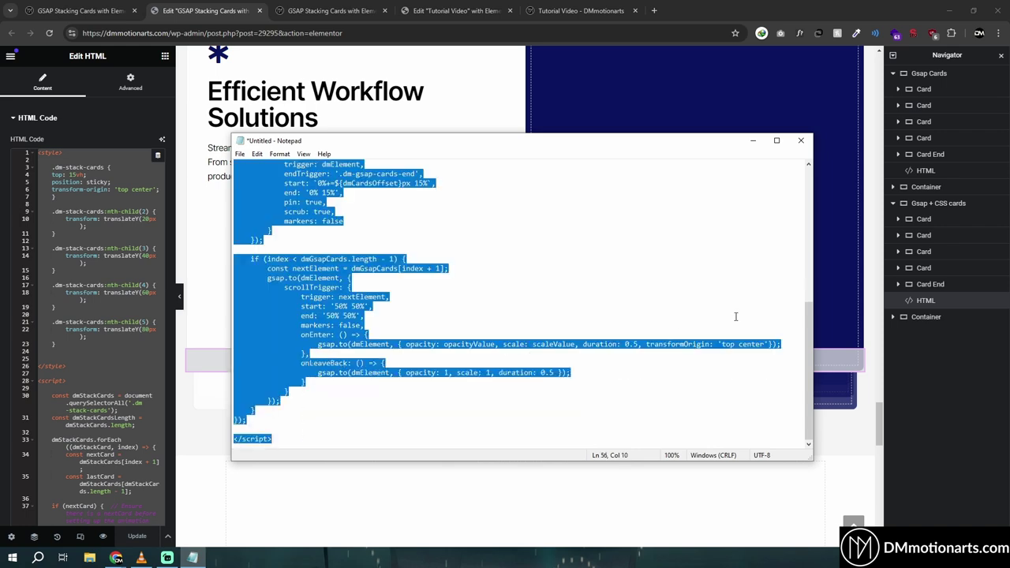
key("ctrl+v")
Examine the top: 15vh rule in Notepad and compare it with the min height of the first Gsap + CSS card.
scroll(252, 207, "up", 10)
left_click_drag(249, 194, 333, 191)
left_click(333, 191)
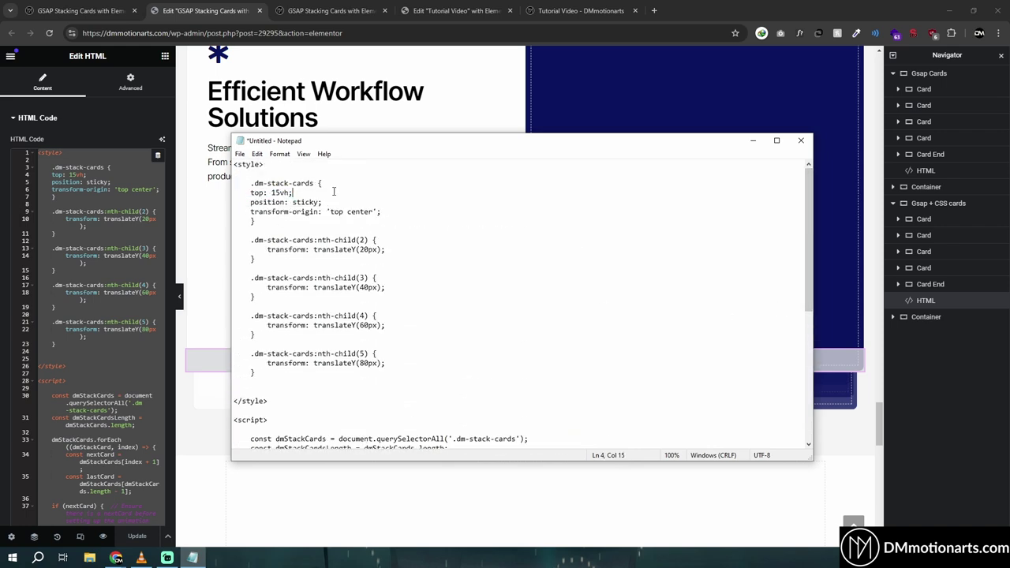
left_click(924, 219)
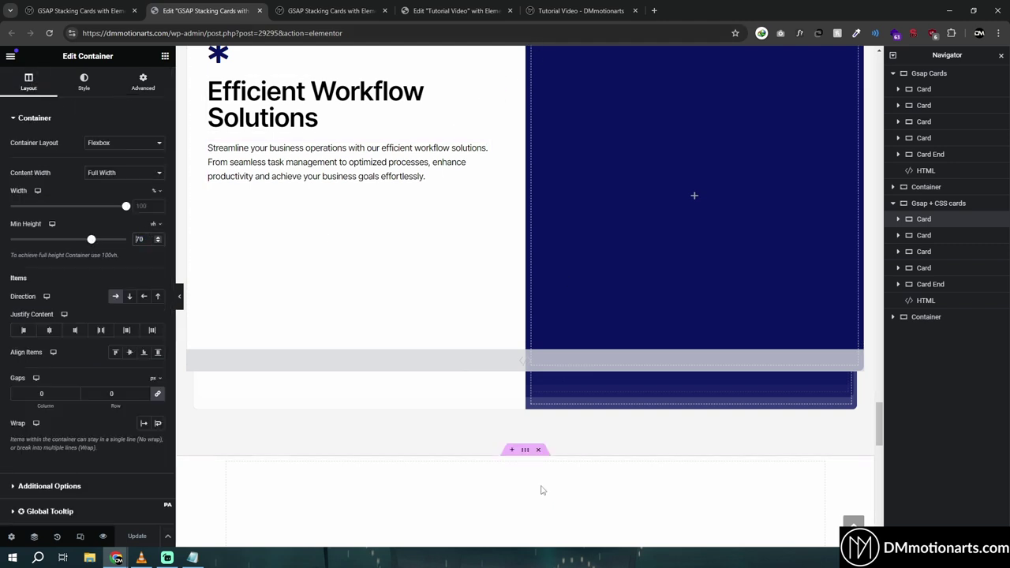
left_click(192, 558)
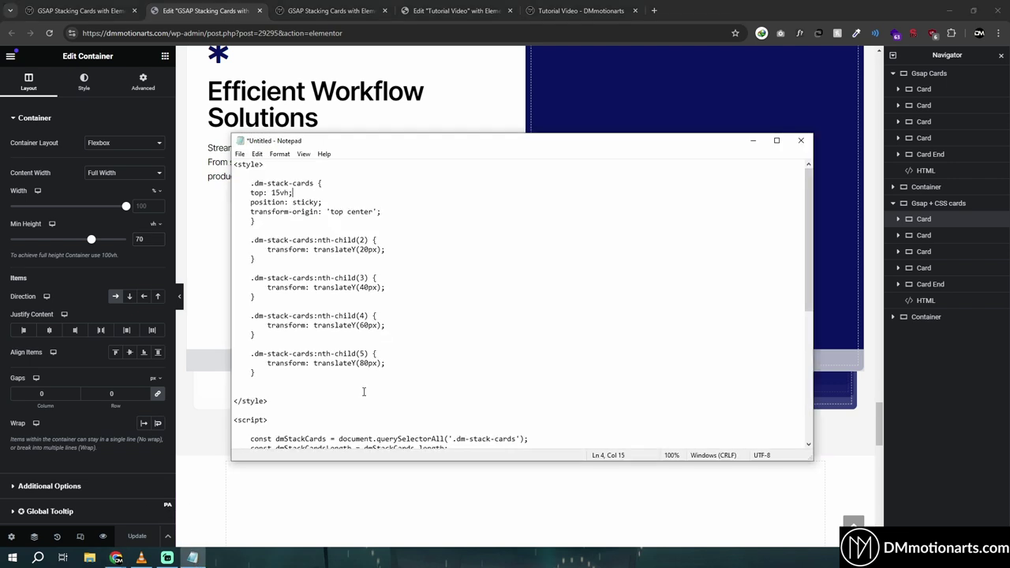
Examine the sticky position, transform-origin and nth-child translateY rules of .dm-stack-cards in Notepad.
left_click_drag(243, 202, 424, 214)
left_click(285, 239)
left_click_drag(247, 354, 386, 364)
left_click(420, 360)
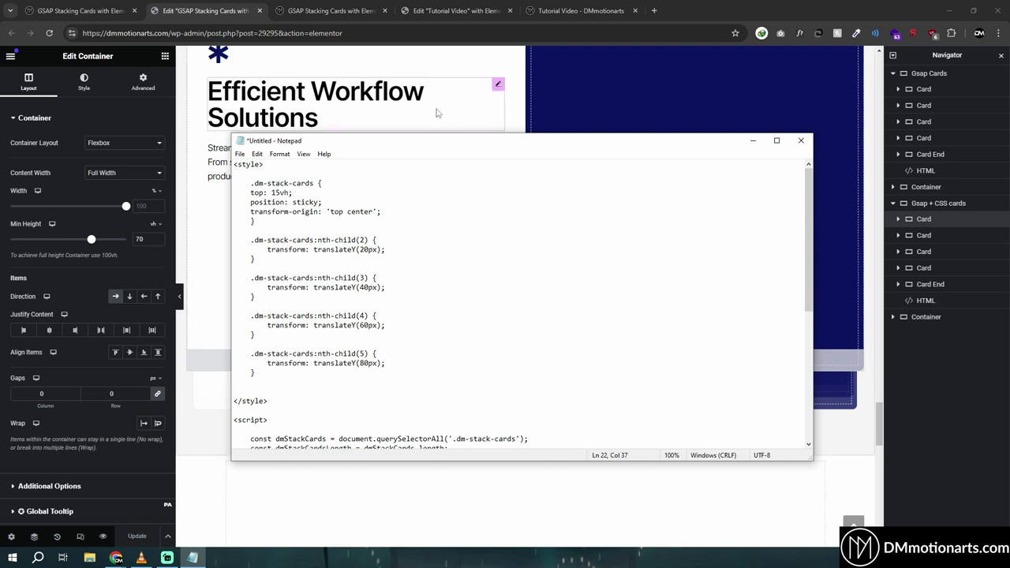
left_click_drag(241, 204, 451, 362)
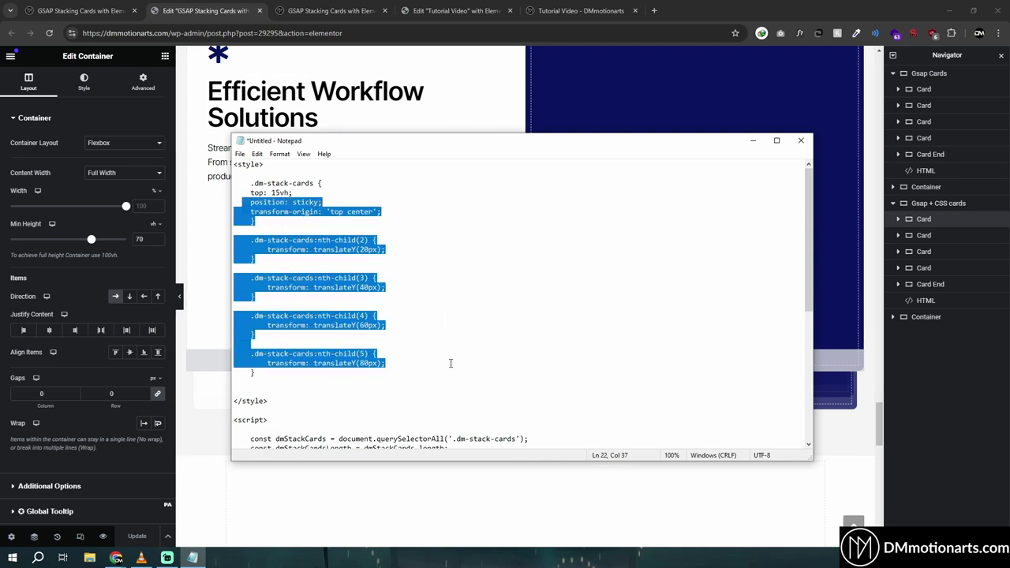
left_click(441, 366)
left_click_drag(248, 353, 378, 354)
left_click(412, 358)
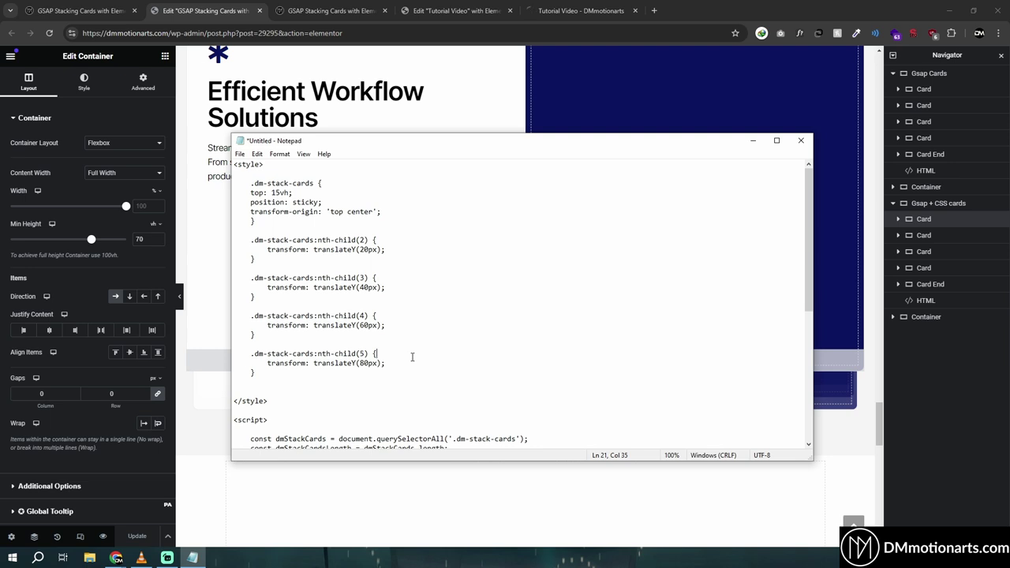
Replace the code of the Tutorial Video page's HTML widget with the full dm-stack-cards code from Notepad.
key("ctrl+a")
left_click(439, 11)
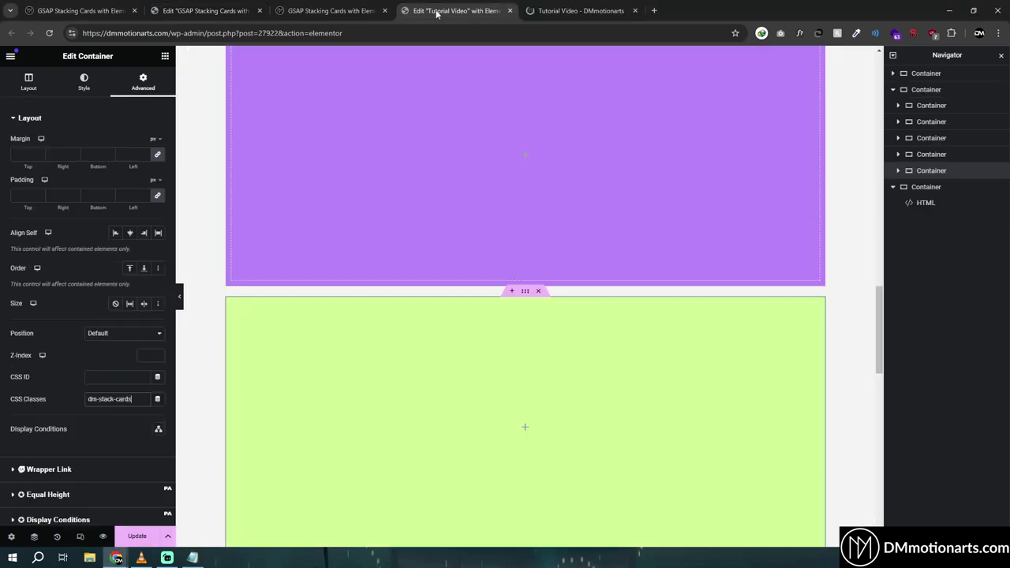
left_click(921, 204)
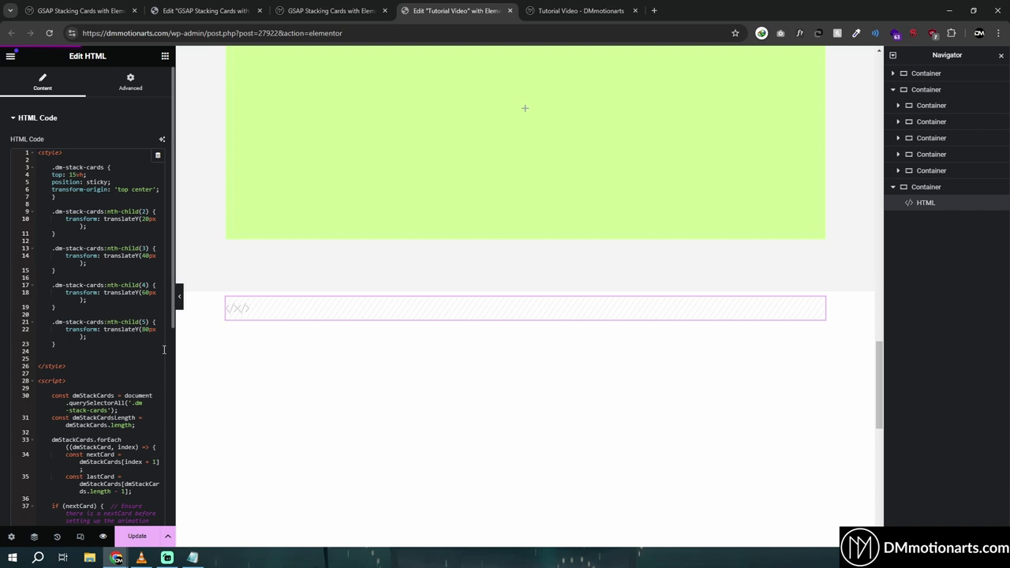
Check in the Tutorial Video preview how the five coloured cards stick and stack while scrolling.
left_click_drag(1007, 228, 1008, 276)
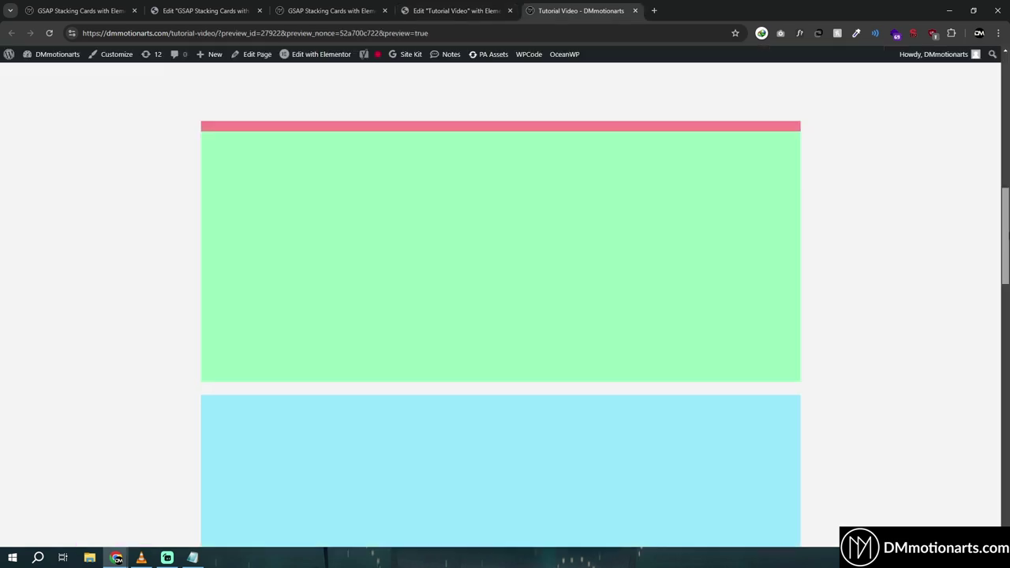
scroll(1008, 360, "down", 5)
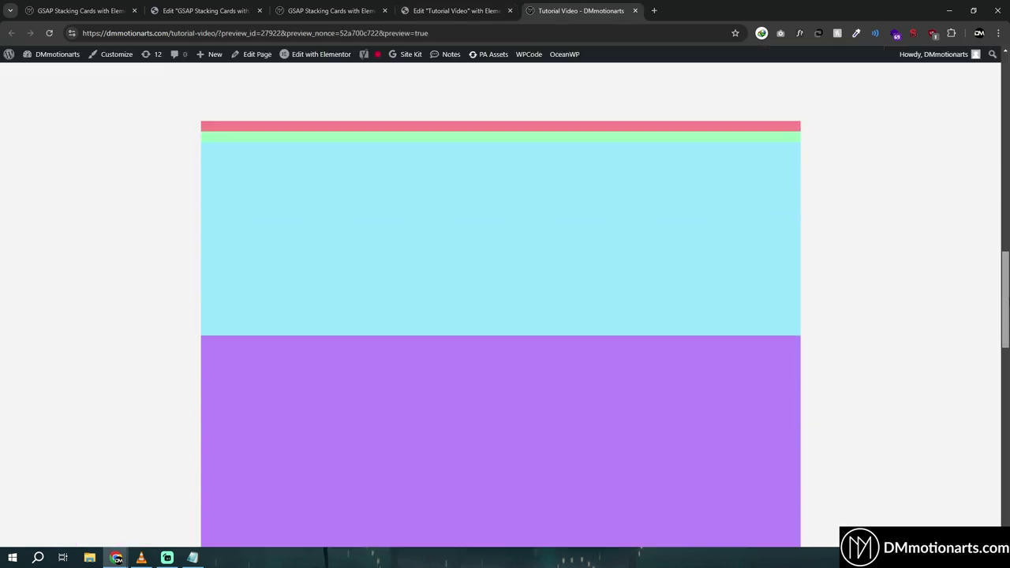
left_click_drag(1008, 360, 1008, 393)
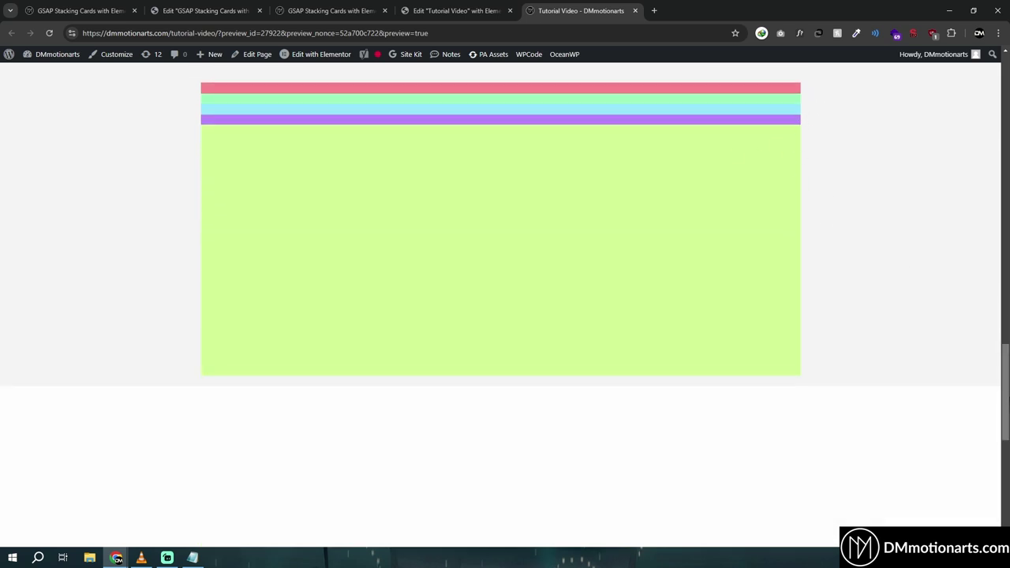
left_click_drag(1008, 393, 1008, 389)
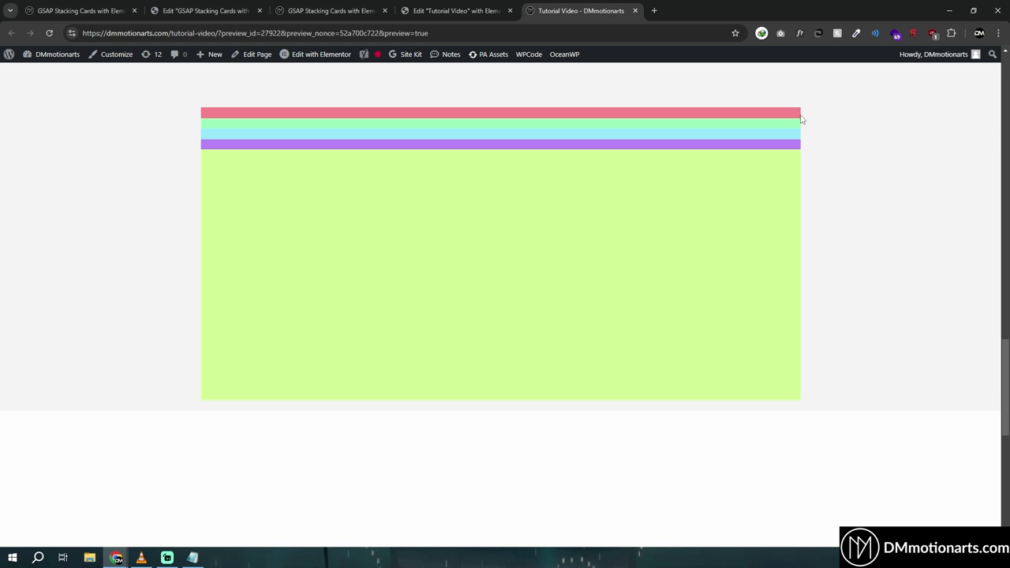
Update the Tutorial Video page in Elementor and switch back to the GSAP Stacking Cards editor.
left_click(442, 8)
left_click(138, 539)
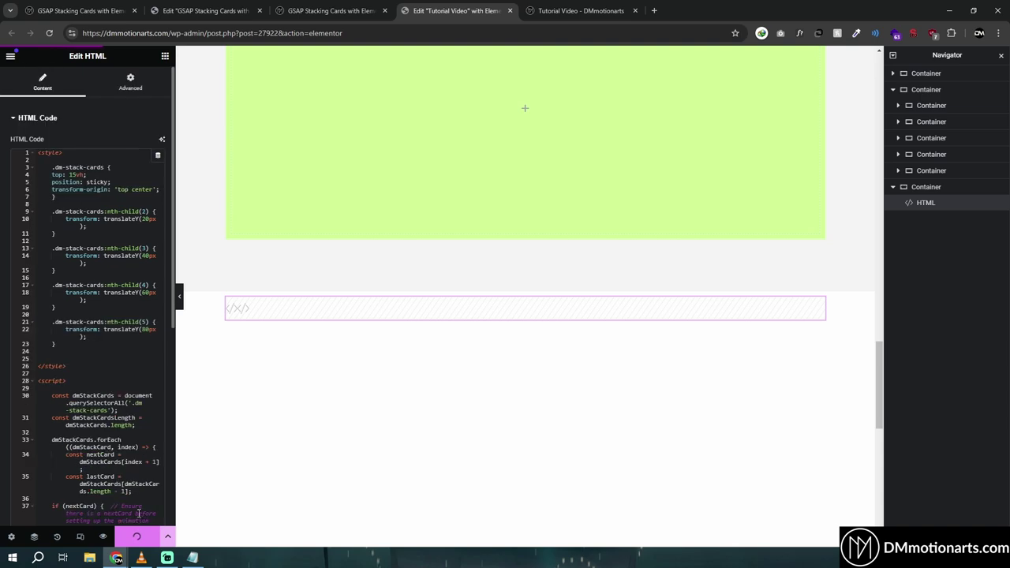
left_click(204, 10)
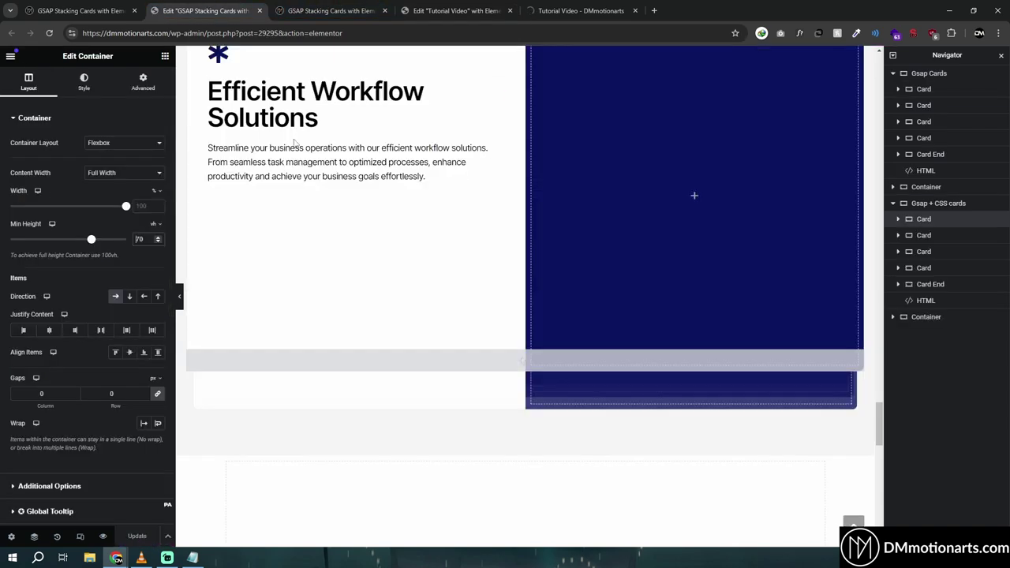
Copy the two GSAP script tags from the Gsap Cards HTML widget above the style block of the Tutorial Video page's HTML widget and update.
left_click(925, 171)
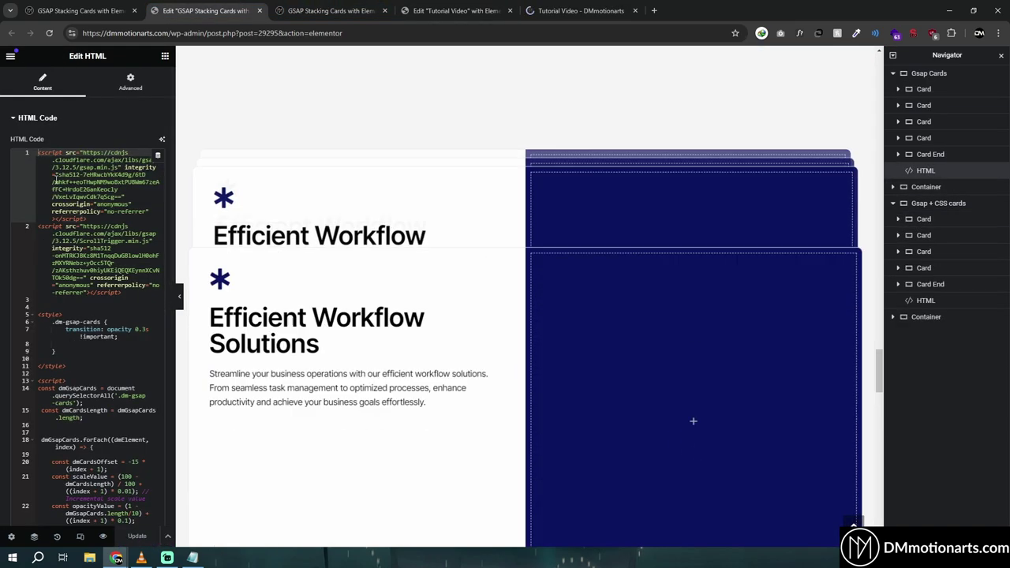
left_click_drag(40, 153, 150, 291)
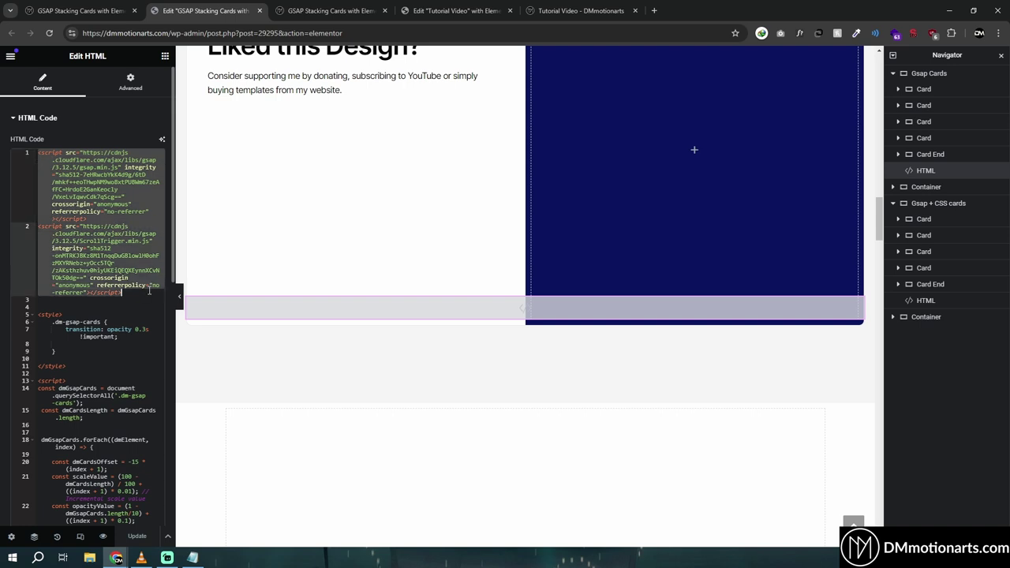
left_click(460, 8)
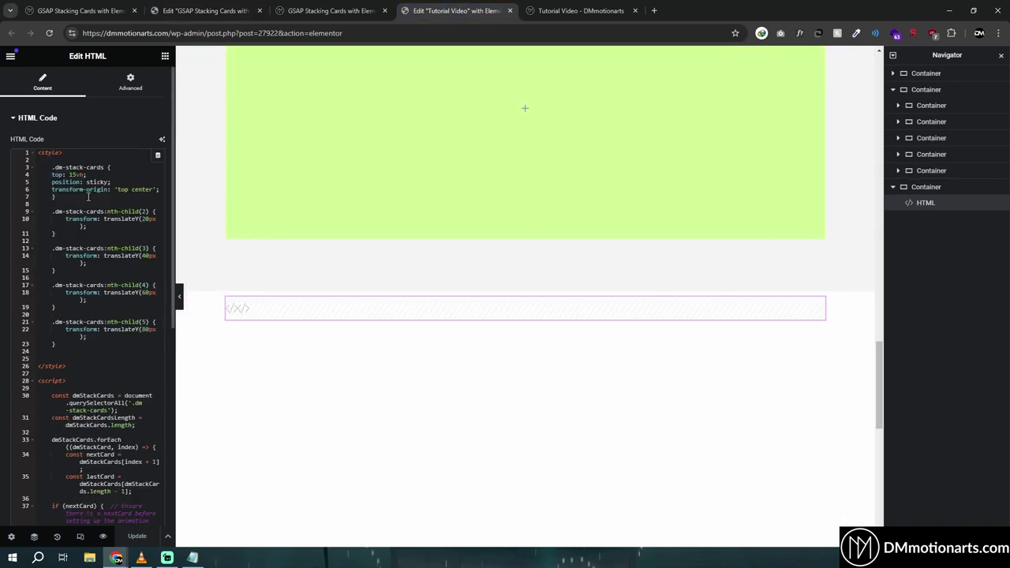
left_click(37, 152)
key("Return")
key("Up")
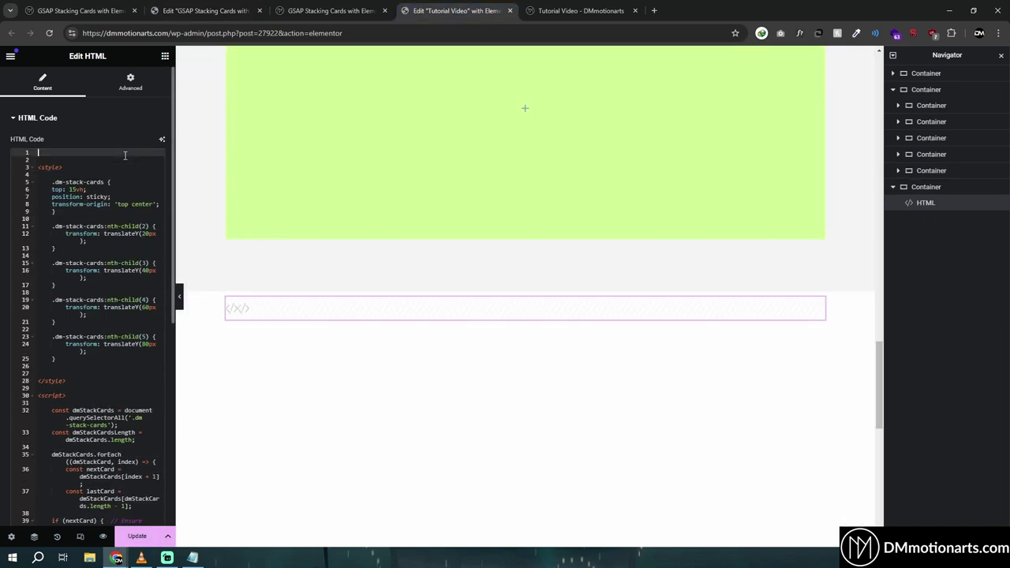
type("<script src=\"https://cdnjs.cloudflare.com/ajax/libs/gsap/3.12.5/gsap.min.js\" integrity=\"sha512-7eHRwcbYkK4d9g/6tD/mhkf++eoTHwpNM9woBxtPUBWm67zeAfFC+HrdoE2GanKeocly/VxeLvIqwvCdk7qScg==\" crossorigin=\"anonymous\" referrerpolicy=\"no-referrer\"></script> <script src=\"https://cdnjs.cloudflare.com/ajax/libs/gsap/3.12.5/ScrollTrigger.min.js\" integrity=\"sha512-onMTRKJBKz8M1TnqqDuGBlowlH0ohFzMXYRNebz+yOcc5TQr/zAKsthzhuv0hiYUKEiQEQXEymnXCvNTOk50dg==\" crossorigin=\"anonymous\" referrerpolicy=\"no-referrer\"></script>")
left_click(137, 536)
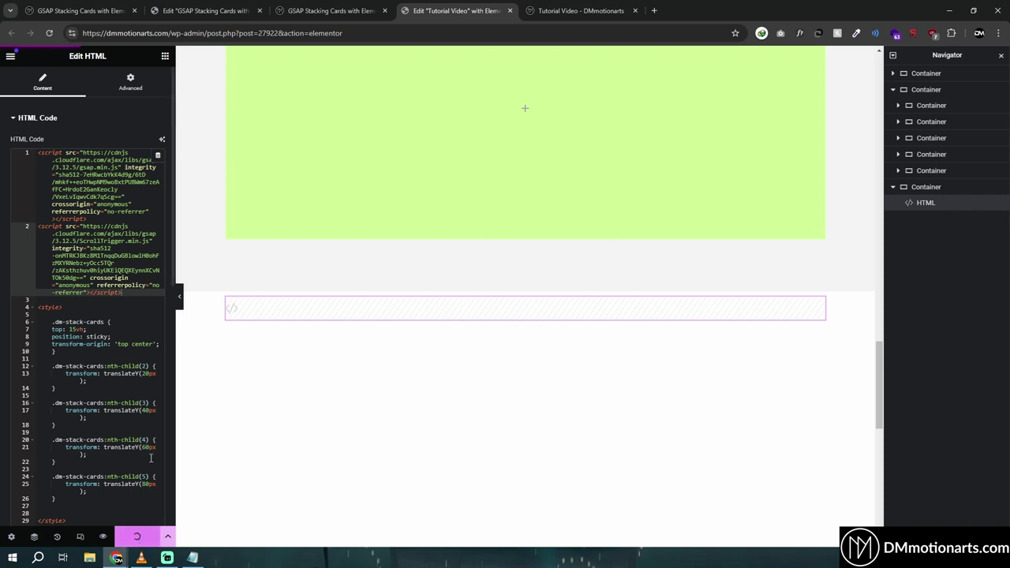
Compare the GSAP script tags in the Tutorial Video widget with the Gsap Cards and Gsap + CSS cards HTML widgets.
left_click_drag(142, 293, 41, 157)
left_click(41, 157)
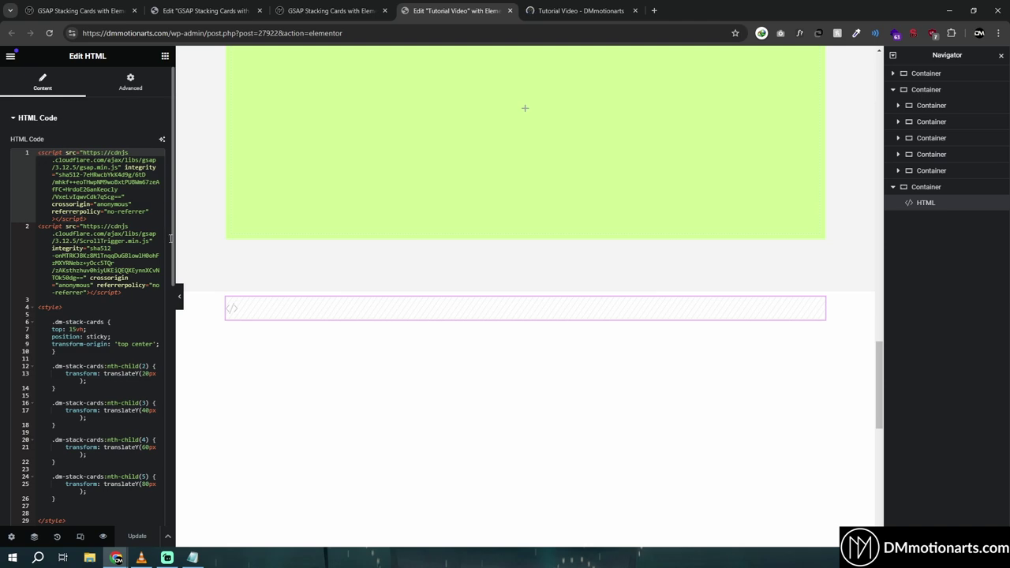
left_click(165, 6)
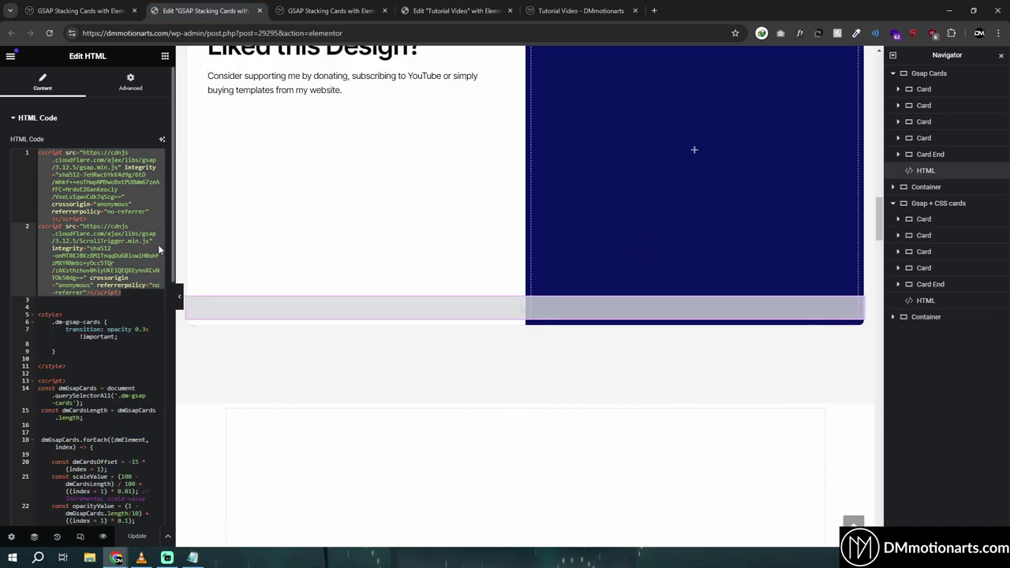
left_click(923, 301)
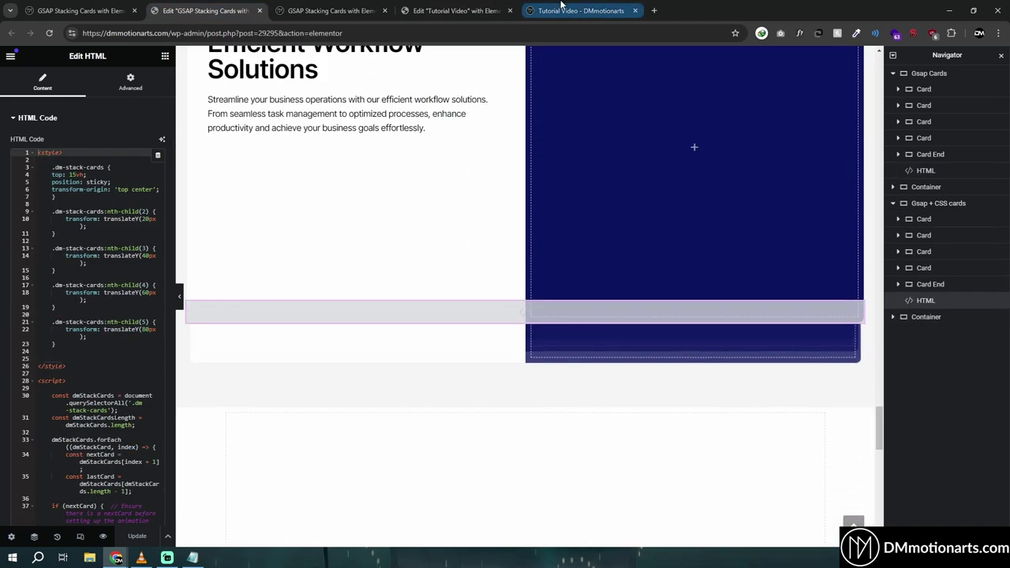
Check how the coloured cards stack in the Tutorial Video preview with the GSAP script tags loaded.
left_click(562, 6)
scroll(505, 315, "down", 8)
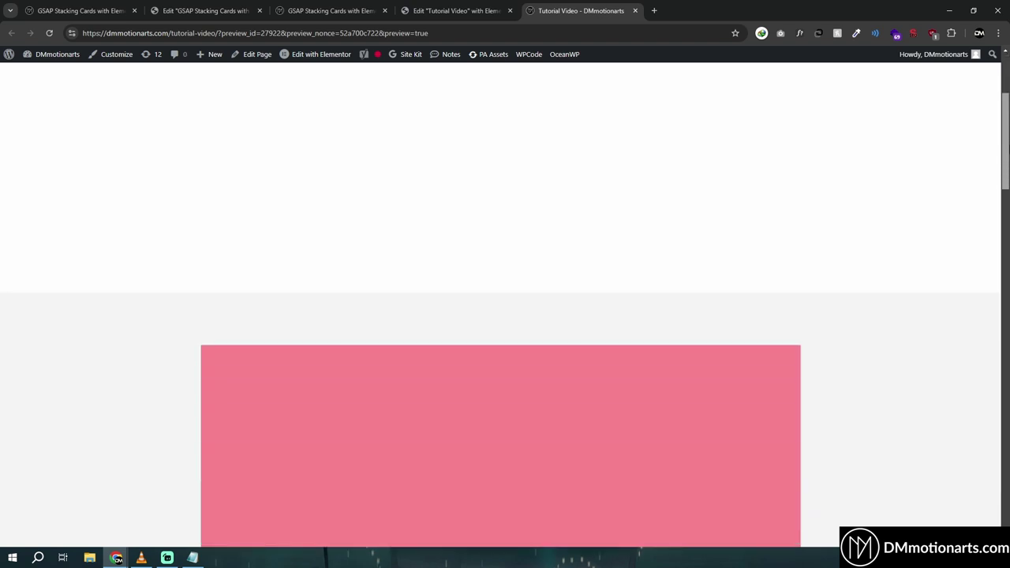
scroll(505, 316, "down", 3)
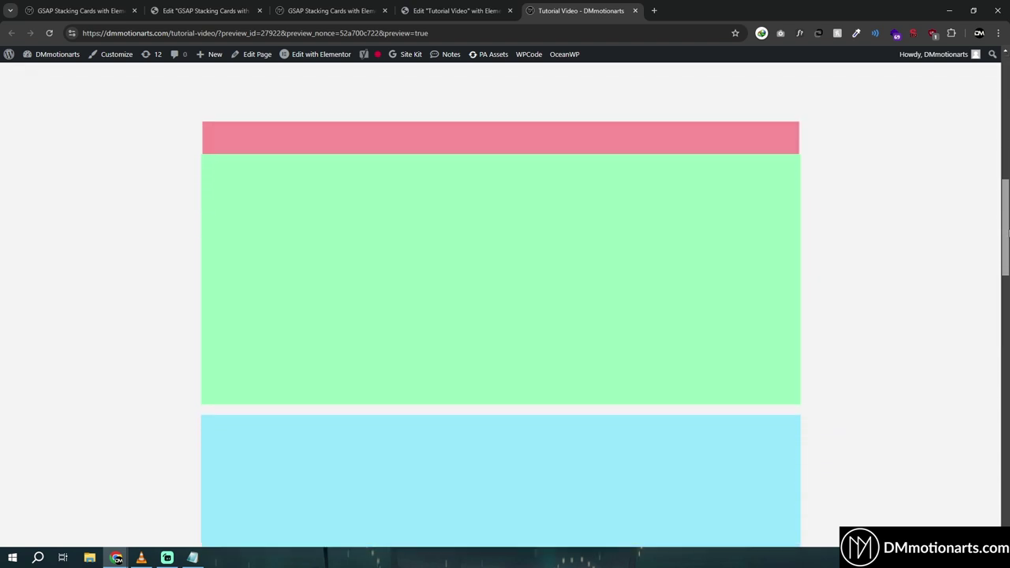
left_click_drag(1008, 249, 997, 383)
Paste the full dm-stack-cards code, including the GSAP script tags and load listener, into the empty HTML widget inside the cards container.
left_click(457, 11)
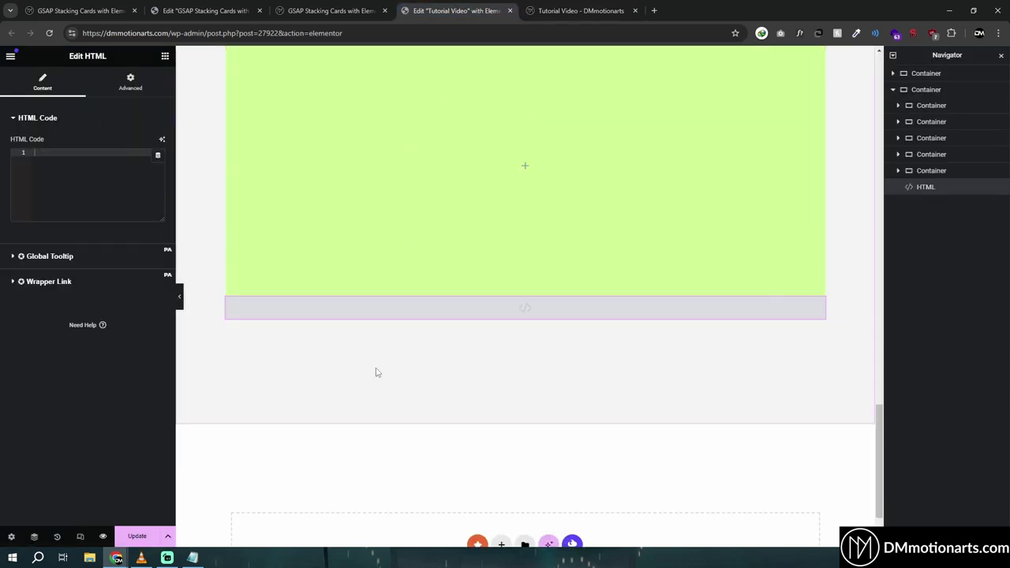
scroll(379, 221, "up", 15)
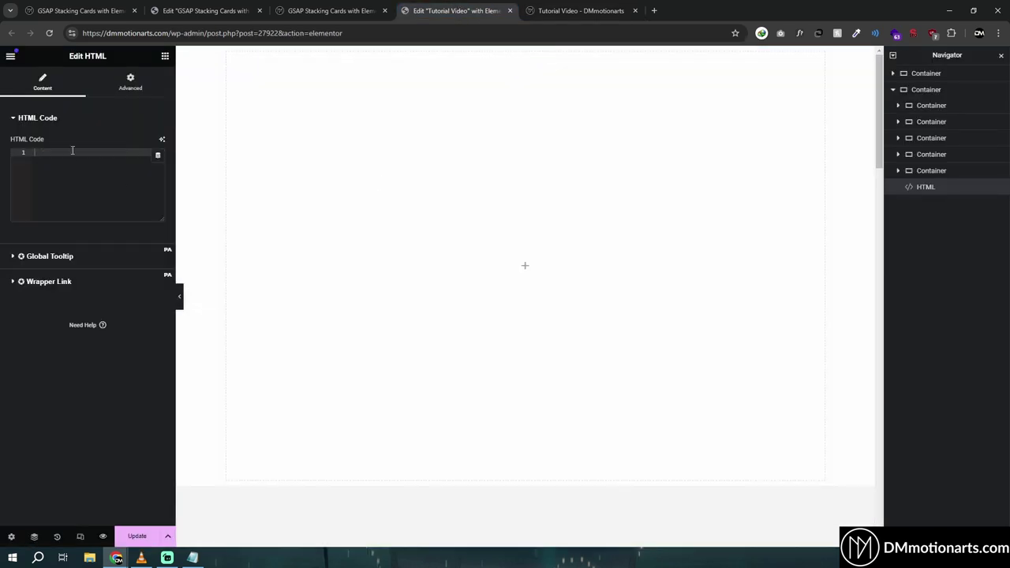
scroll(506, 134, "down", 3)
left_click(76, 175)
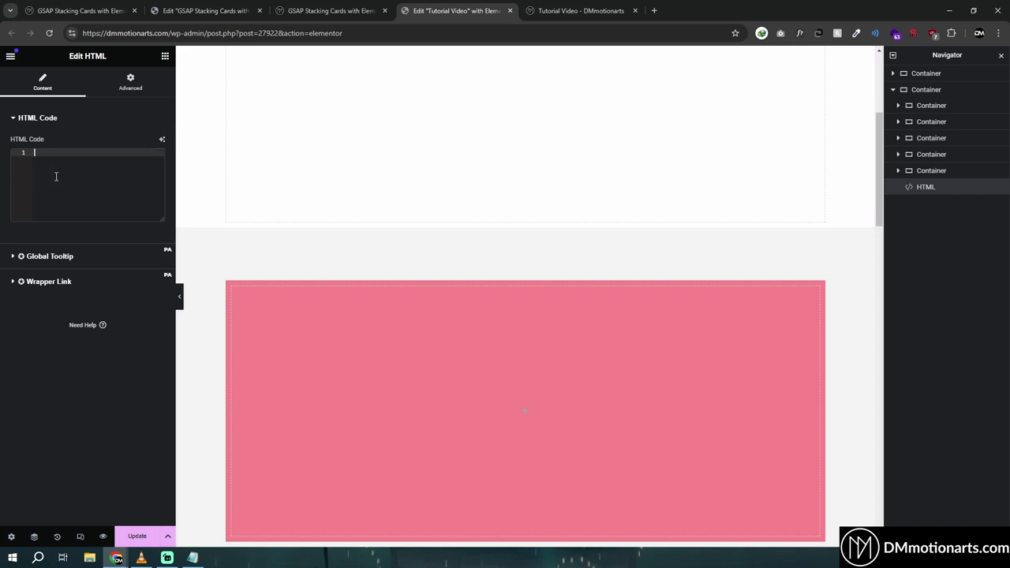
key("ctrl+v")
scroll(83, 241, "down", 3)
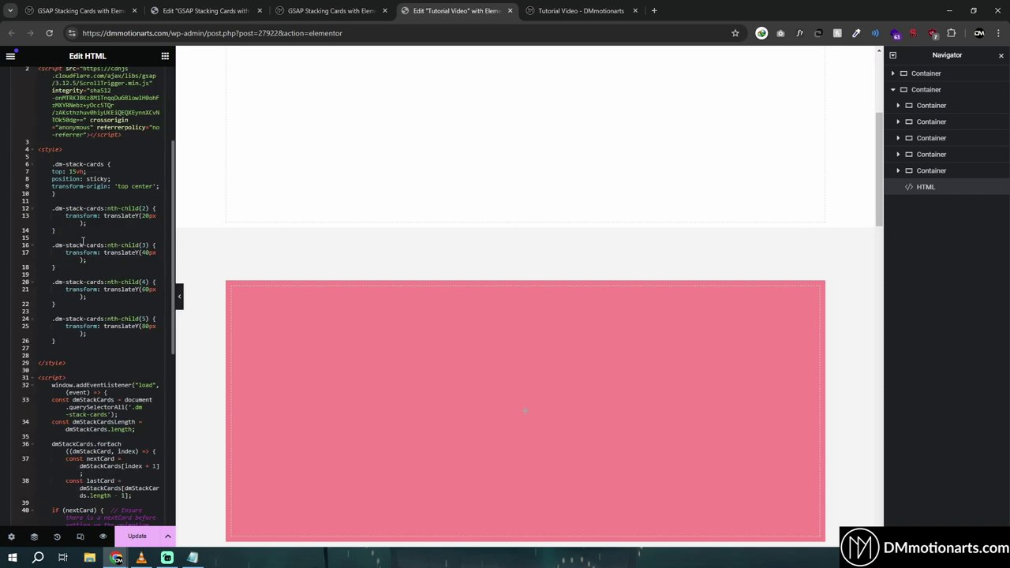
Add blank lines before and after the window load event listener line in the script and update the page.
left_click_drag(55, 281, 120, 286)
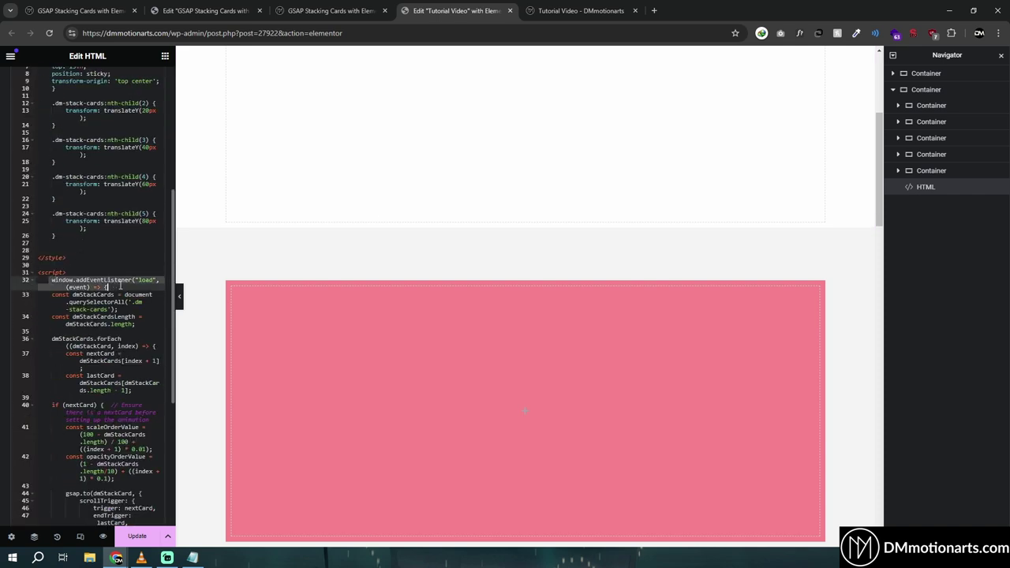
left_click(123, 286)
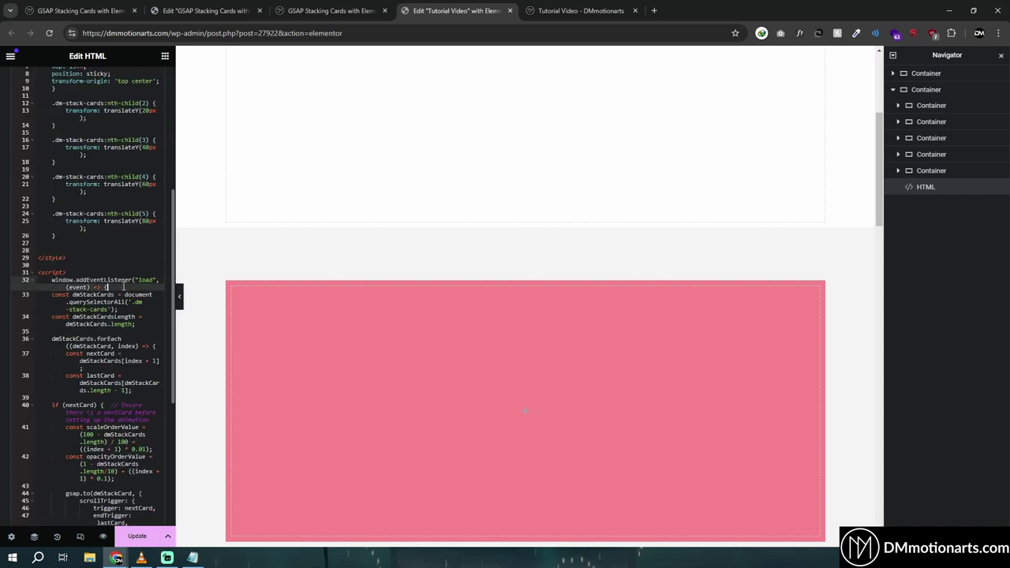
left_click(75, 273)
key("Return")
left_click(113, 296)
key("Return")
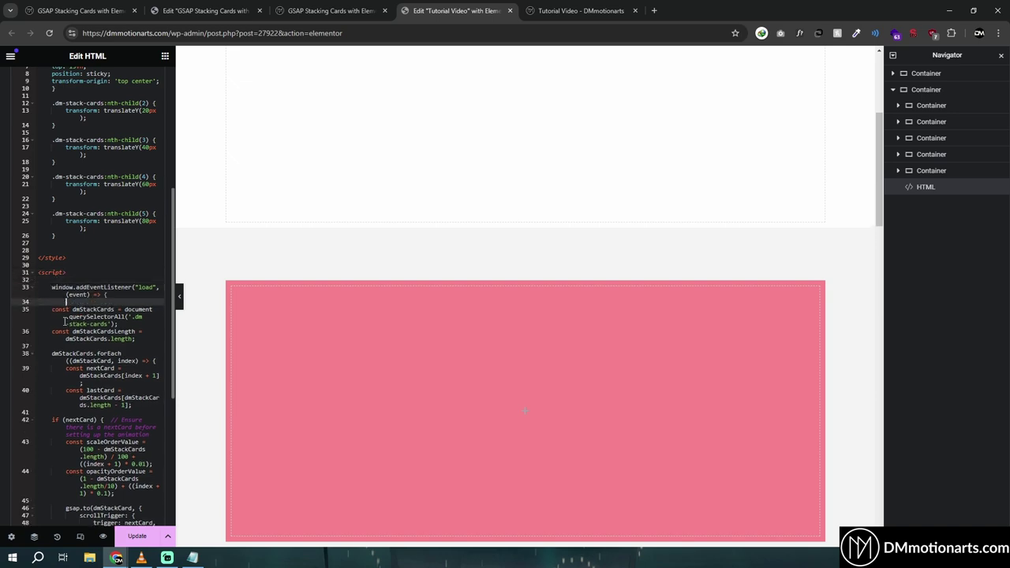
scroll(86, 383, "down", 4)
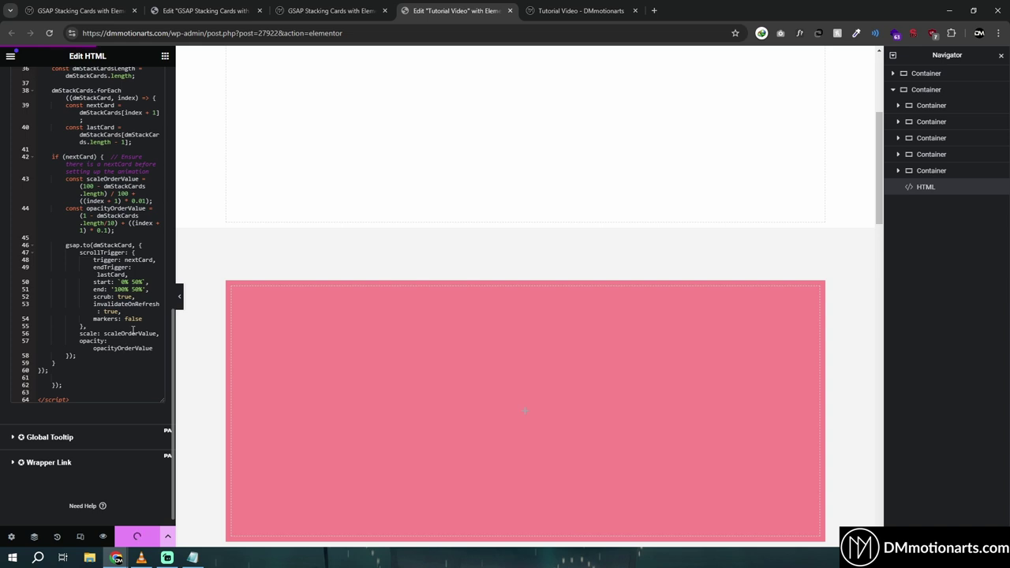
Check in the Tutorial Video preview how all five cards scale and stack with the load listener code.
left_click(596, 9)
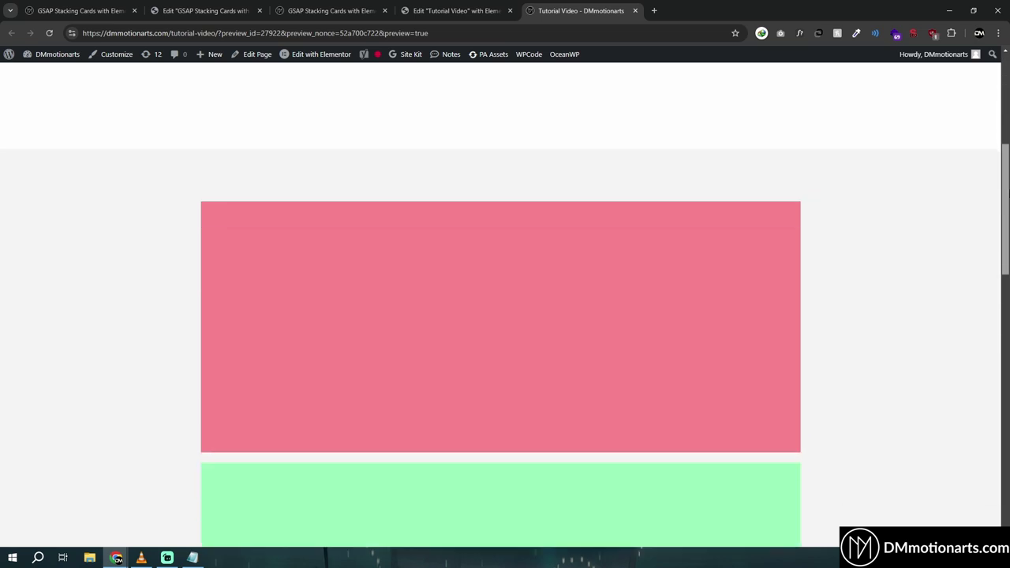
scroll(1008, 276, "down", 5)
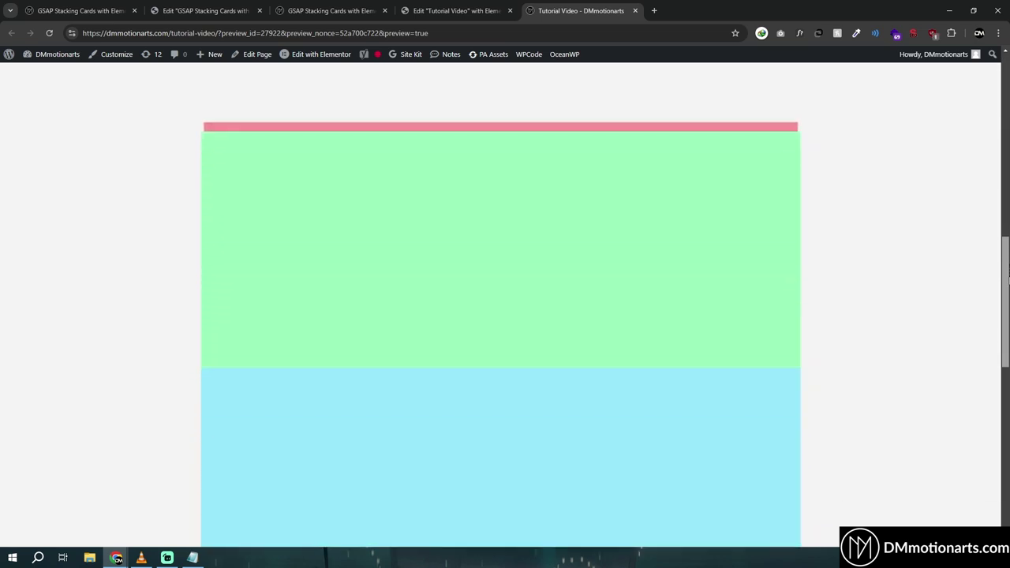
left_click_drag(1008, 281, 1007, 464)
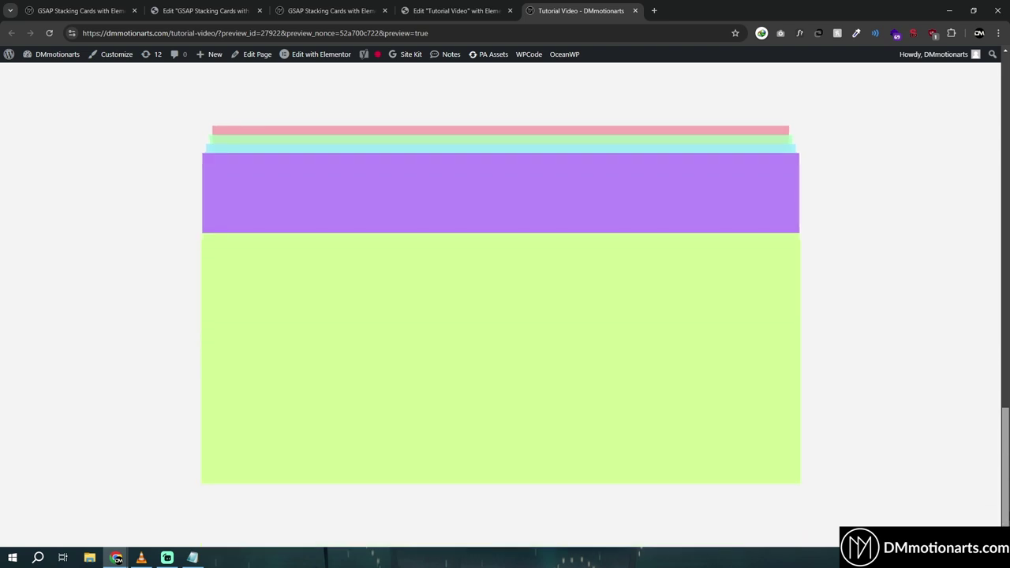
Add a single-column container 1327 px in minimum height below the cards section and check the scrolling in the preview.
left_click(456, 11)
scroll(608, 355, "down", 5)
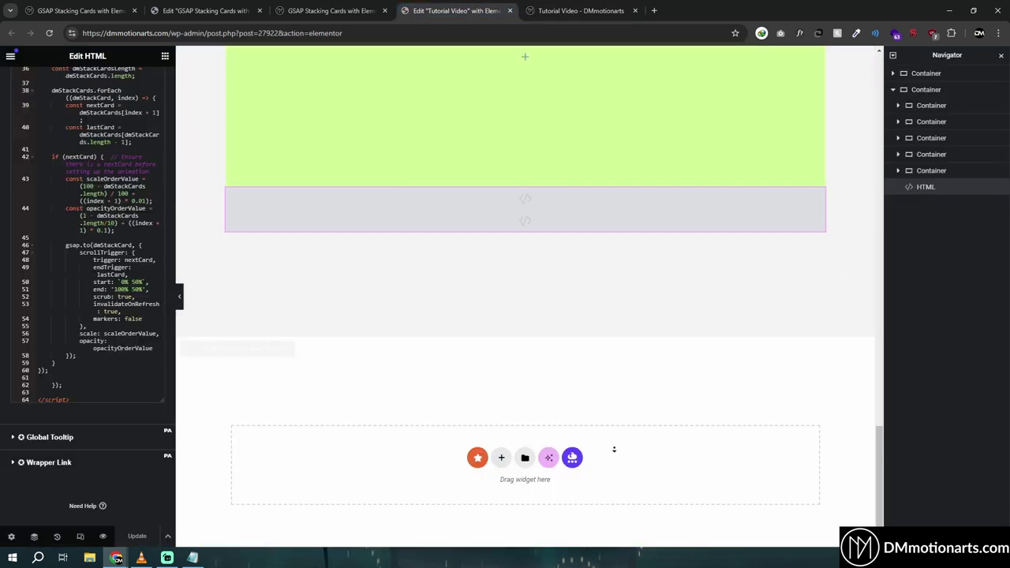
left_click(501, 458)
left_click(491, 488)
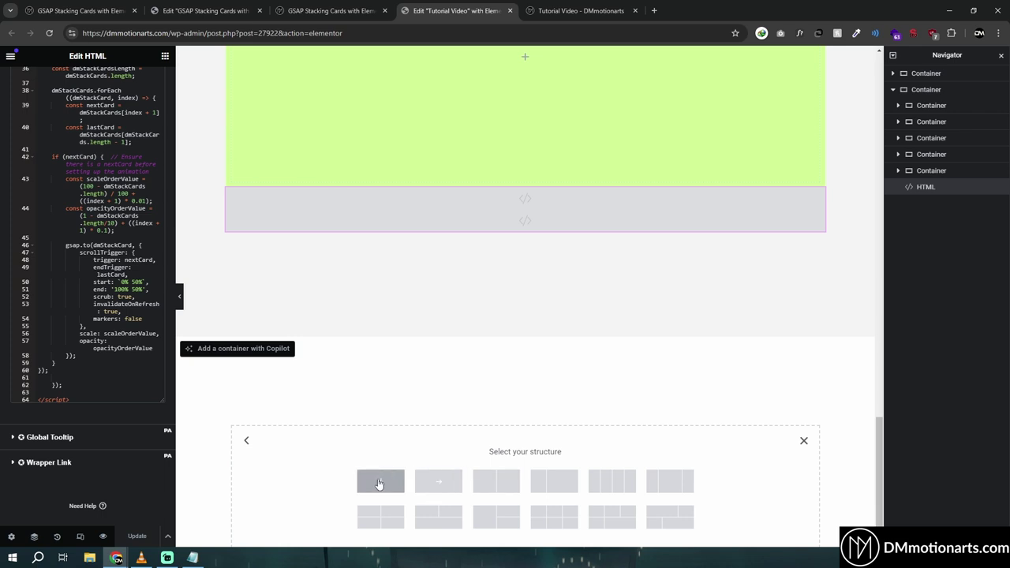
left_click(379, 484)
left_click(580, 10)
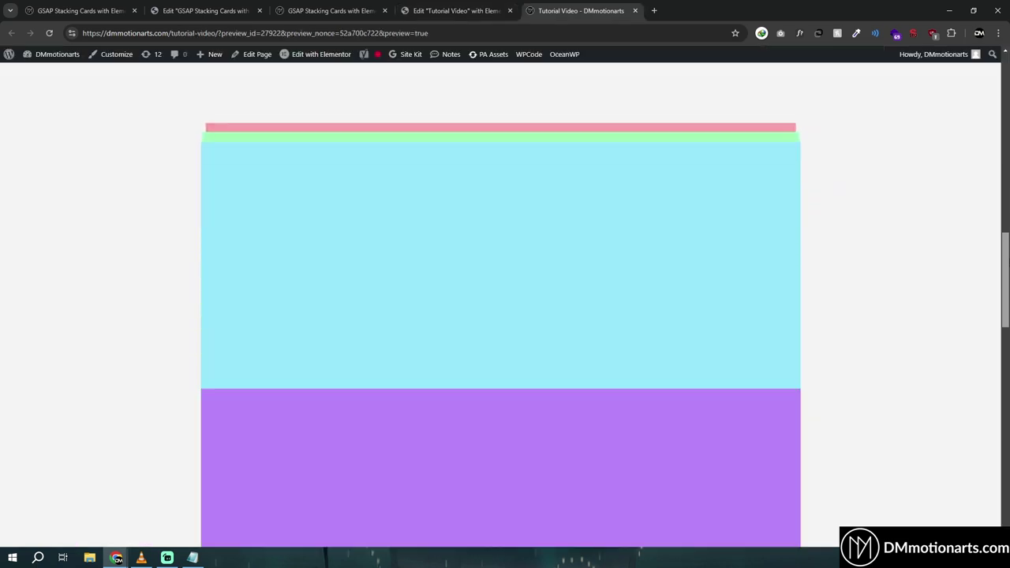
left_click_drag(1007, 261, 1008, 349)
Review the HTML widget's code and the column and row gaps of the parent cards container.
left_click(446, 11)
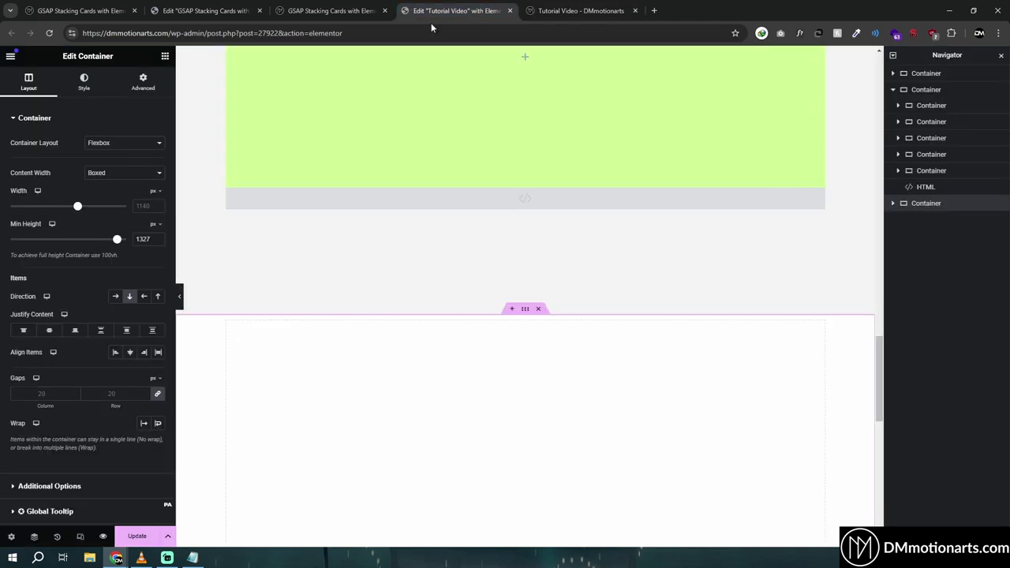
left_click(928, 190)
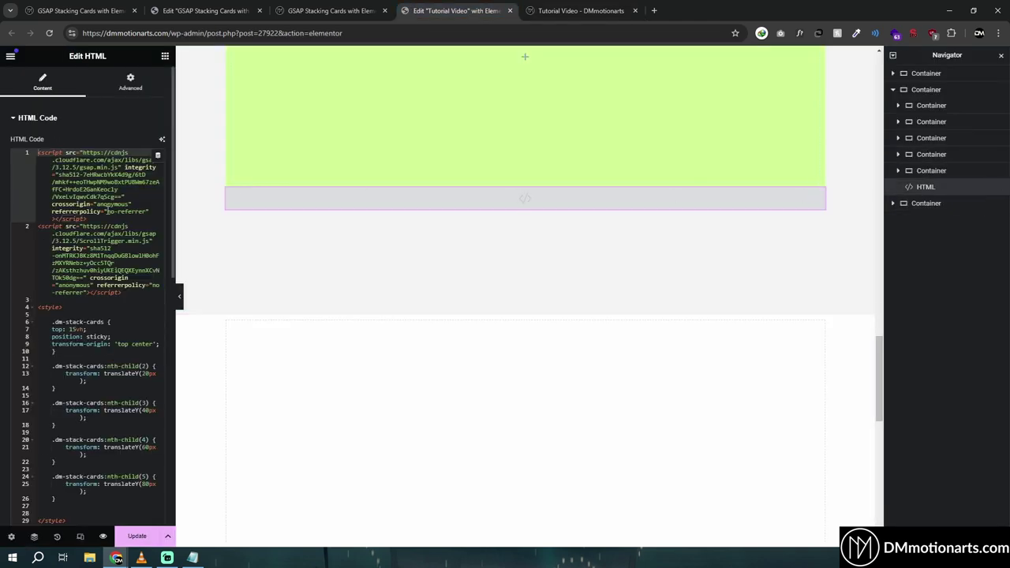
scroll(153, 322, "down", 2)
left_click(927, 89)
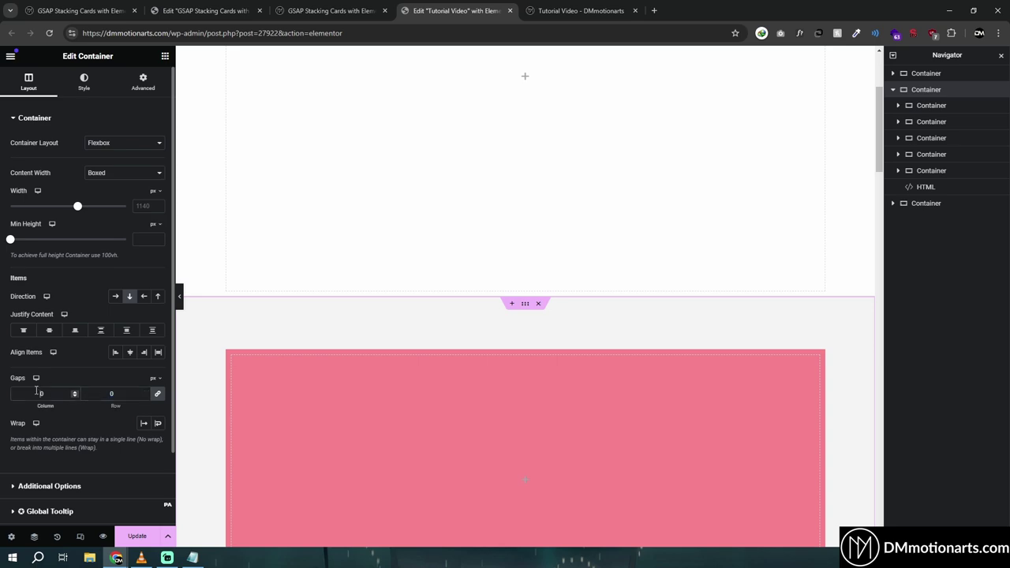
left_click(121, 394)
left_click(922, 188)
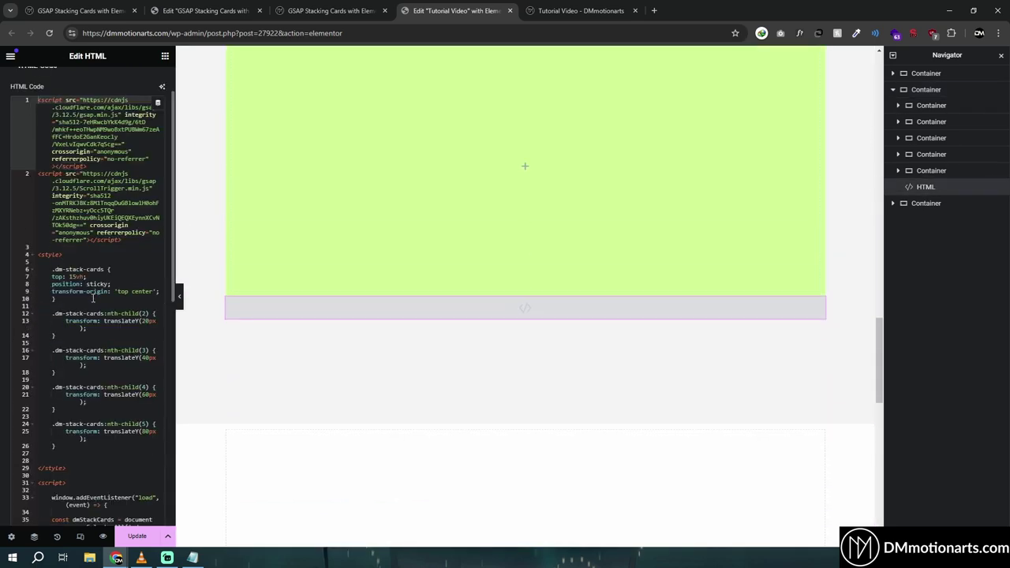
scroll(93, 299, "down", 5)
scroll(105, 276, "up", 3)
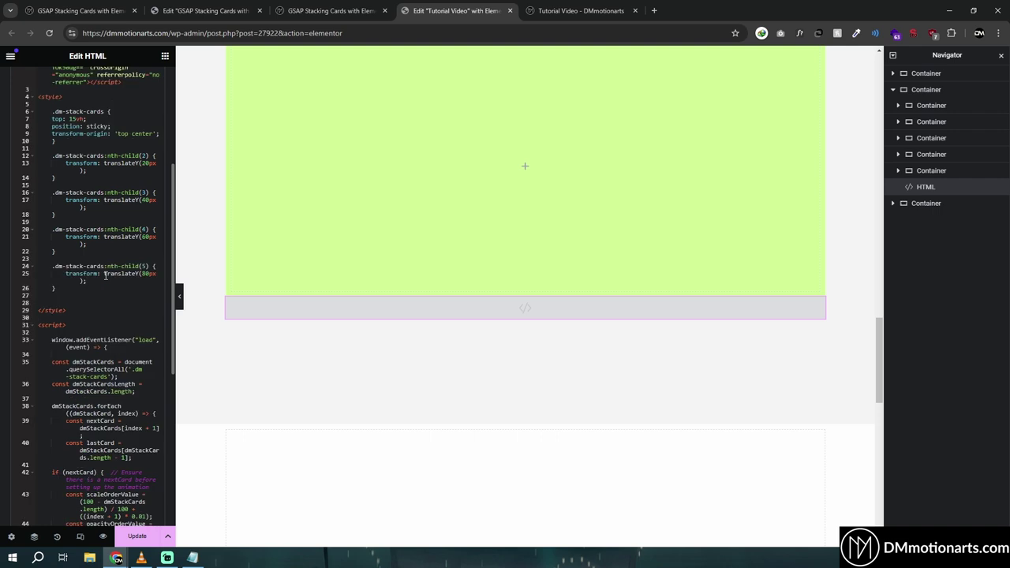
Duplicate the last green card container inside the cards container.
left_click(912, 170)
right_click(915, 171)
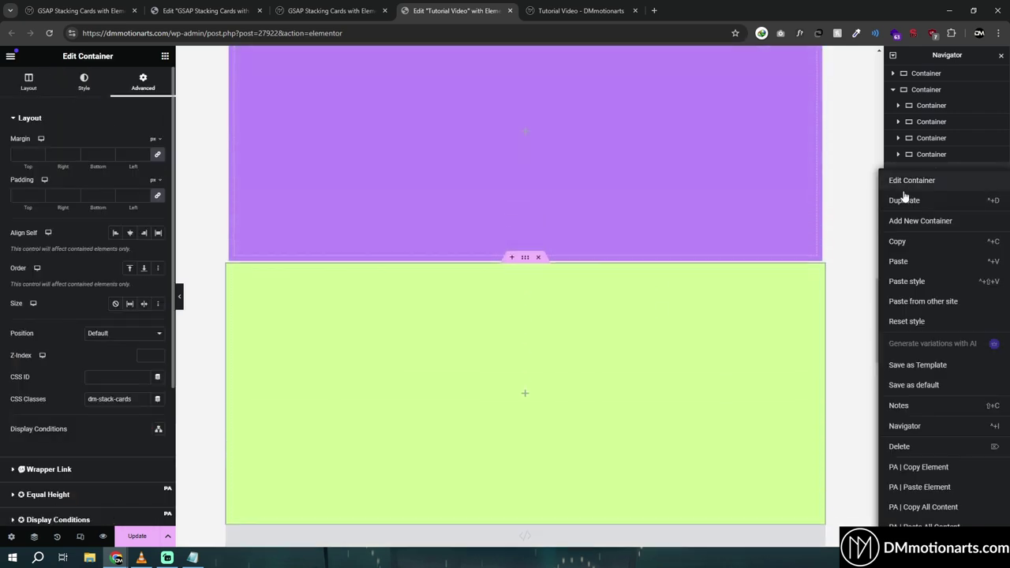
left_click(904, 201)
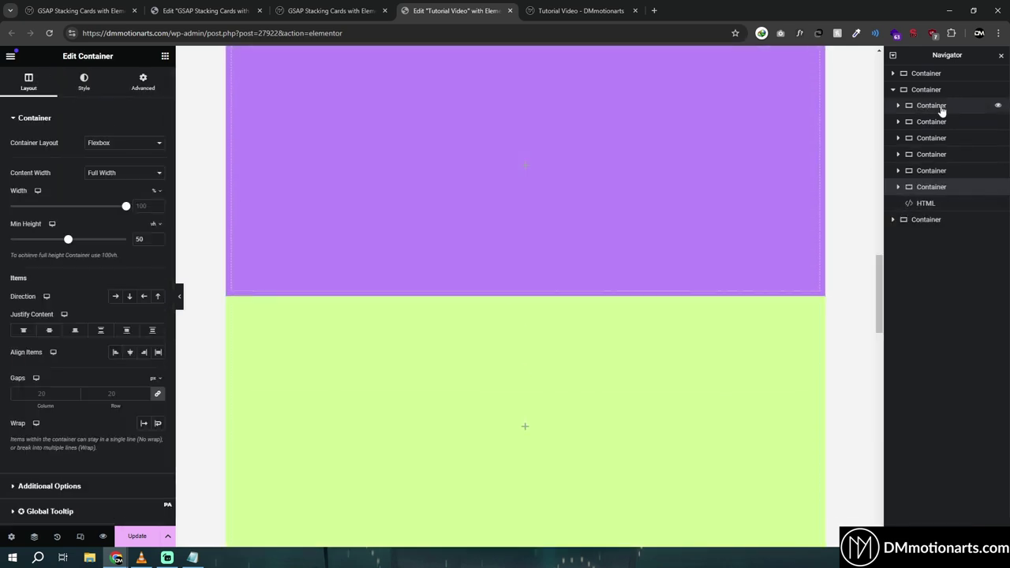
Duplicate the .dm-stack-cards:nth-child(5) rule below itself in the HTML widget's style block.
left_click(922, 204)
scroll(40, 326, "down", 3)
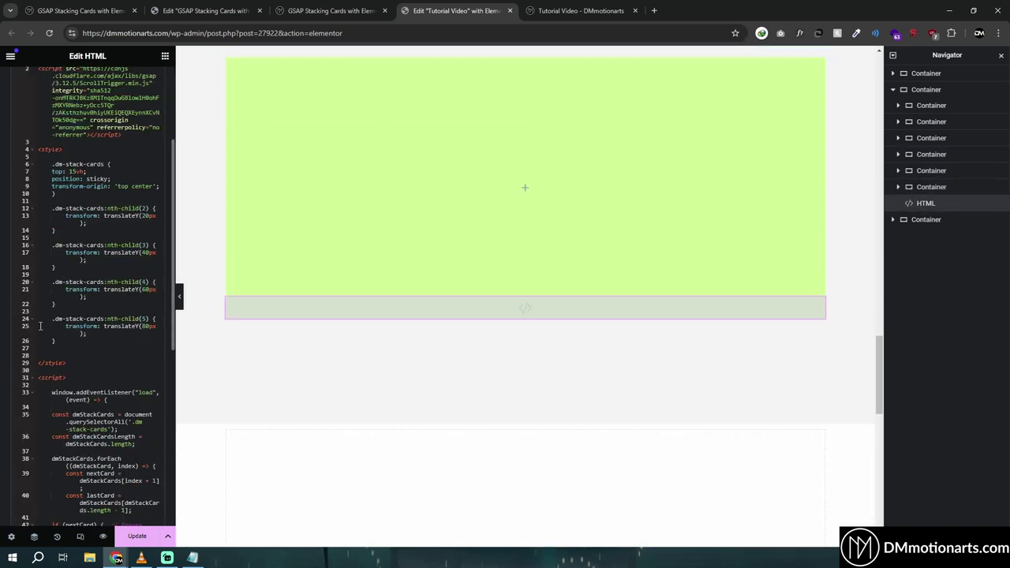
left_click_drag(53, 318, 74, 343)
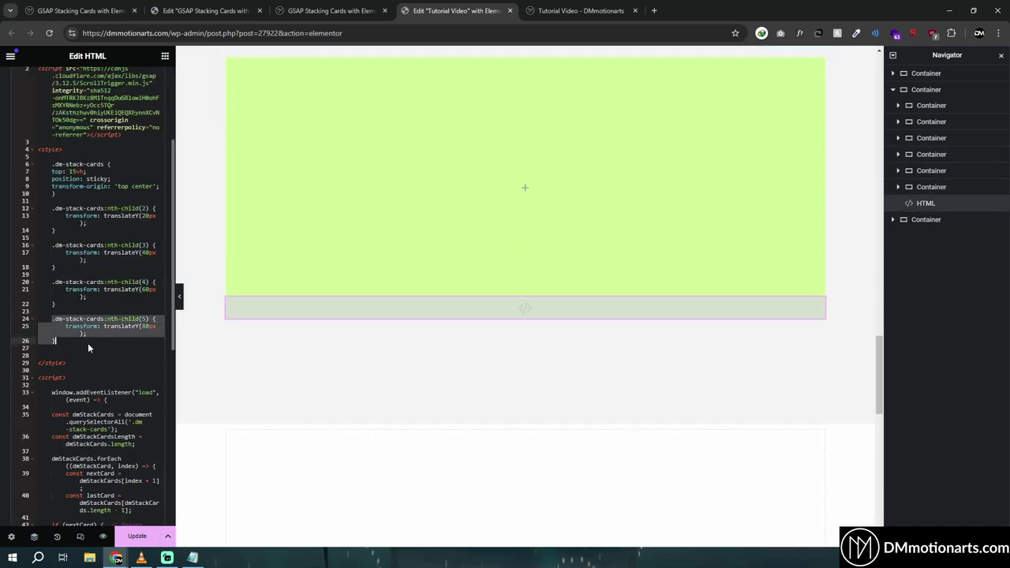
key("ctrl+c")
left_click(87, 343)
key("Return")
key("Return")
key("ctrl+v")
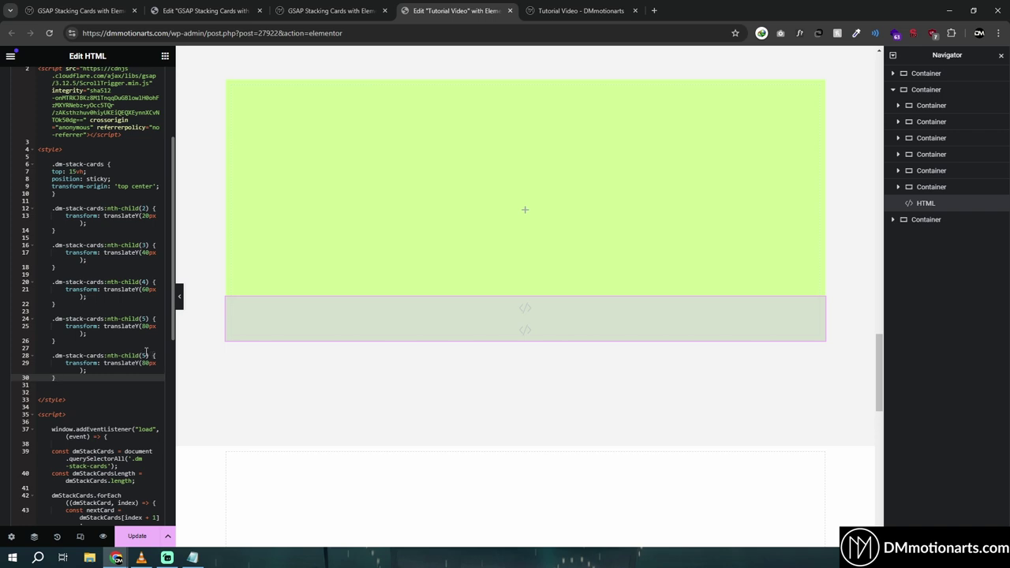
Change the copied CSS rule to nth-child(6) and set its translateY offset to 100px.
left_click(146, 349)
double_click(148, 356)
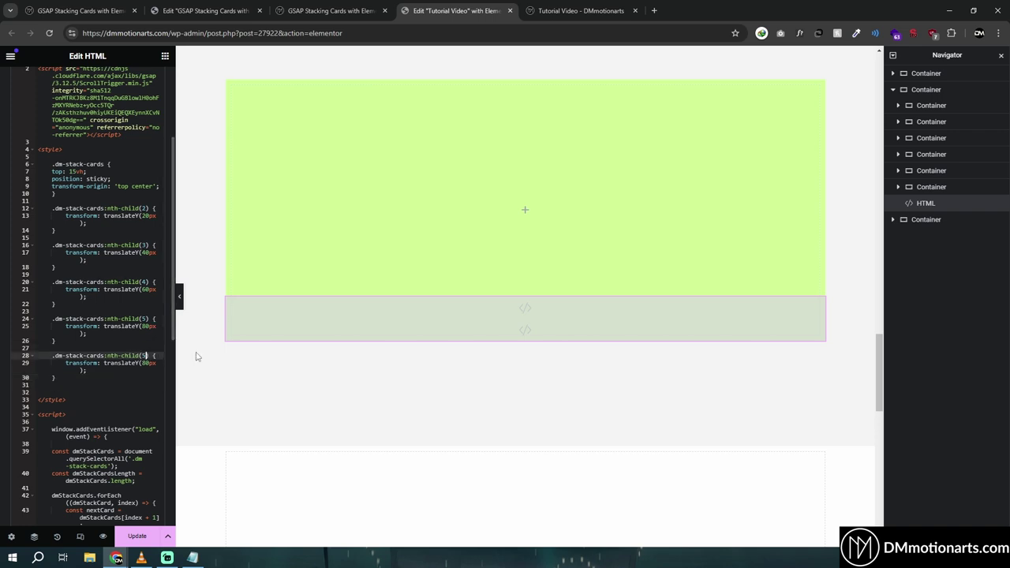
type("6")
left_click(129, 355)
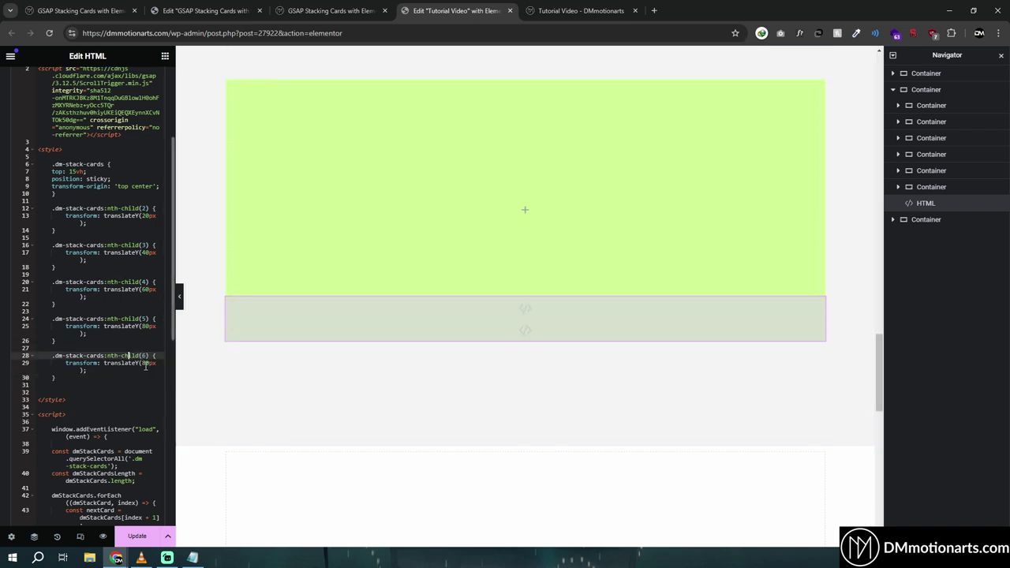
left_click(146, 364)
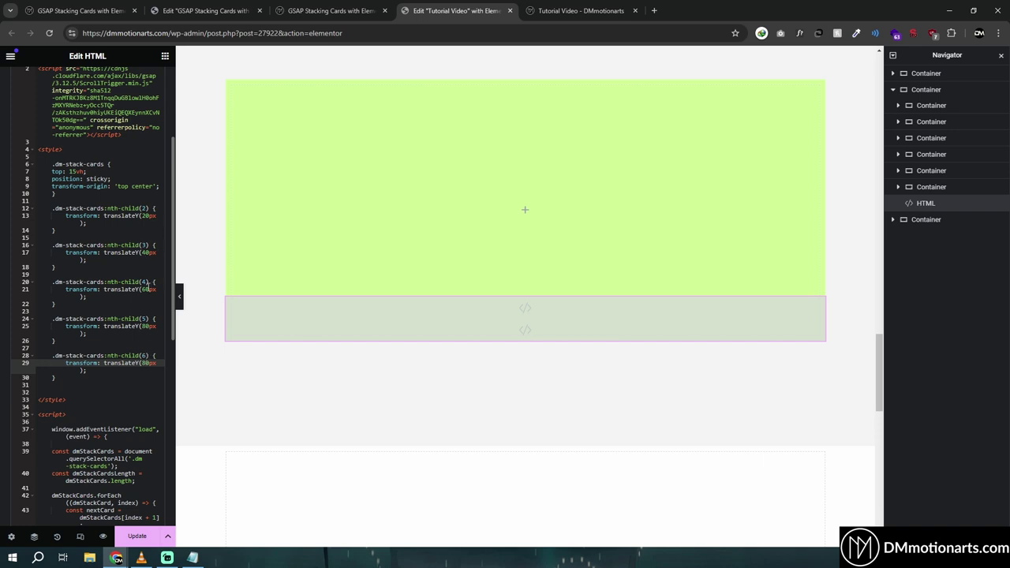
key("BackSpace")
type("10")
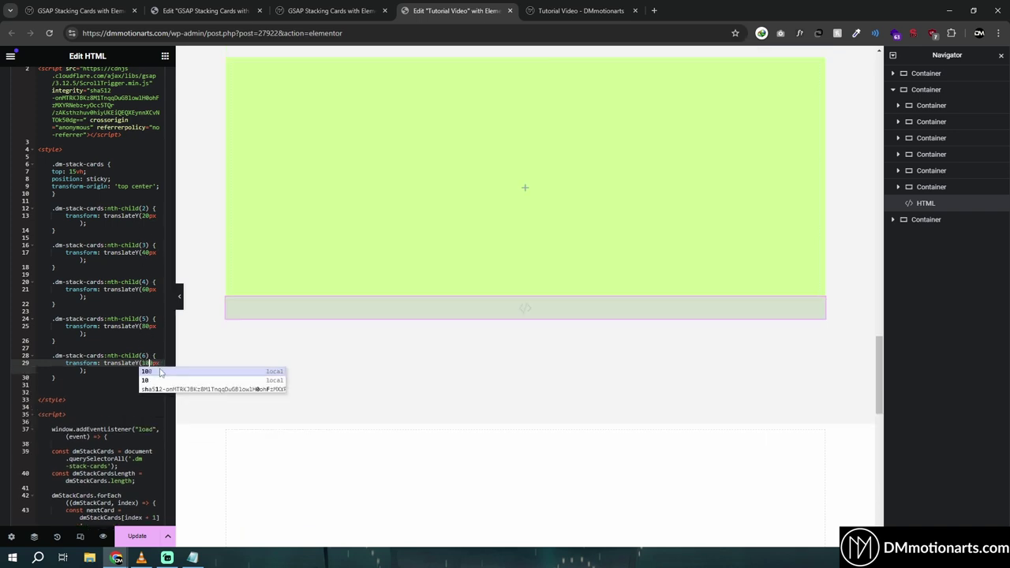
left_click(146, 364)
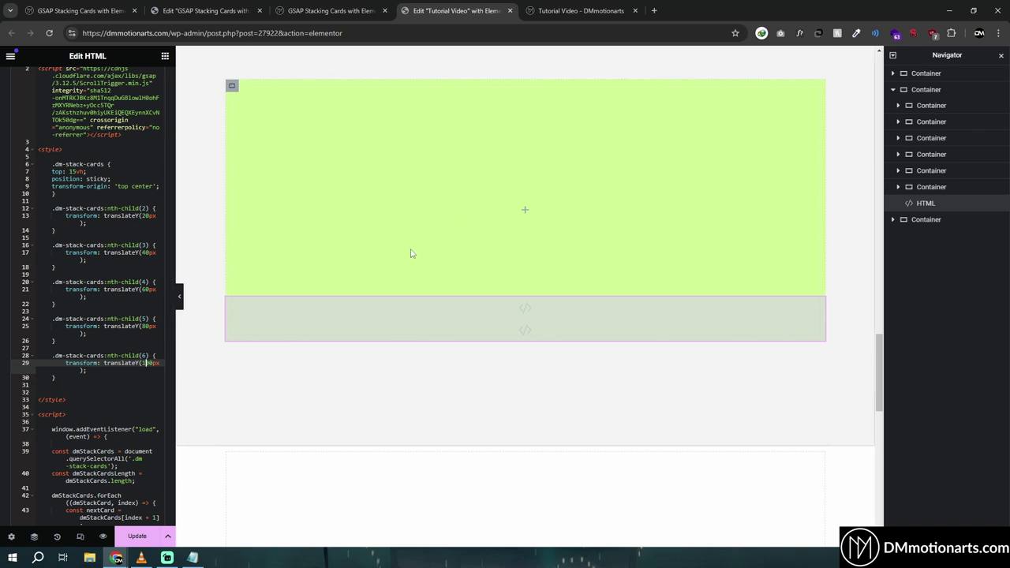
Review the translateY offsets of the nth-child rules and update the page.
left_click(147, 215)
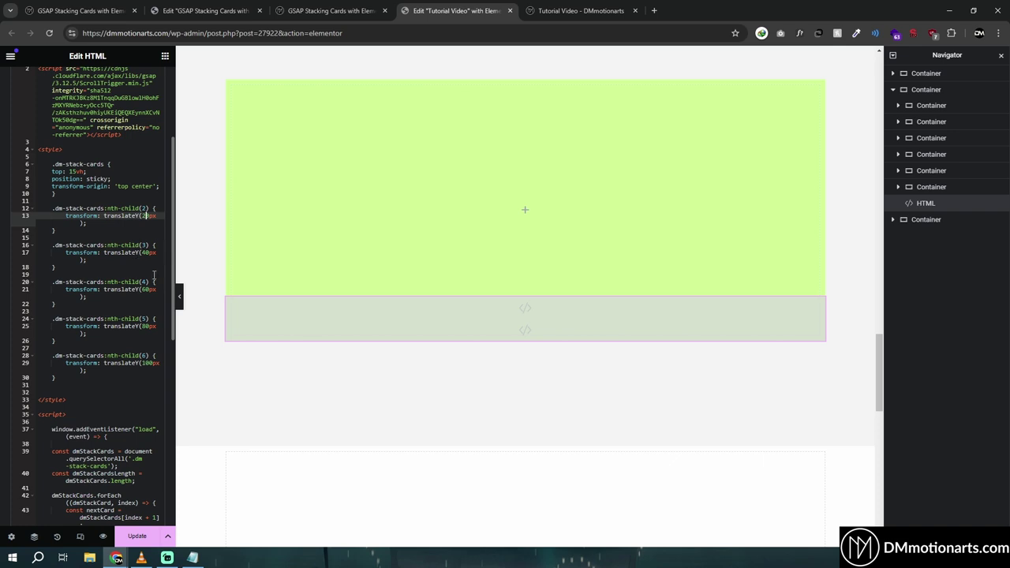
left_click(156, 224)
double_click(145, 217)
left_click(108, 363)
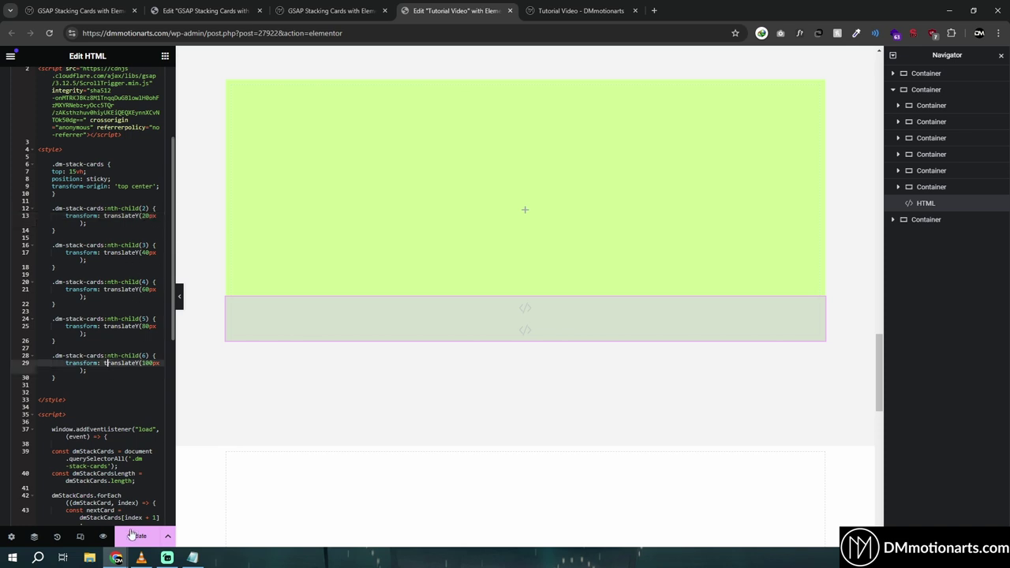
left_click(136, 539)
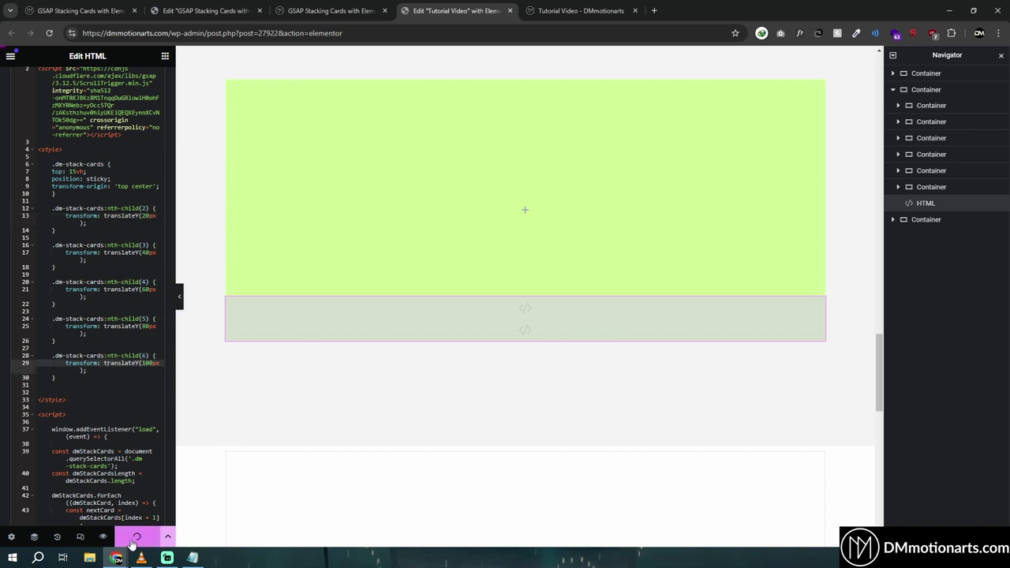
Set the sixth card container's background color to #FF8A8A and update the page.
left_click(931, 187)
left_click(84, 82)
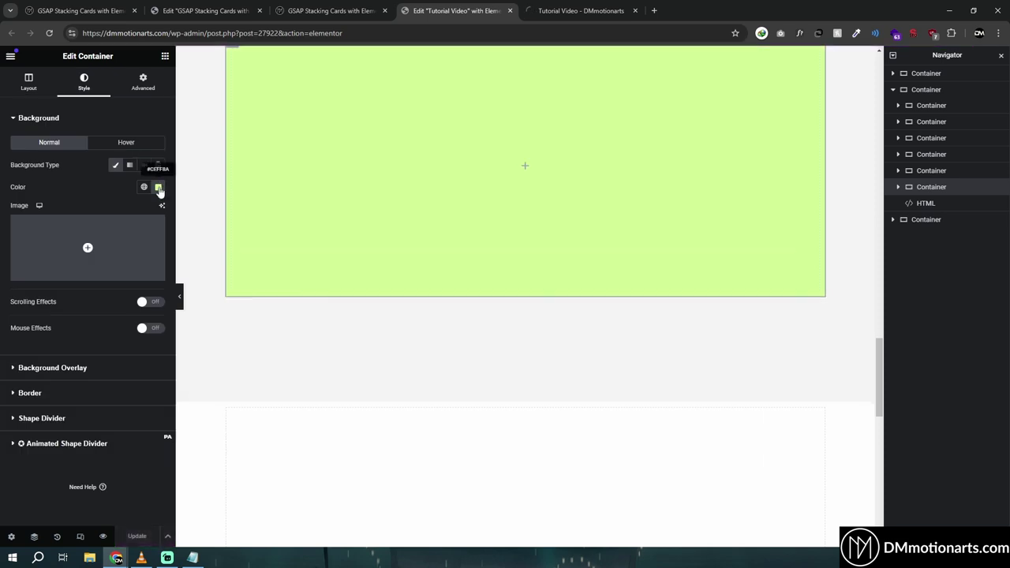
left_click(158, 187)
left_click(101, 317)
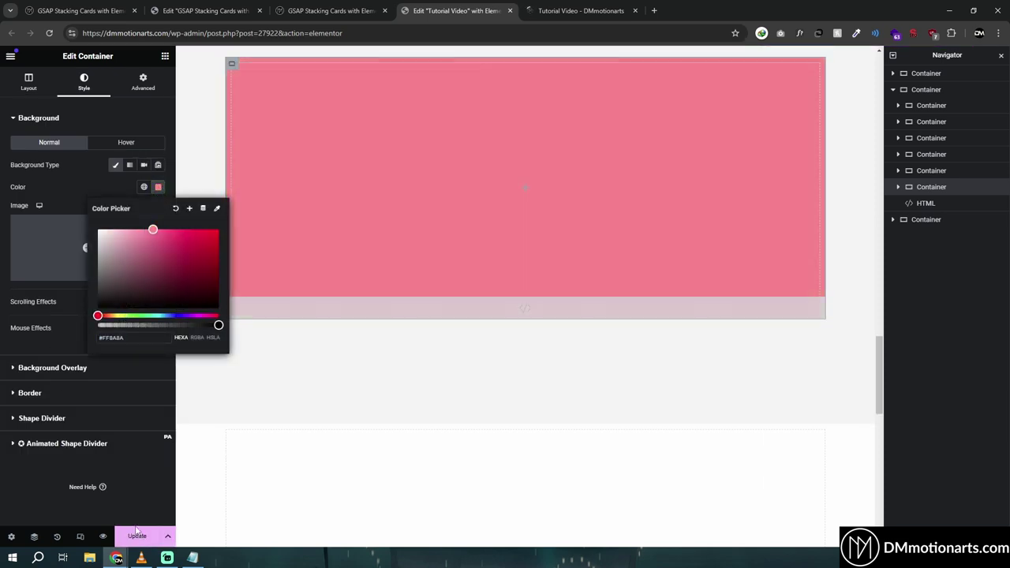
left_click(308, 266)
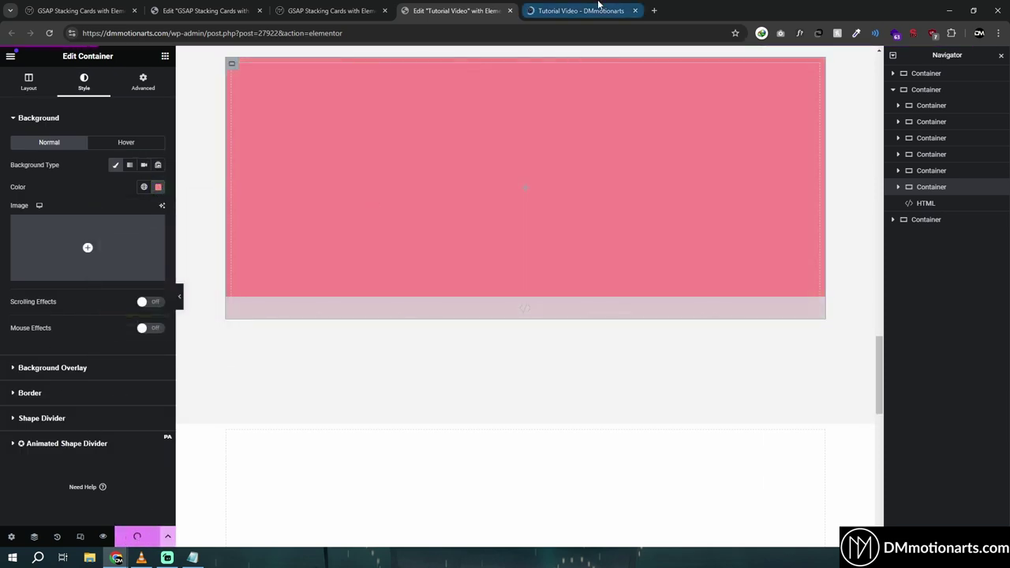
Check in the Tutorial Video preview how the cards stack while scrolling with the sixth card added.
left_click(572, 10)
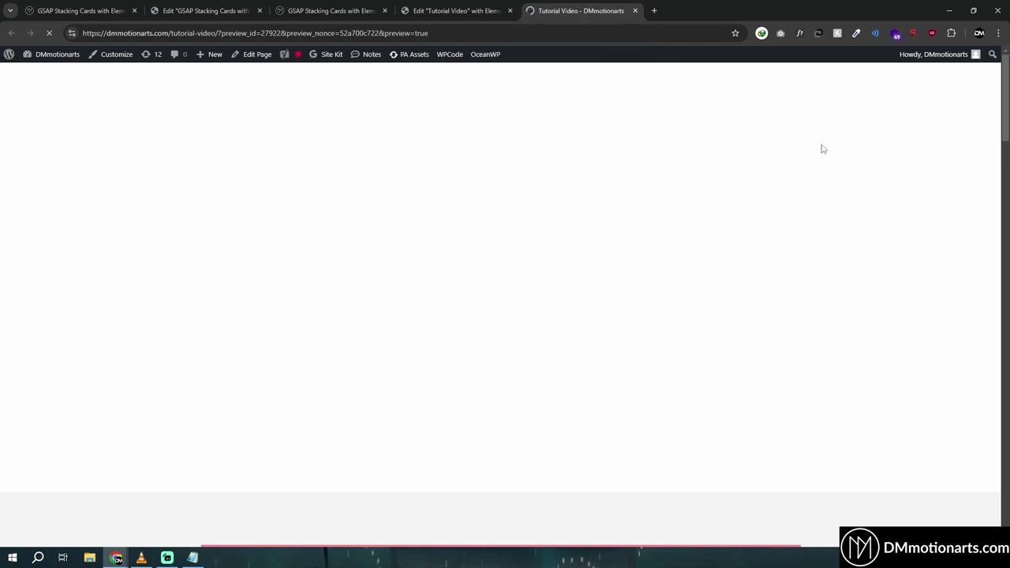
left_click_drag(1006, 75, 1007, 167)
scroll(505, 316, "down", 5)
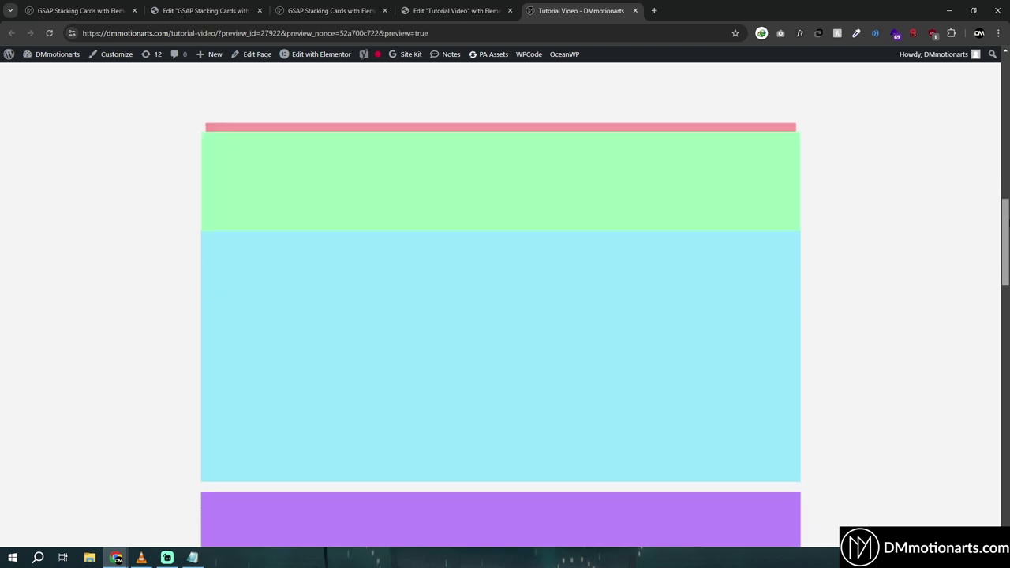
scroll(505, 316, "down", 5)
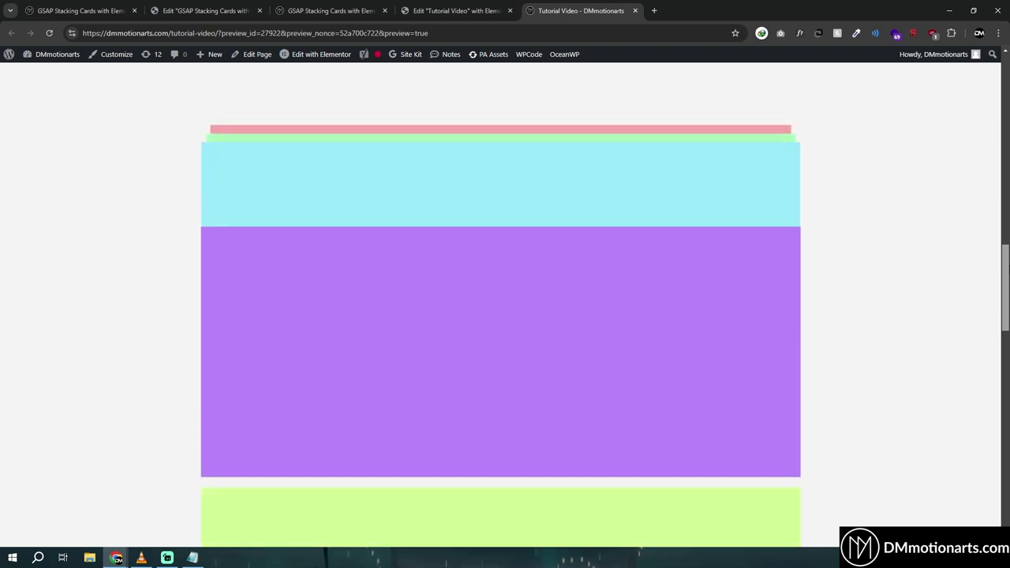
scroll(506, 316, "up", 2)
scroll(506, 316, "down", 3)
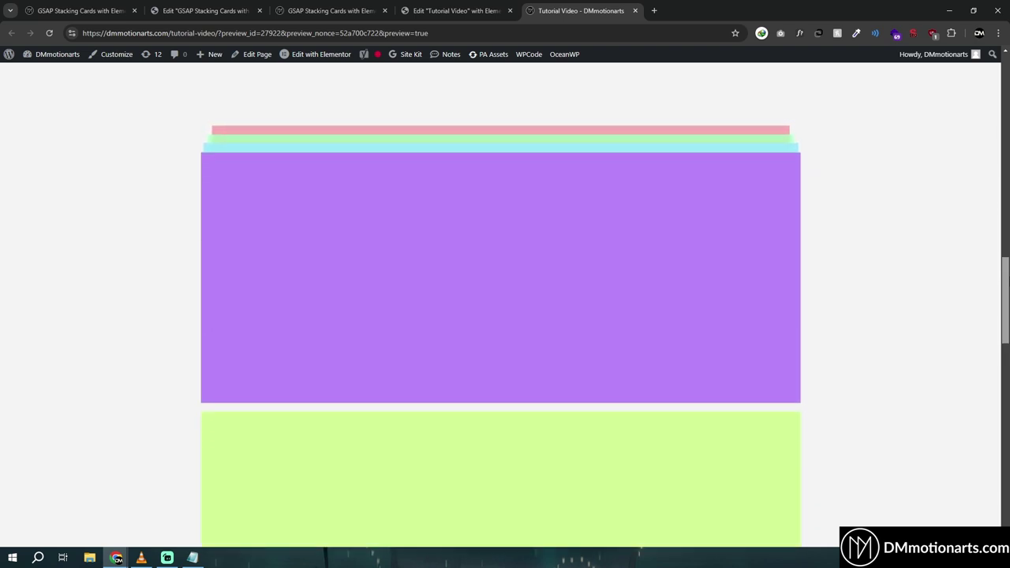
left_click_drag(1007, 292, 1006, 74)
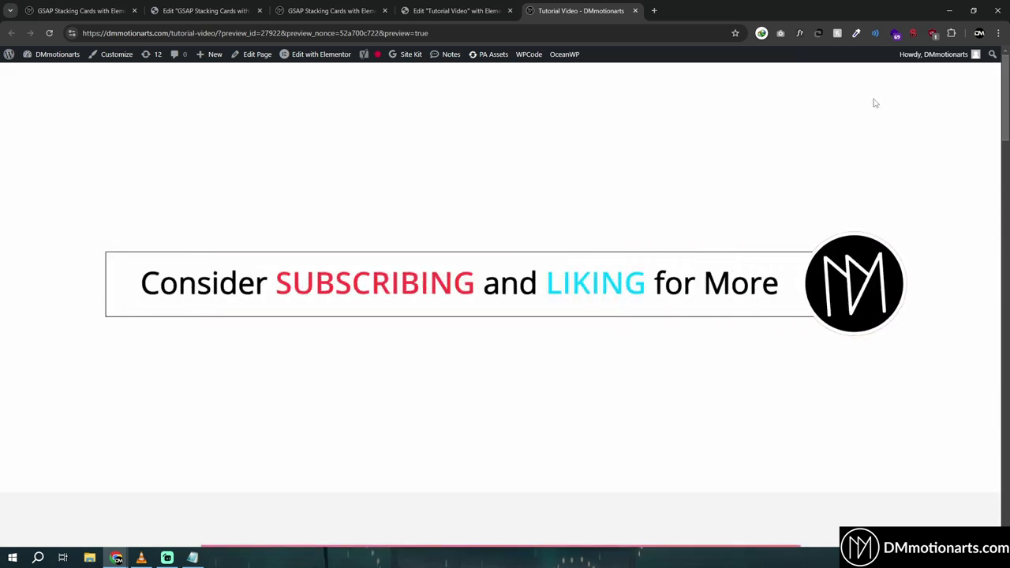
Switch to the GSAP Stacking Cards preview and check how its Efficient Workflow Solutions cards stack while scrolling.
left_click(304, 8)
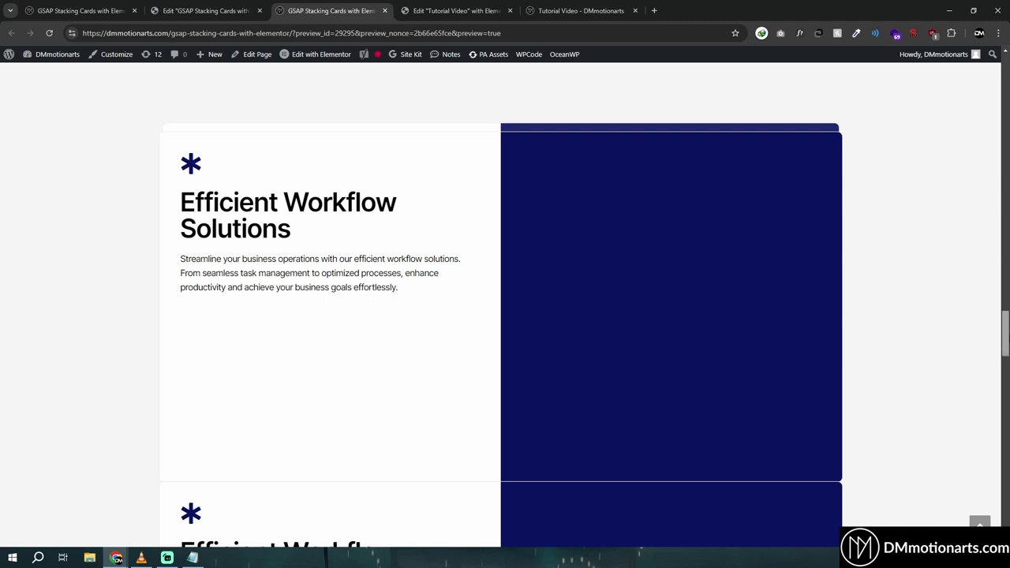
scroll(500, 303, "down", 5)
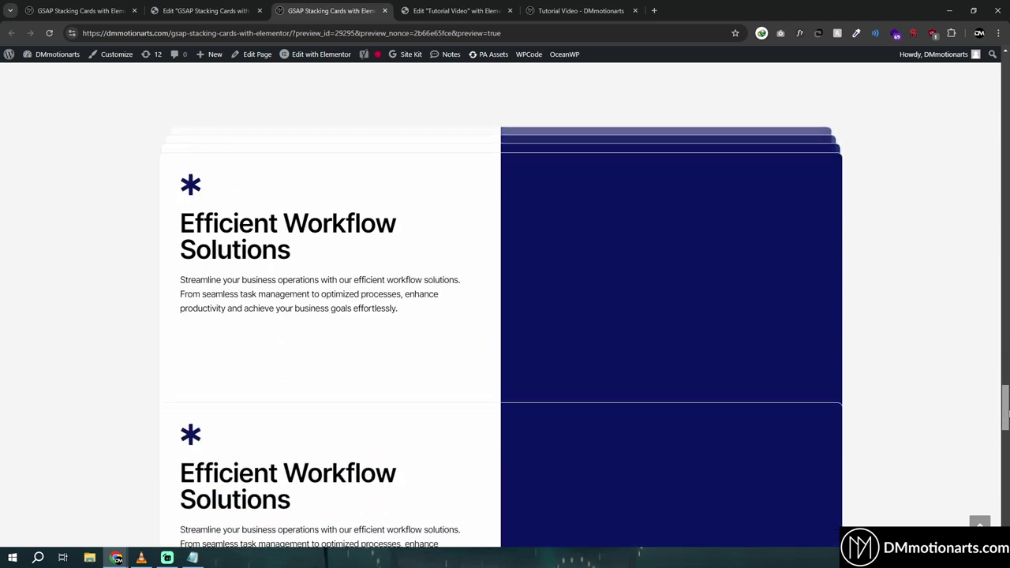
left_click_drag(1005, 411, 1005, 443)
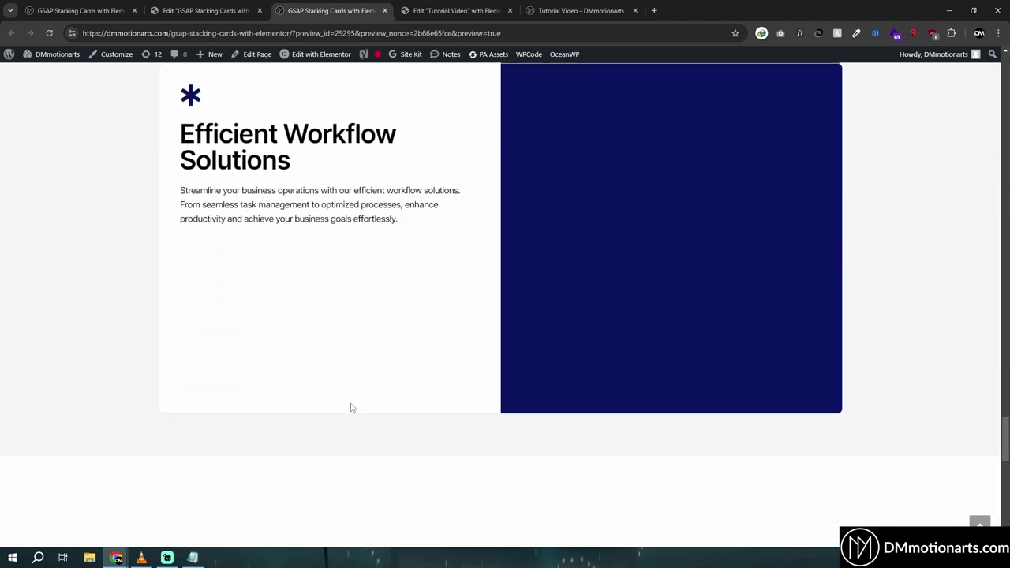